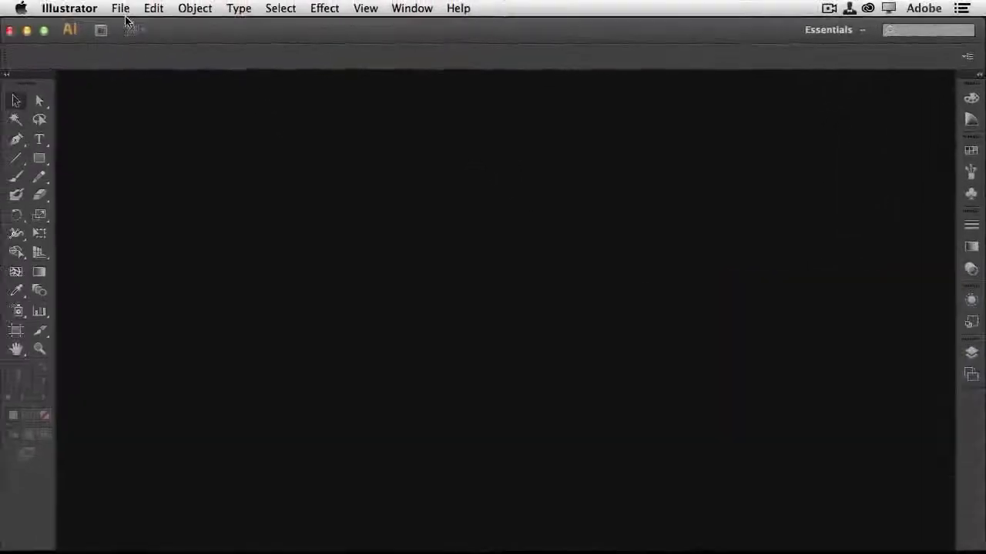
Step: Open the settings for a new blank document
{"action": "left_click", "coordinate": [119, 10]}
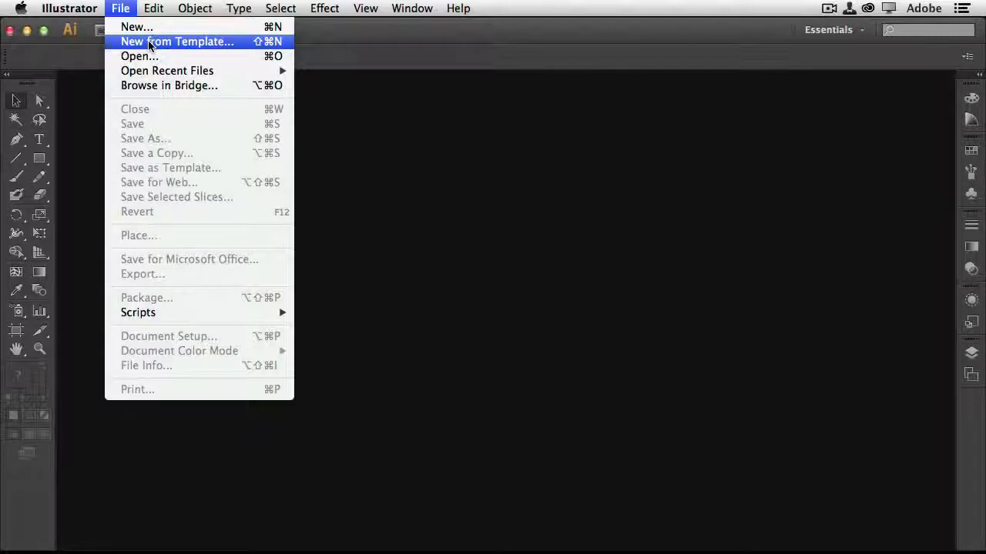
{"action": "left_click", "coordinate": [139, 26]}
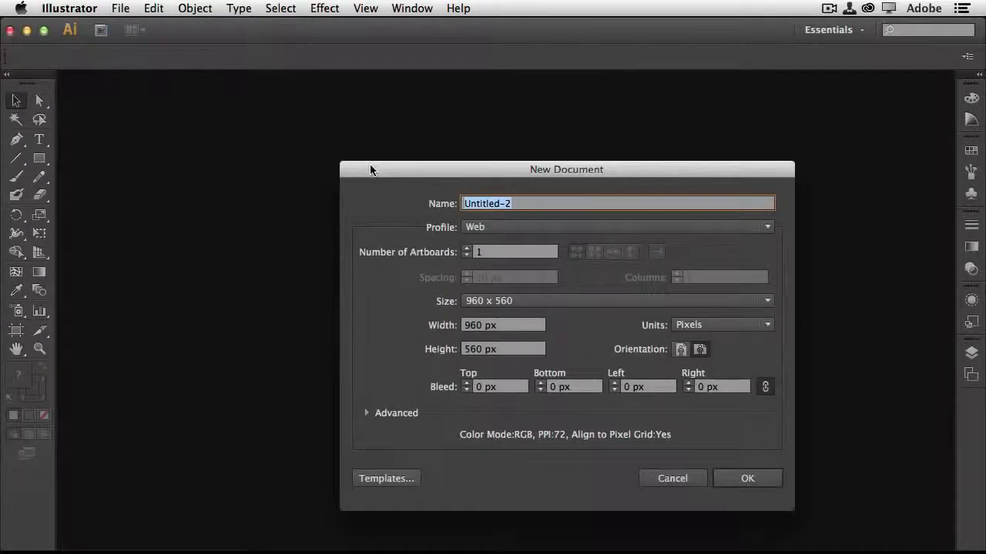
{"action": "left_click_drag", "start_coordinate": [454, 169], "coordinate": [342, 102]}
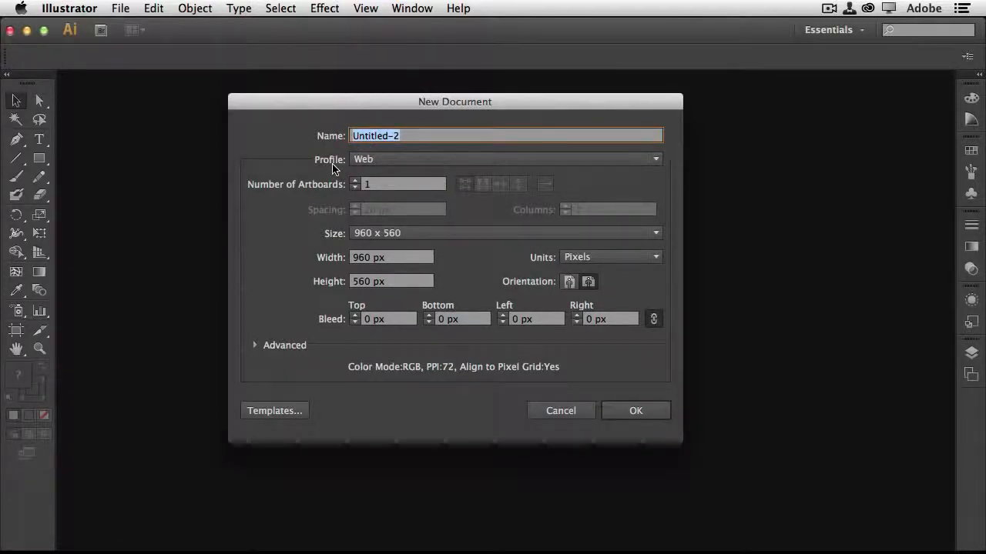
Step: Compare the settings of the Print and Web document profiles and view the preset sizes offered for Web
{"action": "left_click", "coordinate": [393, 160]}
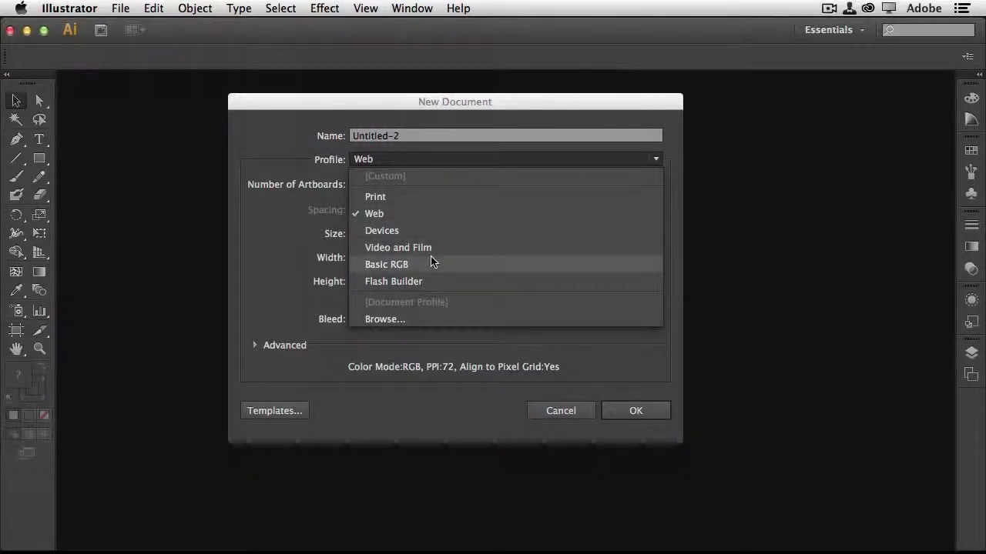
{"action": "left_click", "coordinate": [434, 198]}
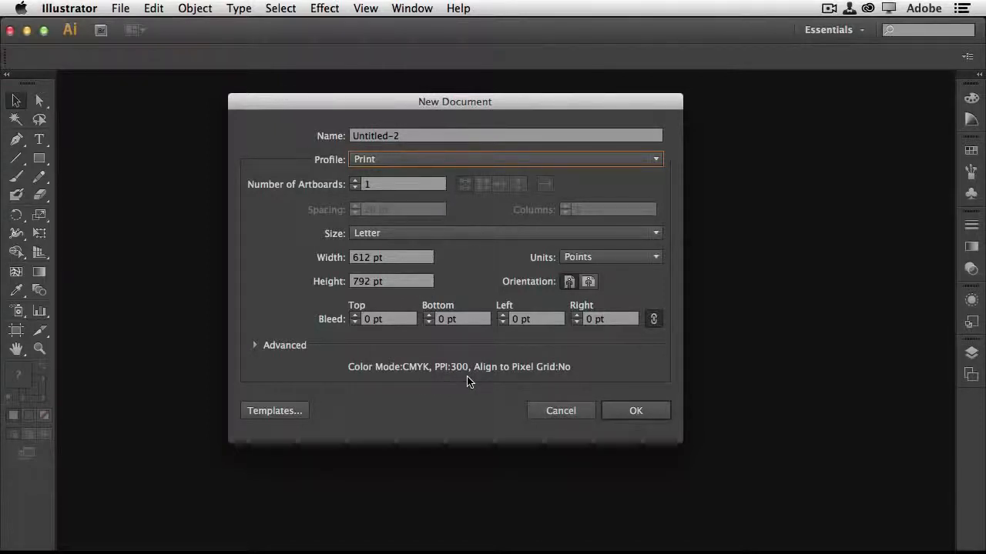
{"action": "left_click", "coordinate": [400, 159]}
{"action": "left_click", "coordinate": [394, 213]}
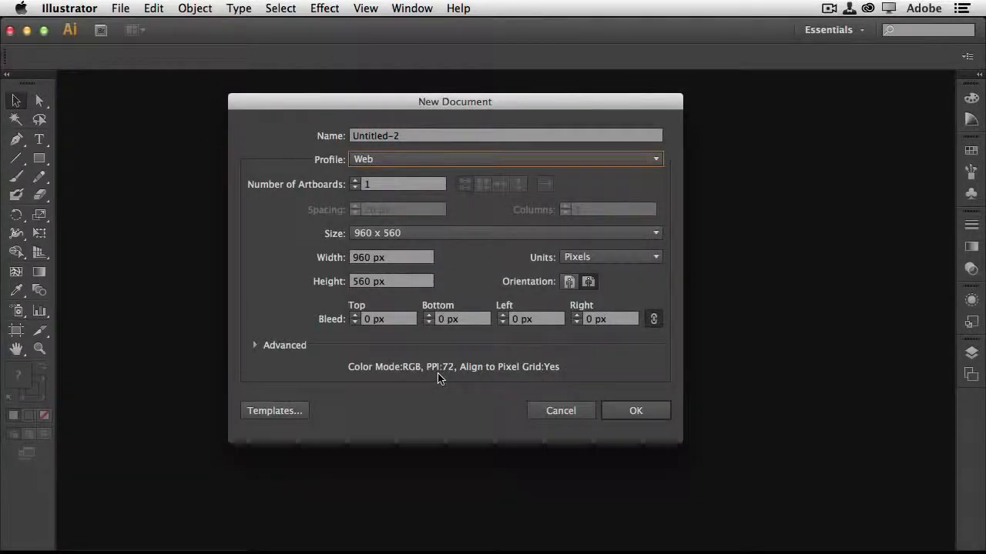
{"action": "left_click", "coordinate": [378, 237]}
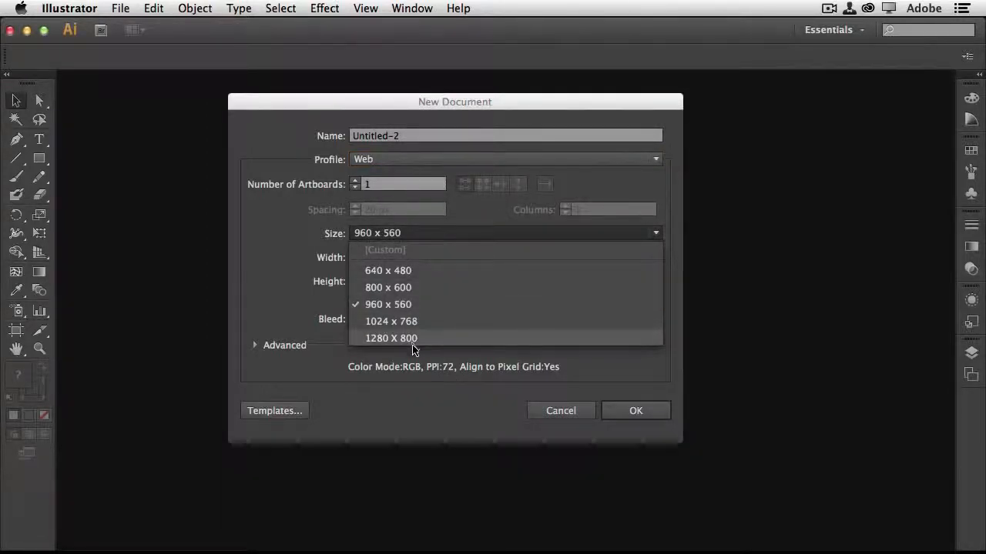
Step: Switch to the Print profile and review its preset page sizes
{"action": "left_click", "coordinate": [389, 159]}
{"action": "left_click", "coordinate": [378, 196]}
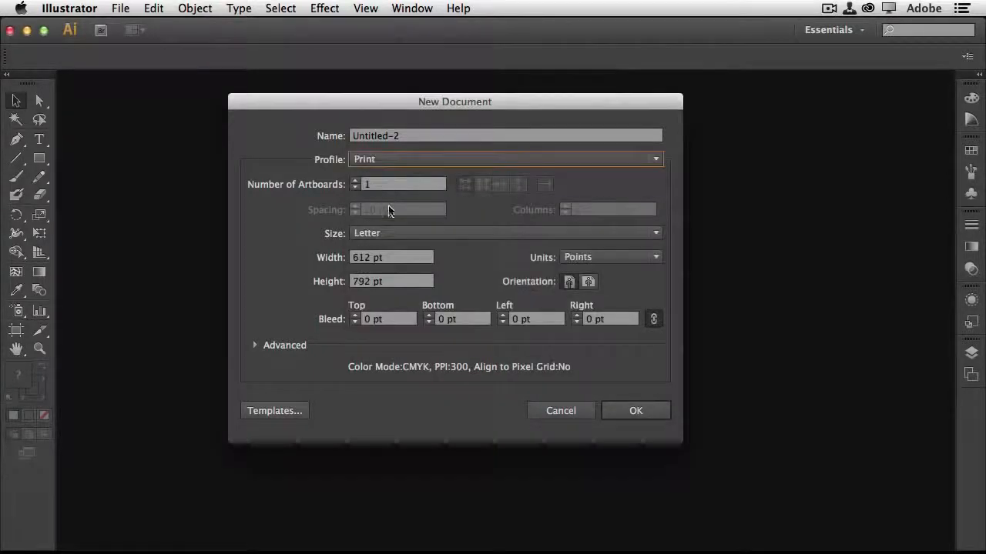
{"action": "left_click", "coordinate": [395, 234]}
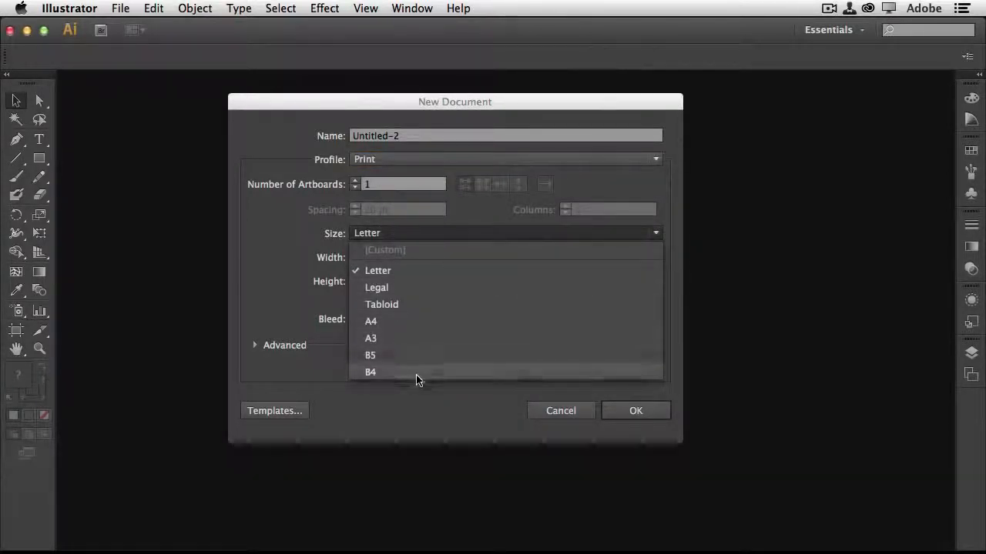
{"action": "left_click", "coordinate": [431, 390]}
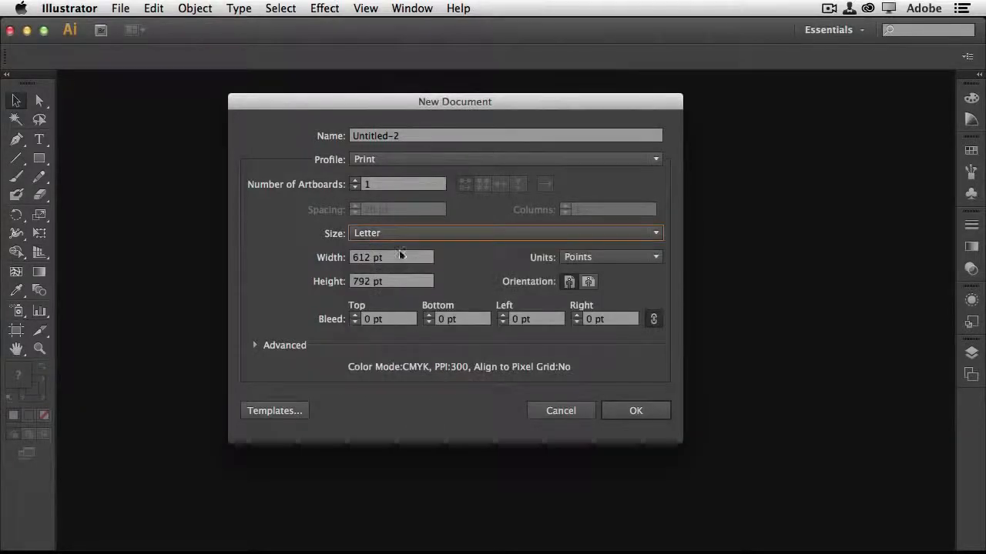
{"action": "left_click", "coordinate": [392, 163]}
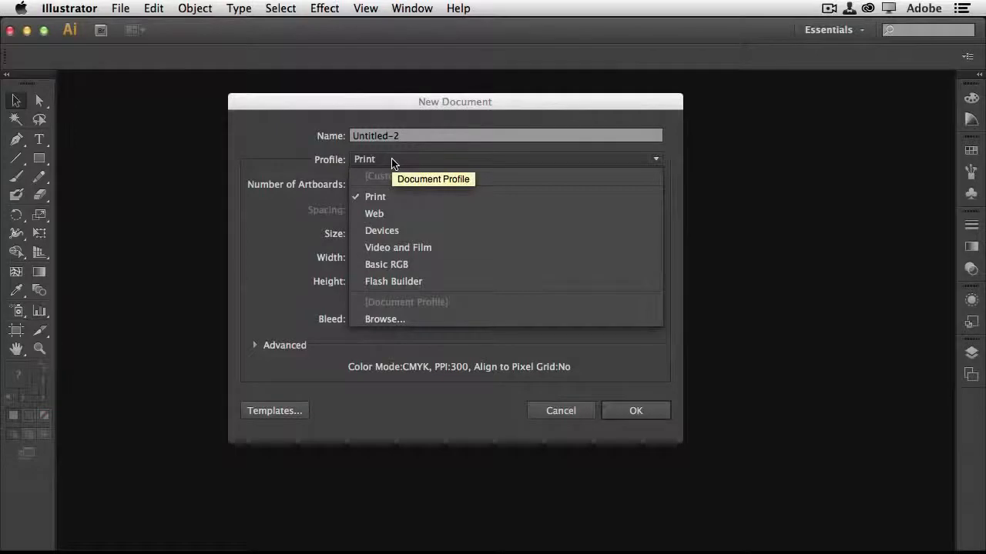
{"action": "left_click", "coordinate": [400, 198]}
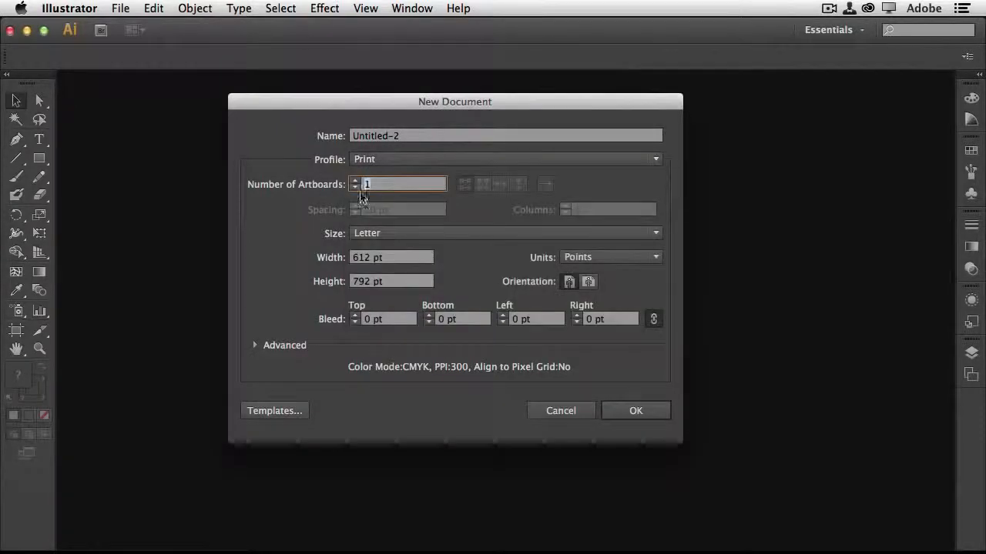
{"action": "left_click", "coordinate": [389, 233]}
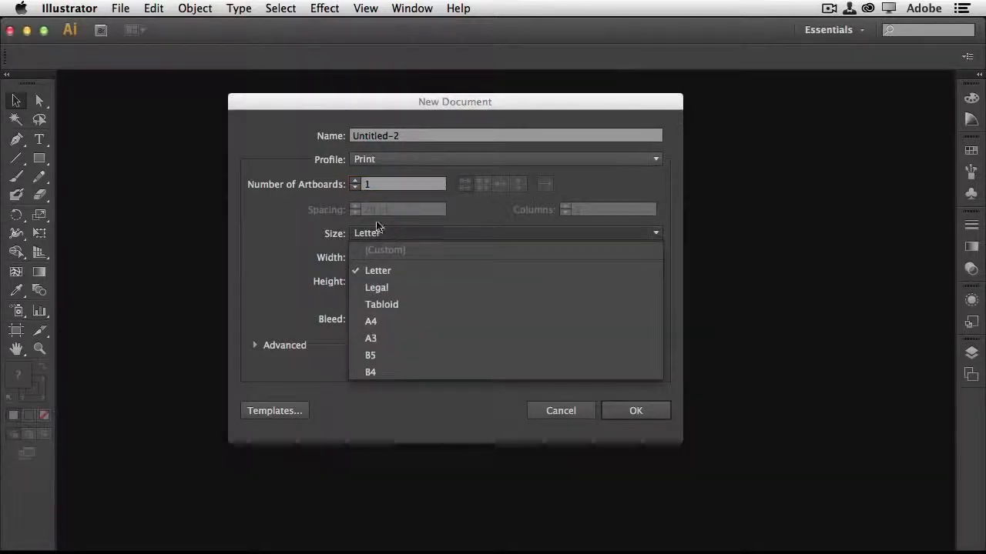
Step: Create the document with the Web profile at 960 x 560 pixels
{"action": "left_click", "coordinate": [369, 160]}
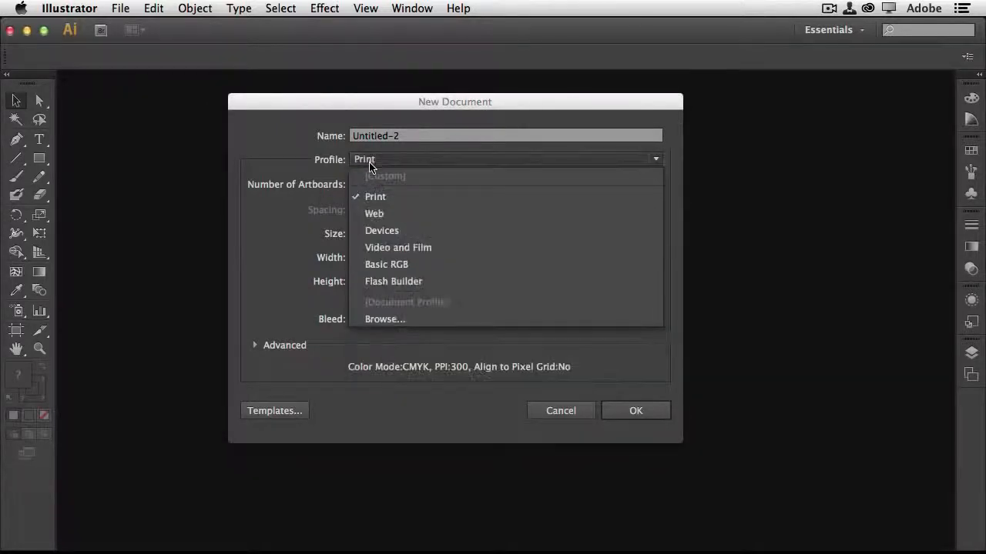
{"action": "left_click", "coordinate": [376, 215]}
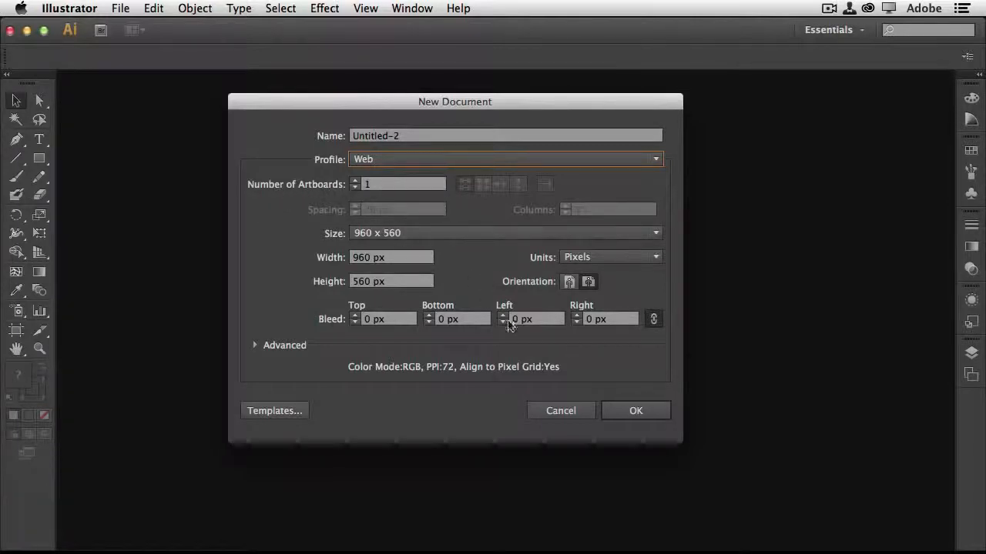
{"action": "left_click", "coordinate": [626, 411]}
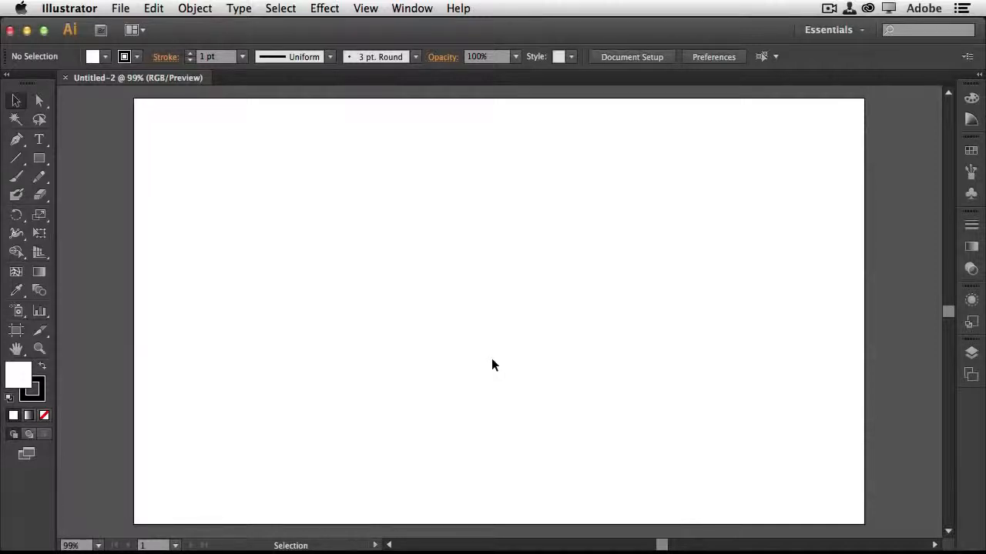
Step: Draw a wide rectangle near the artboard's centre and a narrower, upright one overlapping its lower-left corner
{"action": "left_click", "coordinate": [40, 159]}
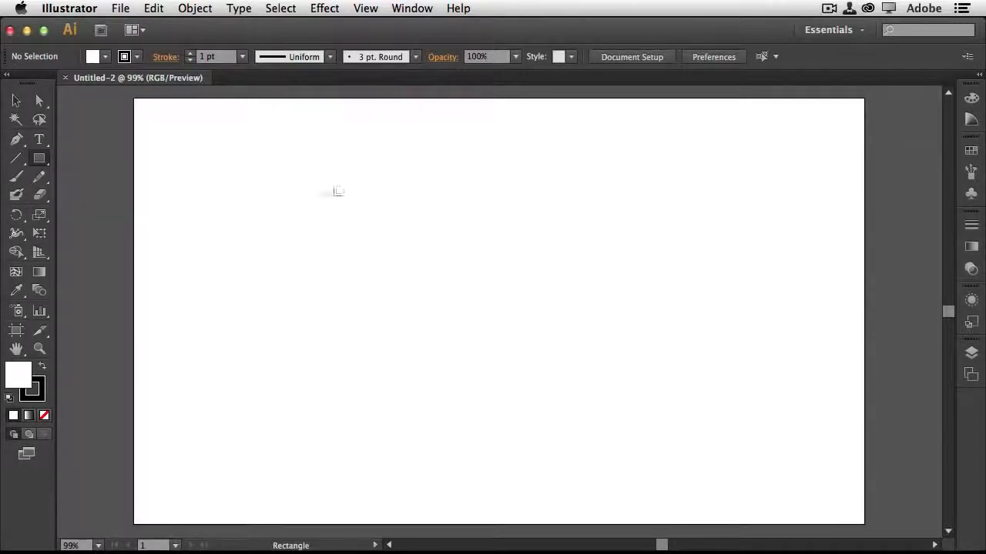
{"action": "left_click_drag", "start_coordinate": [326, 177], "coordinate": [552, 344]}
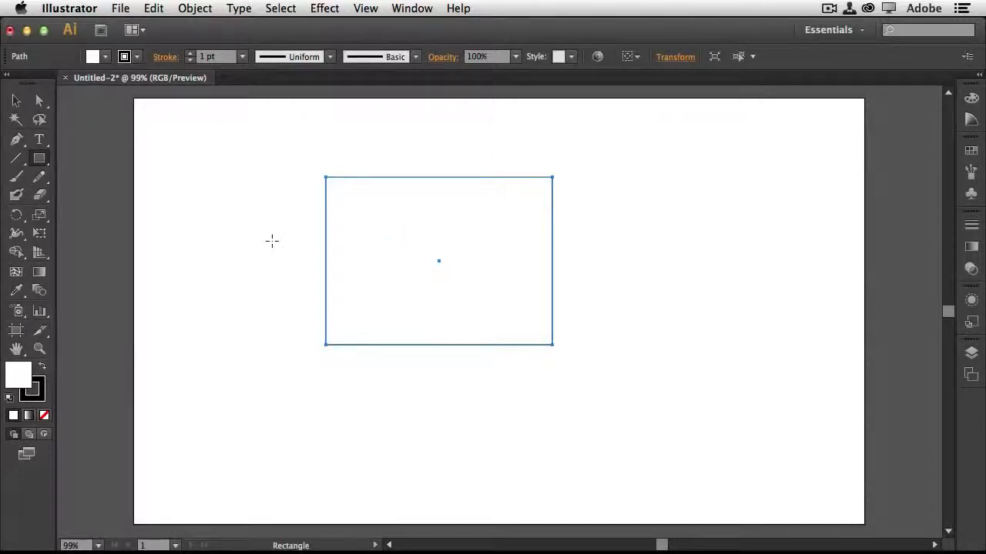
{"action": "left_click_drag", "start_coordinate": [270, 234], "coordinate": [410, 395]}
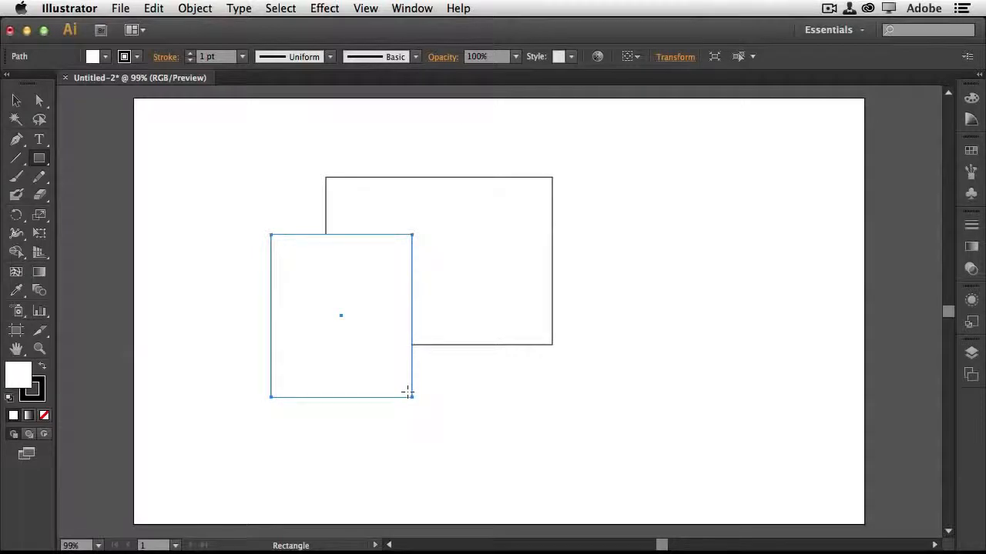
Step: Reposition both rectangles so the upright one overlaps the upper-left corner of the wide one
{"action": "left_click", "coordinate": [17, 100]}
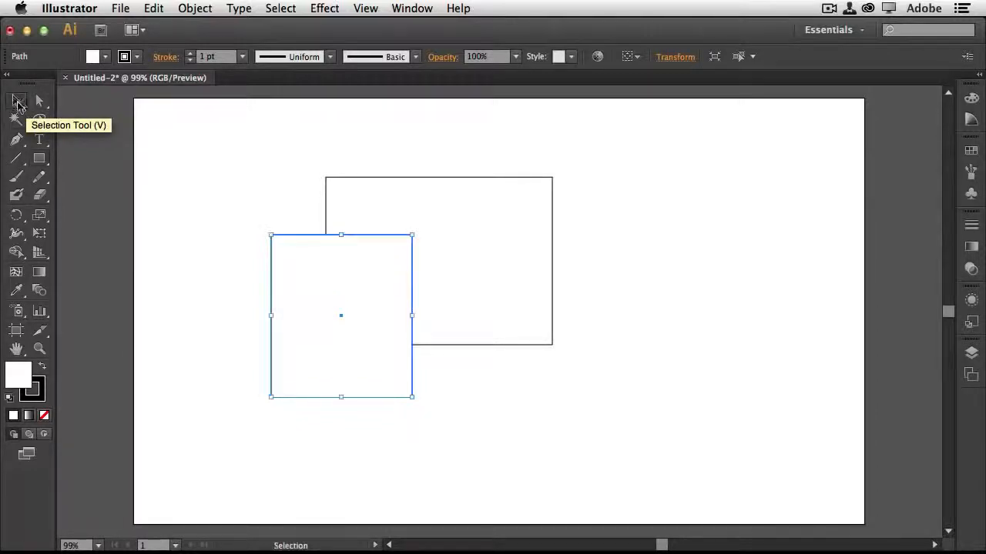
{"action": "left_click_drag", "start_coordinate": [380, 335], "coordinate": [333, 223]}
{"action": "left_click_drag", "start_coordinate": [434, 269], "coordinate": [441, 326]}
{"action": "left_click_drag", "start_coordinate": [307, 184], "coordinate": [324, 216]}
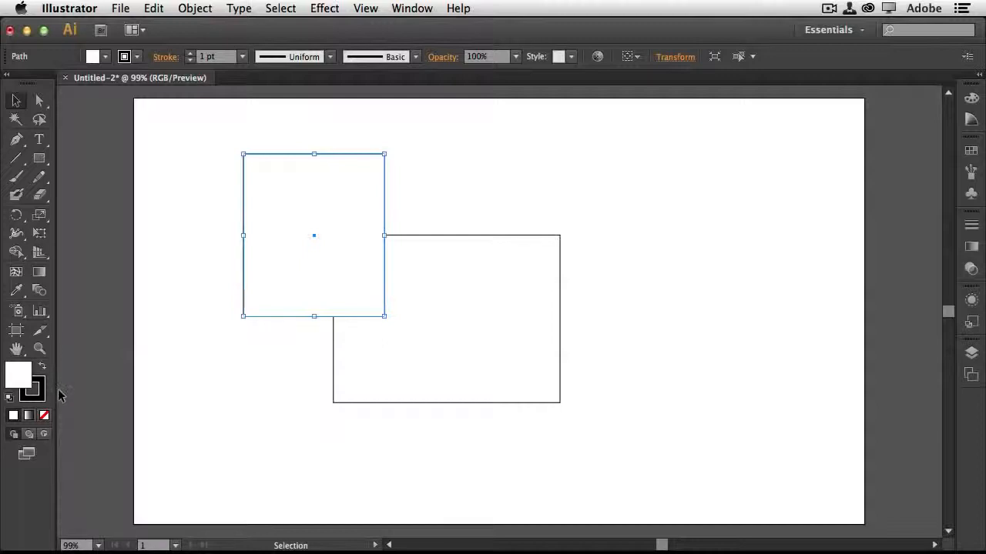
{"action": "left_click_drag", "start_coordinate": [339, 292], "coordinate": [350, 342]}
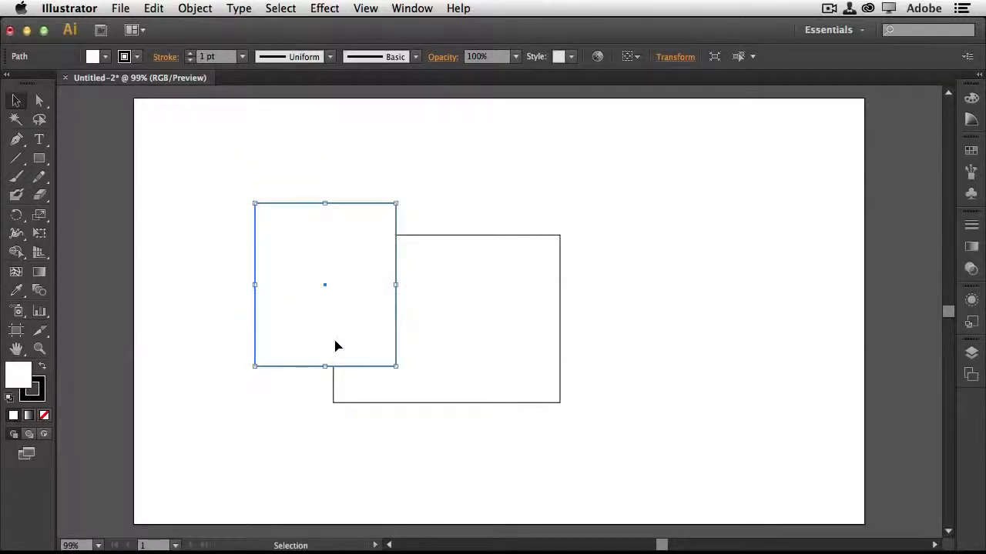
{"action": "left_click", "coordinate": [43, 392]}
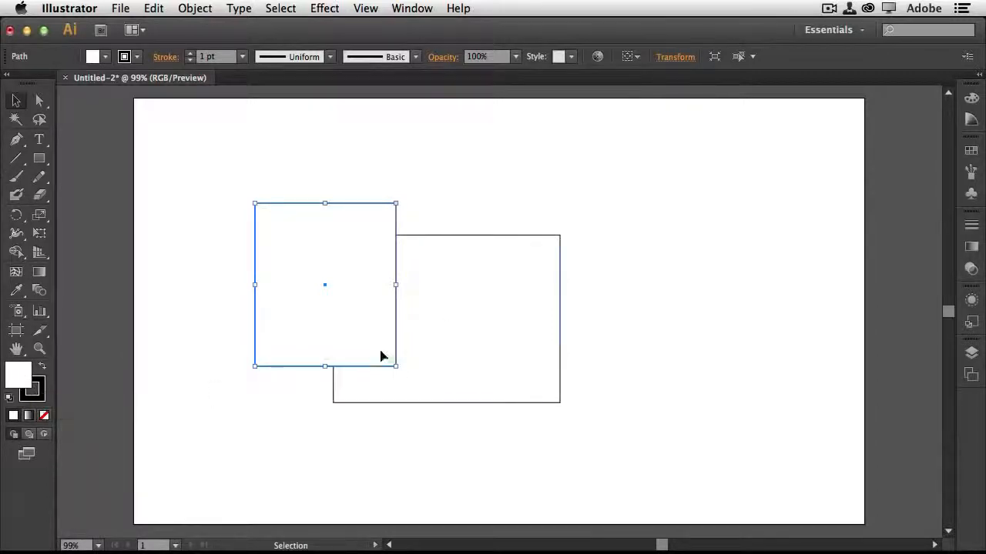
{"action": "left_click_drag", "start_coordinate": [361, 317], "coordinate": [392, 302]}
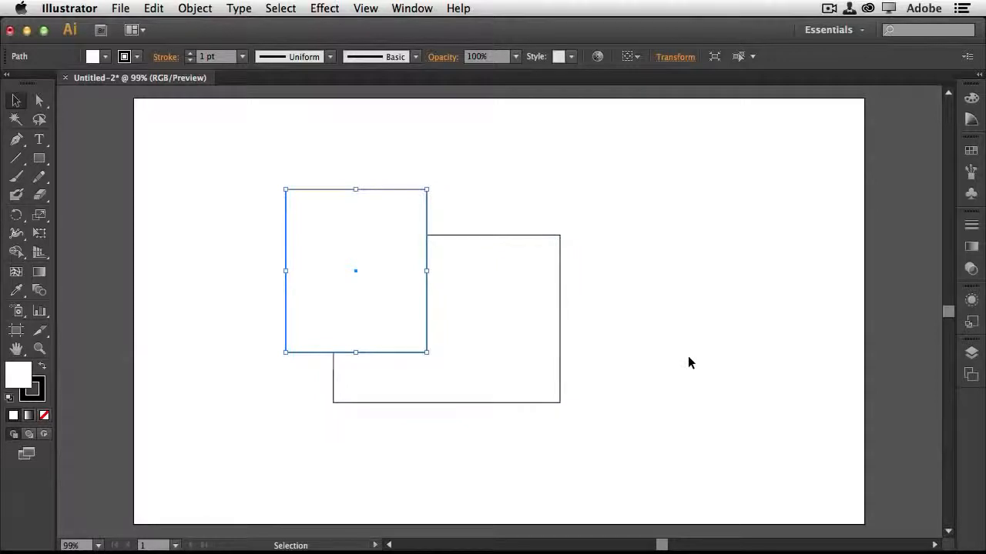
Step: Clear the upright rectangle's white fill and refill it with yellow
{"action": "left_click", "coordinate": [43, 417]}
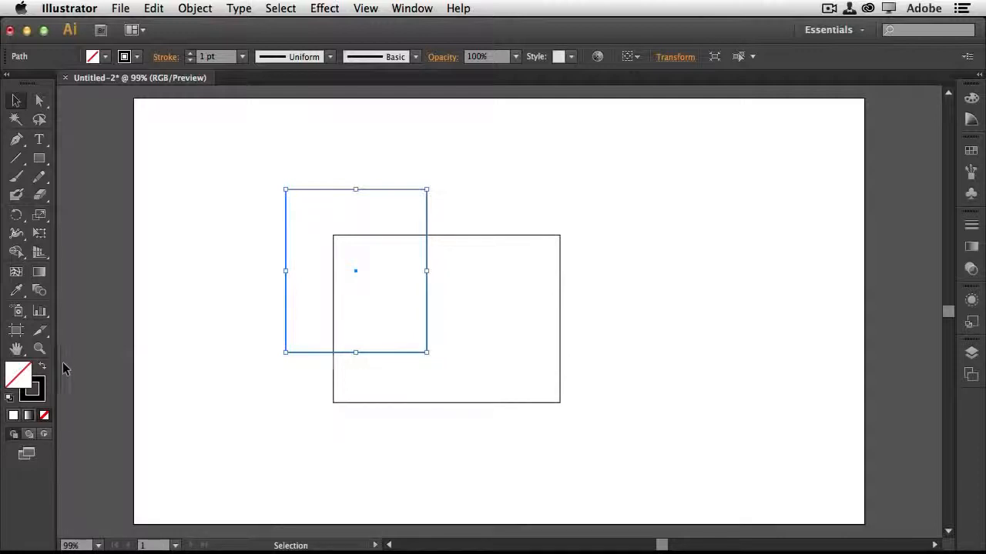
{"action": "left_click", "coordinate": [105, 59]}
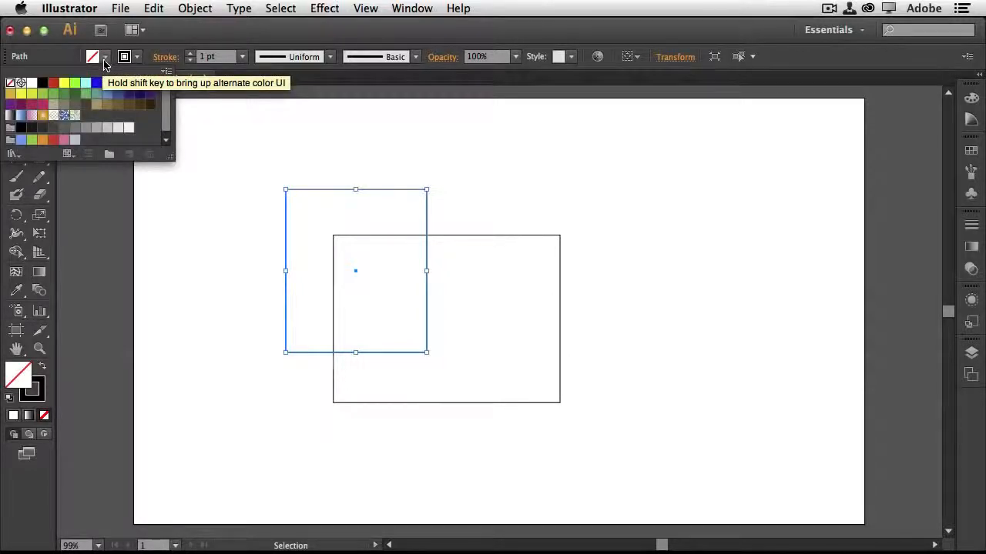
{"action": "left_click", "coordinate": [64, 83]}
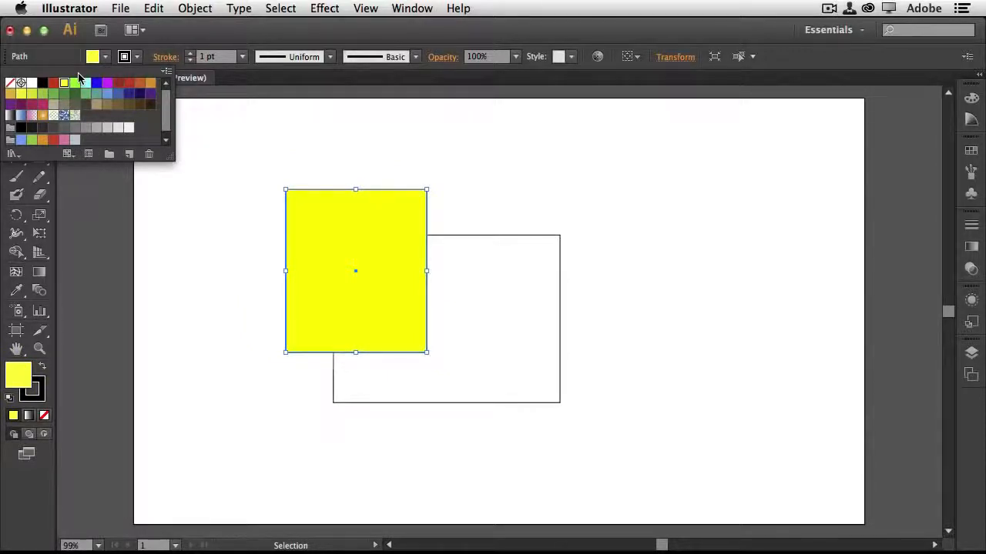
Step: Make the stroke the active attribute and color the upright rectangle's stroke red (ED1C24)
{"action": "left_click", "coordinate": [39, 395]}
{"action": "left_click", "coordinate": [38, 395]}
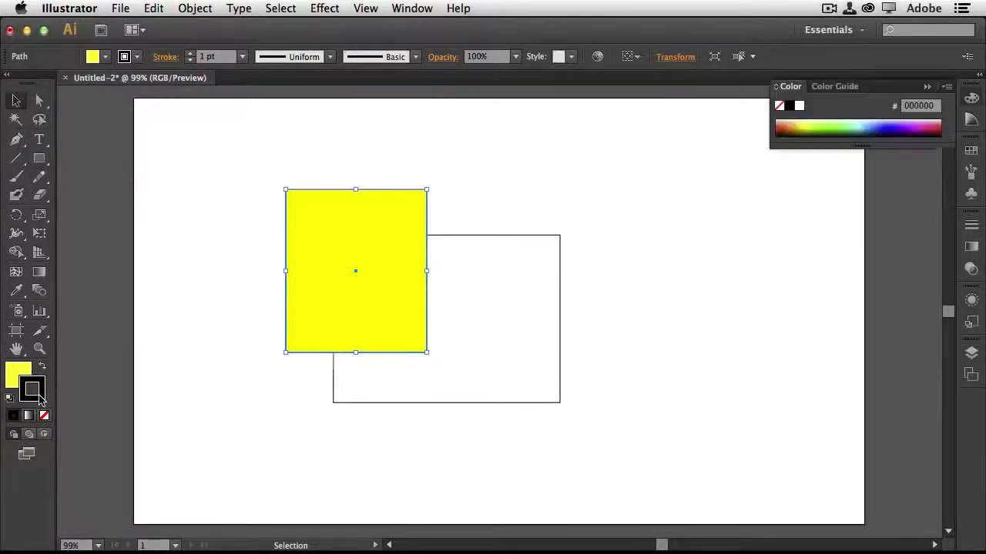
{"action": "left_click", "coordinate": [17, 375]}
{"action": "left_click", "coordinate": [37, 390]}
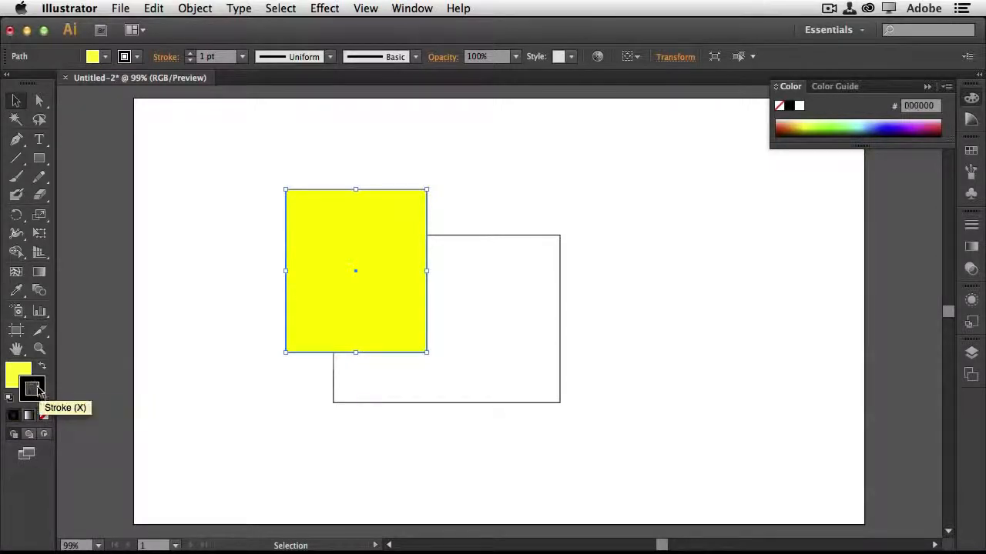
{"action": "left_click", "coordinate": [16, 375]}
{"action": "left_click", "coordinate": [37, 390]}
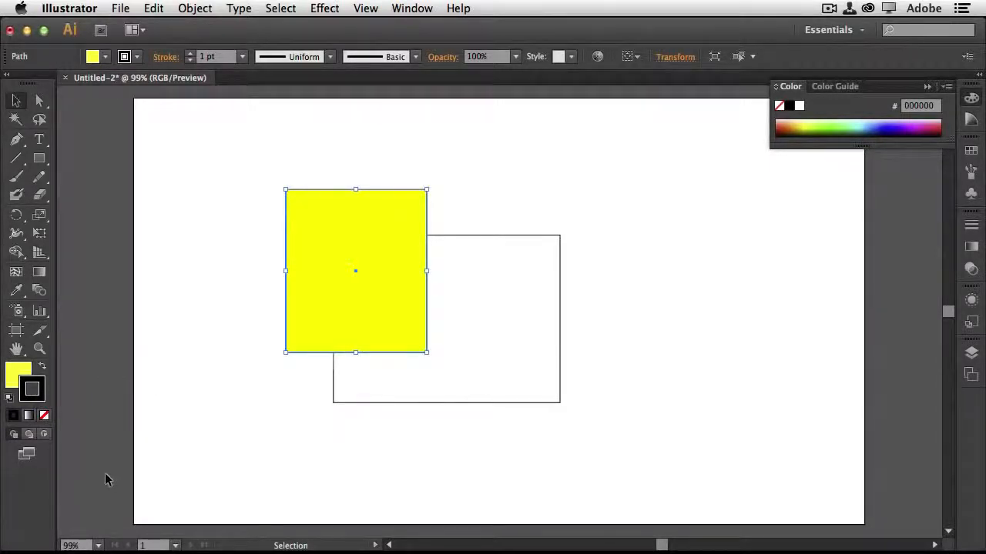
{"action": "left_click", "coordinate": [137, 59]}
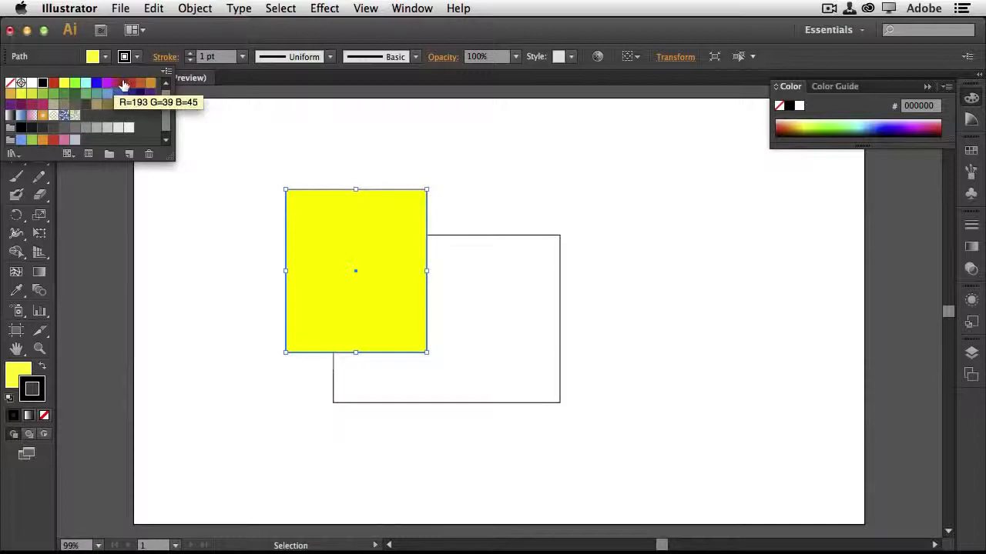
{"action": "left_click", "coordinate": [128, 84]}
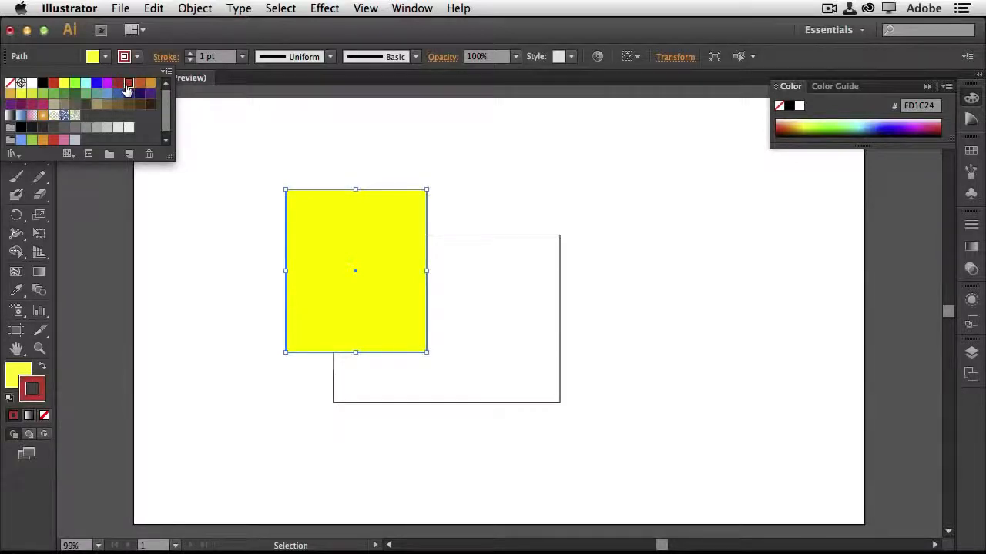
Step: Set the upright rectangle's stroke weight to 5 pt and make its fill the active attribute
{"action": "left_click", "coordinate": [241, 59]}
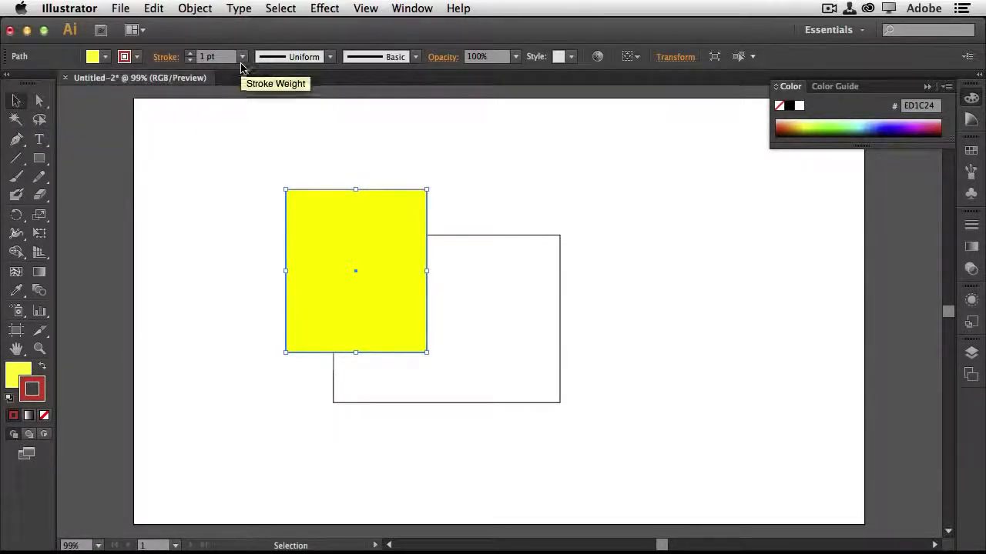
{"action": "left_click", "coordinate": [241, 58]}
{"action": "left_click", "coordinate": [260, 192]}
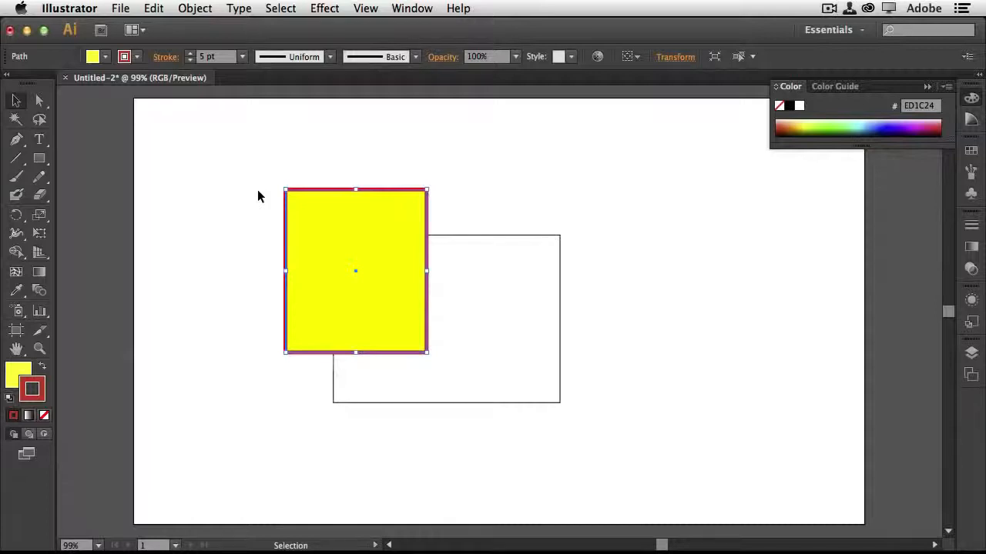
{"action": "left_click", "coordinate": [16, 376]}
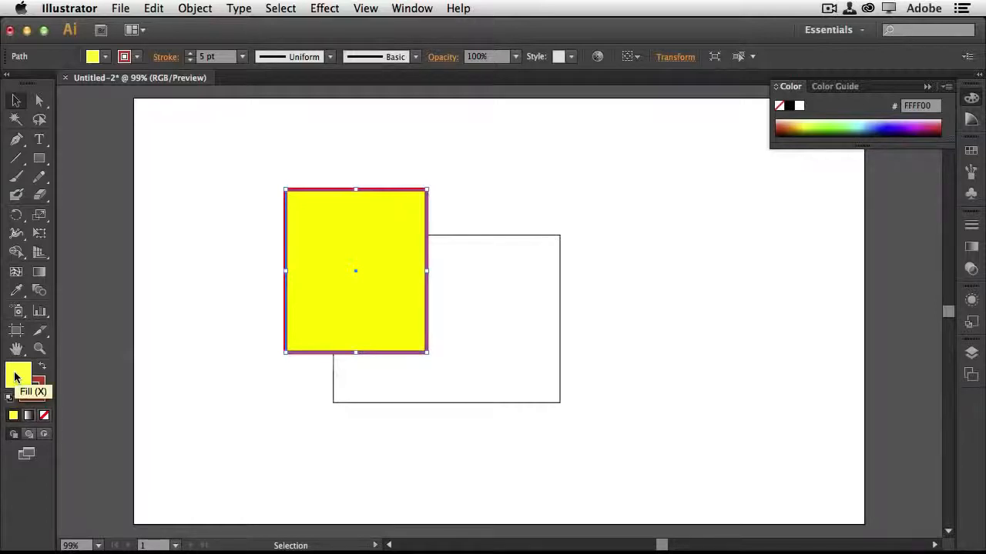
Step: Set the yellow rectangle's opacity to 60% and undo the change
{"action": "left_click", "coordinate": [516, 60]}
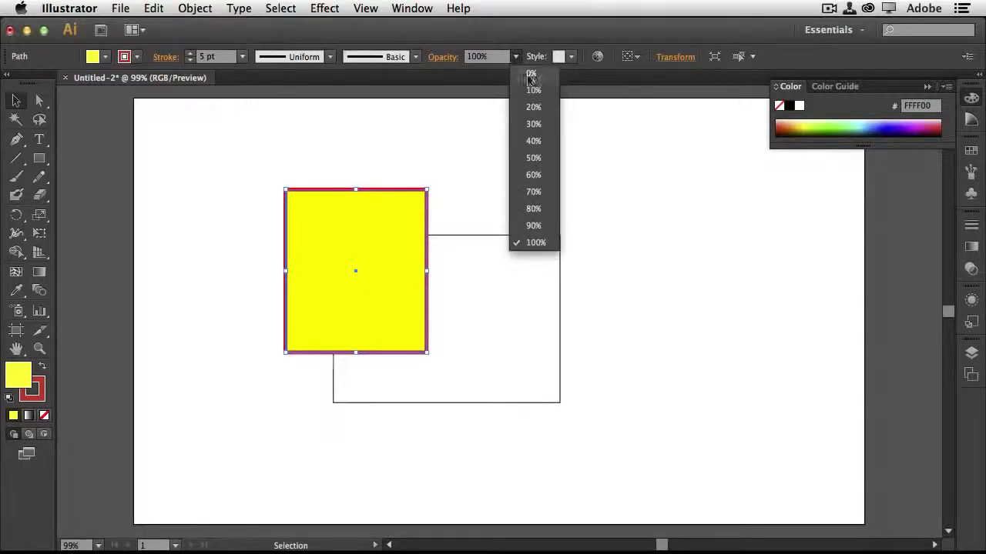
{"action": "left_click", "coordinate": [535, 176]}
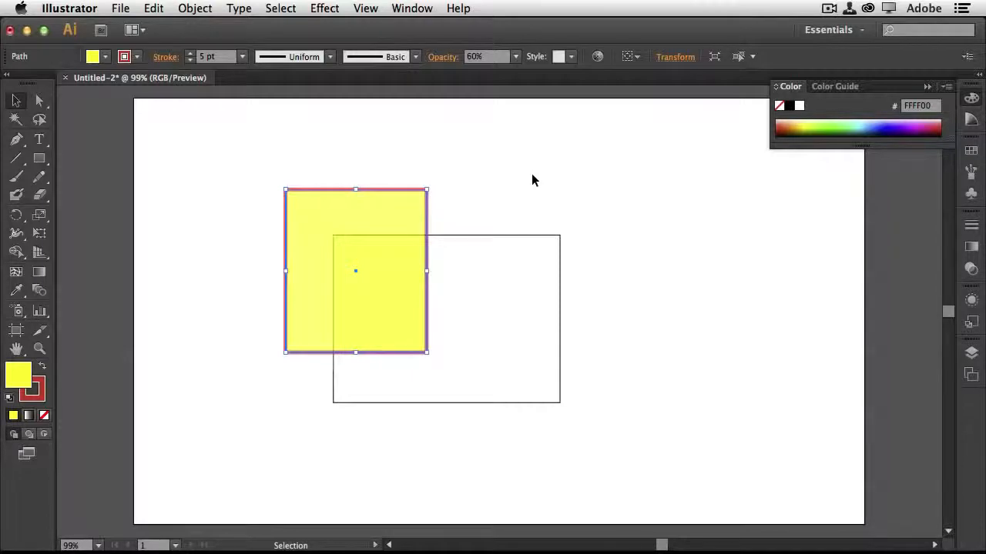
{"action": "key", "text": "super+z"}
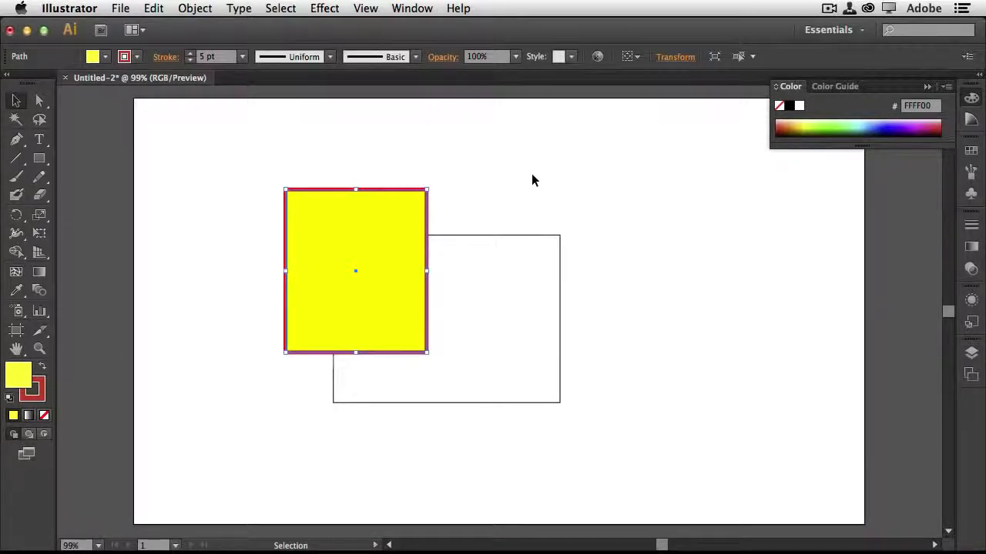
Step: Move the white rectangle upward with the Selection tool and reposition the yellow rectangle over its lower-right corner
{"action": "left_click", "coordinate": [16, 102]}
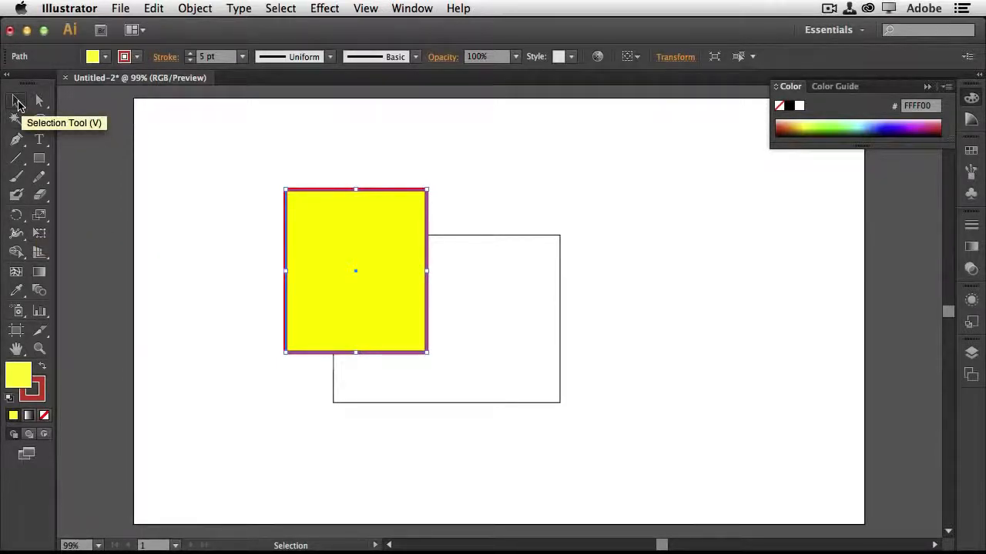
{"action": "left_click", "coordinate": [508, 321]}
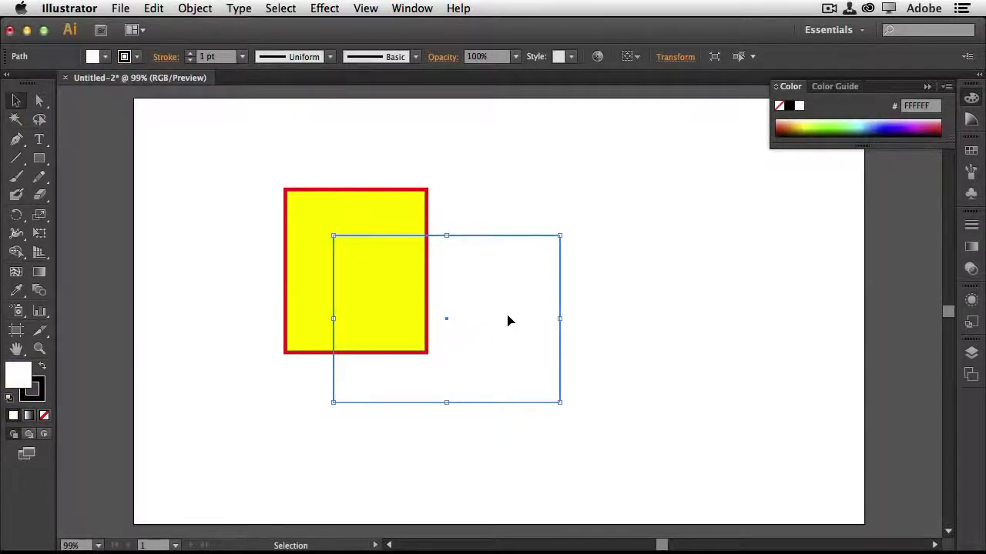
{"action": "left_click_drag", "start_coordinate": [553, 364], "coordinate": [532, 266]}
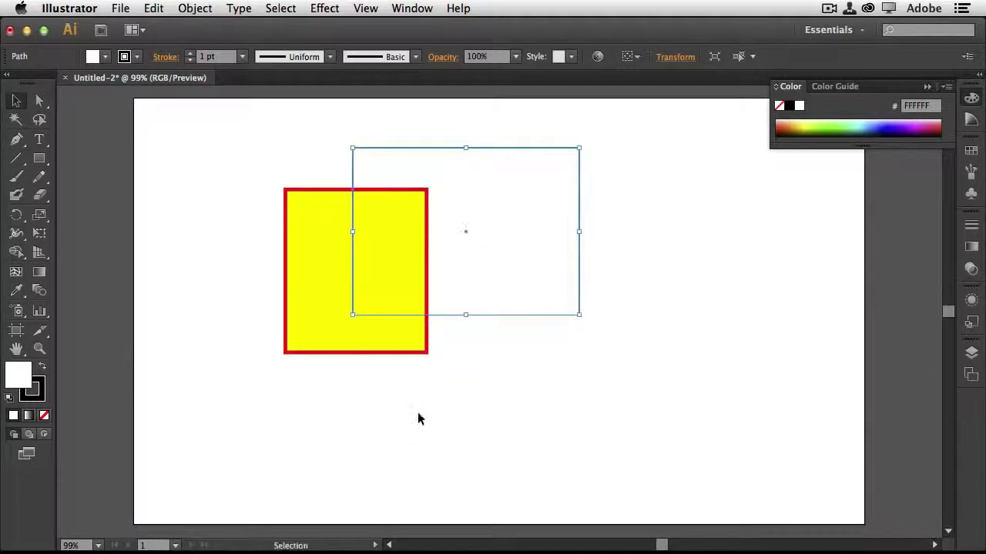
{"action": "left_click_drag", "start_coordinate": [331, 361], "coordinate": [394, 398]}
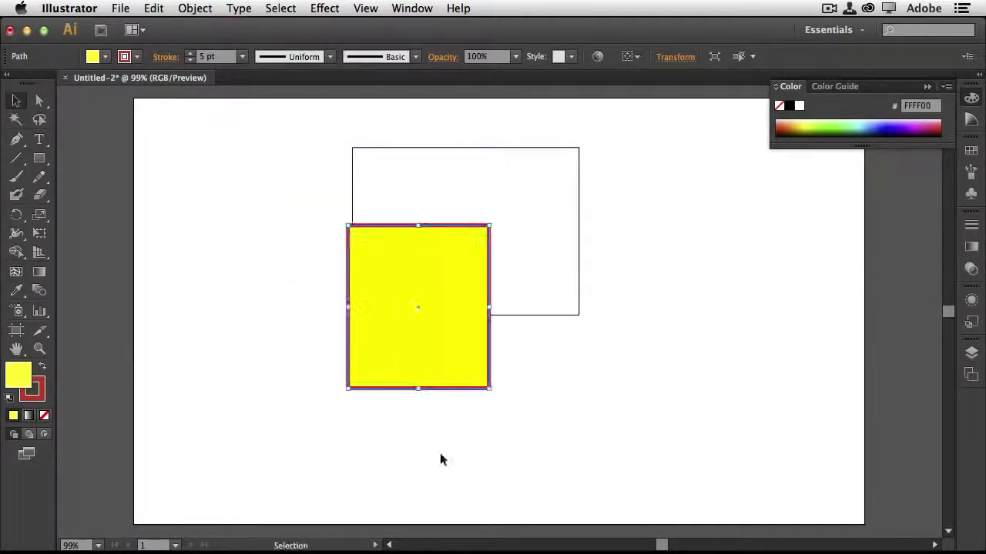
{"action": "left_click_drag", "start_coordinate": [457, 365], "coordinate": [565, 362]}
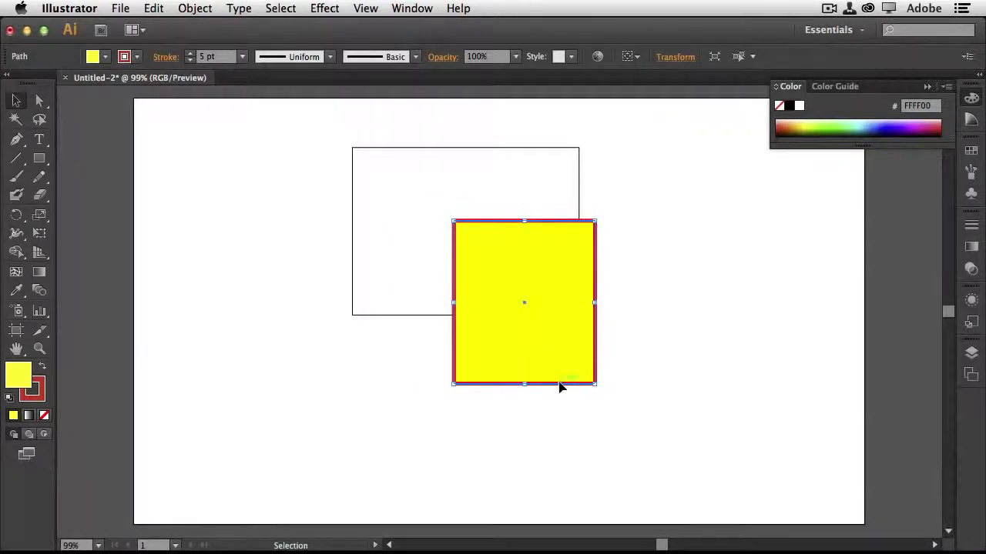
{"action": "left_click_drag", "start_coordinate": [560, 386], "coordinate": [558, 401]}
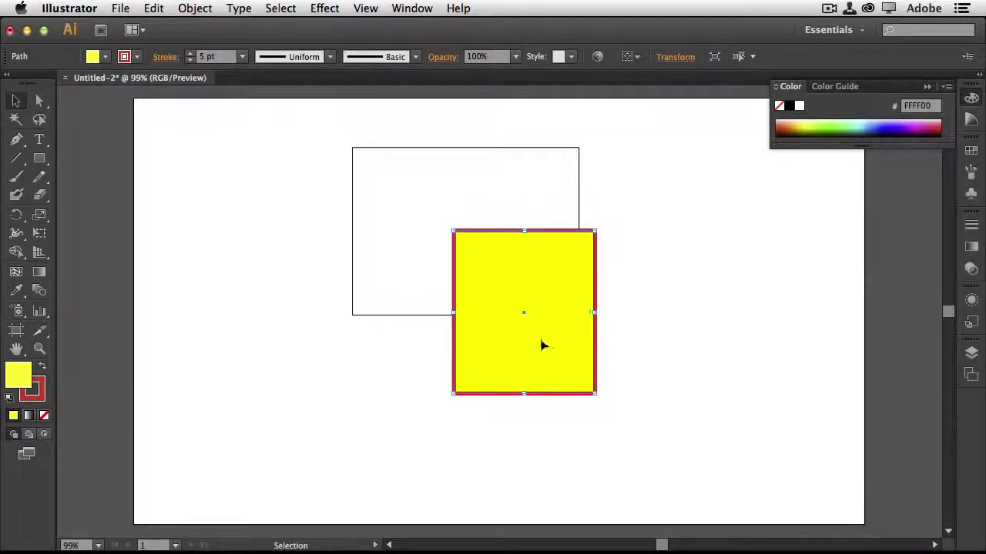
{"action": "left_click_drag", "start_coordinate": [541, 341], "coordinate": [554, 311]}
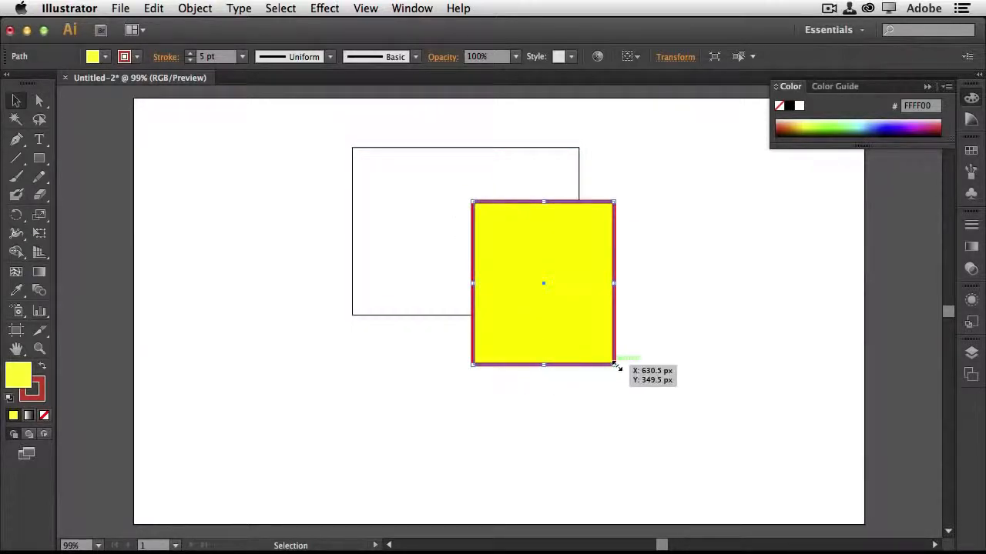
Step: Shrink the yellow rectangle from its corners, place it over the white rectangle's upper-left corner, and deselect it
{"action": "mouse_move", "coordinate": [618, 368]}
{"action": "left_mouse_down"}
{"action": "mouse_move", "coordinate": [618, 310]}
{"action": "mouse_move", "coordinate": [631, 299]}
{"action": "mouse_move", "coordinate": [612, 359]}
{"action": "left_mouse_up"}
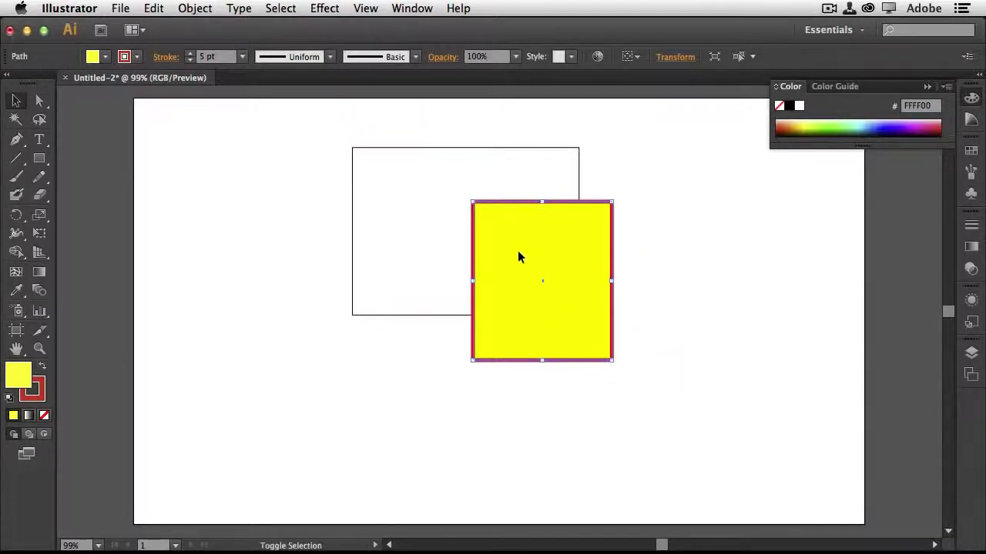
{"action": "left_click_drag", "start_coordinate": [475, 202], "coordinate": [512, 247]}
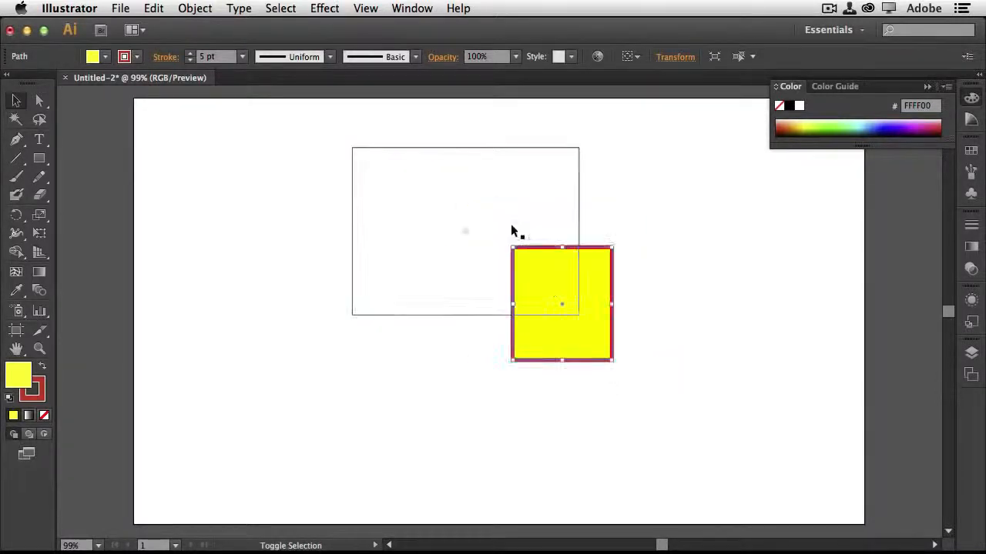
{"action": "left_click_drag", "start_coordinate": [613, 359], "coordinate": [340, 200]}
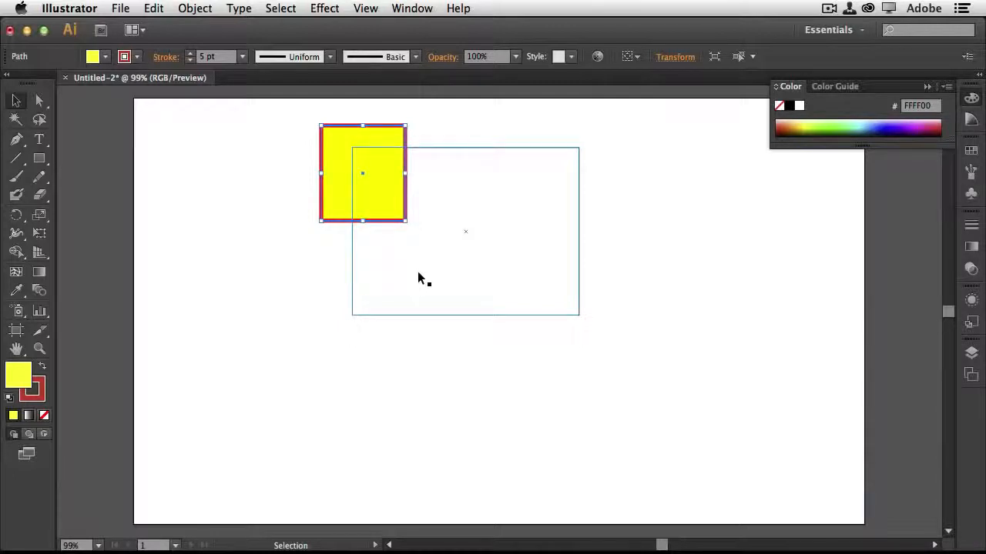
{"action": "left_click", "coordinate": [454, 347]}
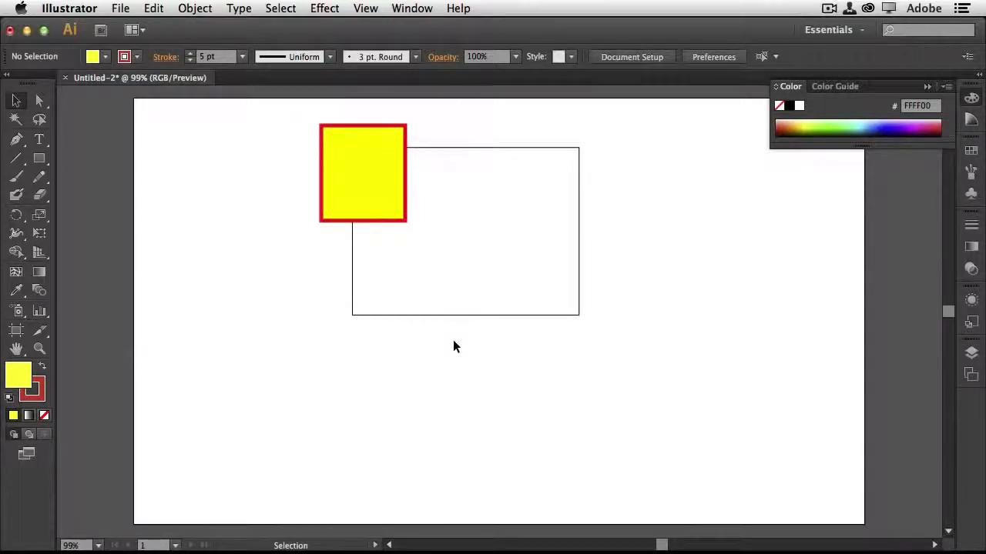
Step: Reshape the yellow rectangle into an irregular quadrilateral by moving its four corner anchor points individually with the Direct Selection tool
{"action": "left_click", "coordinate": [38, 102]}
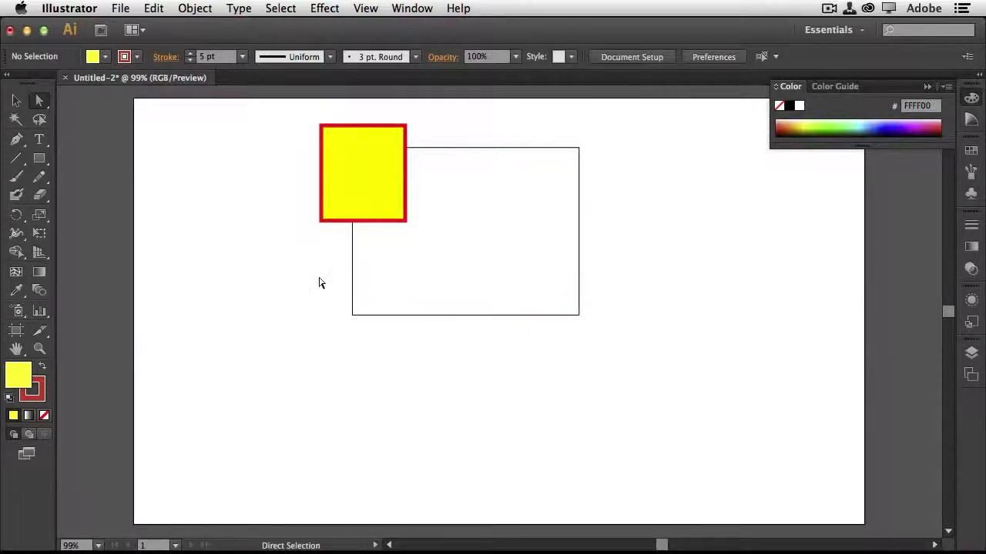
{"action": "left_click", "coordinate": [322, 222]}
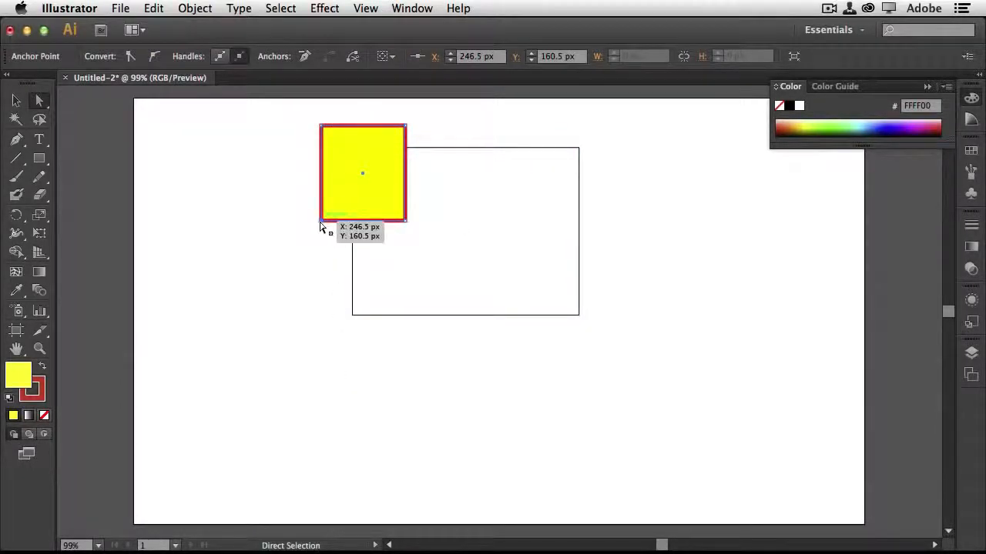
{"action": "left_click_drag", "start_coordinate": [322, 222], "coordinate": [342, 193]}
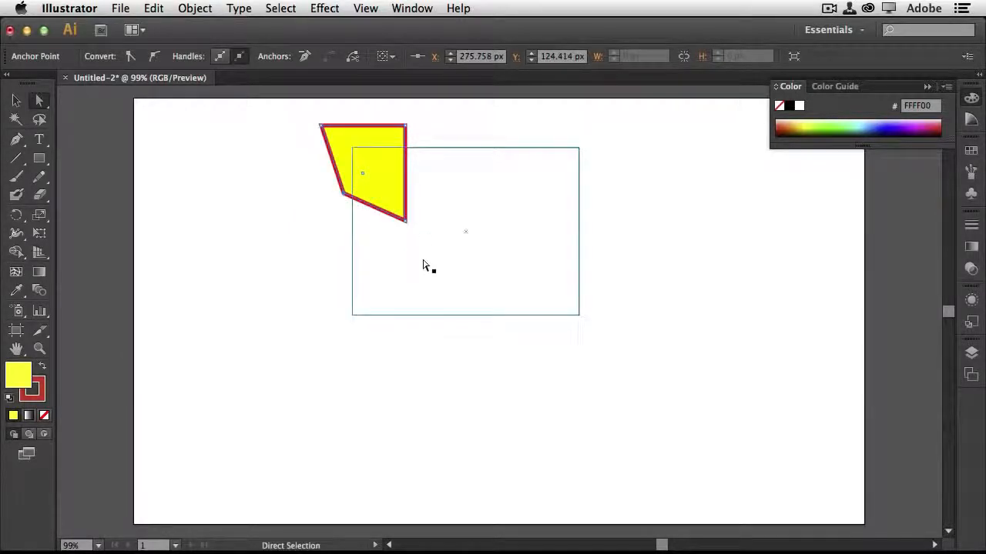
{"action": "left_click_drag", "start_coordinate": [407, 221], "coordinate": [434, 283]}
{"action": "left_click_drag", "start_coordinate": [407, 125], "coordinate": [396, 138]}
{"action": "left_click_drag", "start_coordinate": [321, 124], "coordinate": [326, 121]}
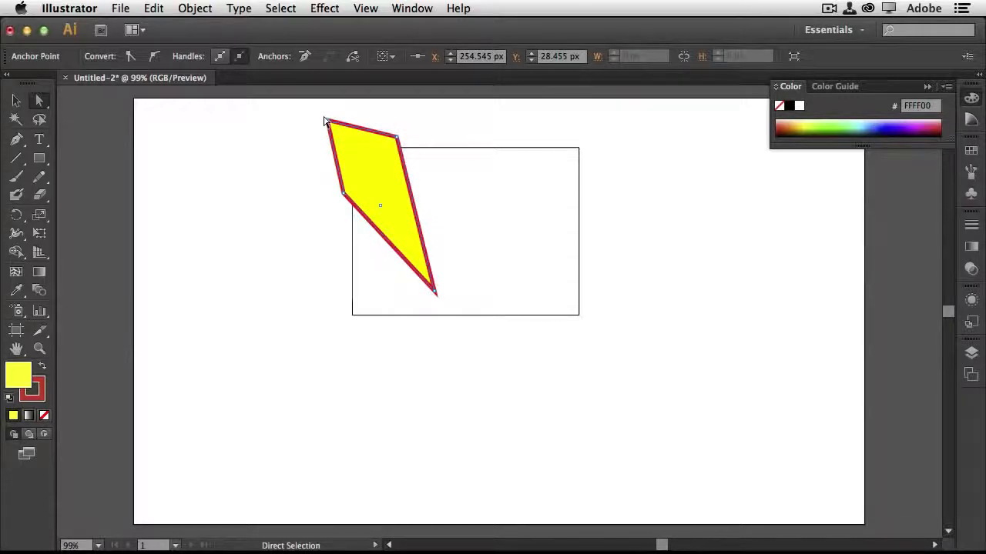
{"action": "left_click_drag", "start_coordinate": [326, 122], "coordinate": [376, 135]}
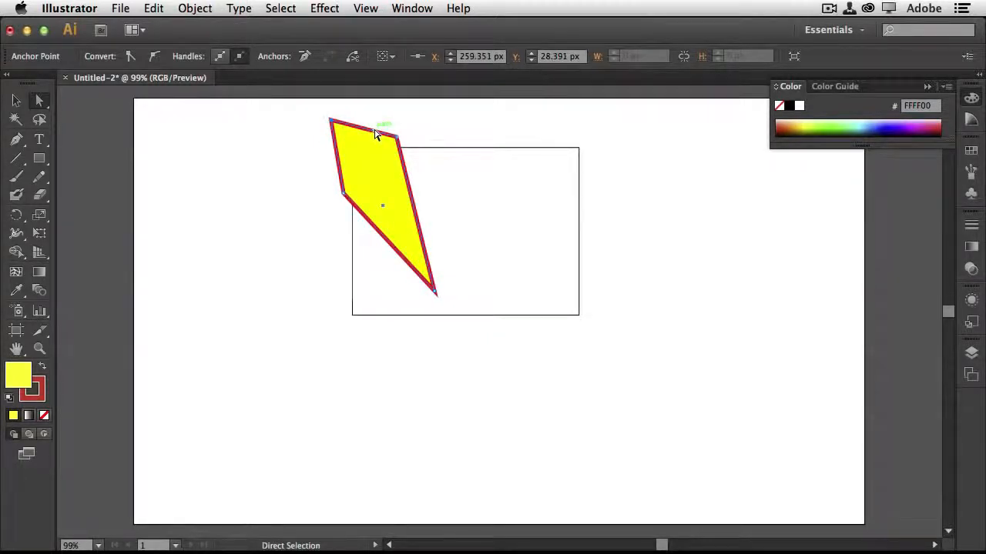
Step: Move the whole yellow shape over the white rectangle's right edge and rotate it until its narrow point faces lower left
{"action": "key", "text": "v"}
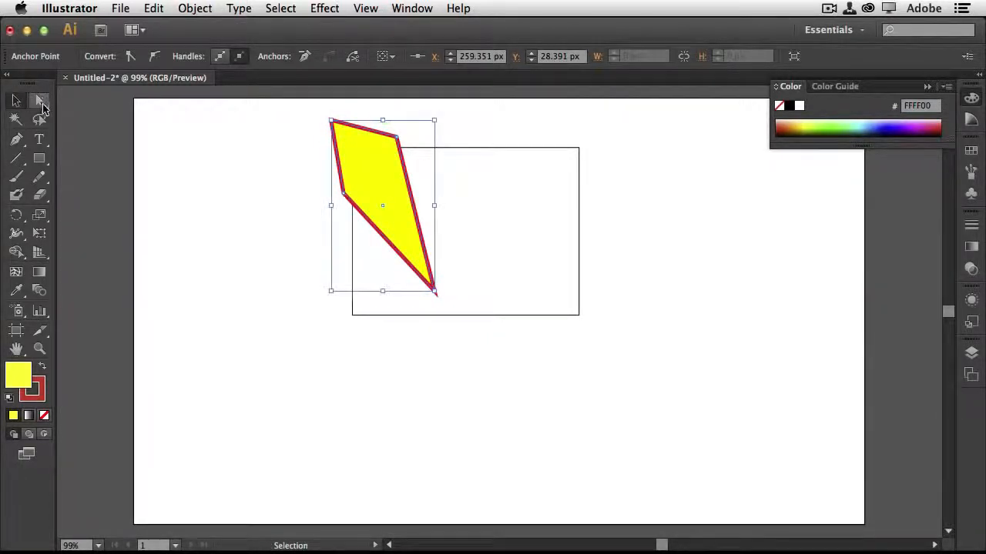
{"action": "left_click", "coordinate": [37, 103]}
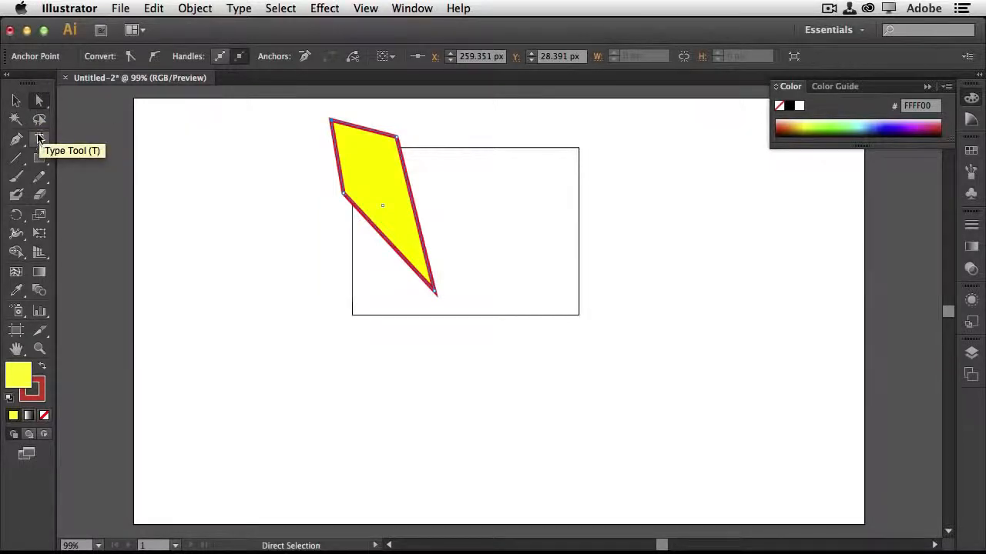
{"action": "left_click", "coordinate": [17, 107]}
{"action": "left_click", "coordinate": [398, 209]}
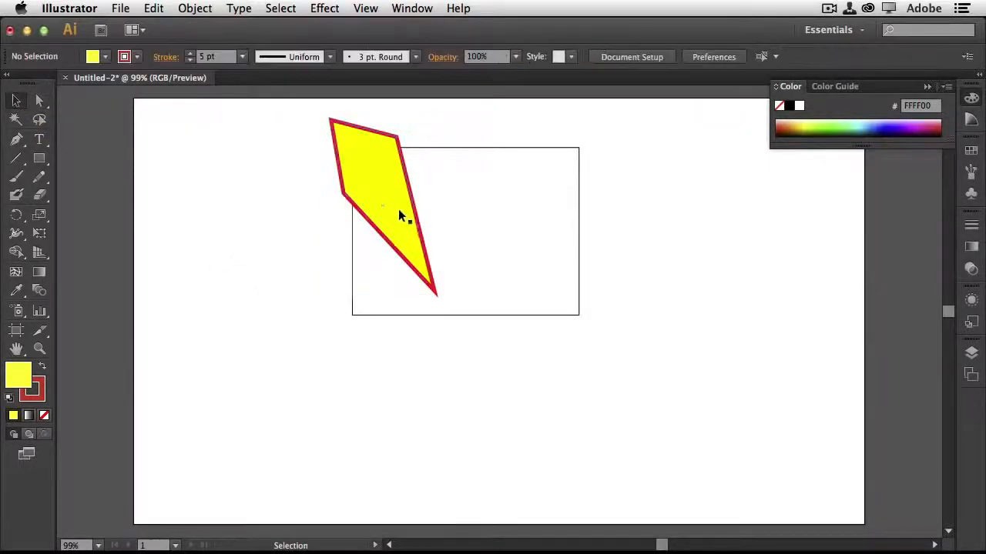
{"action": "left_click_drag", "start_coordinate": [403, 230], "coordinate": [582, 263]}
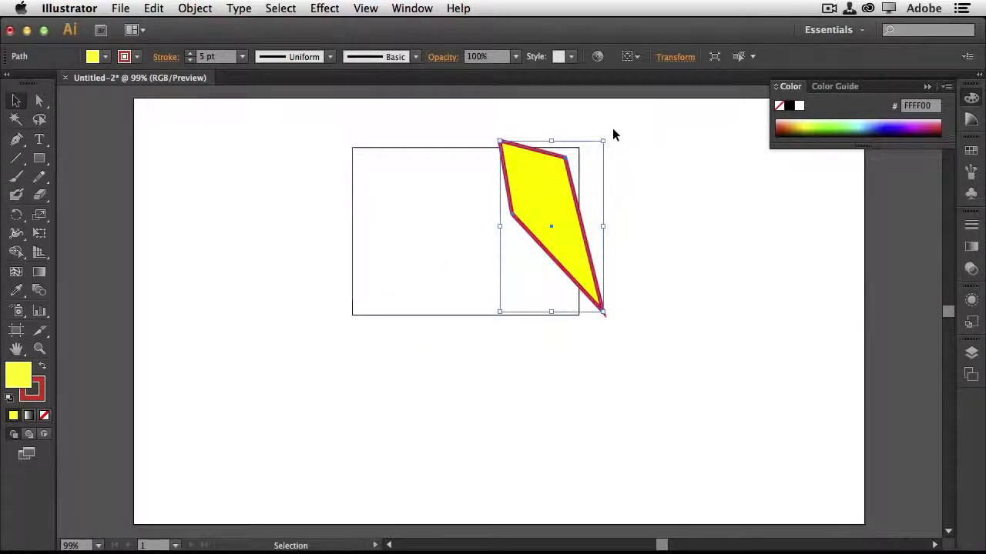
{"action": "left_click_drag", "start_coordinate": [607, 136], "coordinate": [647, 232]}
{"action": "left_click_drag", "start_coordinate": [579, 220], "coordinate": [592, 192]}
{"action": "left_click_drag", "start_coordinate": [662, 211], "coordinate": [689, 222]}
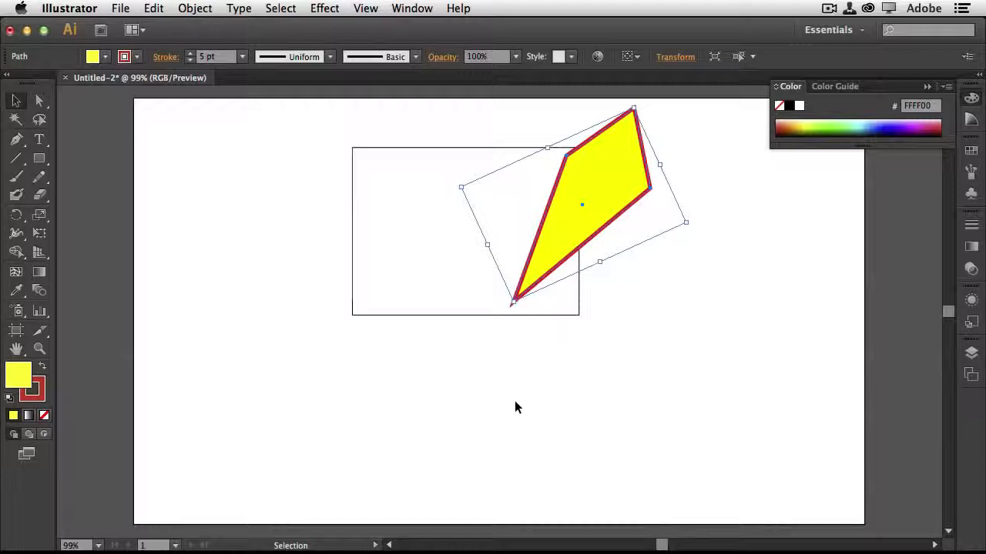
Step: Delete both the white rectangle and the yellow shape from the artboard
{"action": "left_click_drag", "start_coordinate": [303, 121], "coordinate": [667, 337]}
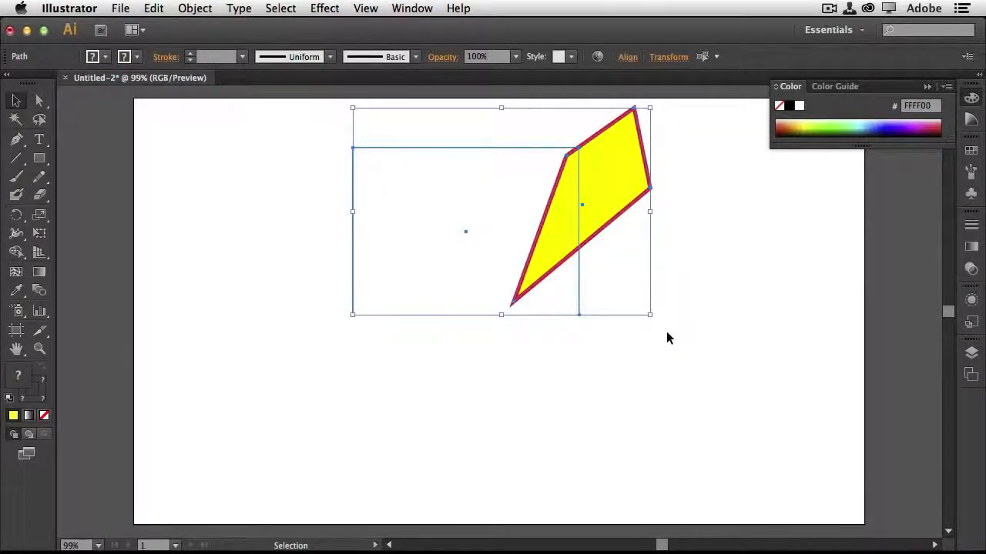
{"action": "key", "text": "Delete"}
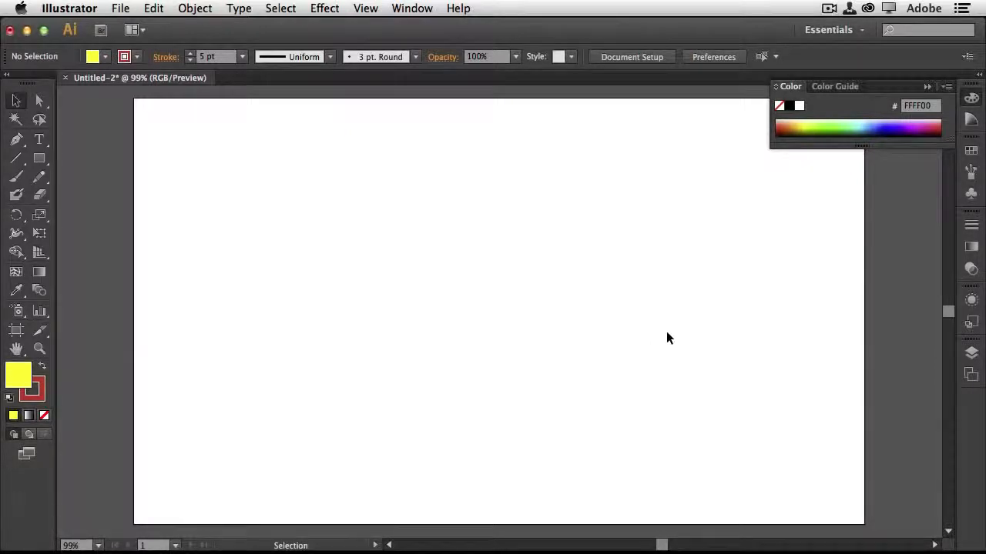
Step: Choose the Ellipse tool, reset fill and stroke to their defaults, and set the fill to none, keeping the black stroke
{"action": "left_click_drag", "start_coordinate": [39, 158], "coordinate": [163, 194]}
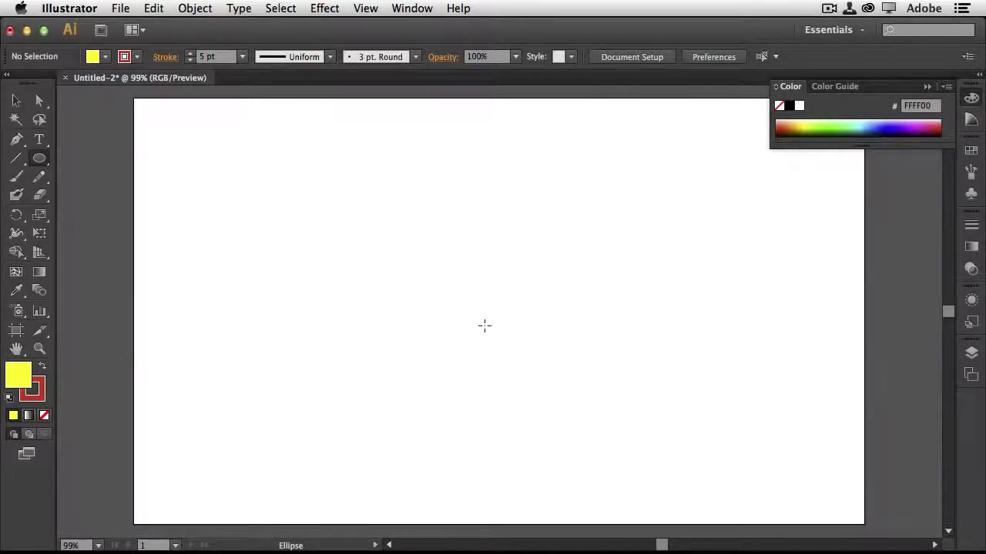
{"action": "left_click", "coordinate": [44, 416]}
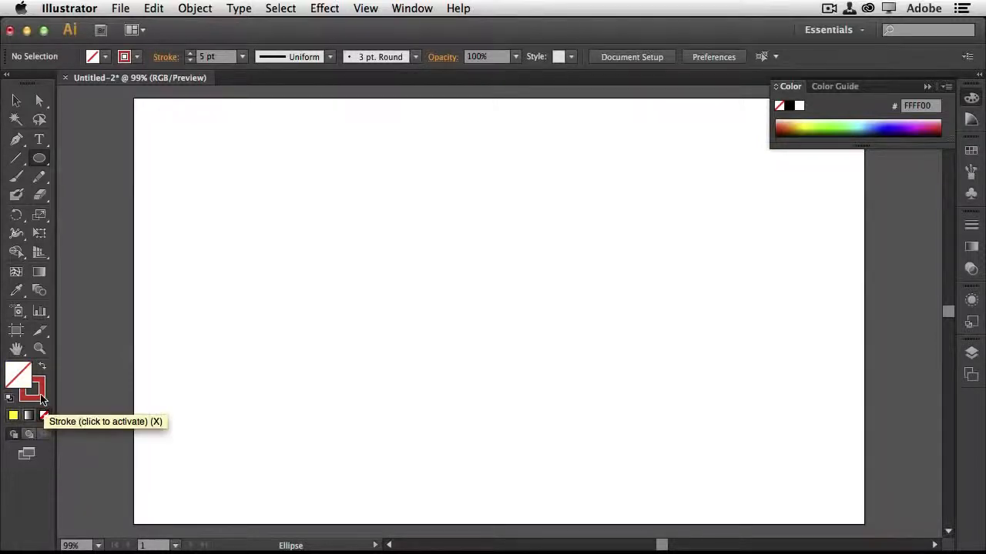
{"action": "left_click", "coordinate": [42, 399]}
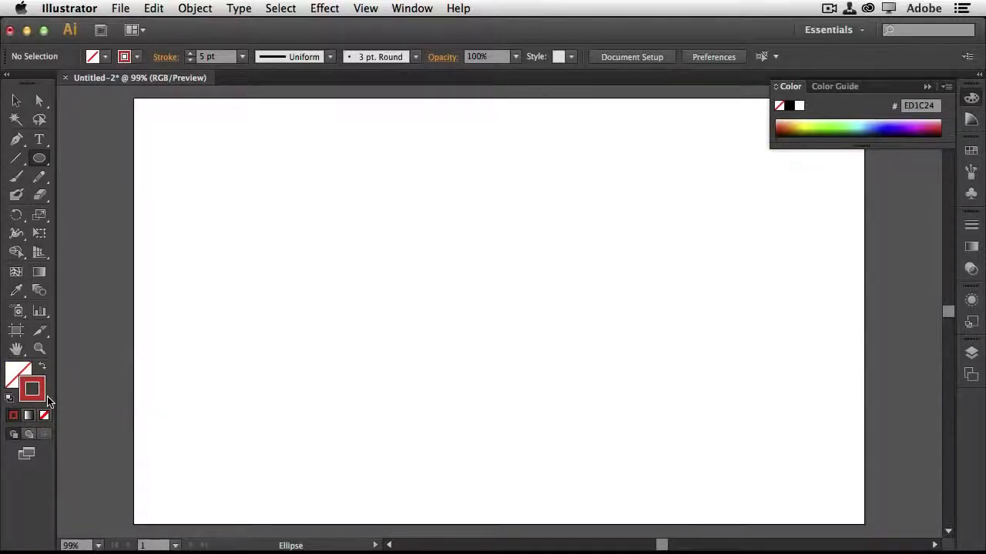
{"action": "left_click", "coordinate": [9, 397]}
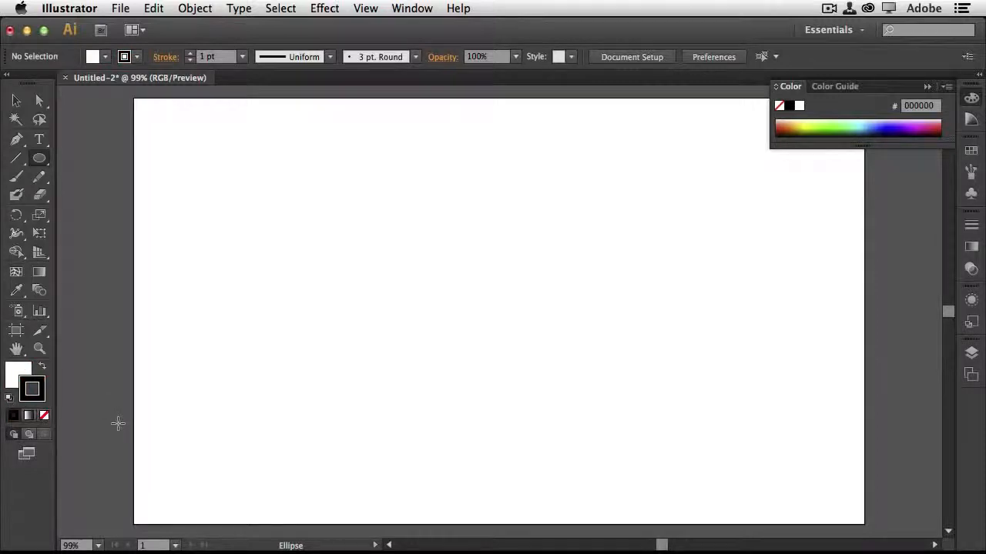
{"action": "left_click", "coordinate": [22, 375]}
{"action": "left_click", "coordinate": [44, 415]}
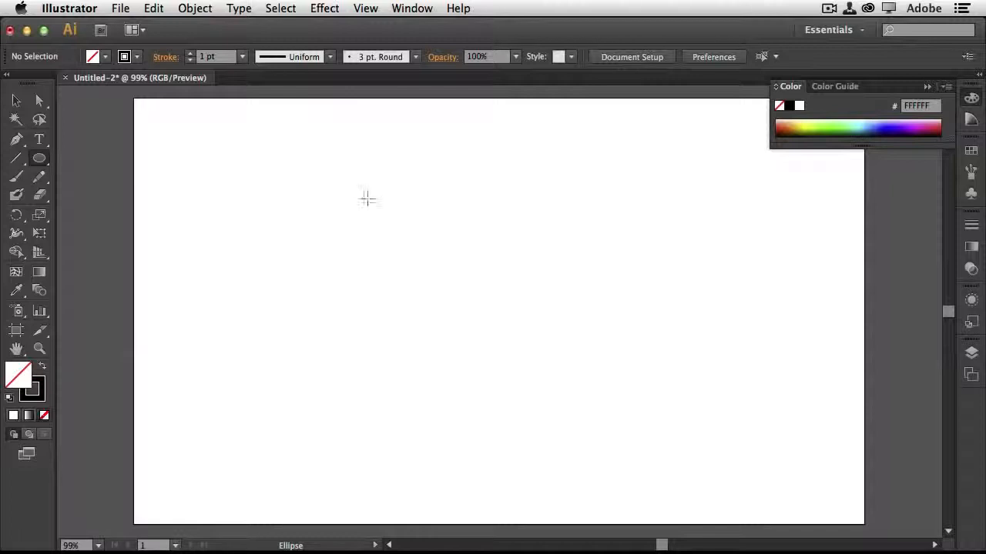
Step: Draw a large perfect circle near the middle of the artboard, constraining its proportions
{"action": "left_click_drag", "start_coordinate": [324, 171], "coordinate": [583, 445]}
{"action": "key", "text": "shift"}
{"action": "key", "text": "shift"}
{"action": "key", "text": "shift"}
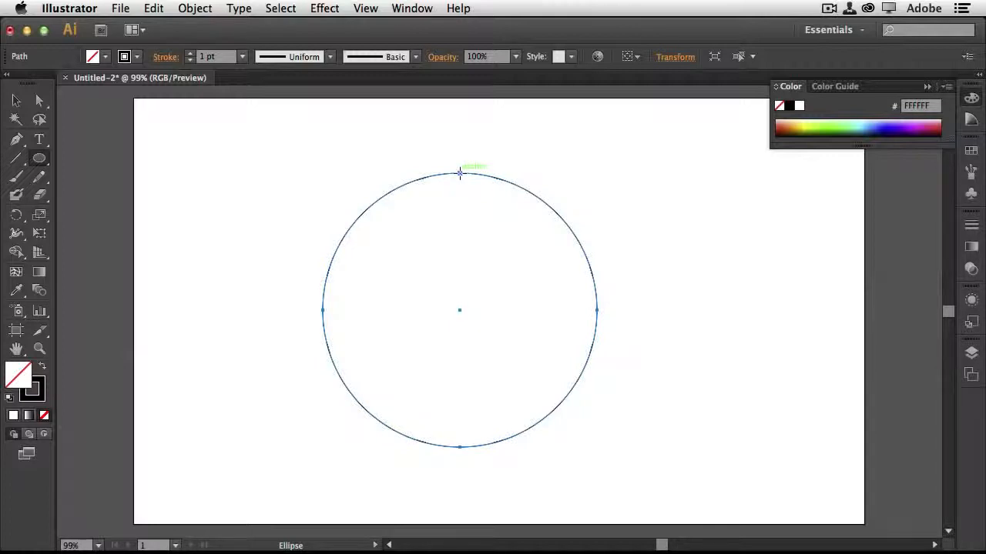
Step: Draw a circle half the large one's diameter from its top anchor point down to its center level, undoing the first attempt
{"action": "left_click_drag", "start_coordinate": [460, 172], "coordinate": [585, 307]}
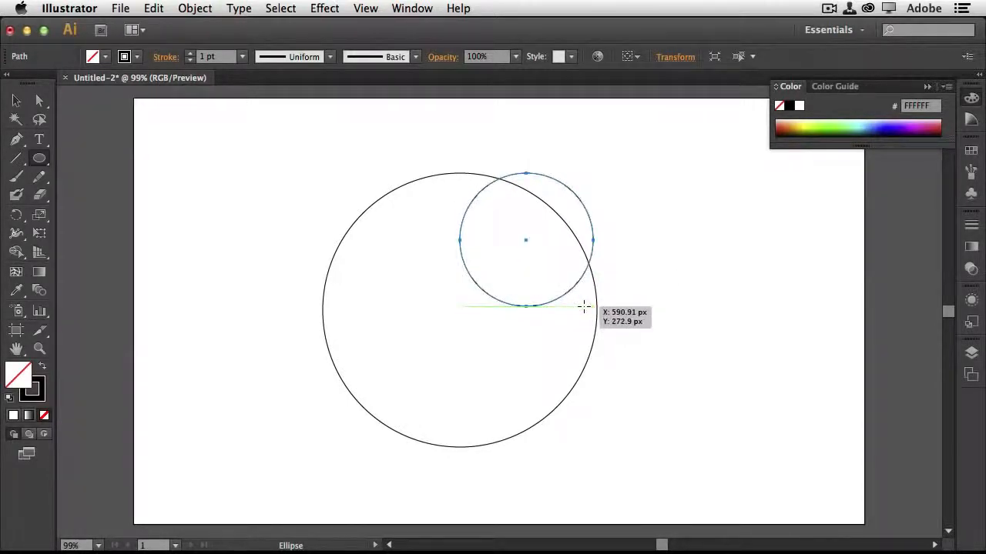
{"action": "key", "text": "super+z"}
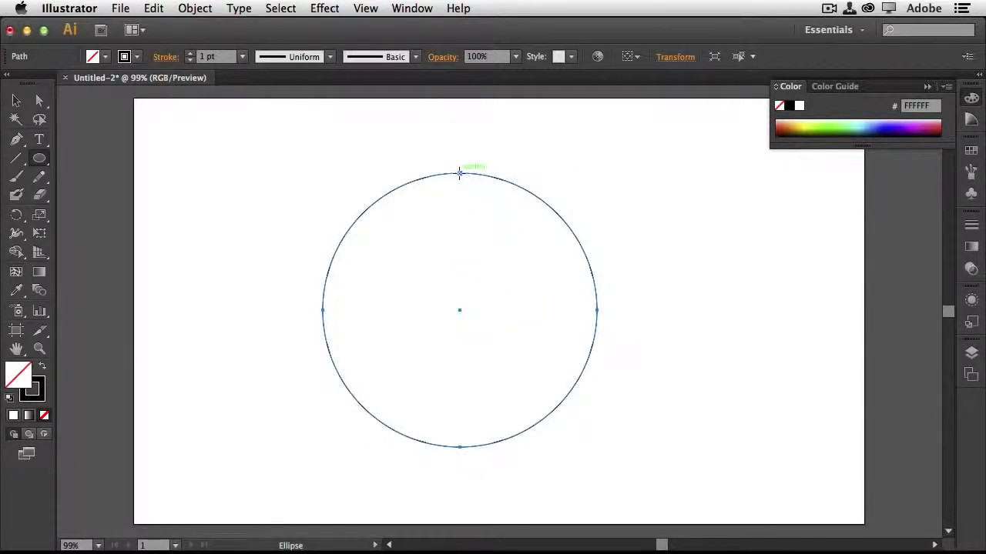
{"action": "left_click_drag", "start_coordinate": [460, 173], "coordinate": [576, 309]}
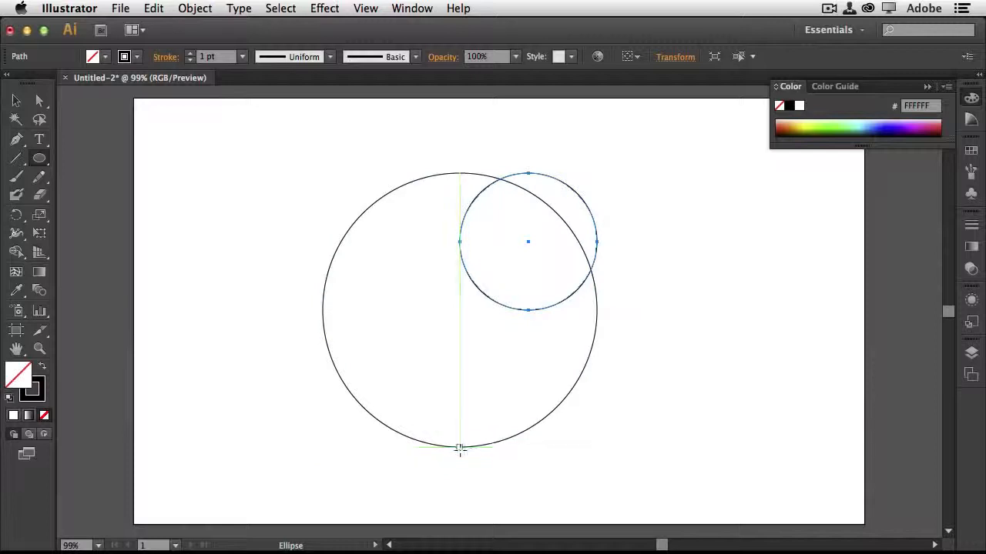
Step: Draw a circle half the large one's diameter from the large circle's bottom anchor point up to its center level
{"action": "left_click_drag", "start_coordinate": [460, 446], "coordinate": [353, 310]}
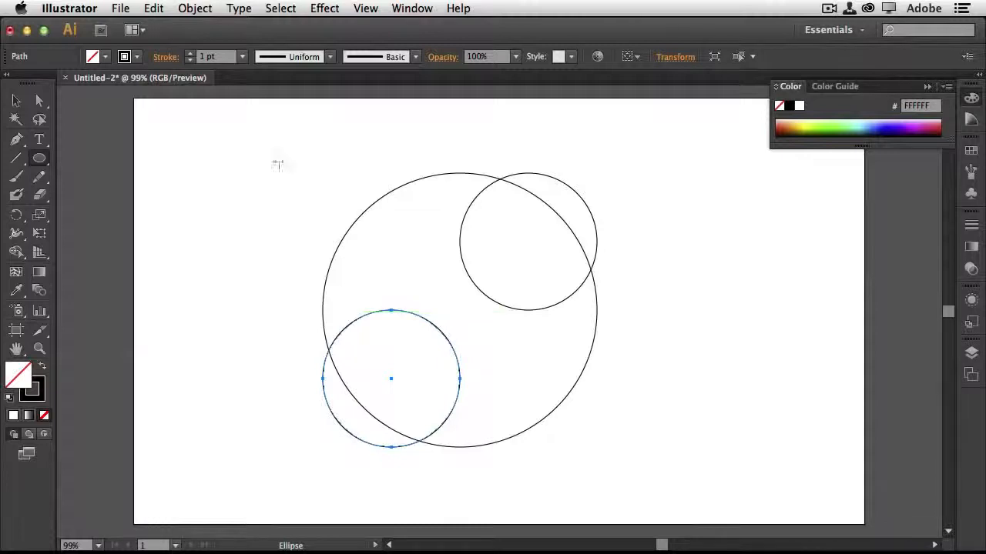
{"action": "left_click", "coordinate": [253, 126]}
{"action": "key", "text": "super+z"}
Step: Select all three circles and align their horizontal centers so the two smaller ones stack inside the large one
{"action": "left_click", "coordinate": [15, 101]}
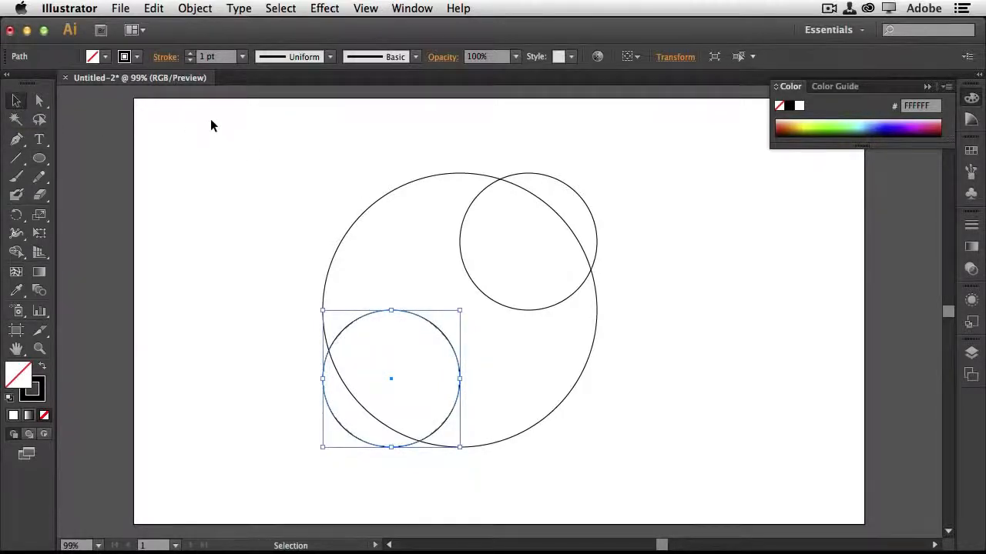
{"action": "left_click_drag", "start_coordinate": [211, 118], "coordinate": [640, 483]}
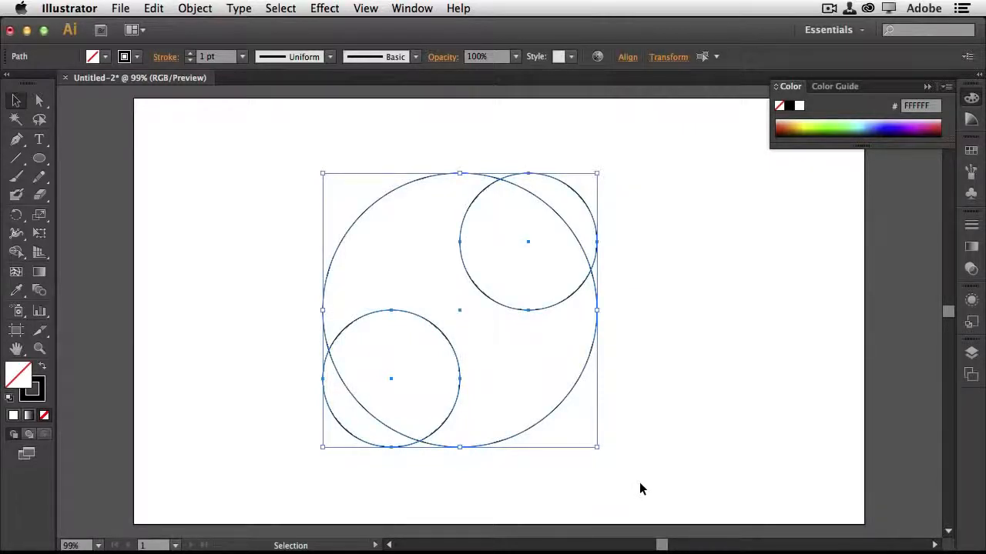
{"action": "left_click", "coordinate": [627, 57]}
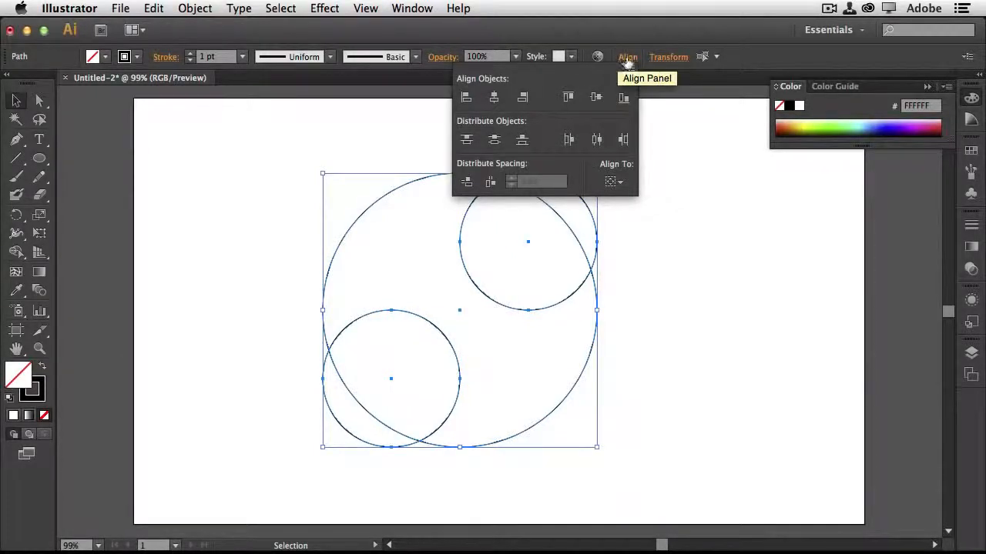
{"action": "left_click", "coordinate": [493, 97]}
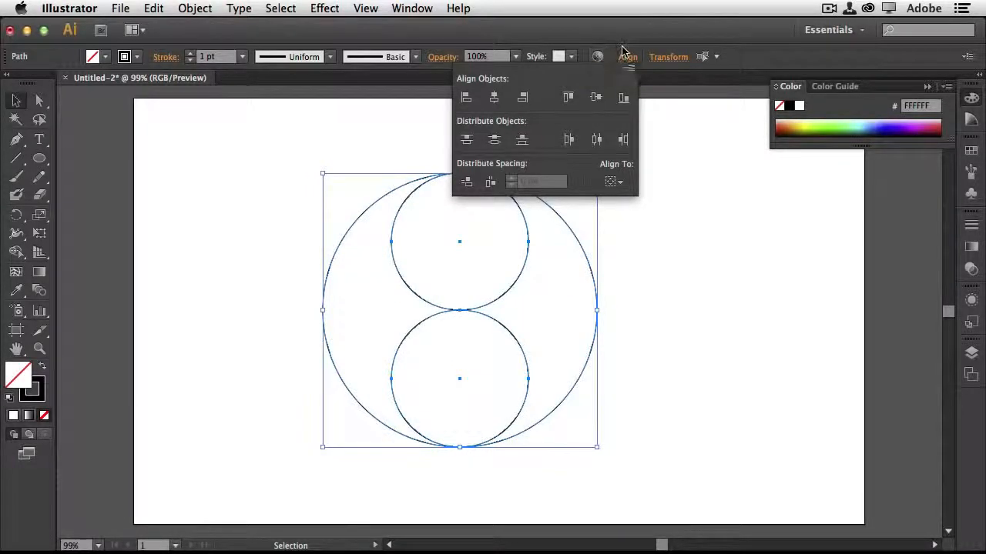
{"action": "left_click", "coordinate": [619, 52]}
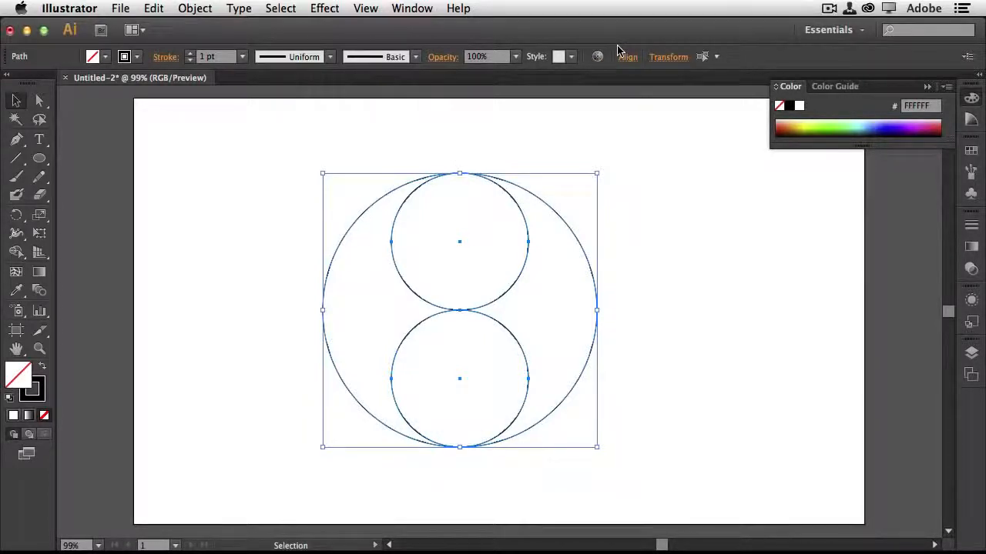
Step: Draw a small perfect circle outward from the center point of the upper inner circle
{"action": "left_click", "coordinate": [40, 160]}
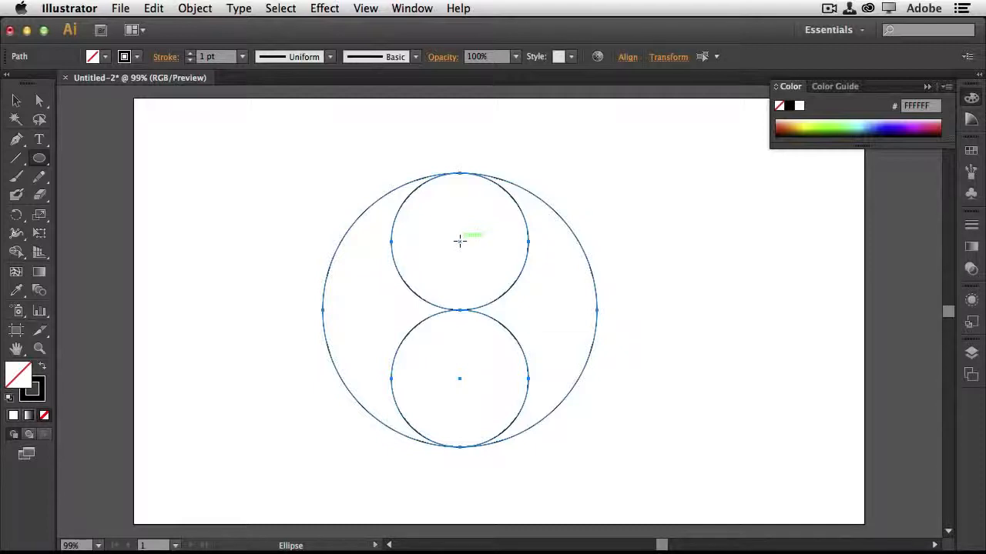
{"action": "left_click", "coordinate": [459, 241]}
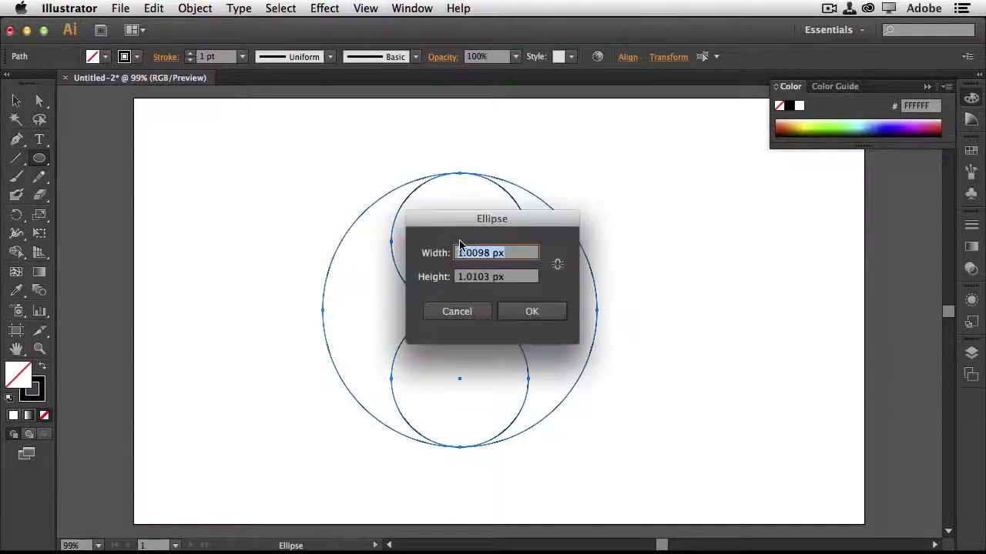
{"action": "left_click", "coordinate": [466, 310]}
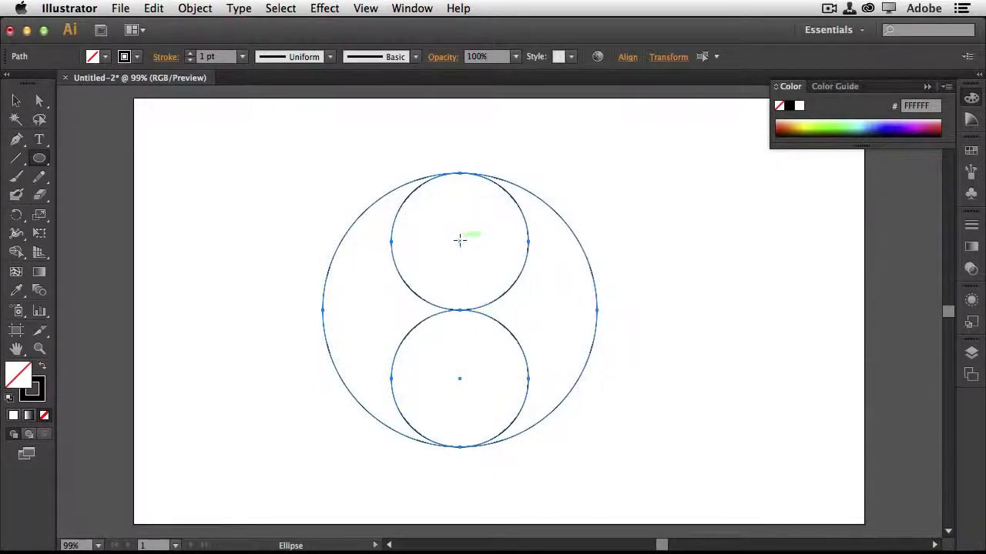
{"action": "mouse_move", "coordinate": [459, 238]}
{"action": "left_mouse_down"}
{"action": "mouse_move", "coordinate": [484, 211]}
{"action": "mouse_move", "coordinate": [469, 231]}
{"action": "left_mouse_up"}
{"action": "key", "text": "alt"}
{"action": "key", "text": "shift"}
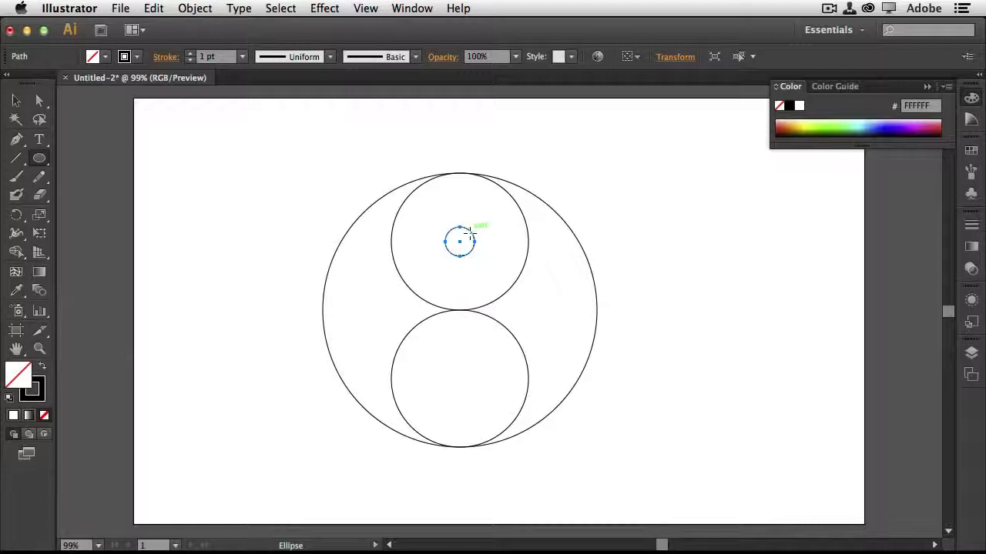
Step: Duplicate the small circle straight down onto the center of the lower inner circle
{"action": "left_click", "coordinate": [17, 101]}
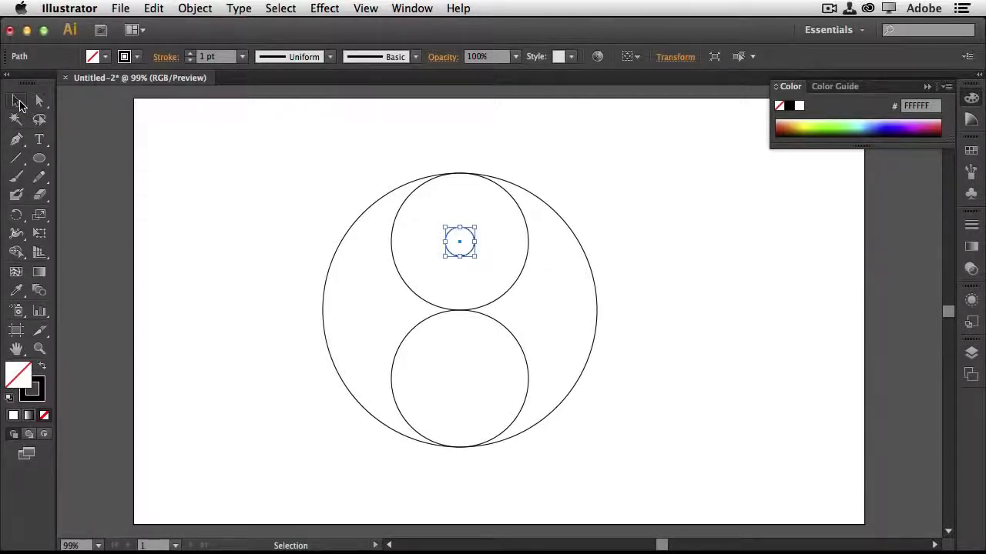
{"action": "left_click", "coordinate": [17, 102]}
{"action": "left_click_drag", "start_coordinate": [469, 250], "coordinate": [472, 392]}
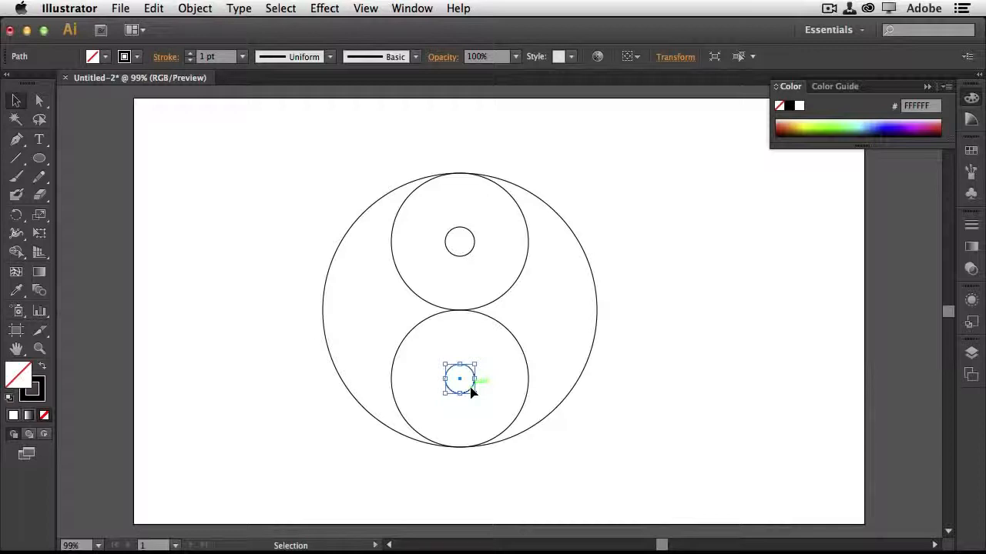
Step: Using Shape Builder on all circles, merge the upper inner circle with the left outer region and the lower one with the right region
{"action": "left_click_drag", "start_coordinate": [260, 144], "coordinate": [616, 466]}
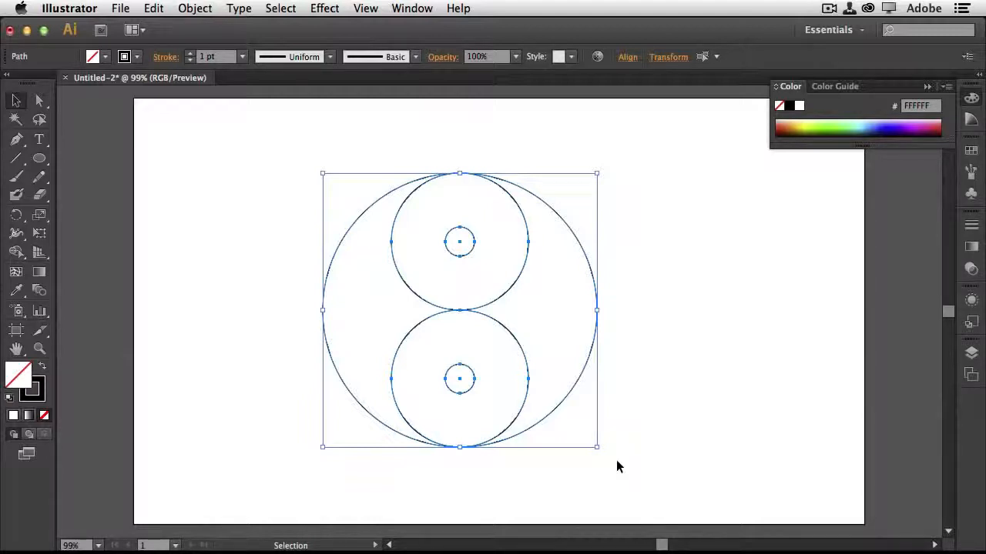
{"action": "left_click", "coordinate": [17, 256]}
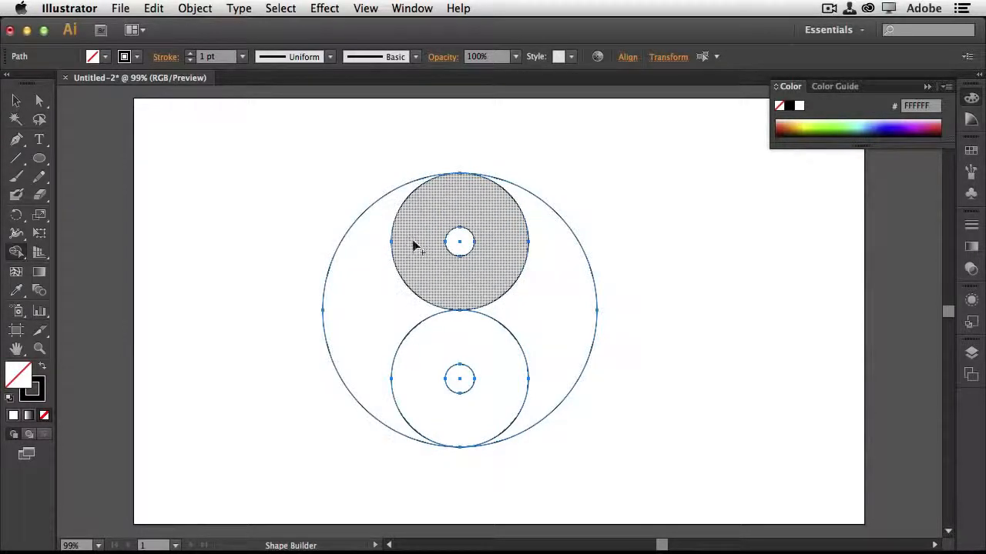
{"action": "left_click_drag", "start_coordinate": [414, 242], "coordinate": [374, 279]}
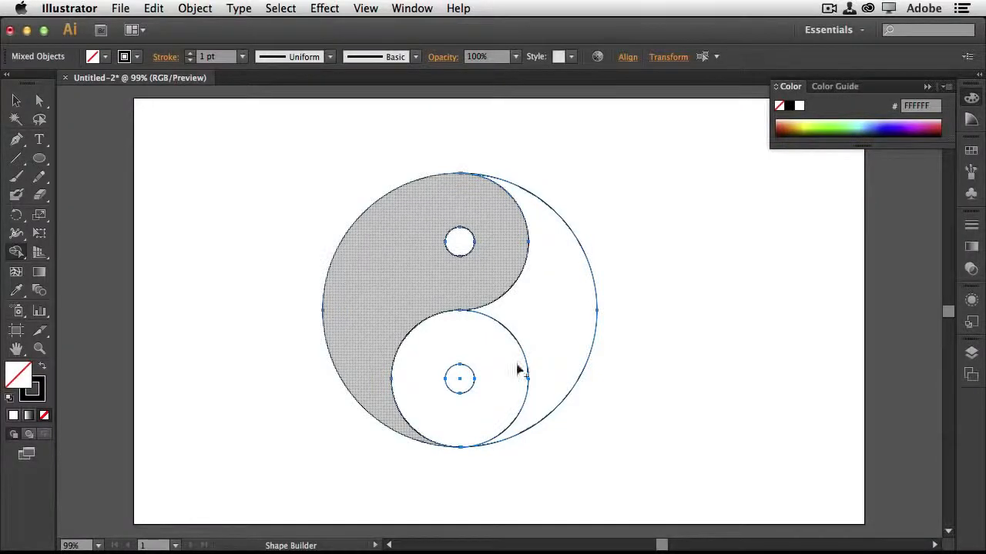
{"action": "mouse_move", "coordinate": [507, 383]}
{"action": "left_mouse_down"}
{"action": "mouse_move", "coordinate": [521, 385]}
{"action": "mouse_move", "coordinate": [547, 357]}
{"action": "left_mouse_up"}
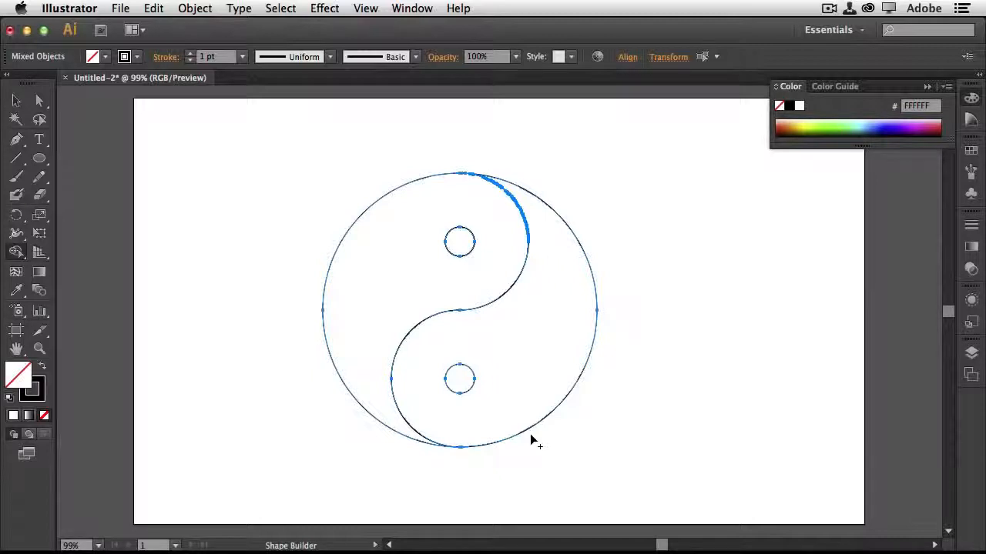
{"action": "key", "text": "v"}
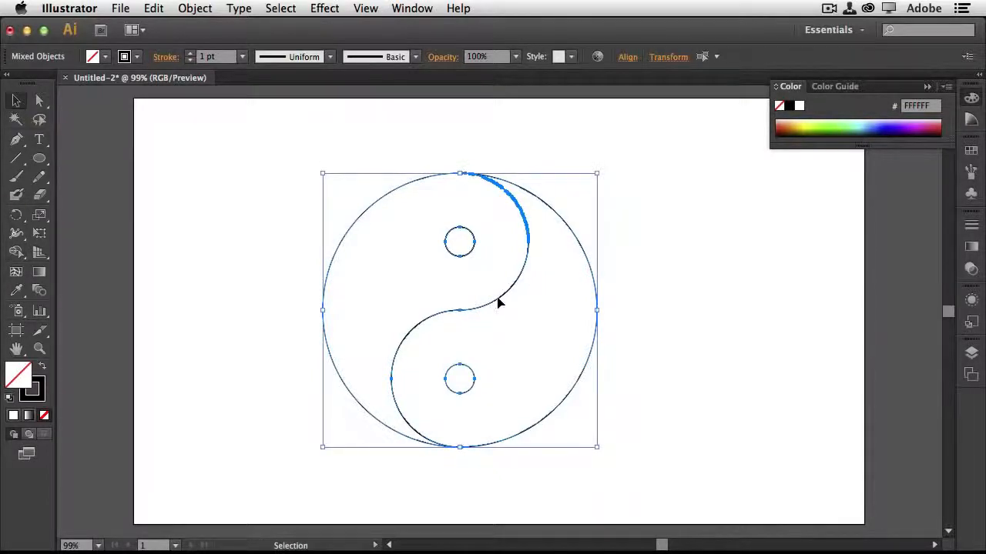
{"action": "left_click", "coordinate": [499, 298]}
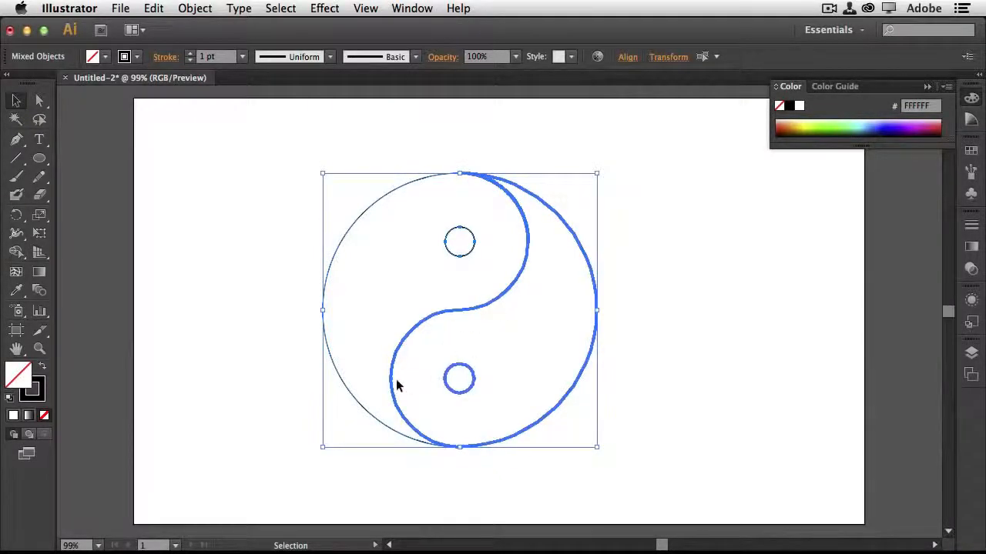
{"action": "left_click", "coordinate": [41, 369]}
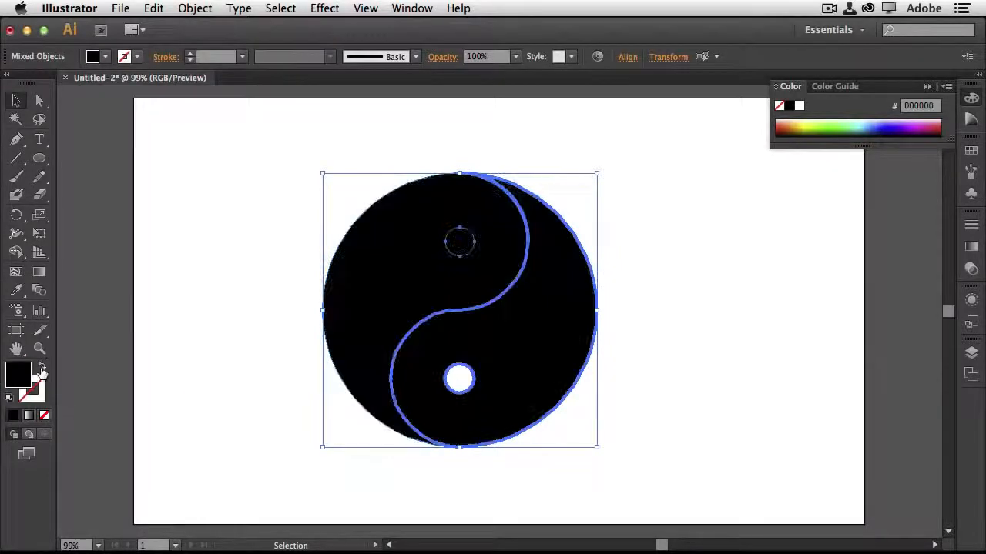
{"action": "left_click", "coordinate": [41, 370]}
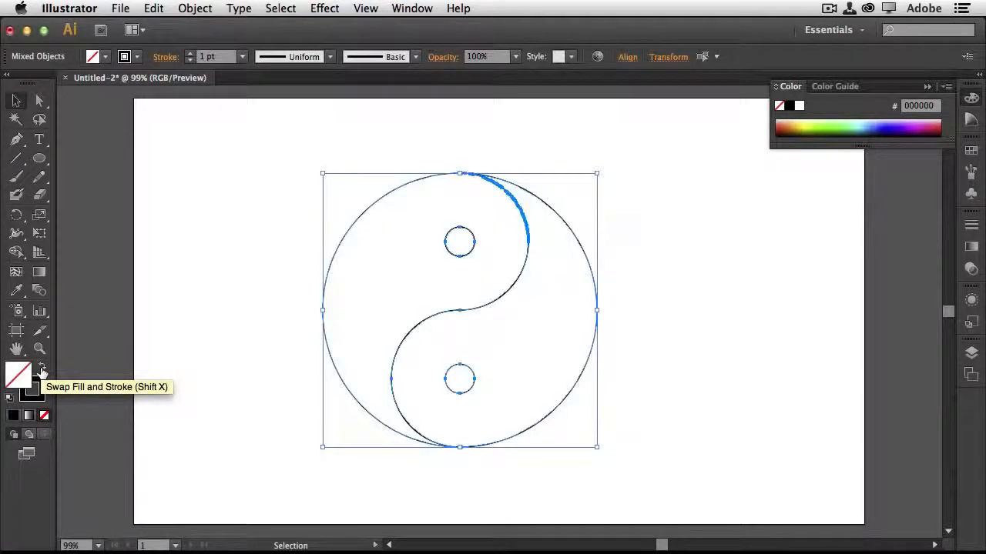
{"action": "left_click", "coordinate": [663, 347]}
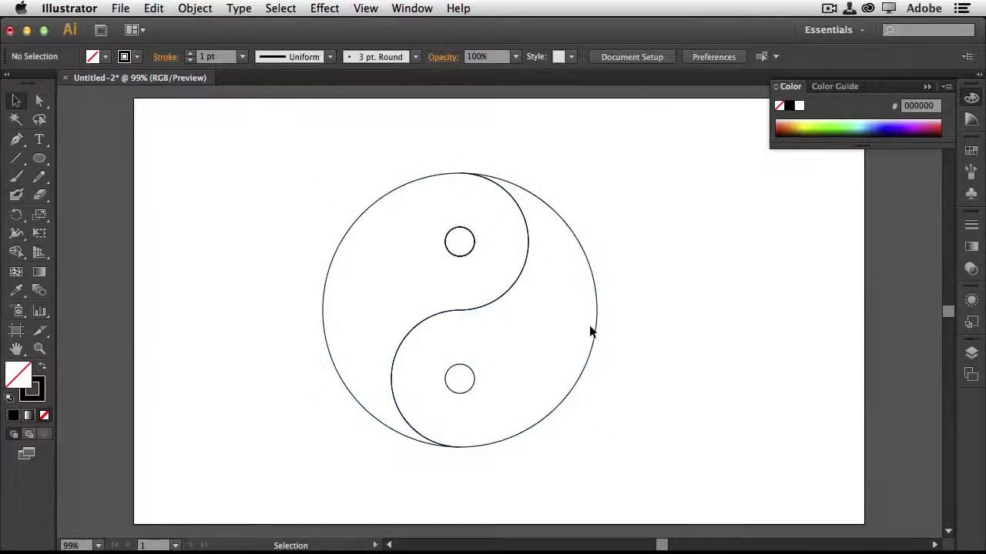
Step: Swap fill and stroke on the right half of the symbol and on the upper small circle to fill both black
{"action": "left_click", "coordinate": [513, 291]}
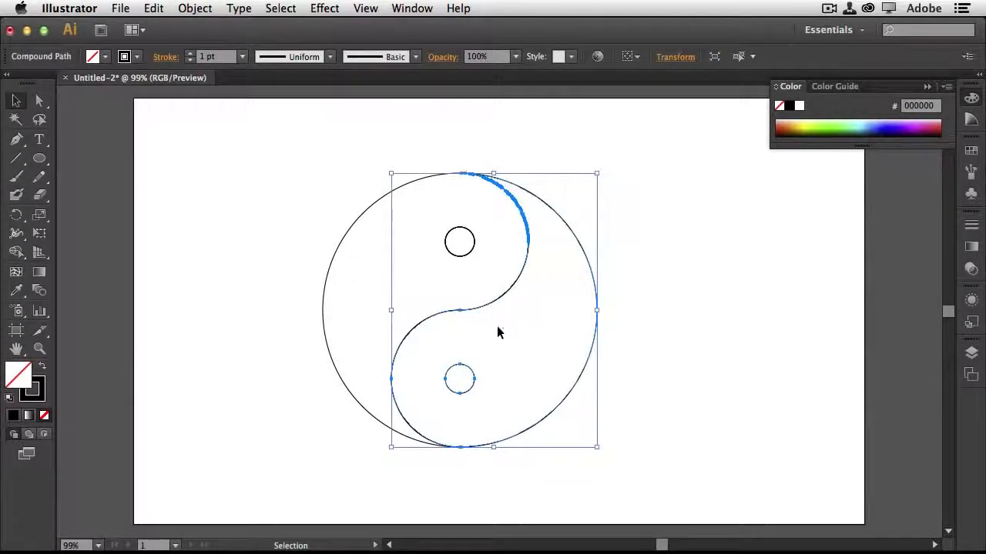
{"action": "left_click", "coordinate": [42, 371]}
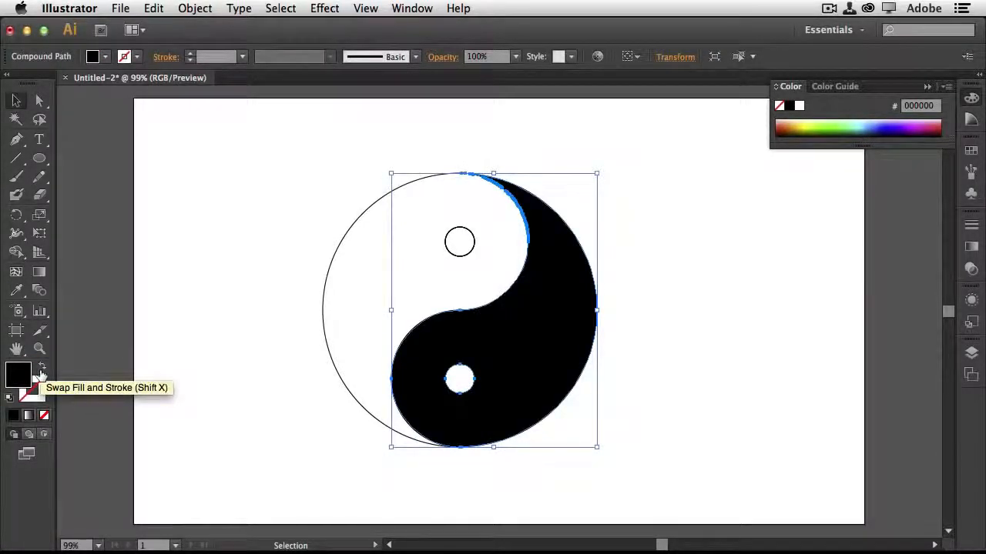
{"action": "left_click", "coordinate": [472, 245]}
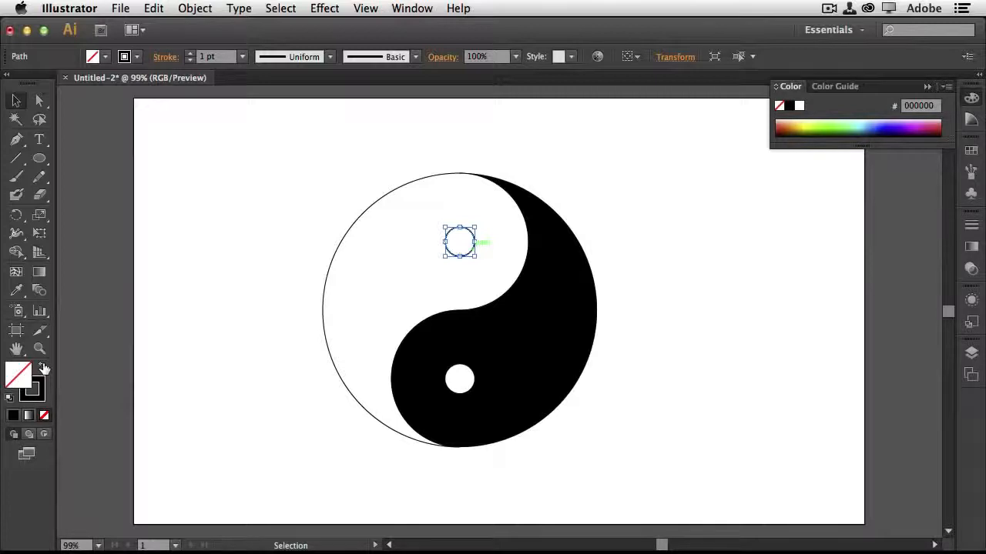
{"action": "left_click", "coordinate": [43, 368]}
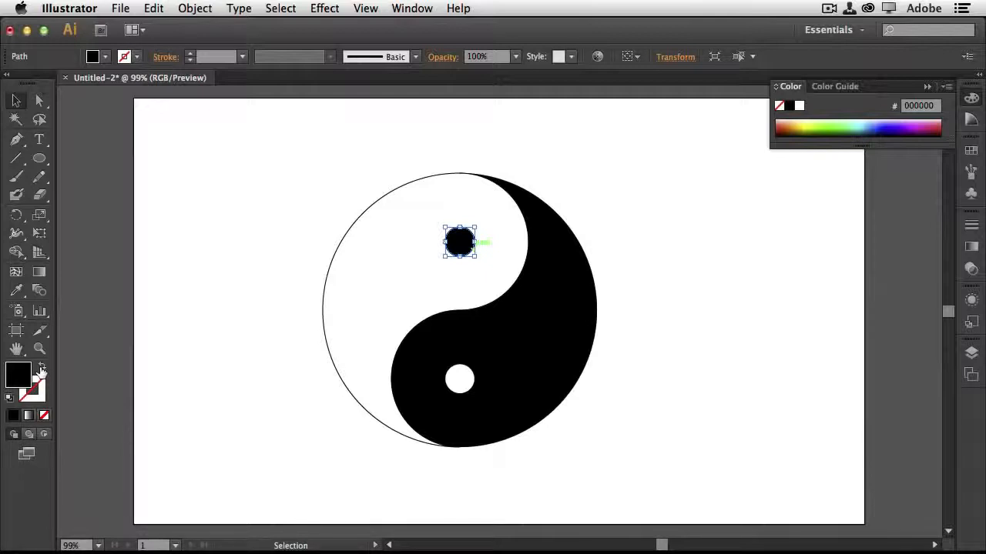
{"action": "left_click", "coordinate": [654, 319]}
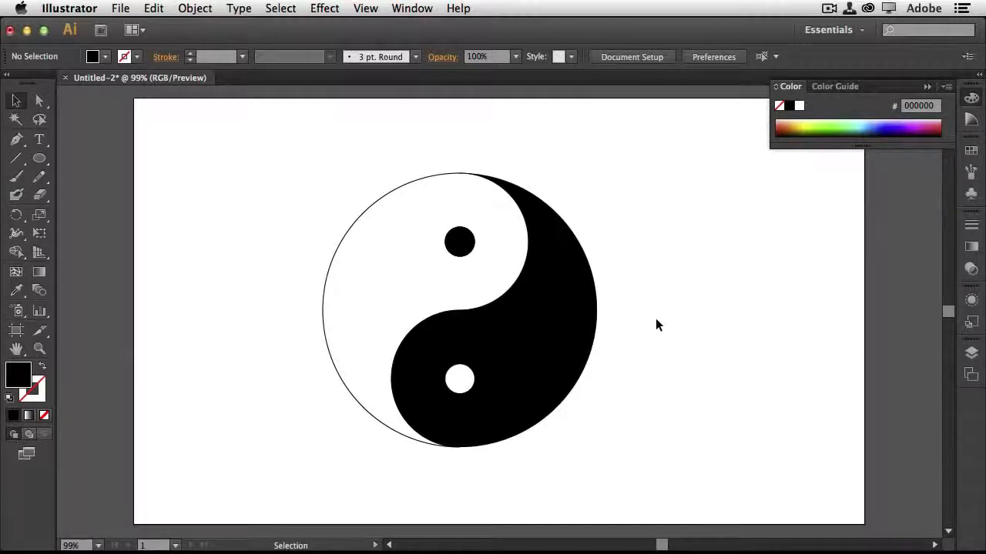
Step: Draw a black rectangle beside the yin-yang symbol and a black ellipse overlapping the middle of its bottom edge
{"action": "left_click", "coordinate": [39, 160]}
{"action": "left_click_drag", "start_coordinate": [39, 163], "coordinate": [73, 160]}
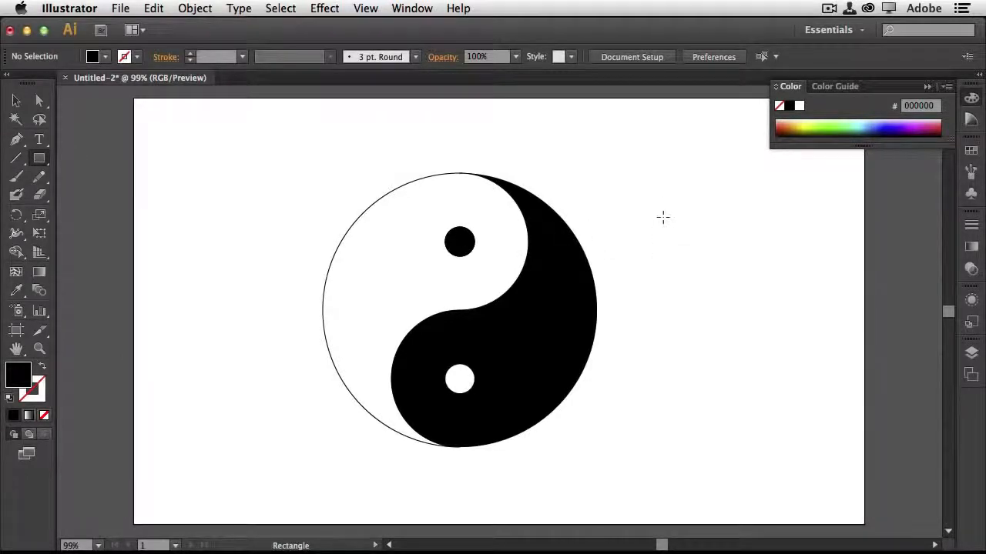
{"action": "left_click_drag", "start_coordinate": [661, 216], "coordinate": [828, 319]}
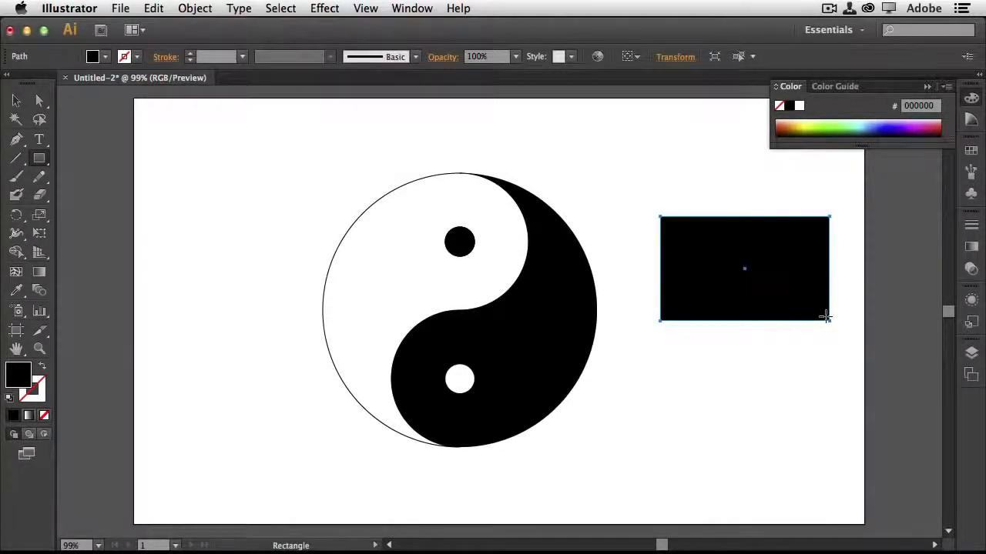
{"action": "left_click_drag", "start_coordinate": [39, 158], "coordinate": [79, 197]}
{"action": "left_click_drag", "start_coordinate": [704, 299], "coordinate": [791, 401]}
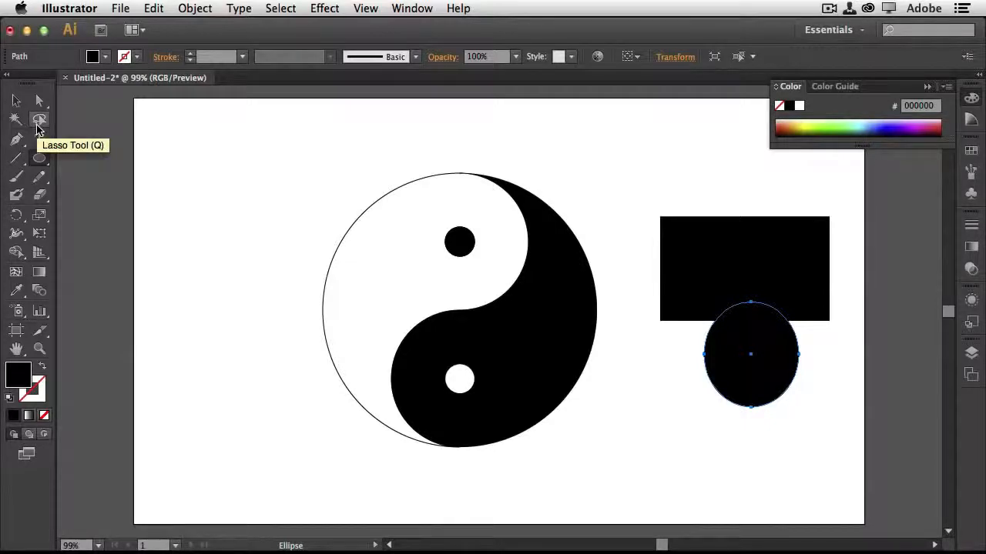
Step: Merge the black rectangle and the overlapping ellipse into a single shape with Shape Builder
{"action": "left_click", "coordinate": [16, 101]}
{"action": "left_click_drag", "start_coordinate": [634, 191], "coordinate": [838, 436]}
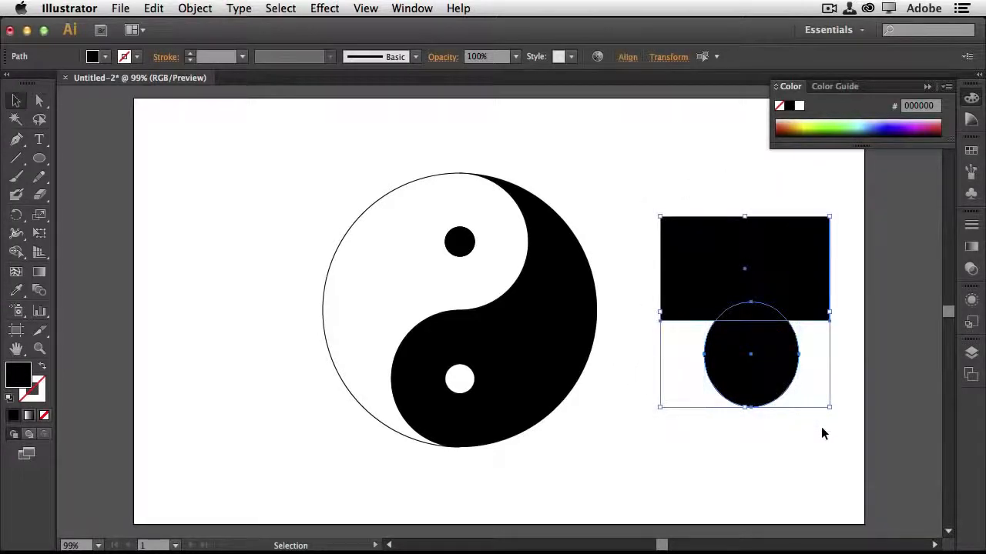
{"action": "left_click", "coordinate": [15, 241]}
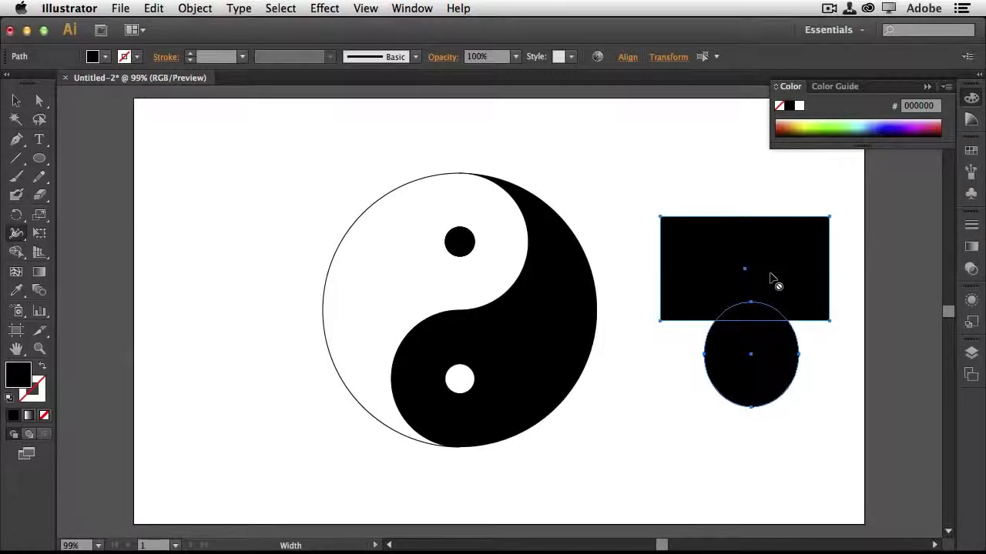
{"action": "left_click", "coordinate": [17, 254]}
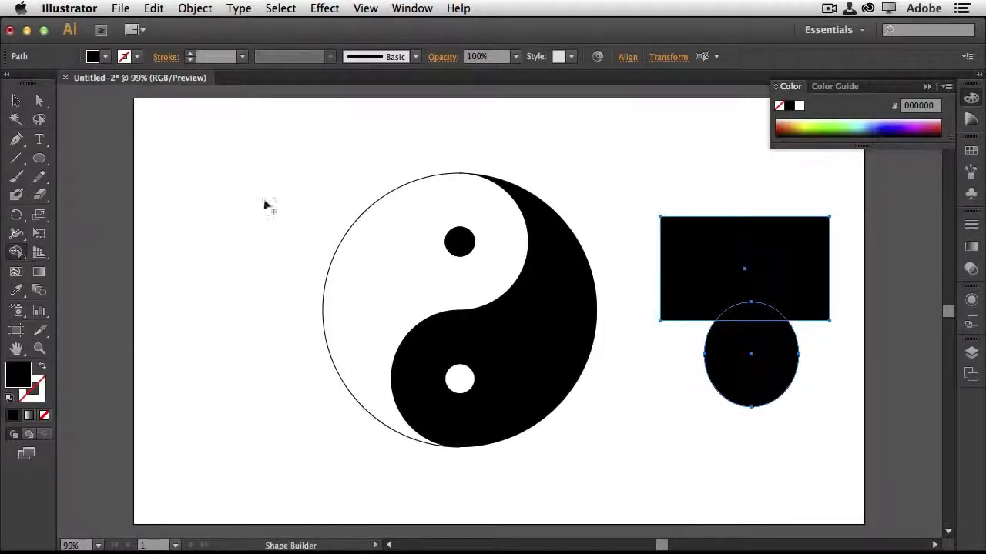
{"action": "left_click_drag", "start_coordinate": [732, 351], "coordinate": [772, 274]}
{"action": "key", "text": "v"}
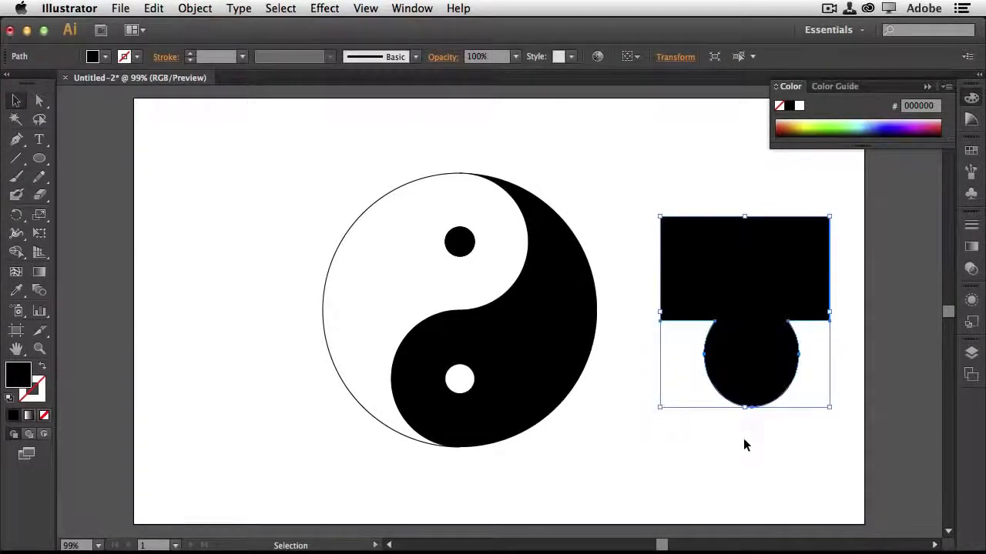
{"action": "left_click", "coordinate": [765, 452]}
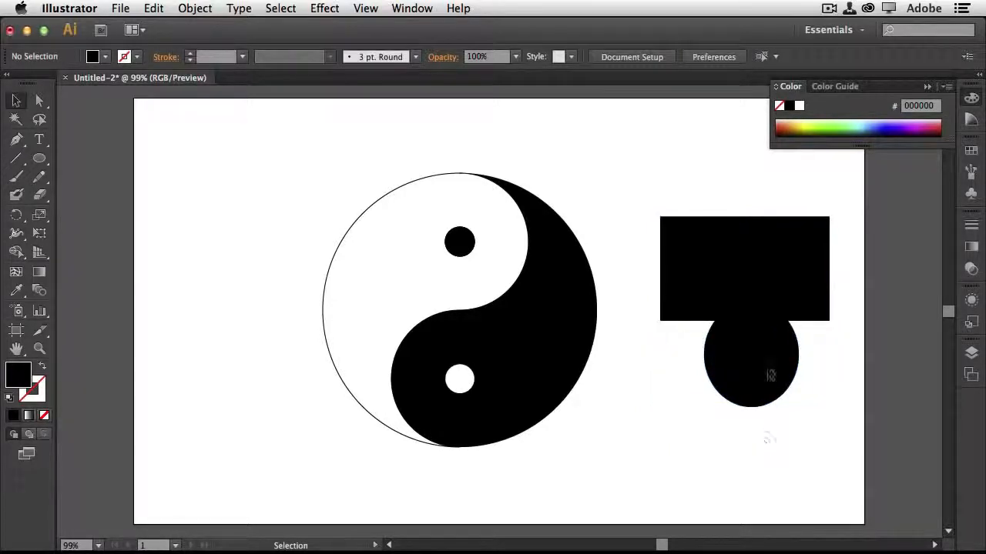
Step: Squash the merged shape slightly from its top, and lower only the rectangle's top edge with Direct Selection to make the bar thinner
{"action": "left_click", "coordinate": [761, 235]}
{"action": "mouse_move", "coordinate": [746, 218]}
{"action": "left_mouse_down"}
{"action": "mouse_move", "coordinate": [740, 269]}
{"action": "mouse_move", "coordinate": [748, 225]}
{"action": "left_mouse_up"}
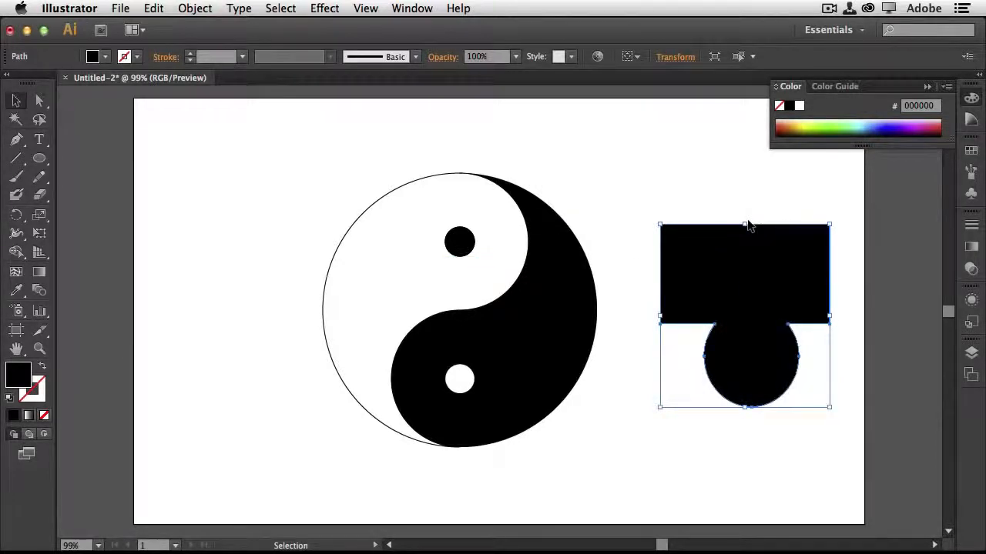
{"action": "left_click", "coordinate": [688, 461]}
{"action": "left_click", "coordinate": [39, 100]}
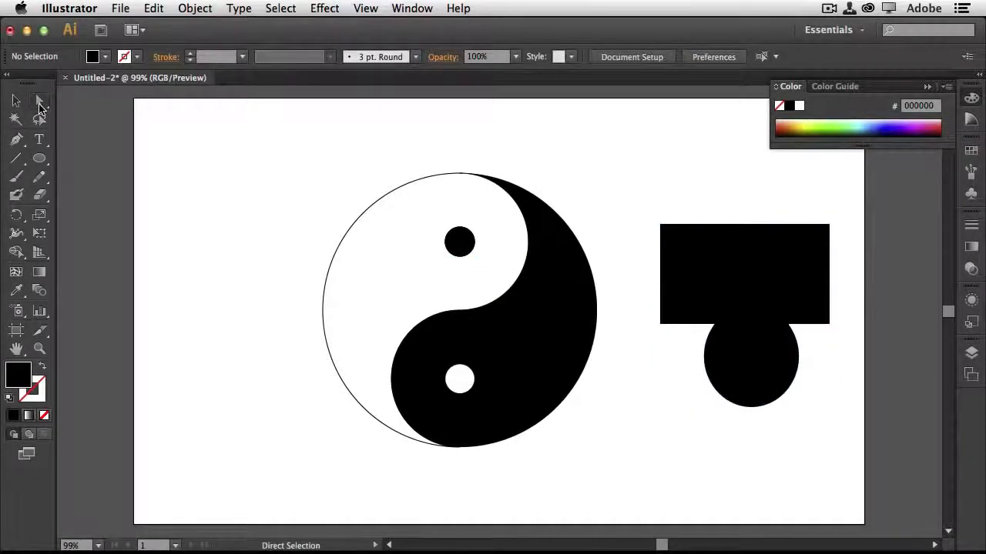
{"action": "left_click", "coordinate": [756, 228]}
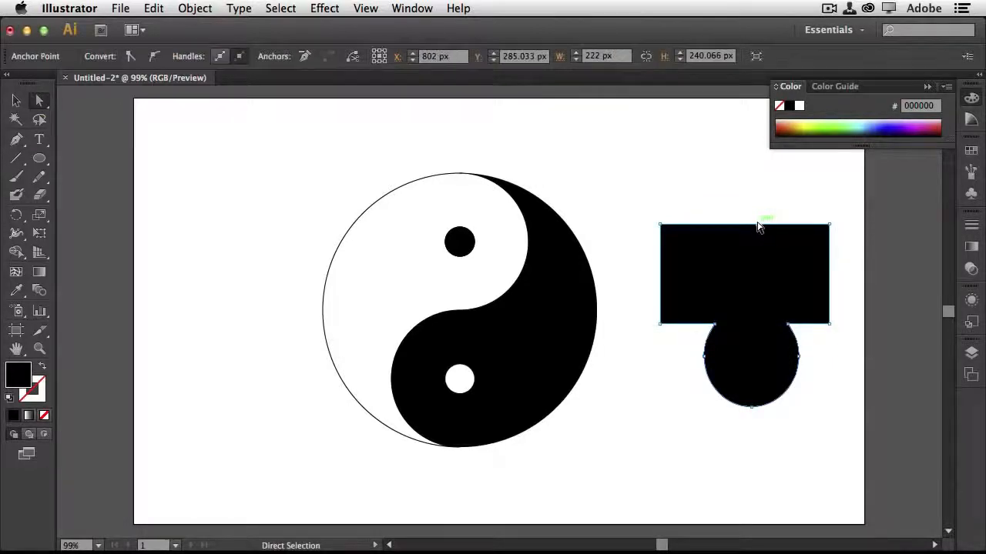
{"action": "left_click_drag", "start_coordinate": [757, 228], "coordinate": [756, 275]}
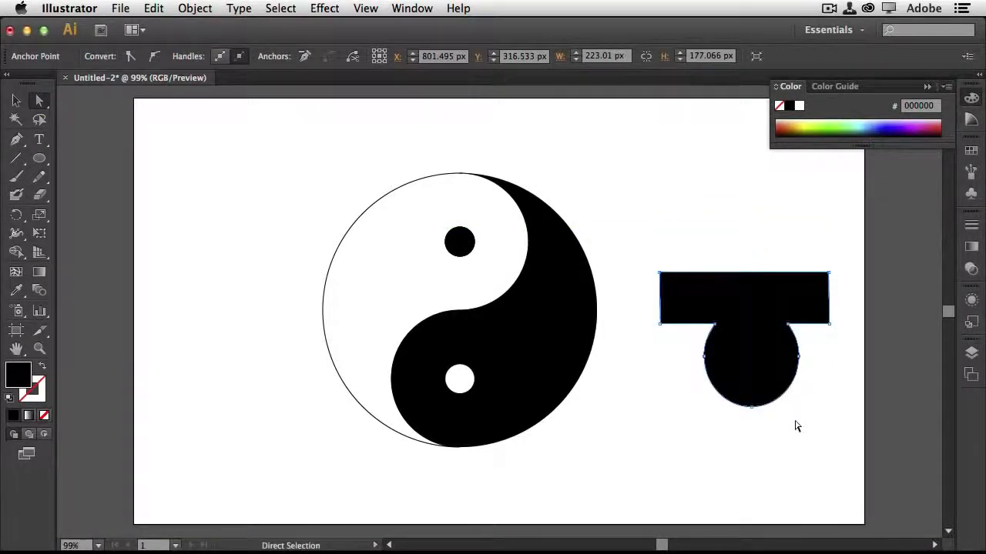
Step: Rotate the merged shape a quarter turn counterclockwise so the bar stands upright with the round part on its right, and deselect it
{"action": "left_click", "coordinate": [17, 100]}
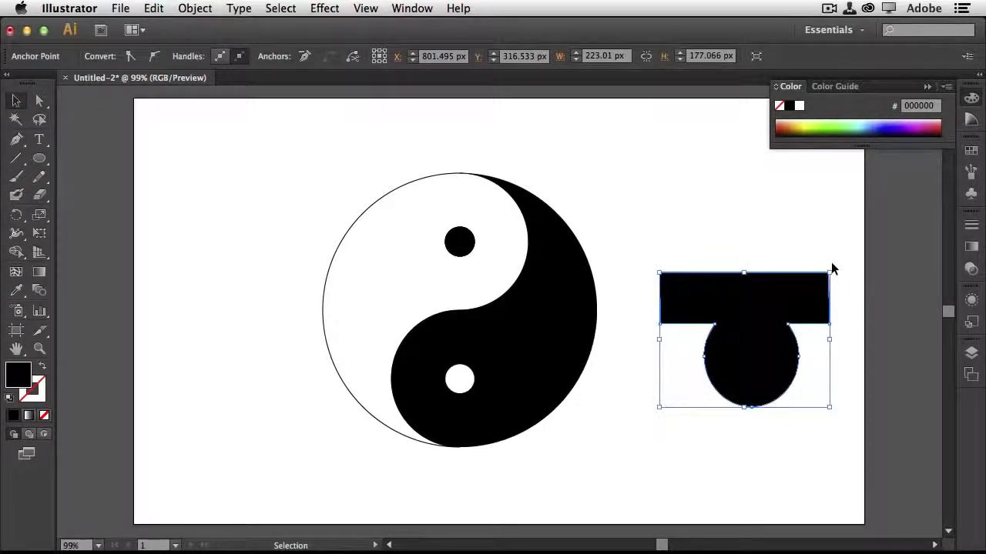
{"action": "left_click_drag", "start_coordinate": [831, 267], "coordinate": [692, 278]}
{"action": "left_click", "coordinate": [765, 465]}
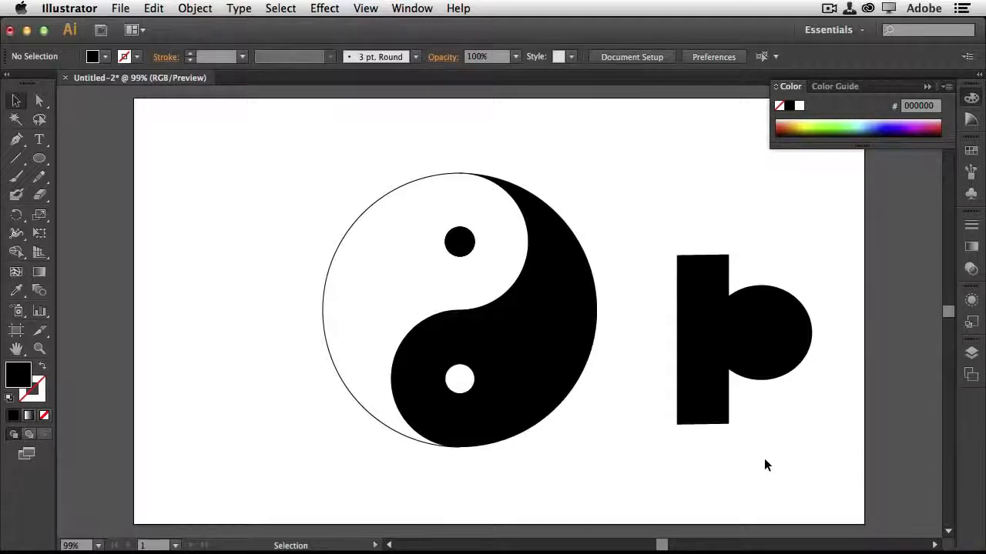
Step: Change the fill of the rotated shape to magenta, E83FFF
{"action": "left_click", "coordinate": [761, 332]}
{"action": "left_click", "coordinate": [839, 125]}
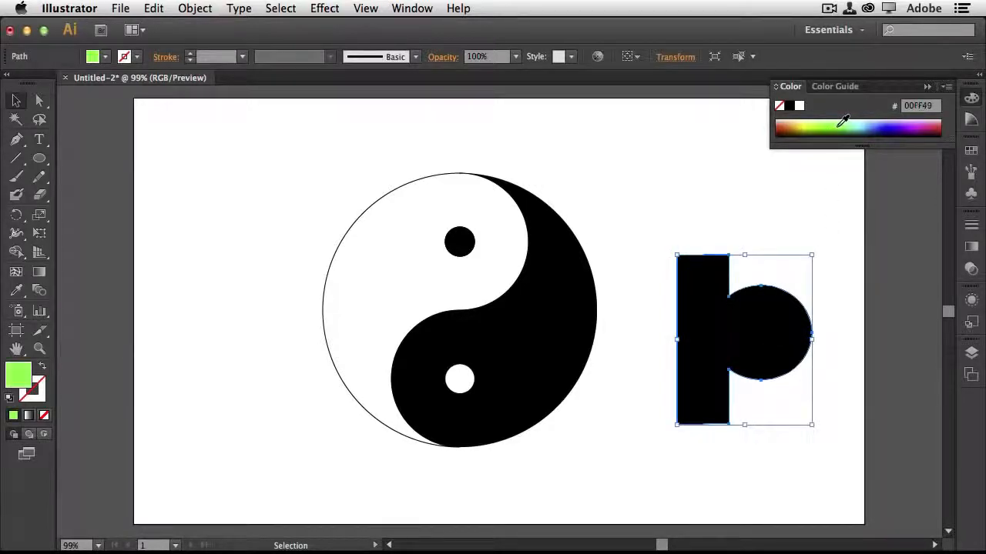
{"action": "left_click", "coordinate": [884, 125]}
{"action": "left_click", "coordinate": [893, 122]}
{"action": "left_click", "coordinate": [898, 124]}
{"action": "left_click", "coordinate": [905, 121]}
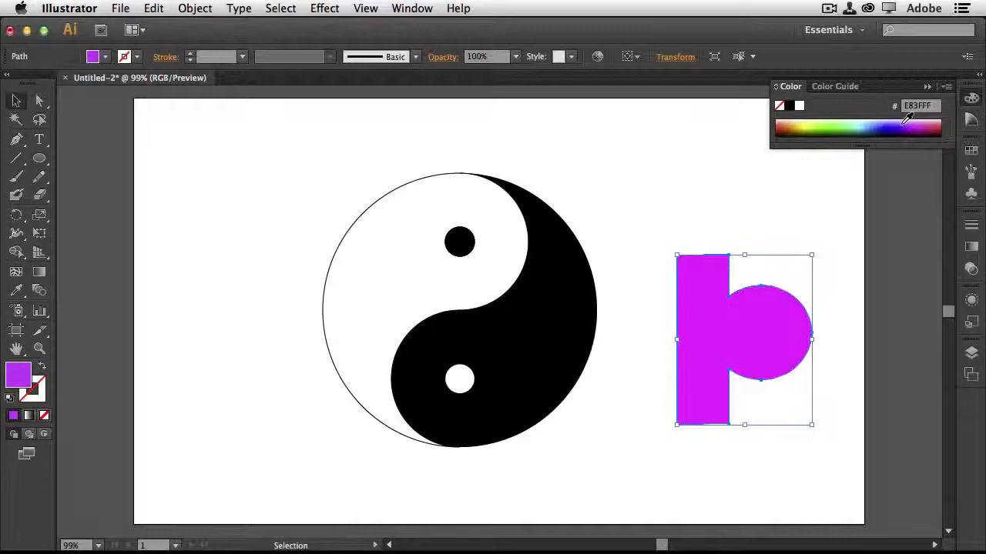
Step: With Direct Selection, pull the anchor points and curve on the upper side of the magenta shape's round part to reshape its outline
{"action": "left_click", "coordinate": [39, 100]}
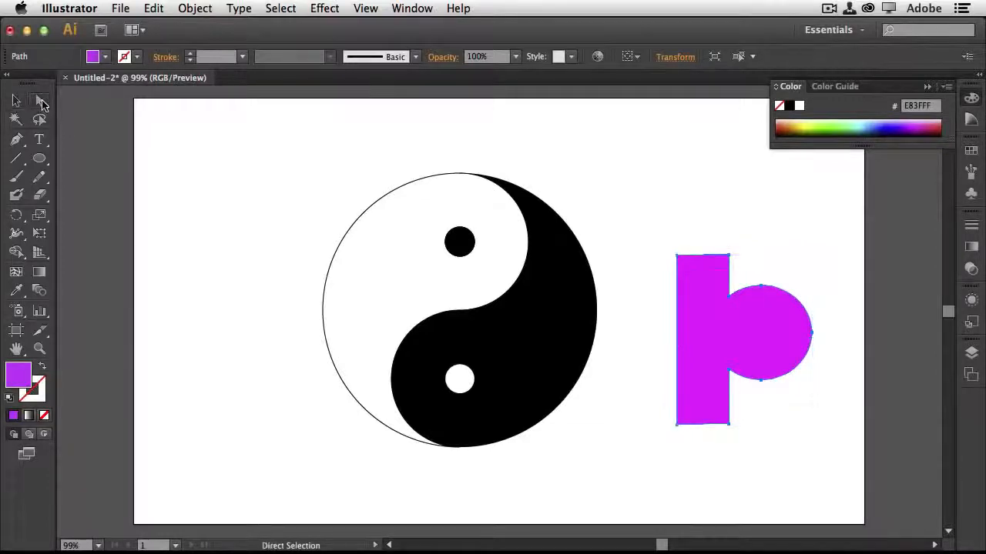
{"action": "left_click", "coordinate": [751, 254]}
{"action": "left_click_drag", "start_coordinate": [733, 295], "coordinate": [795, 301]}
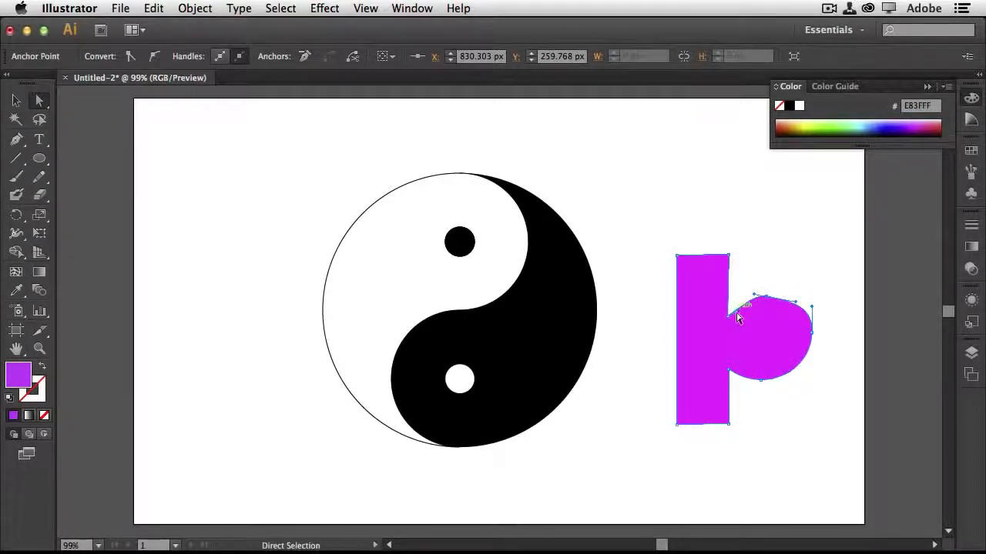
{"action": "left_click_drag", "start_coordinate": [737, 318], "coordinate": [774, 283]}
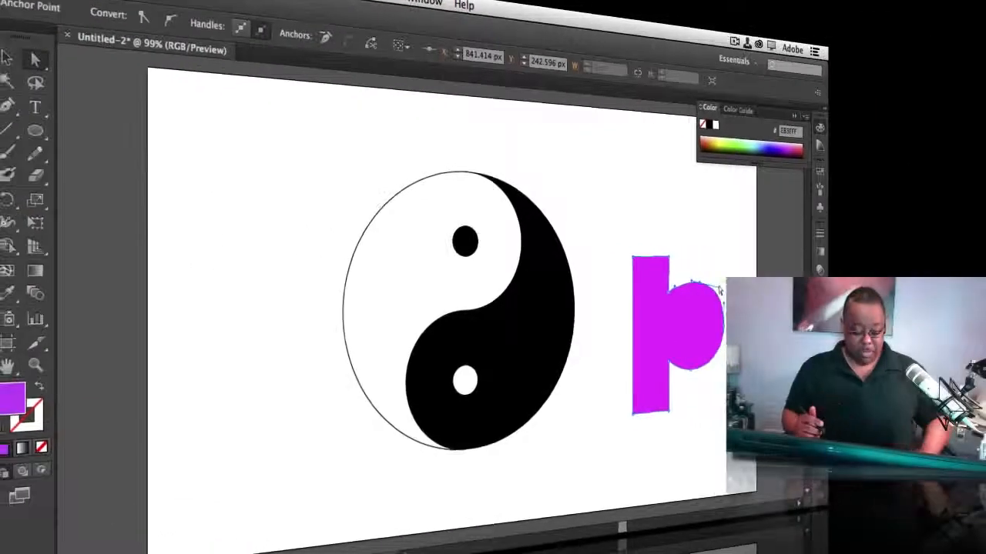
Step: Delete all artwork from the artboard, and draw a straight vertical segment near the left side with the Pen tool
{"action": "key", "text": "ctrl+a"}
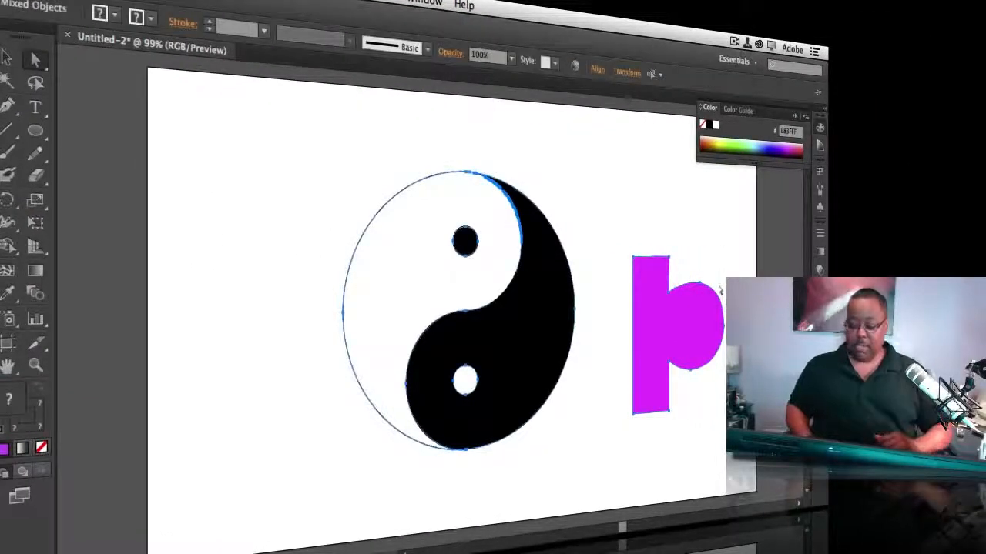
{"action": "key", "text": "Delete"}
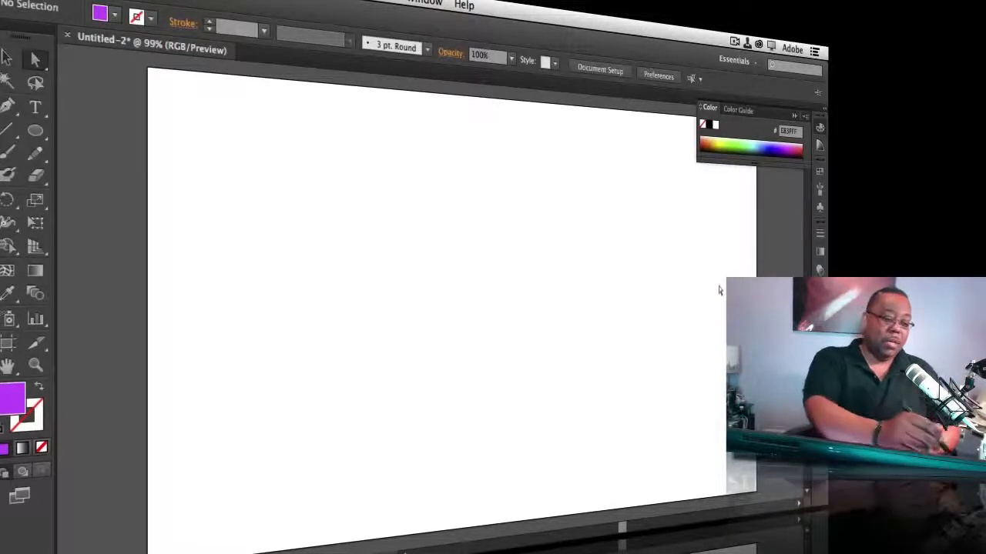
{"action": "left_click", "coordinate": [9, 112]}
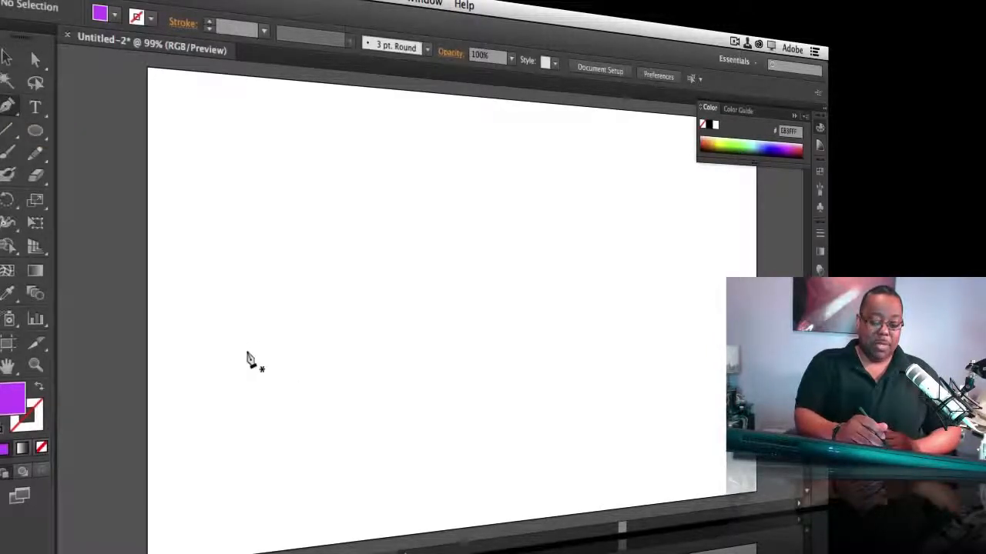
{"action": "left_click", "coordinate": [274, 423]}
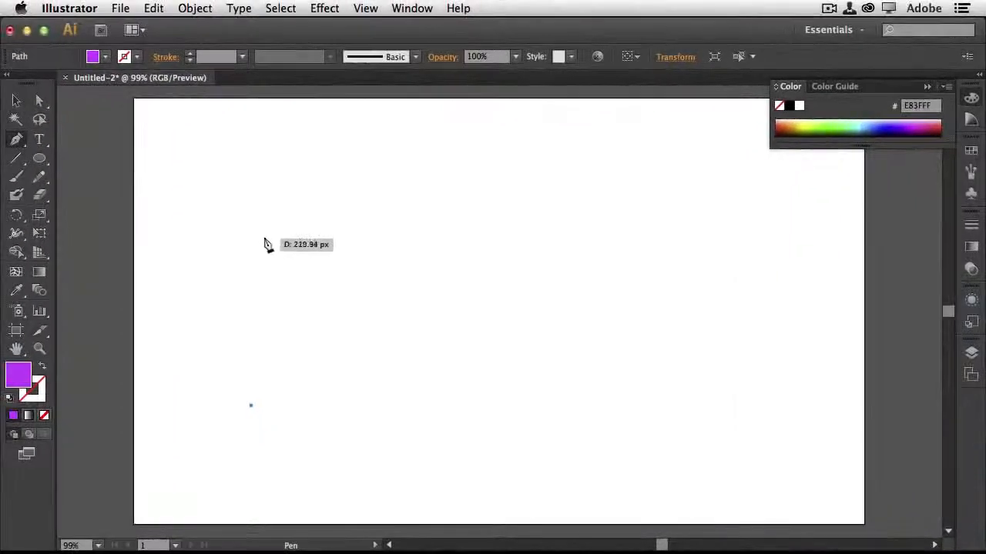
{"action": "left_click", "coordinate": [263, 231], "text": "shift"}
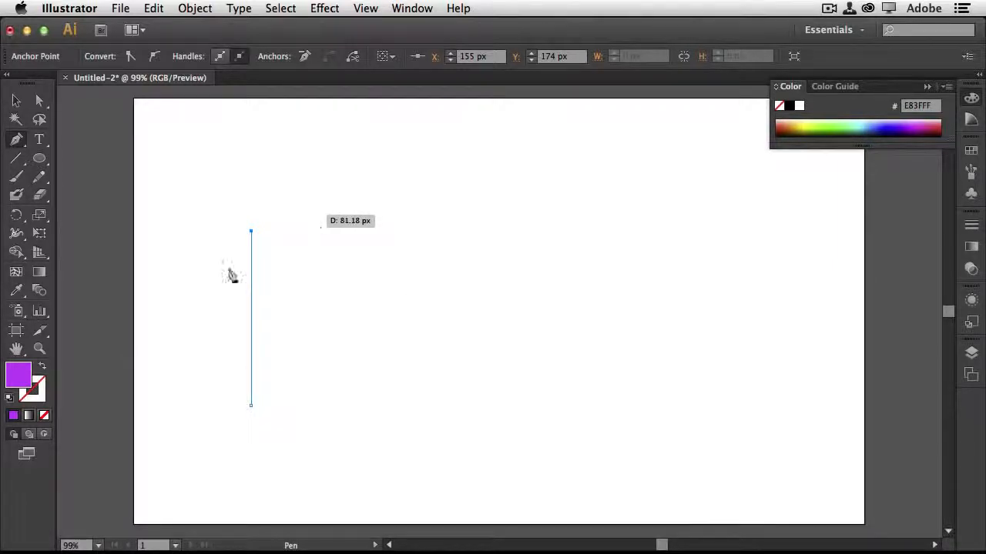
Step: Swap fill and stroke to give the path a purple stroke without fill, and continue it as a flowing wave of six curved anchor points
{"action": "left_click", "coordinate": [42, 369]}
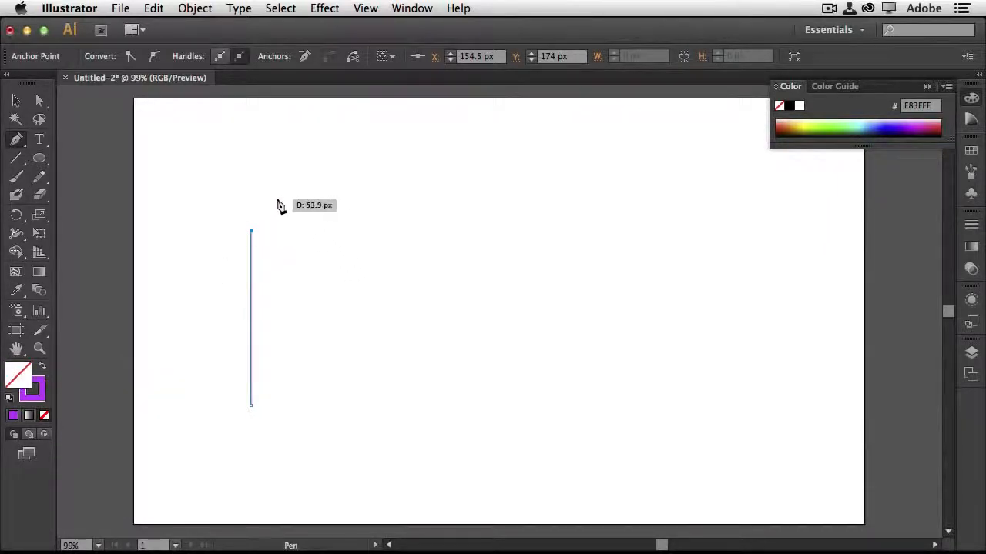
{"action": "left_click_drag", "start_coordinate": [359, 176], "coordinate": [415, 182]}
{"action": "left_click_drag", "start_coordinate": [485, 248], "coordinate": [497, 286]}
{"action": "left_click_drag", "start_coordinate": [584, 341], "coordinate": [620, 337]}
{"action": "left_click_drag", "start_coordinate": [702, 222], "coordinate": [698, 210]}
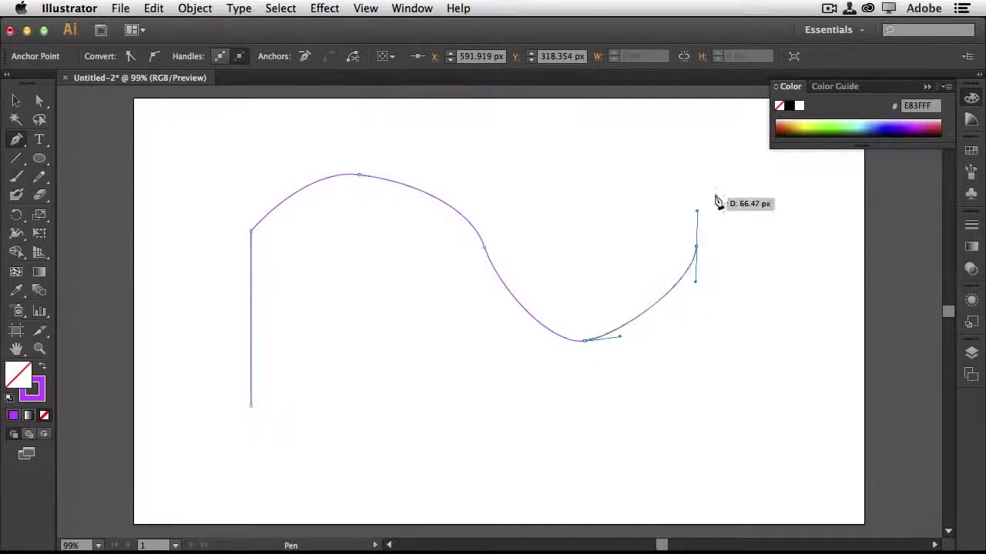
{"action": "left_click_drag", "start_coordinate": [738, 179], "coordinate": [766, 170]}
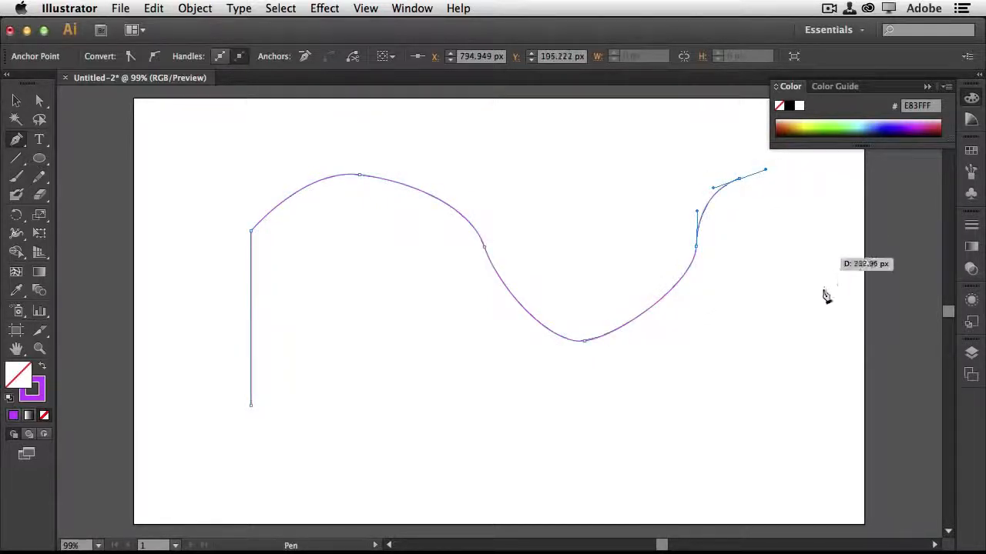
{"action": "left_click_drag", "start_coordinate": [819, 324], "coordinate": [733, 399]}
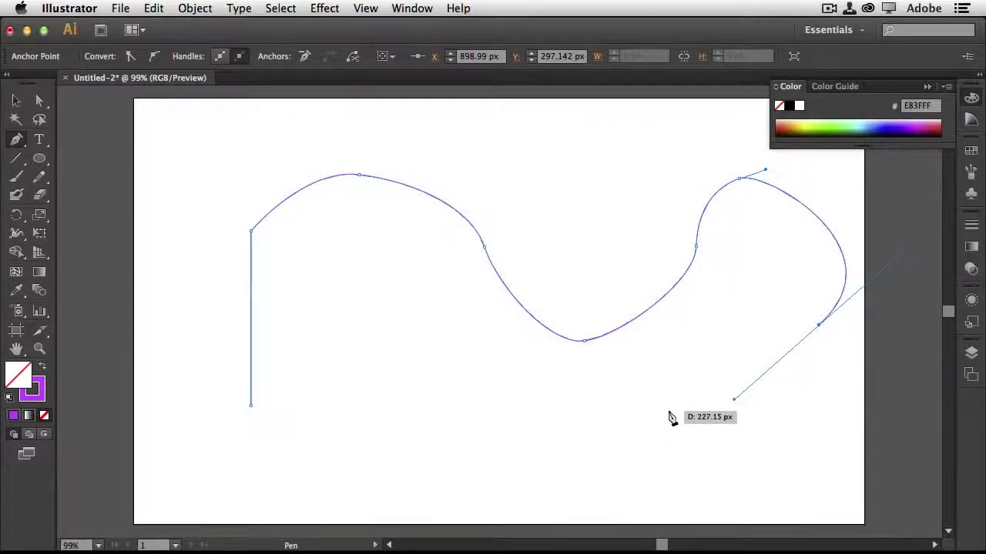
Step: Delete the curved Pen path and restore the default white fill and black stroke
{"action": "key", "text": "super+a"}
{"action": "key", "text": "Delete"}
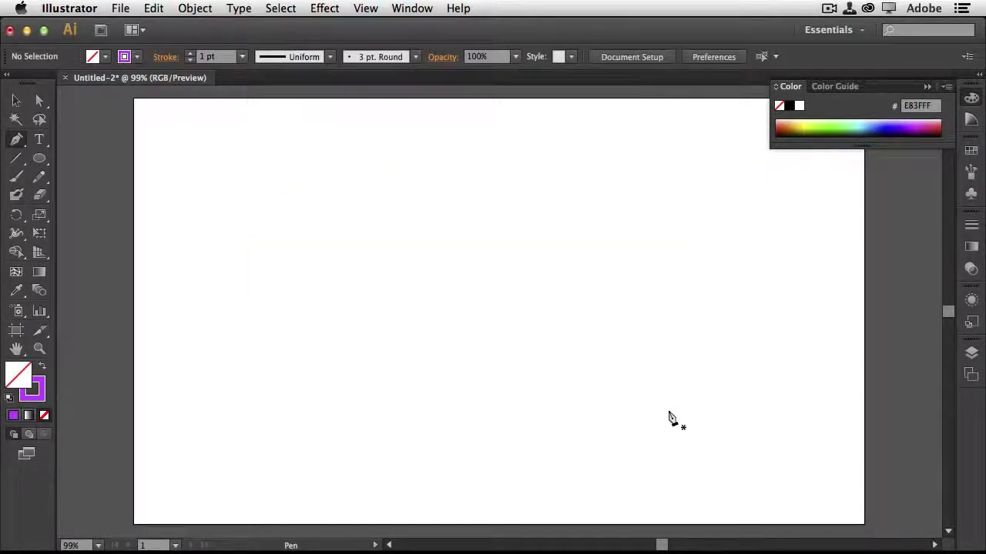
{"action": "left_click", "coordinate": [10, 398]}
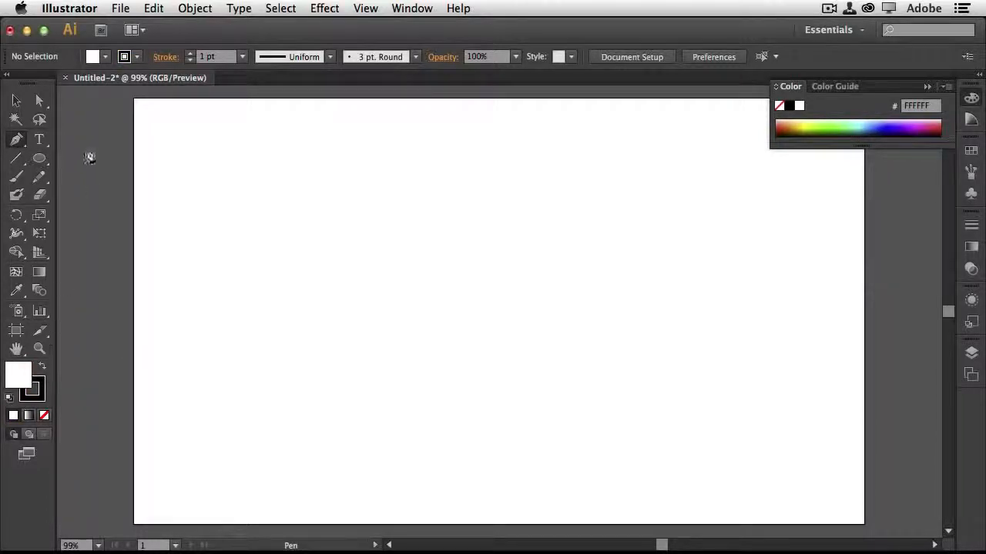
Step: Draw two long crossing diagonals, a short line across the upper arm and a separate short diagonal to their right with the Line Segment tool
{"action": "left_click", "coordinate": [18, 161]}
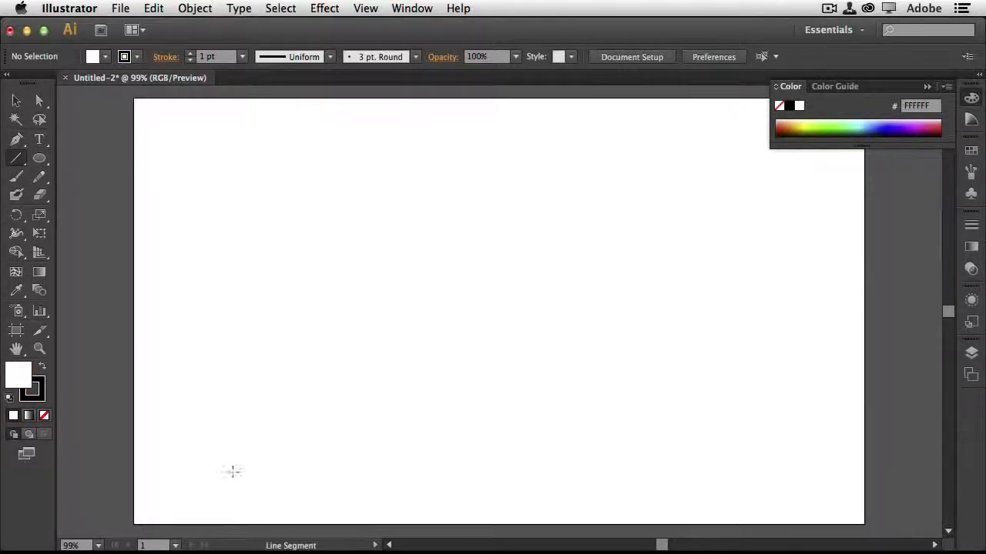
{"action": "left_click_drag", "start_coordinate": [224, 471], "coordinate": [454, 193]}
{"action": "left_click_drag", "start_coordinate": [417, 482], "coordinate": [255, 236]}
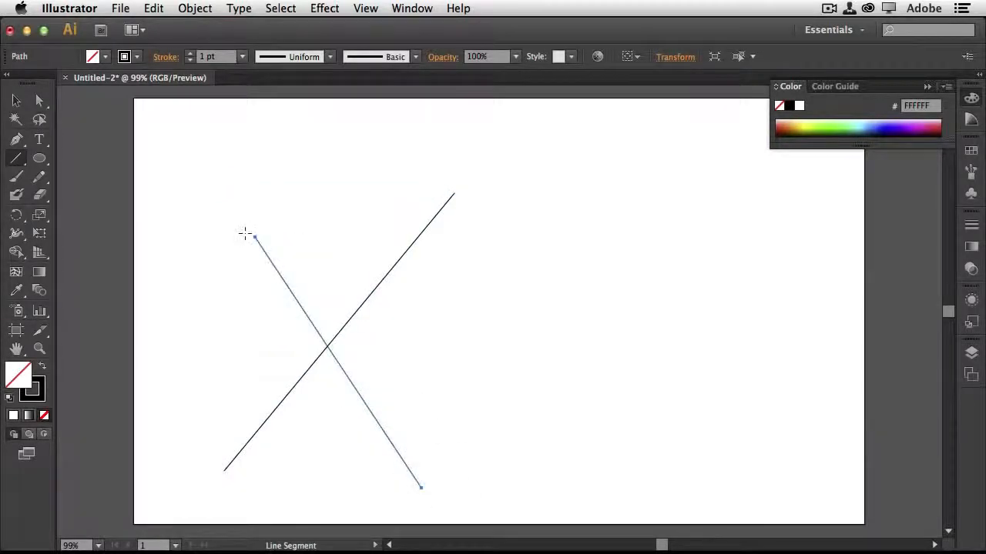
{"action": "left_click_drag", "start_coordinate": [336, 262], "coordinate": [455, 295]}
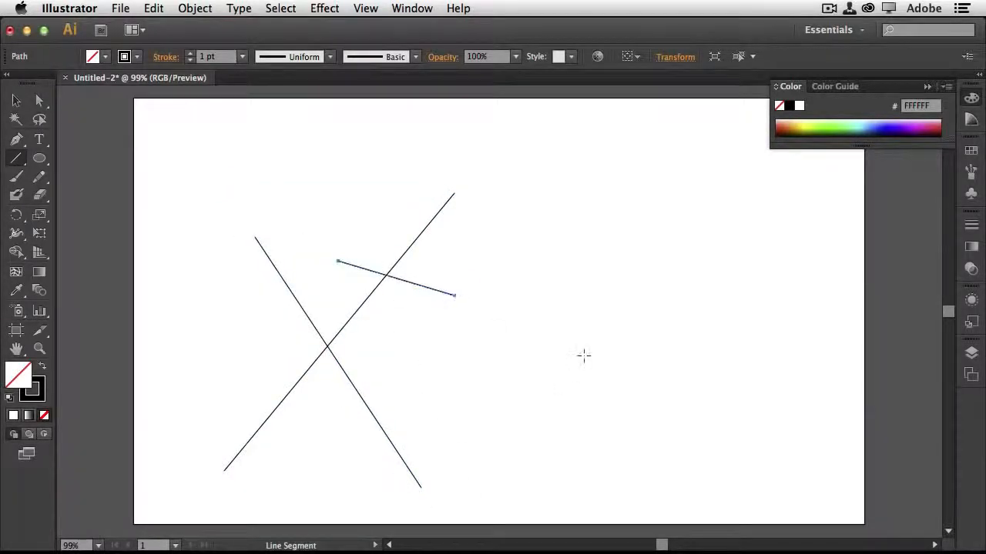
{"action": "left_click_drag", "start_coordinate": [584, 355], "coordinate": [512, 435]}
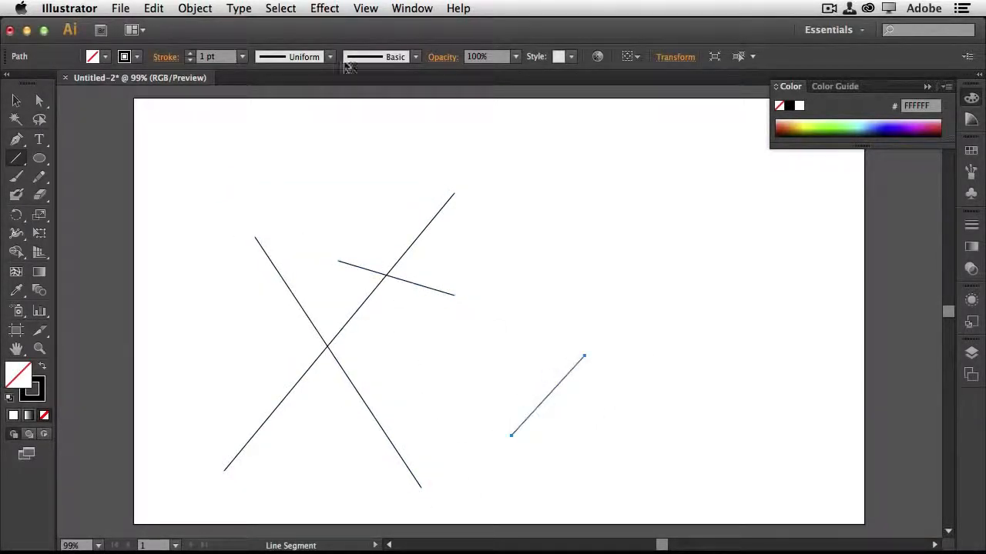
Step: Set the stroke weight of the separate short diagonal line to 7 pt
{"action": "left_click", "coordinate": [322, 61]}
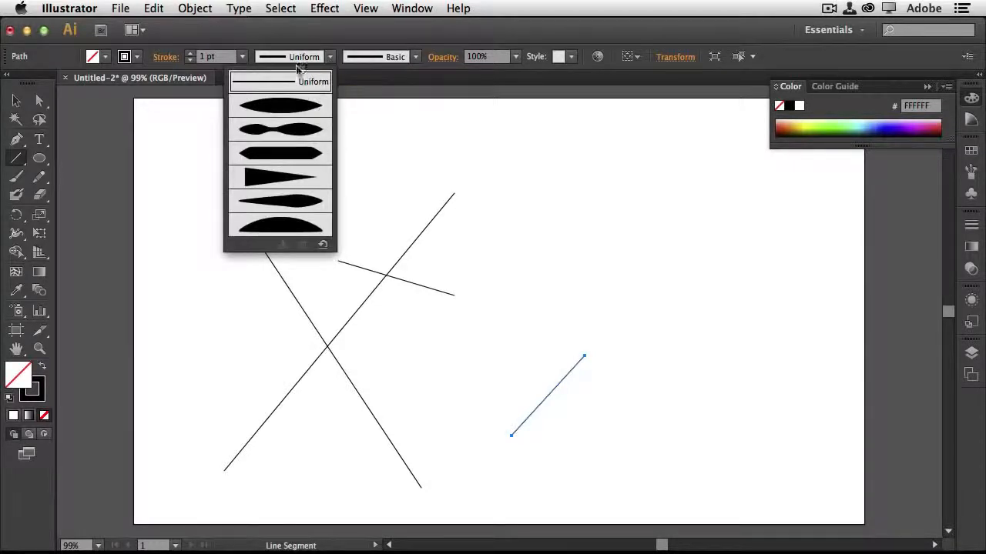
{"action": "left_click", "coordinate": [243, 60]}
{"action": "left_click", "coordinate": [243, 60]}
{"action": "left_click", "coordinate": [263, 225]}
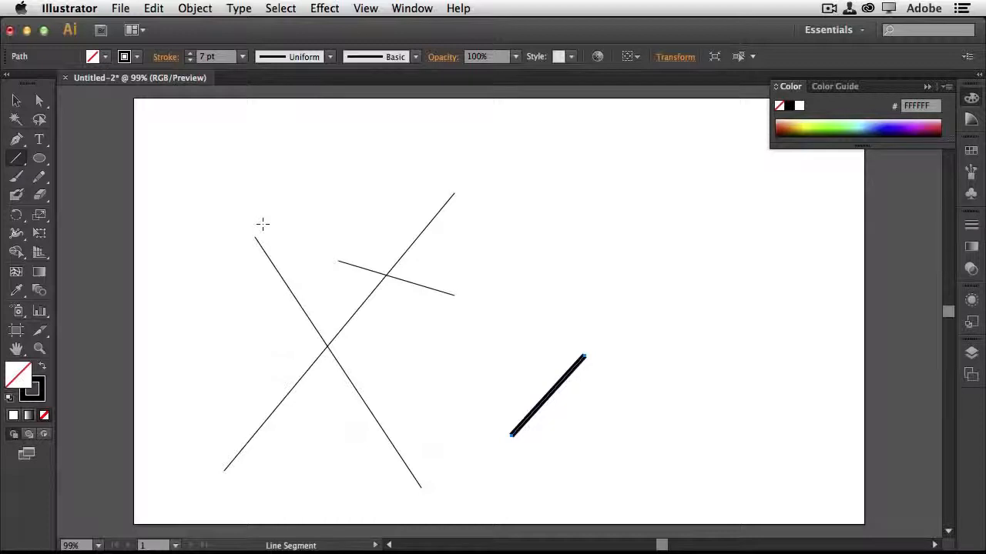
Step: Show the full stroke options and apply the Arrow 8 arrowhead to the start point of the thick line
{"action": "left_click", "coordinate": [971, 224]}
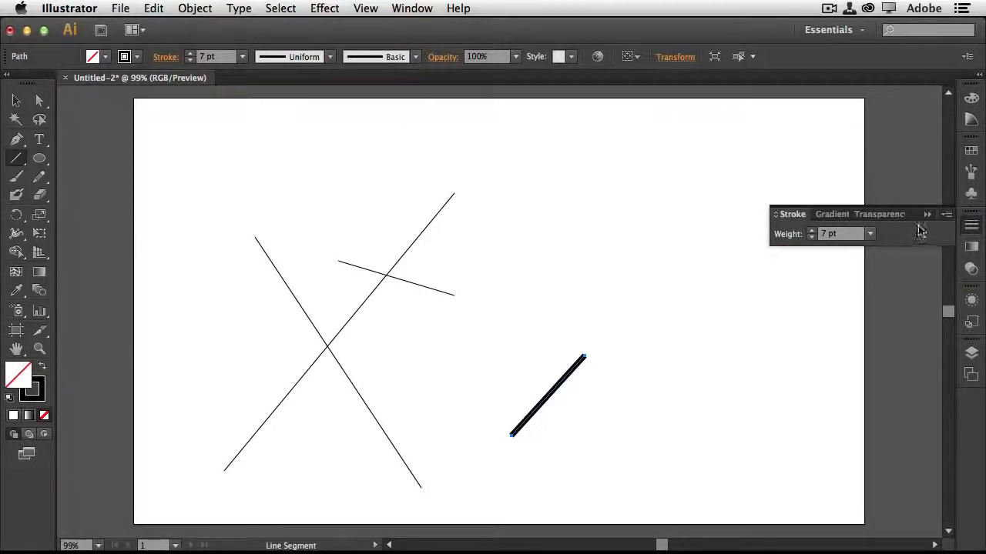
{"action": "left_click", "coordinate": [945, 214]}
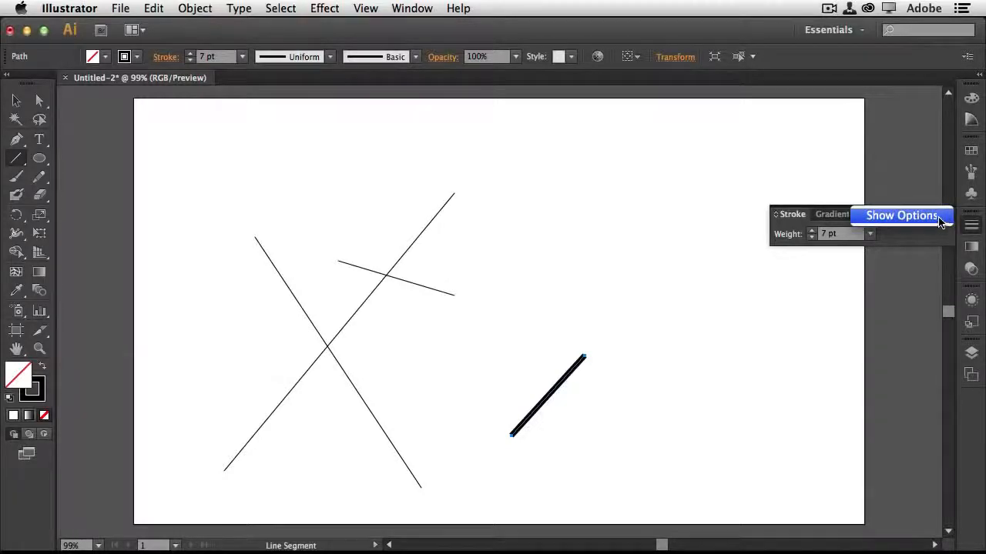
{"action": "left_click", "coordinate": [940, 217]}
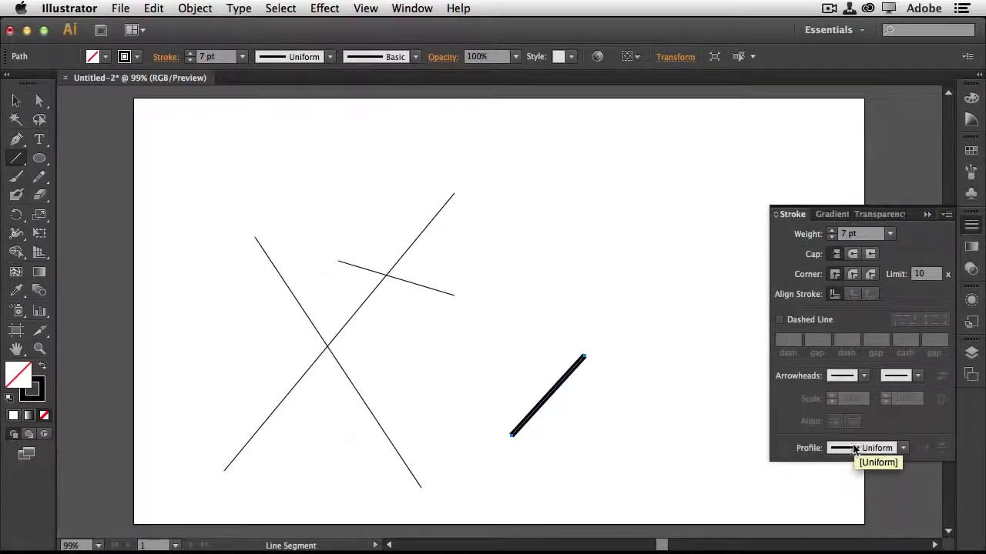
{"action": "left_click", "coordinate": [863, 376]}
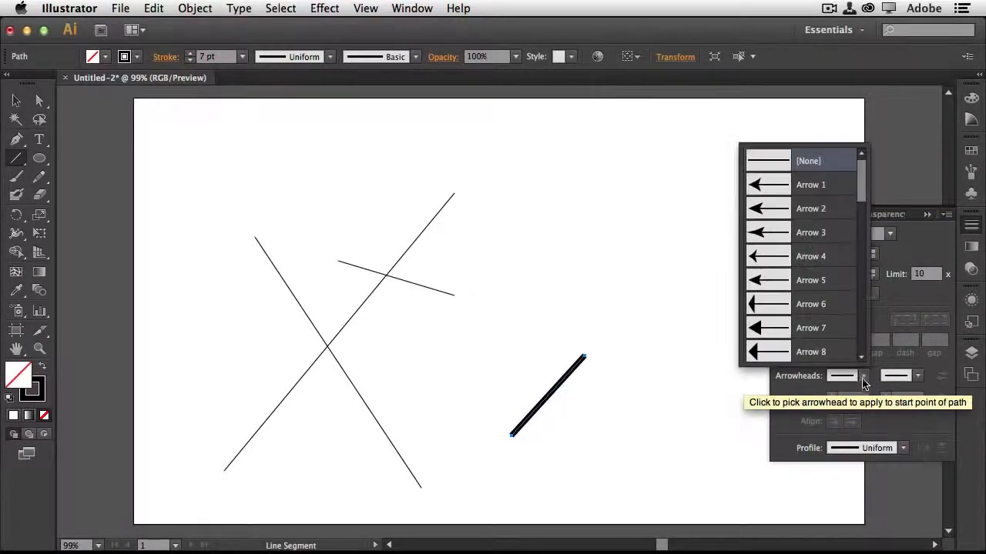
{"action": "left_click", "coordinate": [811, 352]}
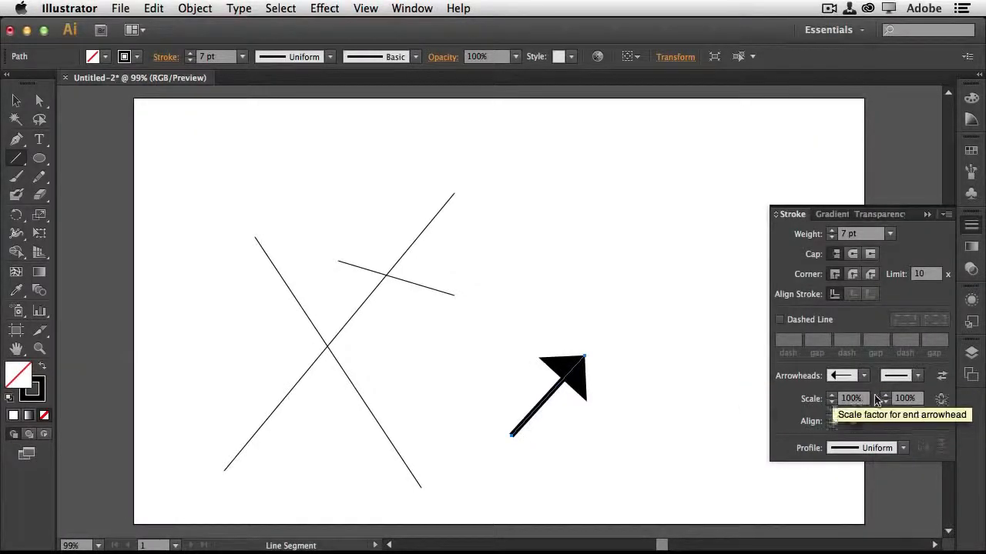
Step: Apply the feathered Arrow 31 arrowhead to the end point of the thick line
{"action": "left_click", "coordinate": [912, 376]}
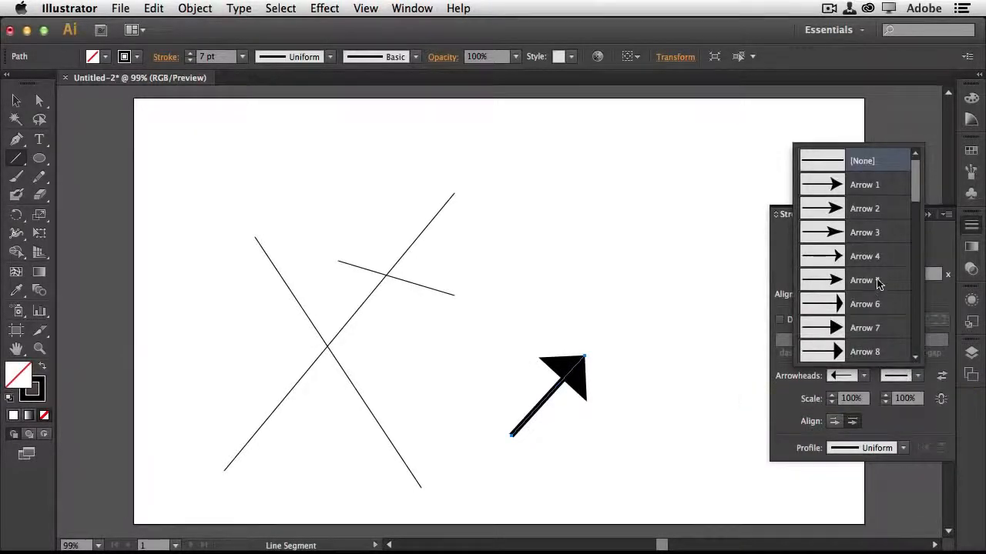
{"action": "left_click_drag", "start_coordinate": [915, 196], "coordinate": [911, 328]}
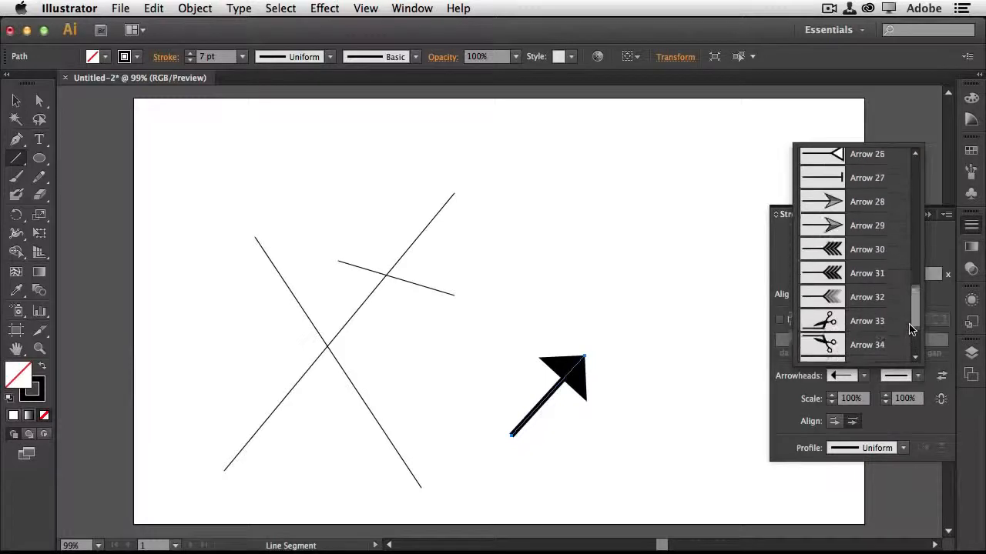
{"action": "left_click", "coordinate": [847, 276]}
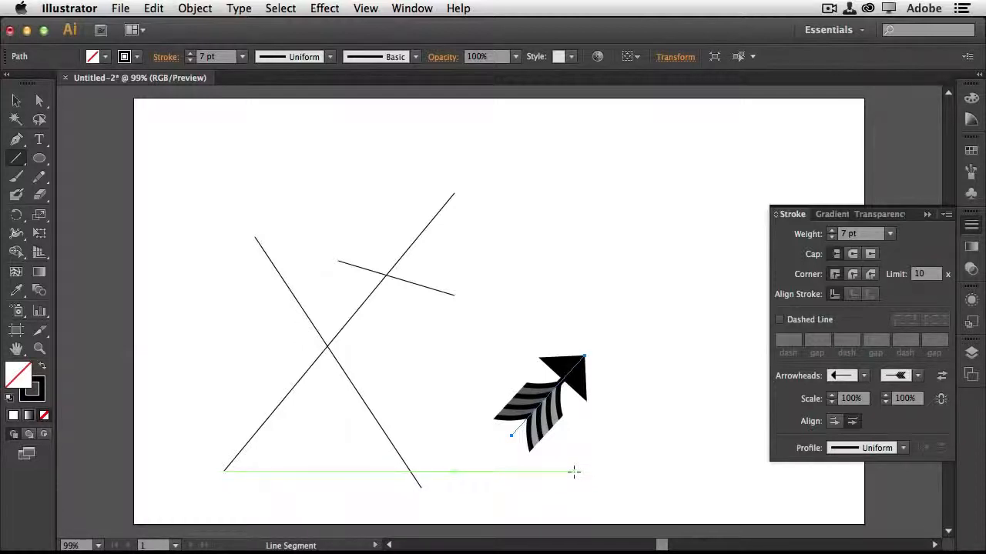
Step: Draw a long winding freehand path above and around the arrow with the Pencil tool, and delete all artwork
{"action": "mouse_move", "coordinate": [39, 158]}
{"action": "left_mouse_down"}
{"action": "mouse_move", "coordinate": [148, 166]}
{"action": "mouse_move", "coordinate": [158, 251]}
{"action": "mouse_move", "coordinate": [58, 144]}
{"action": "mouse_move", "coordinate": [40, 139]}
{"action": "mouse_move", "coordinate": [40, 181]}
{"action": "left_mouse_up"}
{"action": "left_click", "coordinate": [40, 181]}
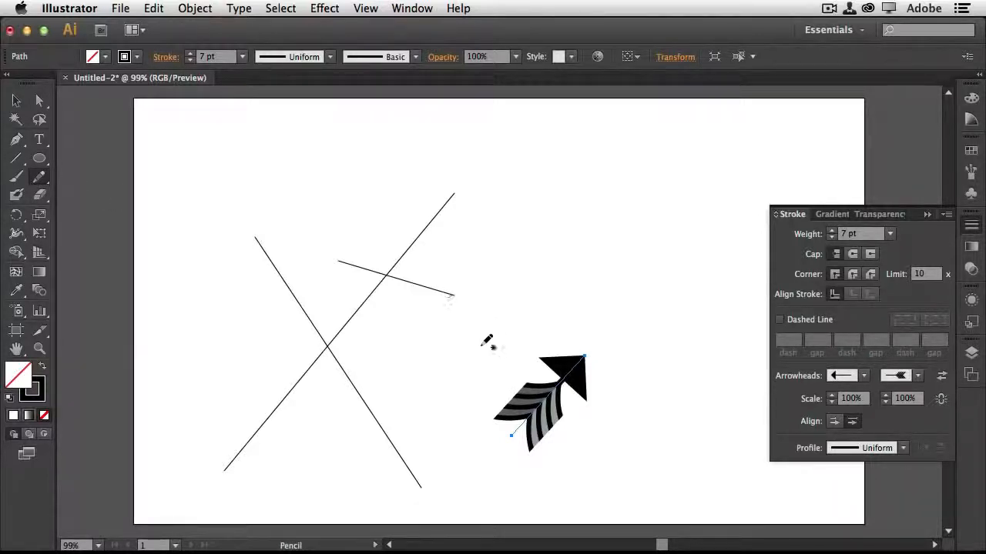
{"action": "mouse_move", "coordinate": [484, 344]}
{"action": "left_mouse_down"}
{"action": "mouse_move", "coordinate": [548, 280]}
{"action": "mouse_move", "coordinate": [607, 258]}
{"action": "mouse_move", "coordinate": [670, 210]}
{"action": "mouse_move", "coordinate": [598, 145]}
{"action": "mouse_move", "coordinate": [526, 132]}
{"action": "mouse_move", "coordinate": [689, 125]}
{"action": "mouse_move", "coordinate": [709, 209]}
{"action": "mouse_move", "coordinate": [670, 413]}
{"action": "left_mouse_up"}
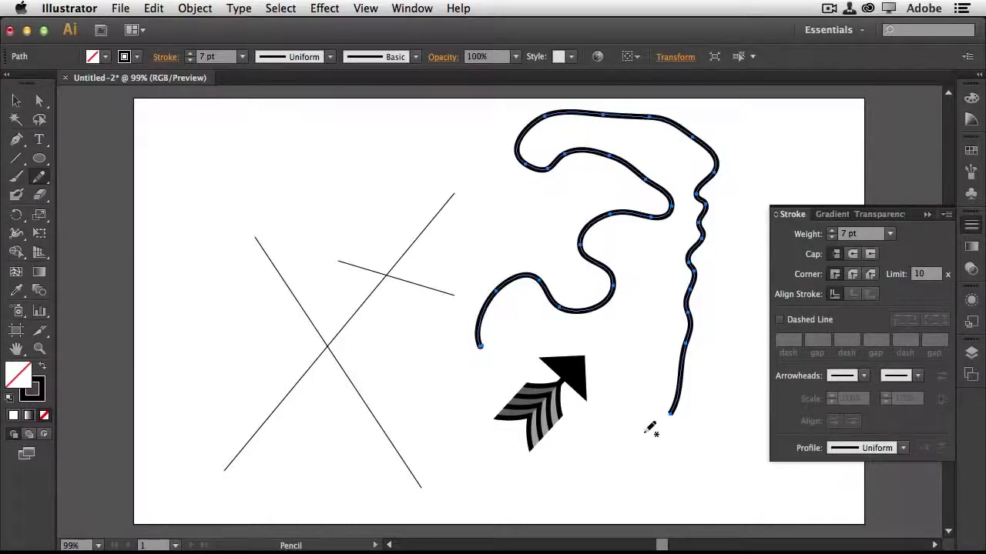
{"action": "key", "text": "super+a"}
{"action": "key", "text": "Delete"}
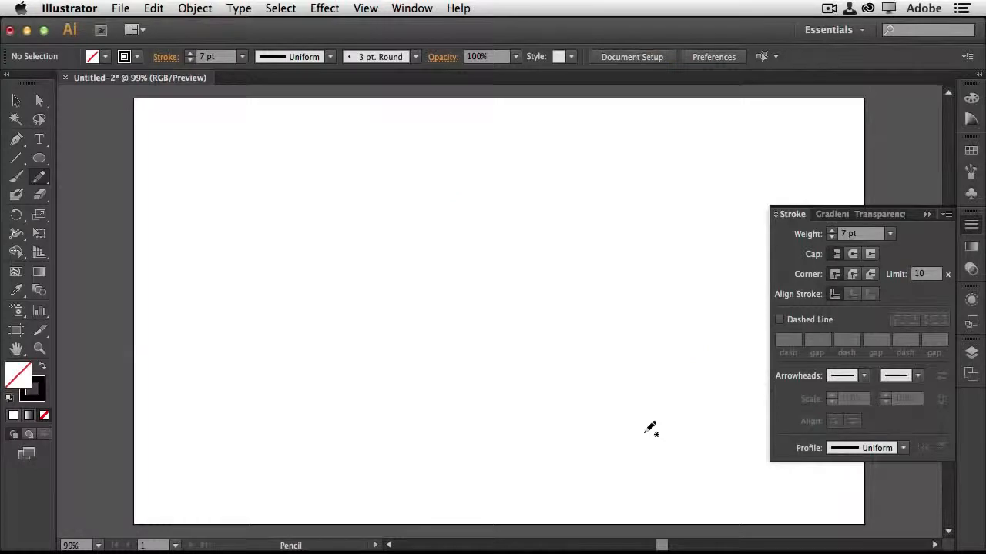
Step: Draw three separate wavy Pencil paths across the middle and lower artboard, and delete them all
{"action": "mouse_move", "coordinate": [331, 446]}
{"action": "left_mouse_down"}
{"action": "mouse_move", "coordinate": [358, 434]}
{"action": "mouse_move", "coordinate": [358, 326]}
{"action": "mouse_move", "coordinate": [408, 258]}
{"action": "left_mouse_up"}
{"action": "left_click_drag", "start_coordinate": [454, 288], "coordinate": [500, 396]}
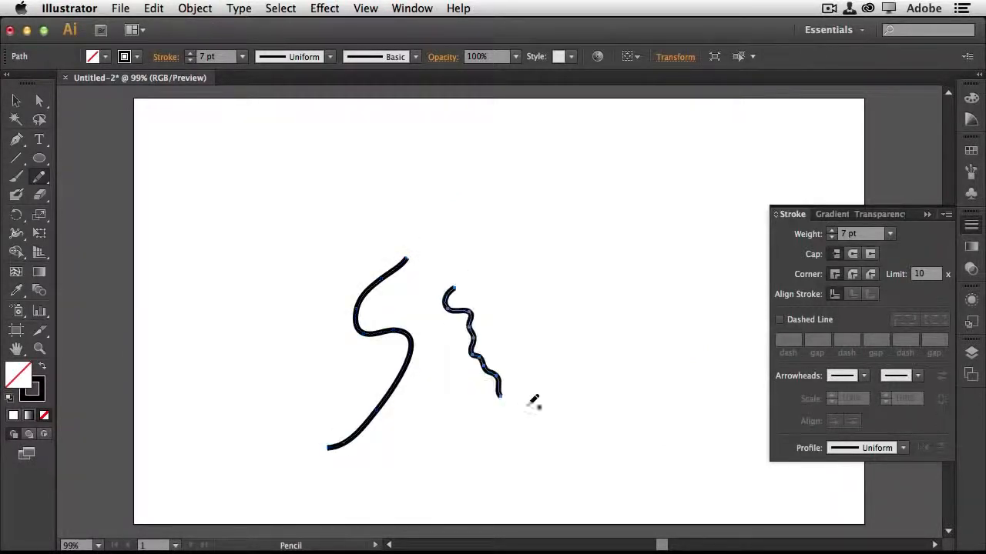
{"action": "left_click_drag", "start_coordinate": [540, 437], "coordinate": [661, 425]}
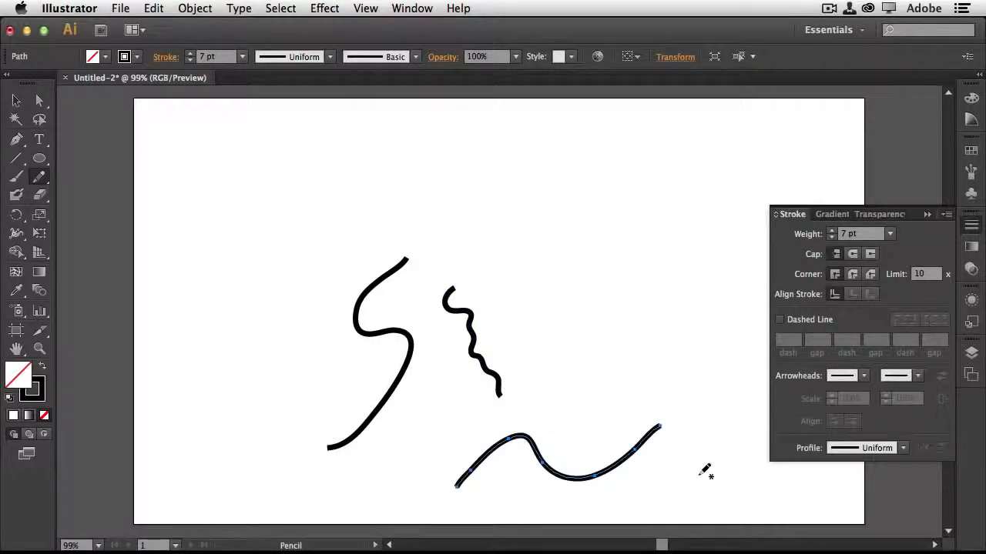
{"action": "key", "text": "super+a"}
{"action": "key", "text": "Delete"}
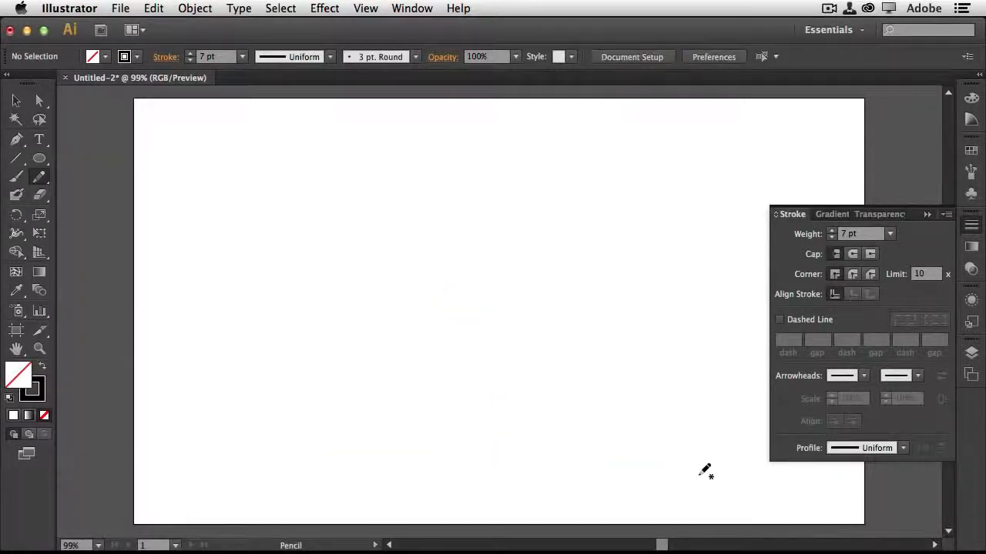
Step: Paint a wavy rising stroke with the Blob Brush, and inspect it in Outline view before returning to Preview
{"action": "left_click", "coordinate": [17, 197]}
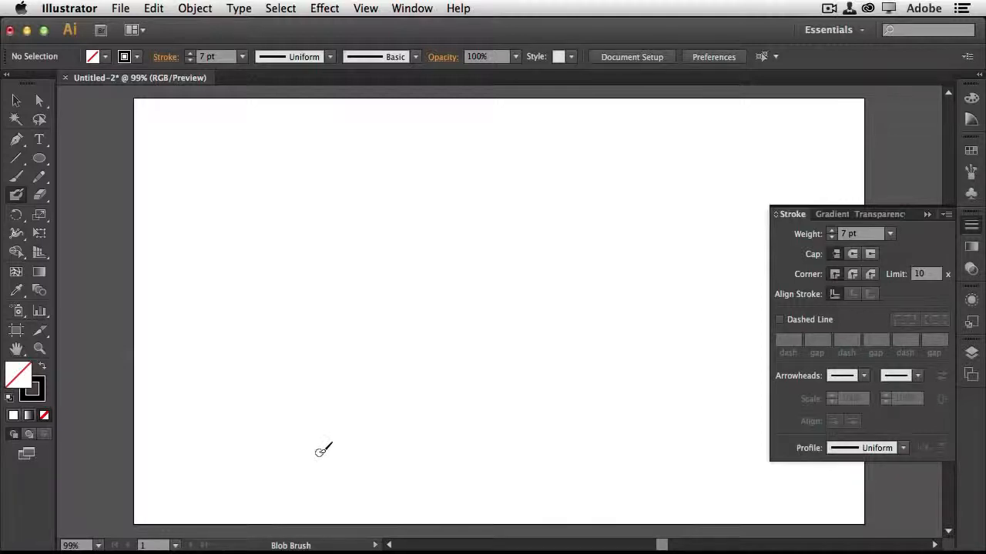
{"action": "mouse_move", "coordinate": [306, 473]}
{"action": "left_mouse_down"}
{"action": "mouse_move", "coordinate": [315, 435]}
{"action": "mouse_move", "coordinate": [360, 436]}
{"action": "mouse_move", "coordinate": [378, 356]}
{"action": "mouse_move", "coordinate": [457, 244]}
{"action": "left_mouse_up"}
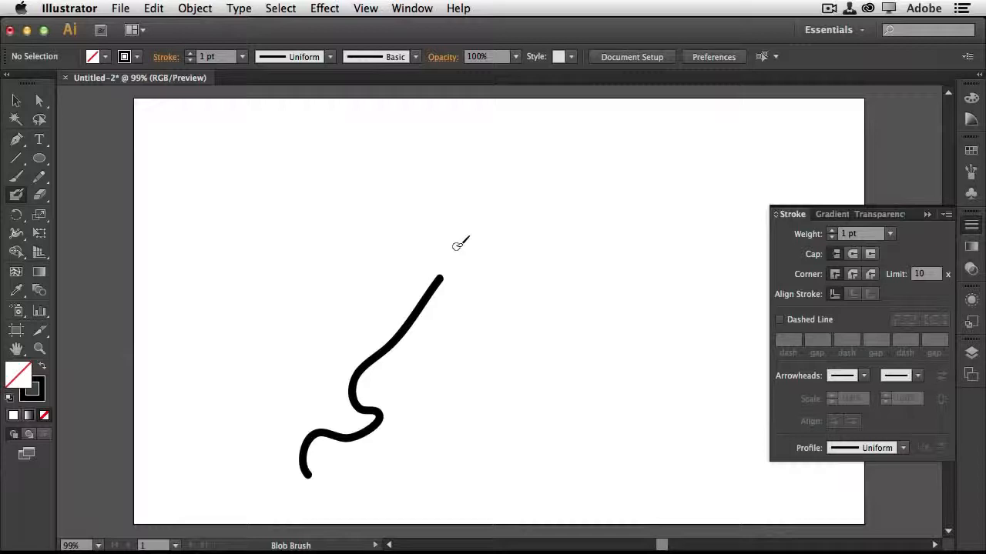
{"action": "key", "text": "super+y"}
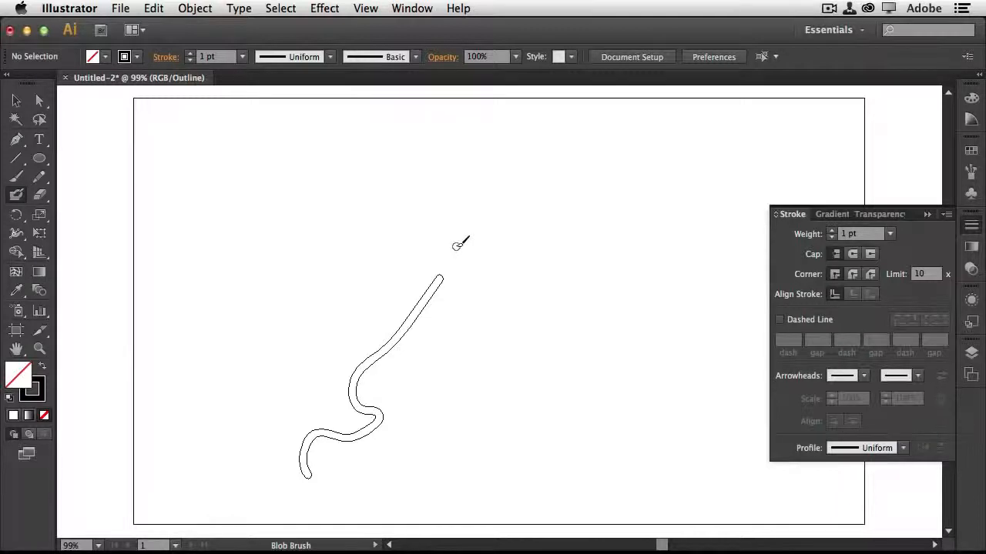
{"action": "key", "text": "super"}
{"action": "key", "text": "super+y"}
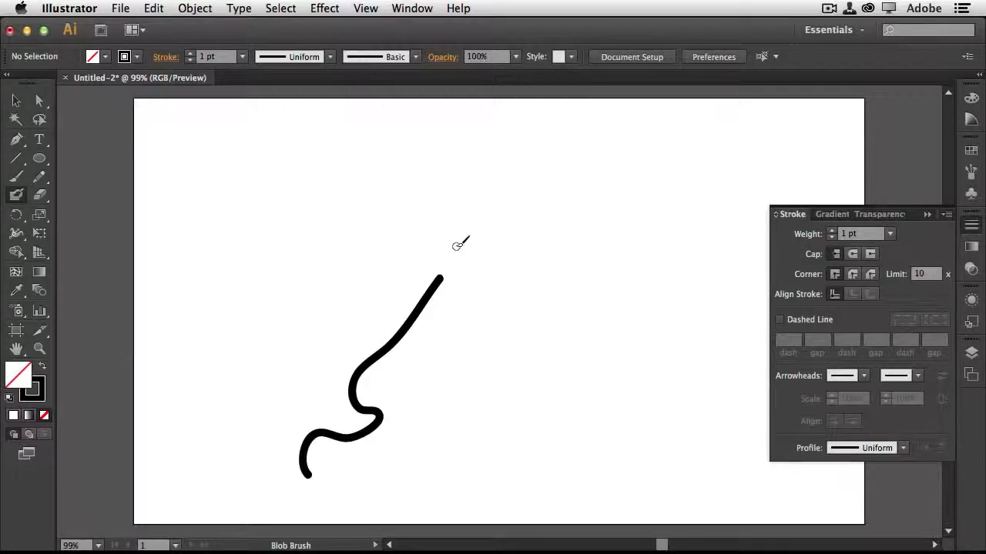
Step: Configure the Blob Brush with a 26° angle, 54% roundness and Random angle variation
{"action": "double_click", "coordinate": [17, 195]}
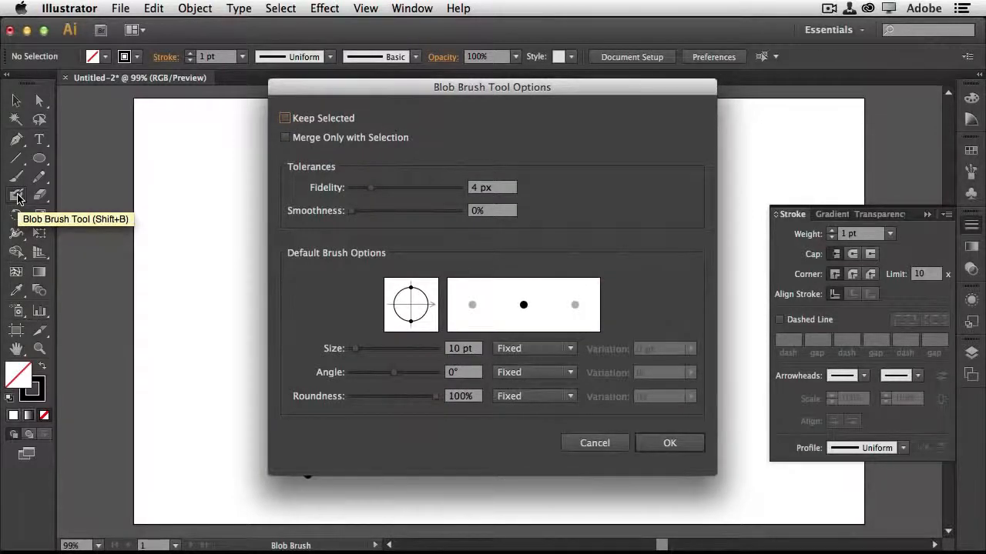
{"action": "mouse_move", "coordinate": [411, 321]}
{"action": "left_mouse_down"}
{"action": "mouse_move", "coordinate": [430, 311]}
{"action": "mouse_move", "coordinate": [428, 296]}
{"action": "left_mouse_up"}
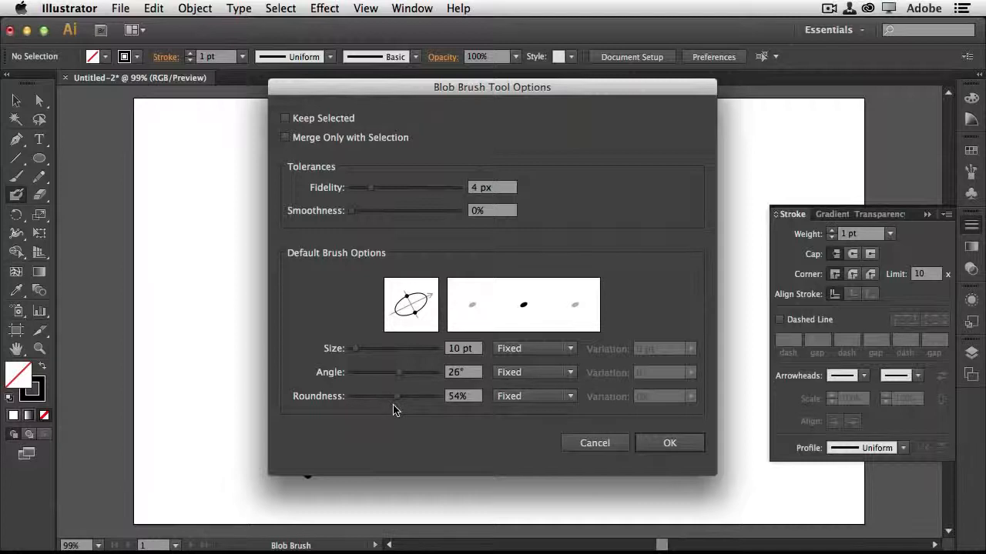
{"action": "left_click", "coordinate": [569, 373]}
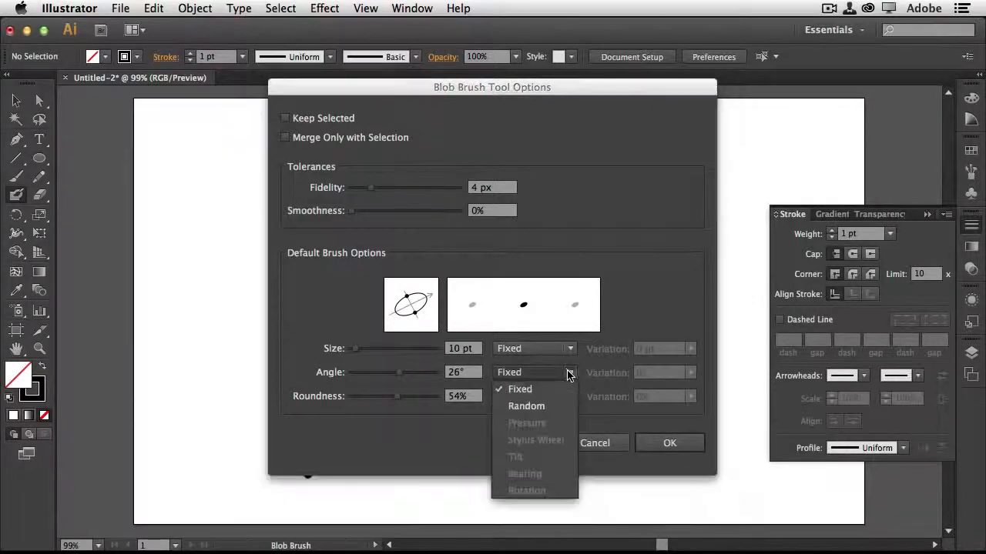
{"action": "left_click", "coordinate": [554, 405]}
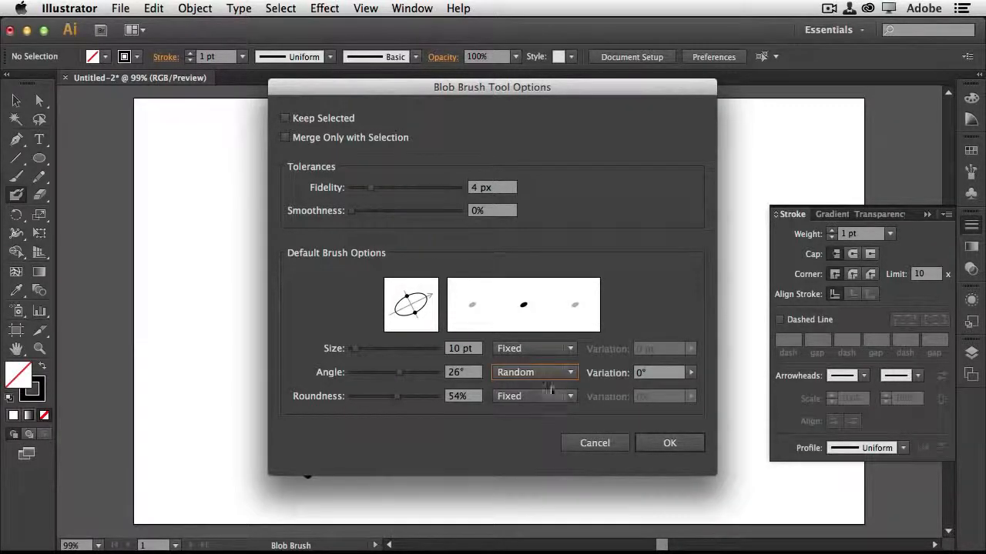
{"action": "left_click", "coordinate": [667, 446]}
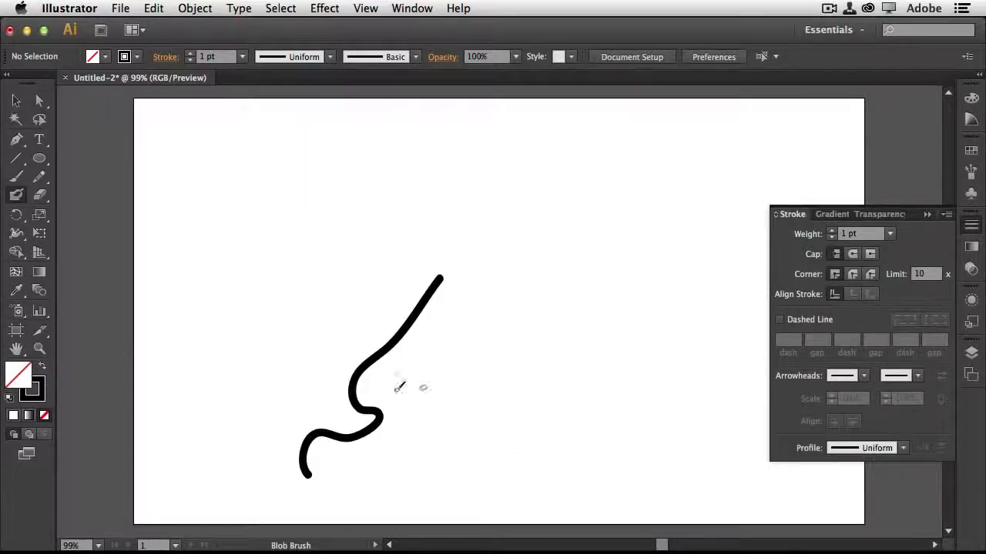
Step: Paint a curved stroke, a small squiggle and a handwritten signature across the upper artboard with the Blob Brush
{"action": "mouse_move", "coordinate": [257, 399]}
{"action": "left_mouse_down"}
{"action": "mouse_move", "coordinate": [296, 356]}
{"action": "mouse_move", "coordinate": [358, 272]}
{"action": "left_mouse_up"}
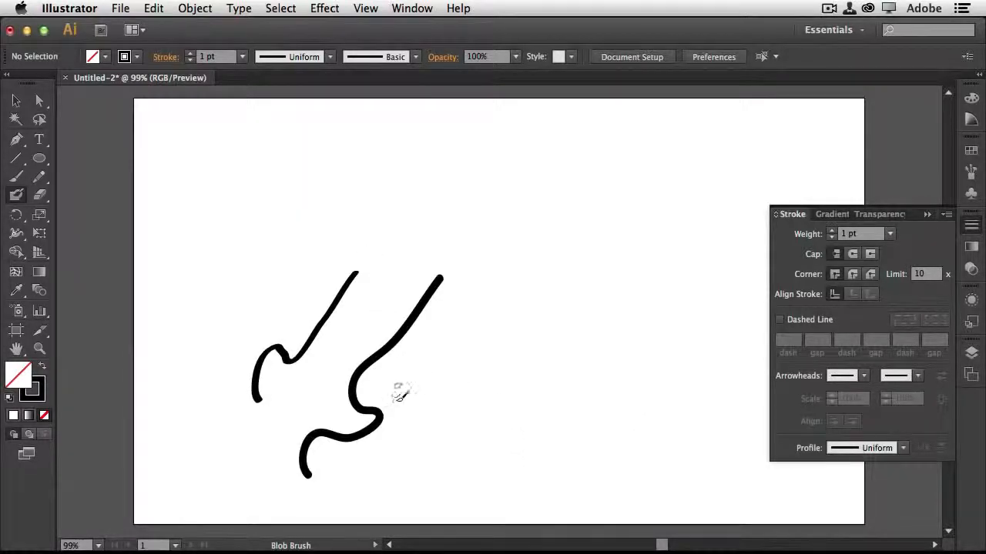
{"action": "left_click_drag", "start_coordinate": [401, 395], "coordinate": [448, 373]}
{"action": "mouse_move", "coordinate": [327, 230]}
{"action": "left_mouse_down"}
{"action": "mouse_move", "coordinate": [472, 138]}
{"action": "mouse_move", "coordinate": [412, 240]}
{"action": "mouse_move", "coordinate": [461, 216]}
{"action": "mouse_move", "coordinate": [513, 210]}
{"action": "mouse_move", "coordinate": [514, 248]}
{"action": "mouse_move", "coordinate": [488, 236]}
{"action": "mouse_move", "coordinate": [605, 167]}
{"action": "left_mouse_up"}
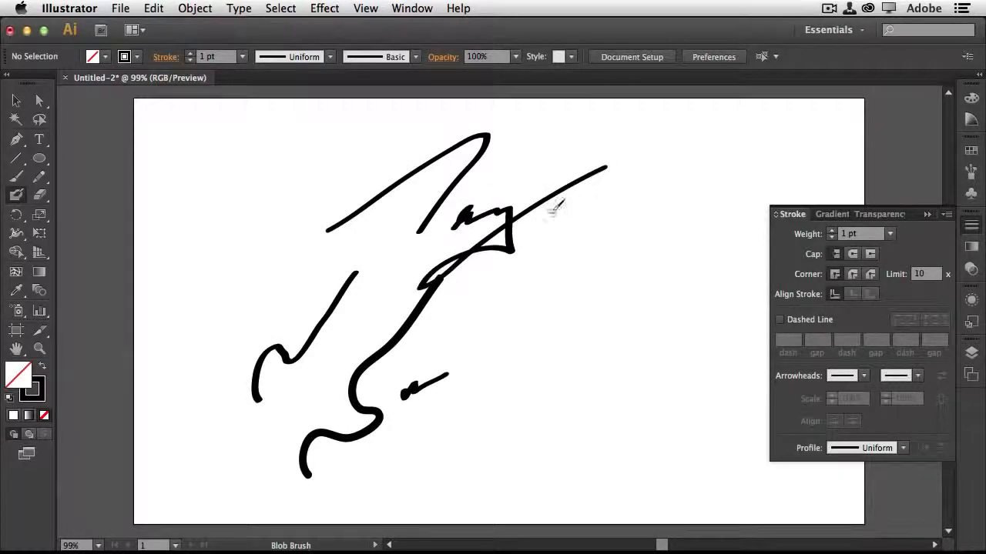
{"action": "mouse_move", "coordinate": [551, 210]}
{"action": "left_mouse_down"}
{"action": "mouse_move", "coordinate": [604, 168]}
{"action": "mouse_move", "coordinate": [582, 230]}
{"action": "mouse_move", "coordinate": [598, 251]}
{"action": "left_mouse_up"}
{"action": "left_click", "coordinate": [619, 247]}
{"action": "left_click_drag", "start_coordinate": [676, 164], "coordinate": [642, 260]}
{"action": "mouse_move", "coordinate": [695, 191]}
{"action": "left_mouse_down"}
{"action": "mouse_move", "coordinate": [711, 209]}
{"action": "mouse_move", "coordinate": [715, 233]}
{"action": "mouse_move", "coordinate": [749, 187]}
{"action": "mouse_move", "coordinate": [746, 235]}
{"action": "mouse_move", "coordinate": [768, 231]}
{"action": "left_mouse_up"}
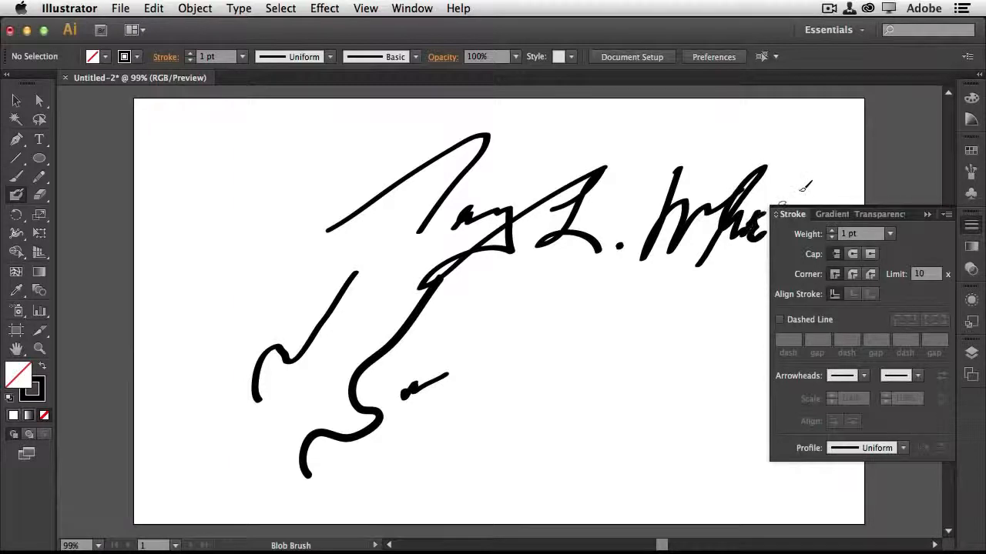
Step: Delete all artwork and paint one long Blob Brush stroke rising from the lower left to the upper right of the artboard
{"action": "key", "text": "super+a"}
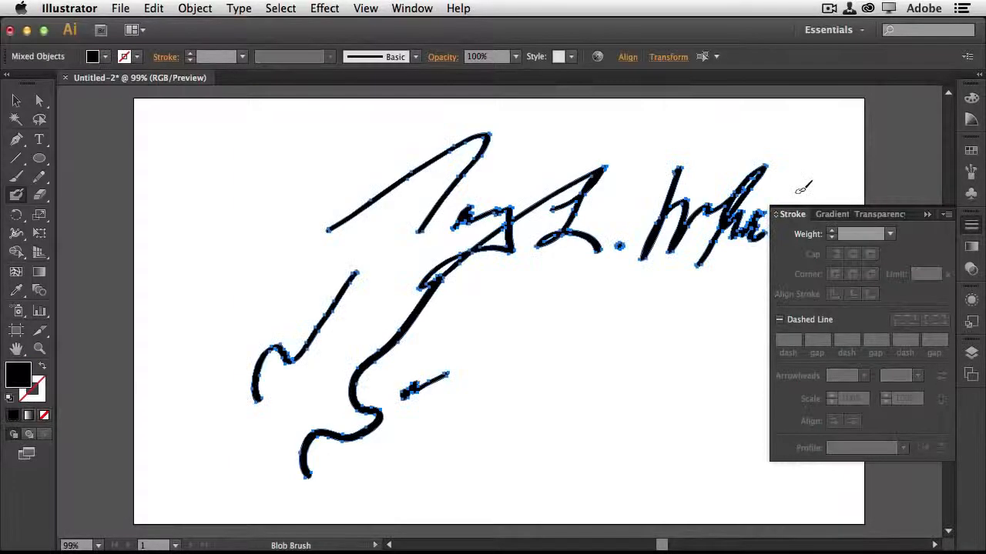
{"action": "key", "text": "Delete"}
{"action": "mouse_move", "coordinate": [233, 457]}
{"action": "left_mouse_down"}
{"action": "mouse_move", "coordinate": [519, 263]}
{"action": "mouse_move", "coordinate": [645, 238]}
{"action": "left_mouse_up"}
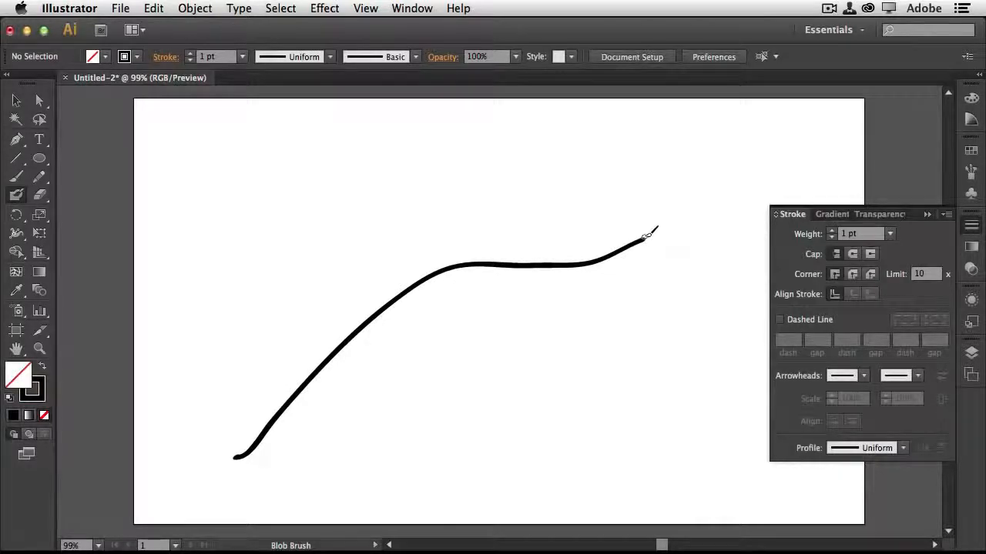
Step: Thicken the Blob Brush stroke by moving two lower-edge anchor points down and an upper-edge one near its right end up with Direct Selection
{"action": "left_click", "coordinate": [39, 100]}
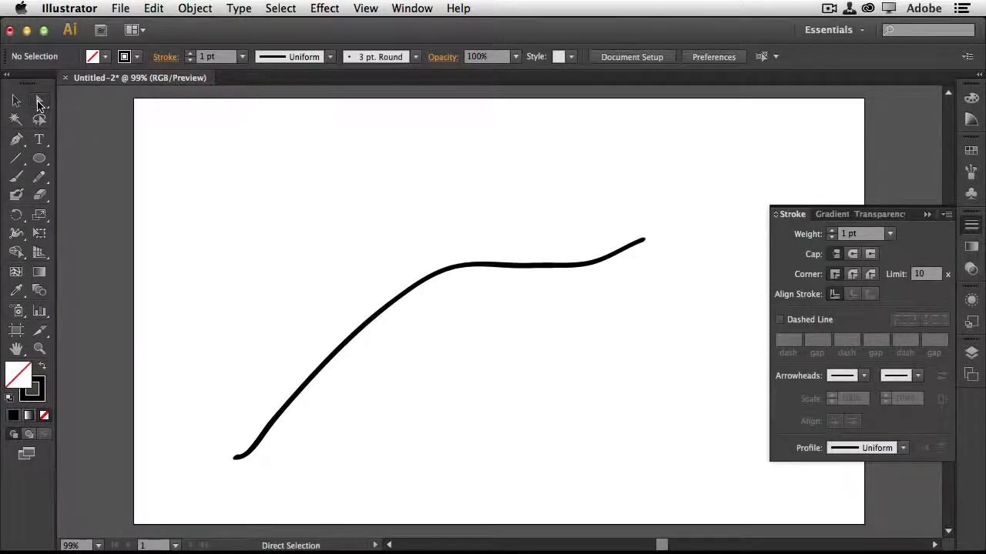
{"action": "left_click", "coordinate": [409, 295]}
{"action": "left_click_drag", "start_coordinate": [454, 275], "coordinate": [457, 286]}
{"action": "left_click_drag", "start_coordinate": [524, 275], "coordinate": [527, 282]}
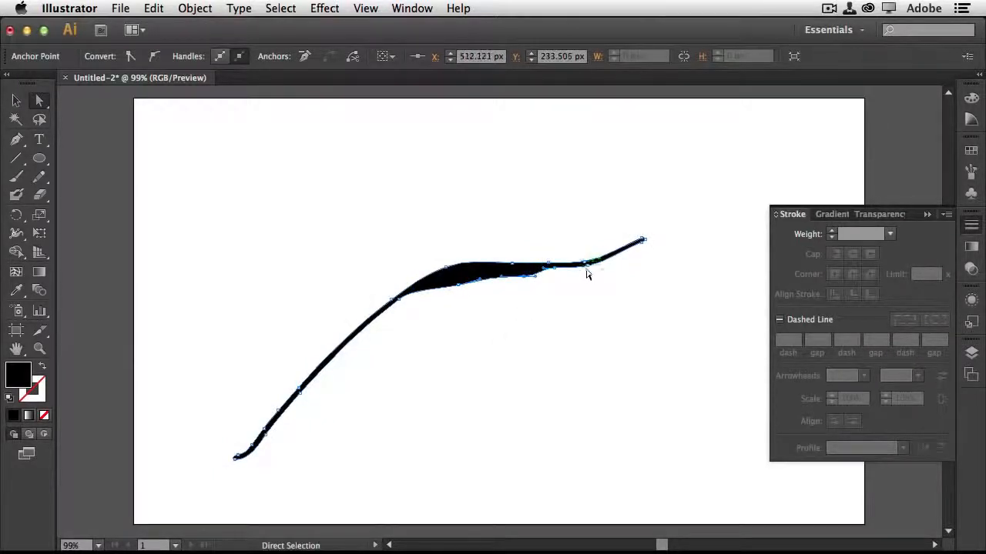
{"action": "left_click_drag", "start_coordinate": [587, 271], "coordinate": [584, 247]}
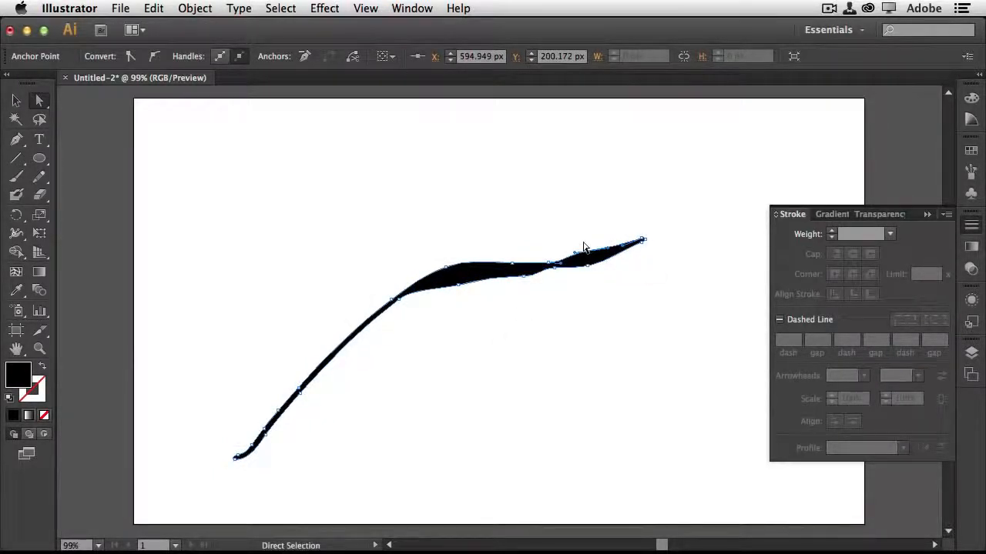
Step: Delete the reshaped stroke and paint two crossing curved strokes in the lower artboard with the Paintbrush
{"action": "key", "text": "super+a"}
{"action": "key", "text": "Delete"}
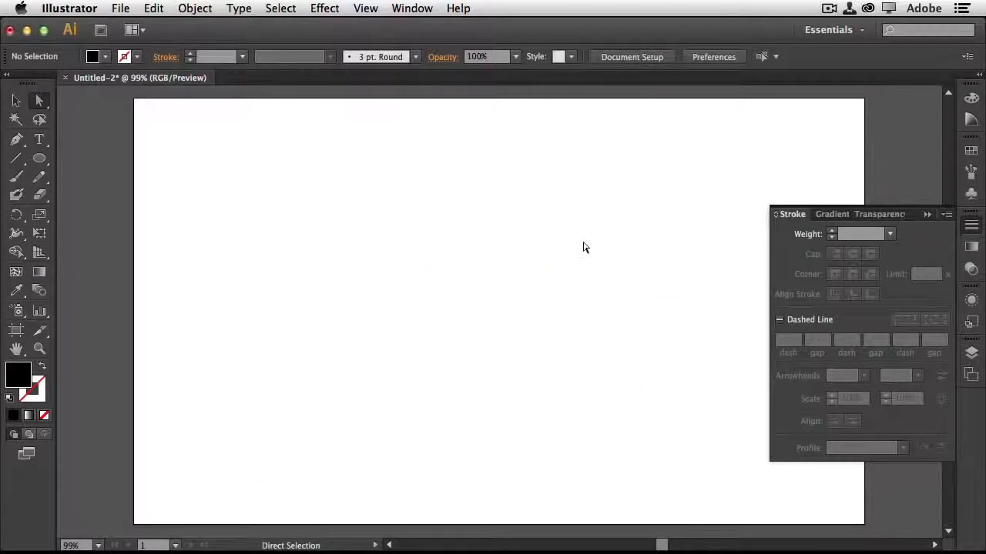
{"action": "left_click", "coordinate": [17, 177]}
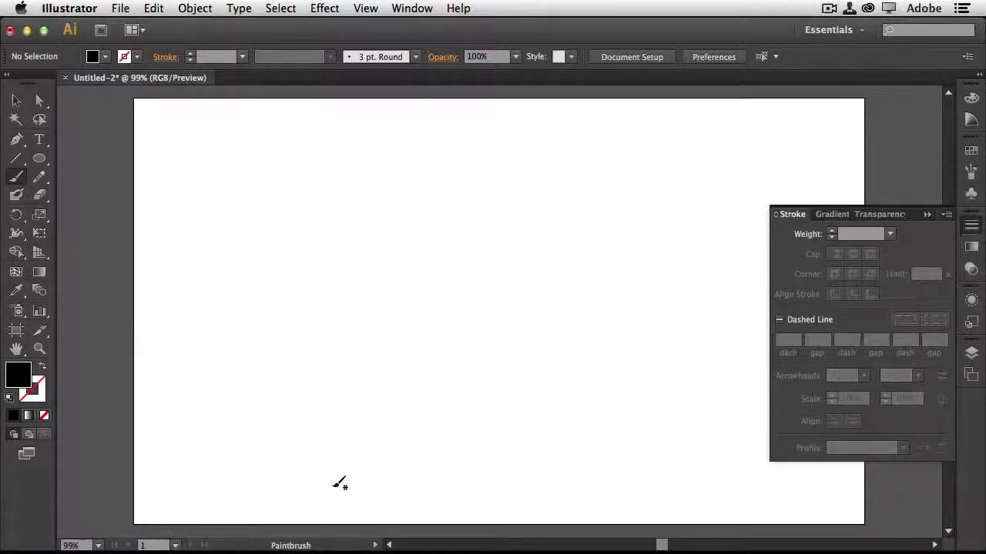
{"action": "left_click_drag", "start_coordinate": [335, 486], "coordinate": [397, 341]}
{"action": "mouse_move", "coordinate": [417, 485]}
{"action": "left_mouse_down"}
{"action": "mouse_move", "coordinate": [372, 459]}
{"action": "mouse_move", "coordinate": [396, 409]}
{"action": "mouse_move", "coordinate": [460, 361]}
{"action": "left_mouse_up"}
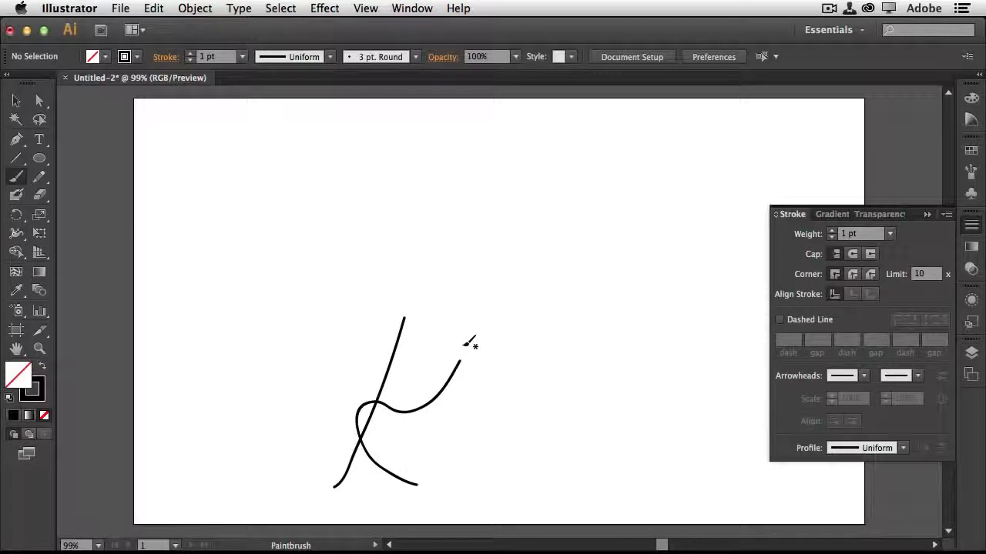
Step: Delete both Paintbrush strokes and show the document's brushes in an enlarged list
{"action": "key", "text": "ctrl+a"}
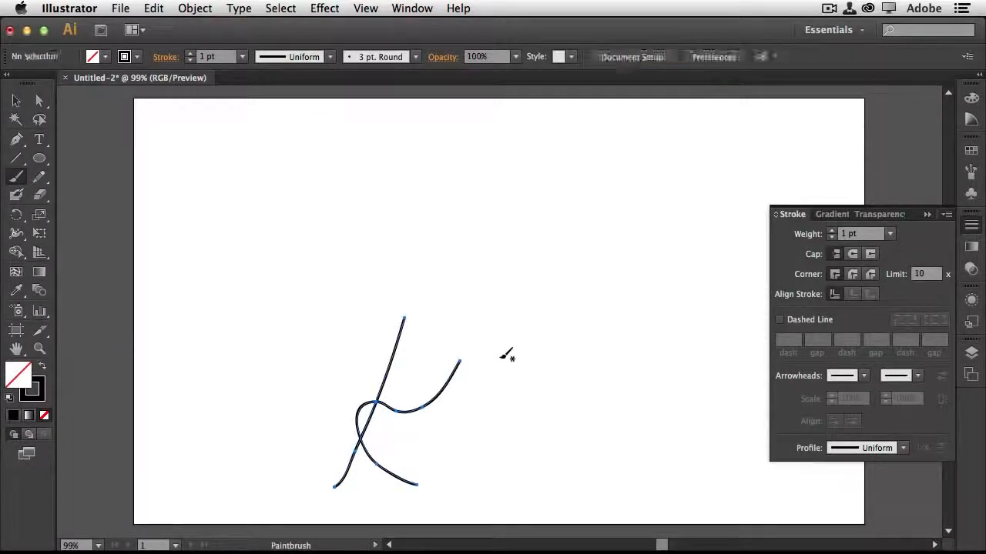
{"action": "key", "text": "Delete"}
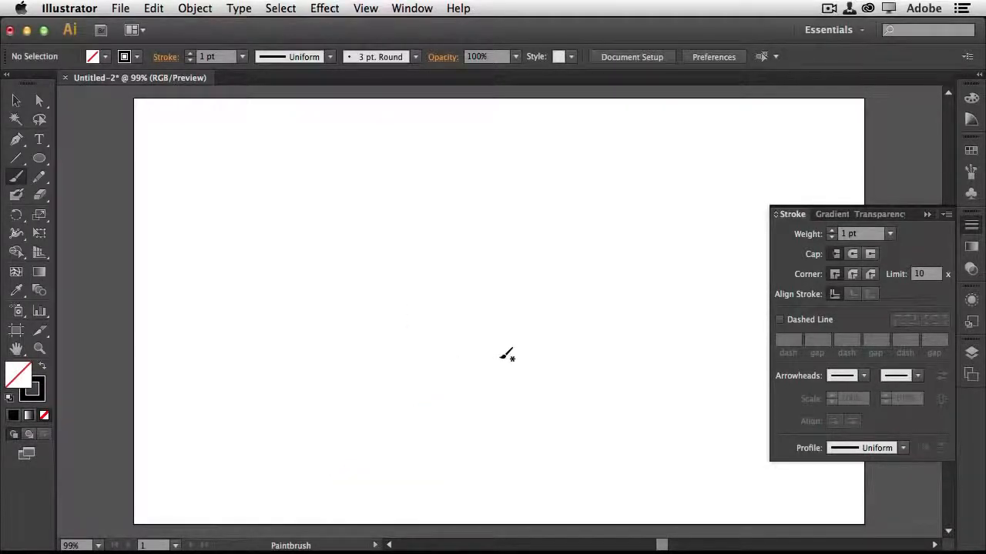
{"action": "left_click", "coordinate": [970, 173]}
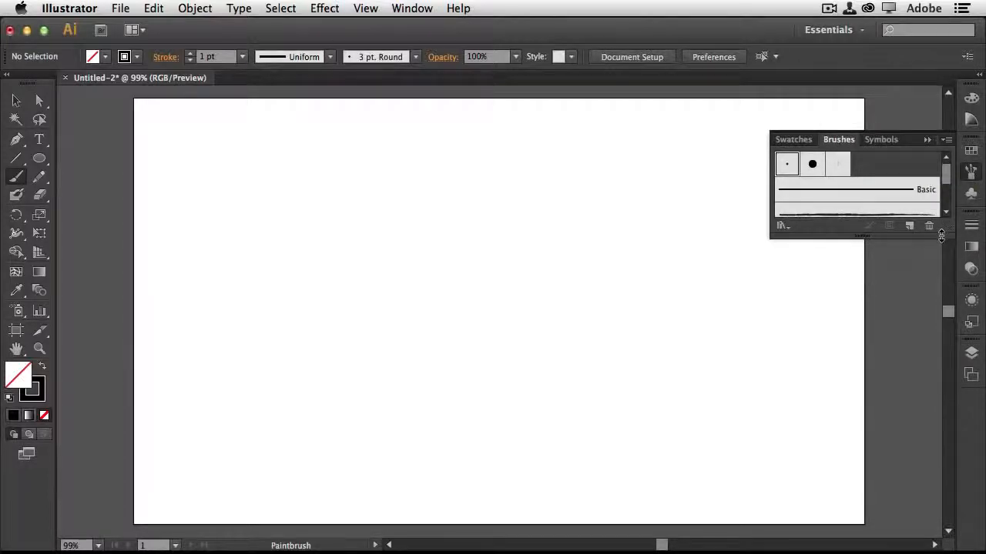
{"action": "left_click_drag", "start_coordinate": [941, 235], "coordinate": [941, 363]}
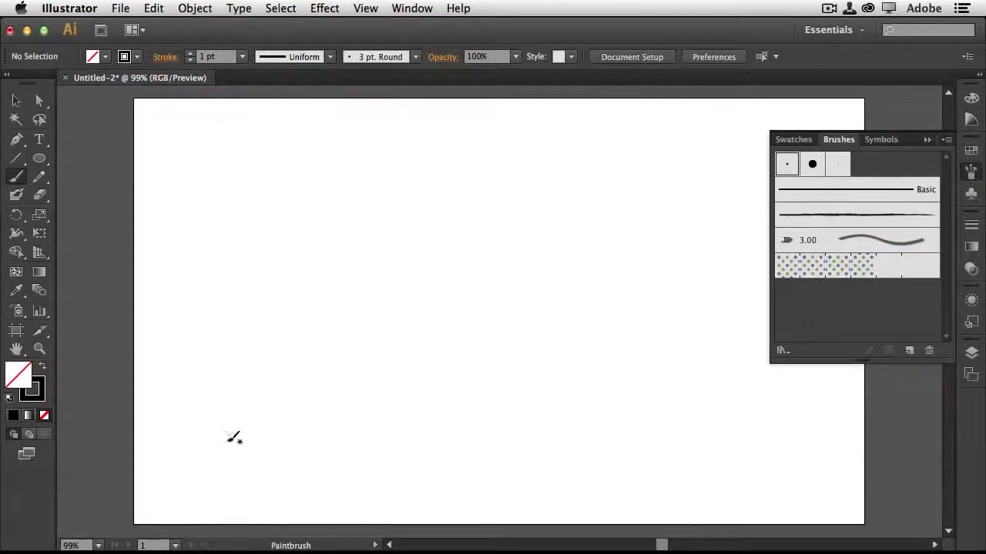
Step: Paint a rising stroke with the 3 pt. Round brush and a wavy one to its right with the rough-edged art brush
{"action": "mouse_move", "coordinate": [198, 452]}
{"action": "left_mouse_down"}
{"action": "mouse_move", "coordinate": [276, 343]}
{"action": "mouse_move", "coordinate": [386, 250]}
{"action": "left_mouse_up"}
{"action": "left_click", "coordinate": [867, 220]}
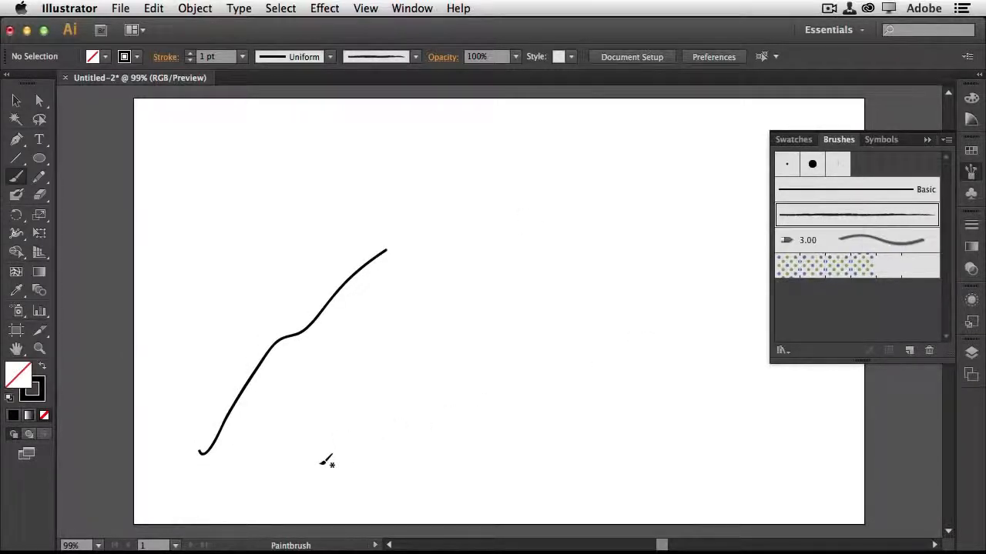
{"action": "left_click_drag", "start_coordinate": [319, 464], "coordinate": [542, 346]}
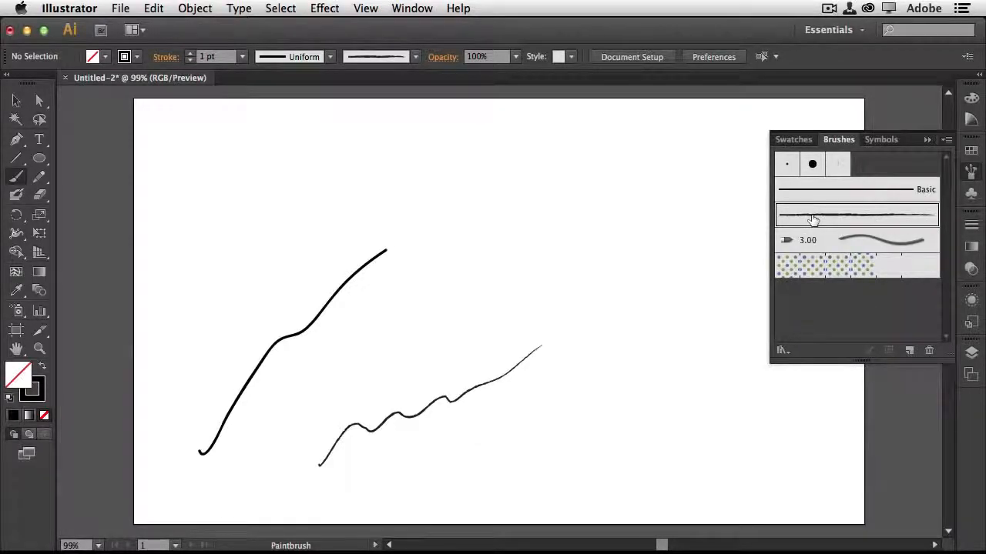
Step: Set the Charcoal - Pencil art brush's fixed width to 249%, leaving the existing strokes as they are
{"action": "double_click", "coordinate": [20, 179]}
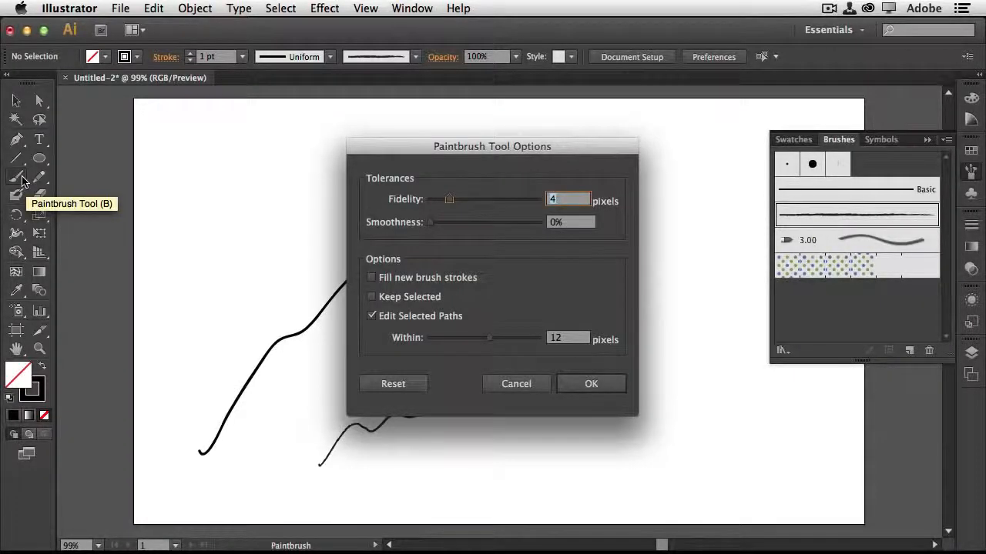
{"action": "left_click", "coordinate": [518, 385]}
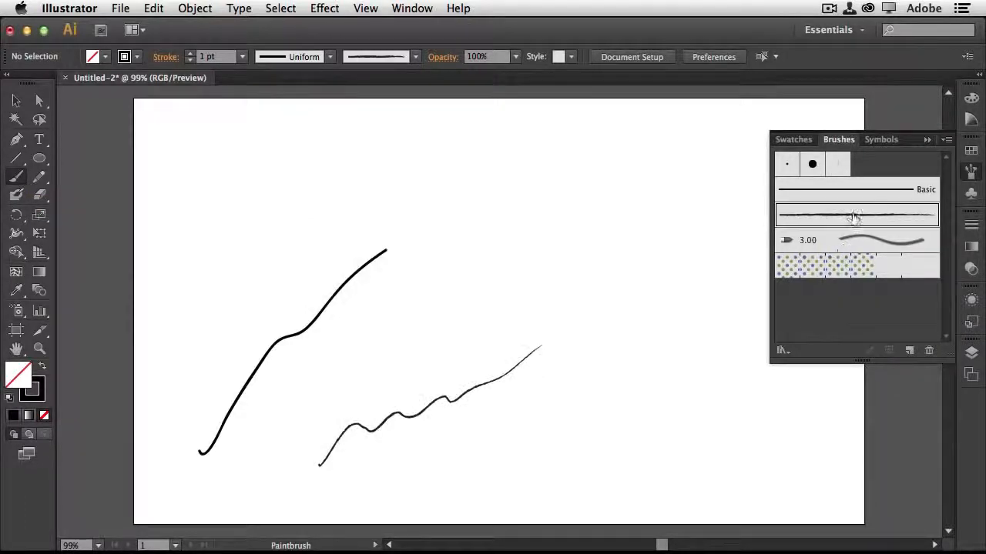
{"action": "double_click", "coordinate": [853, 217]}
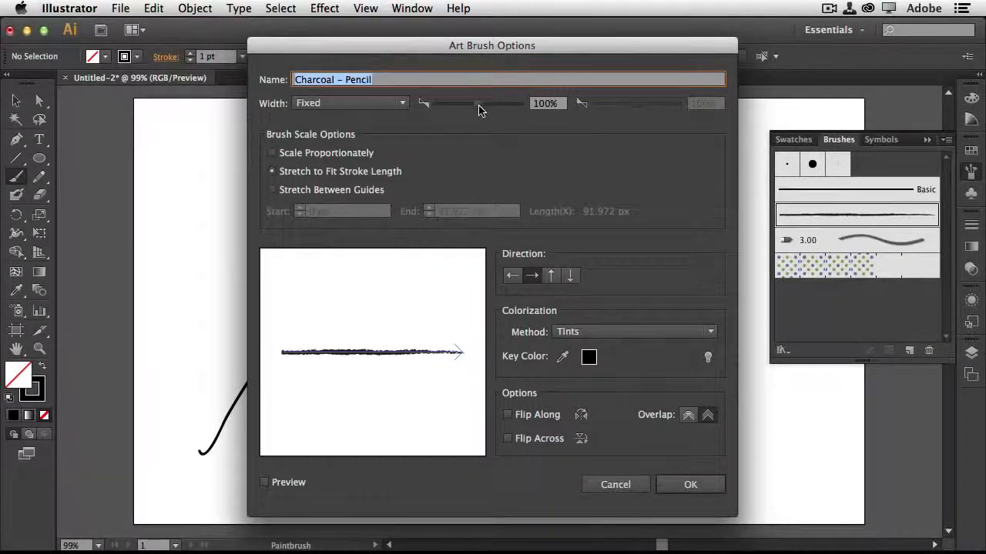
{"action": "left_click_drag", "start_coordinate": [480, 106], "coordinate": [497, 103]}
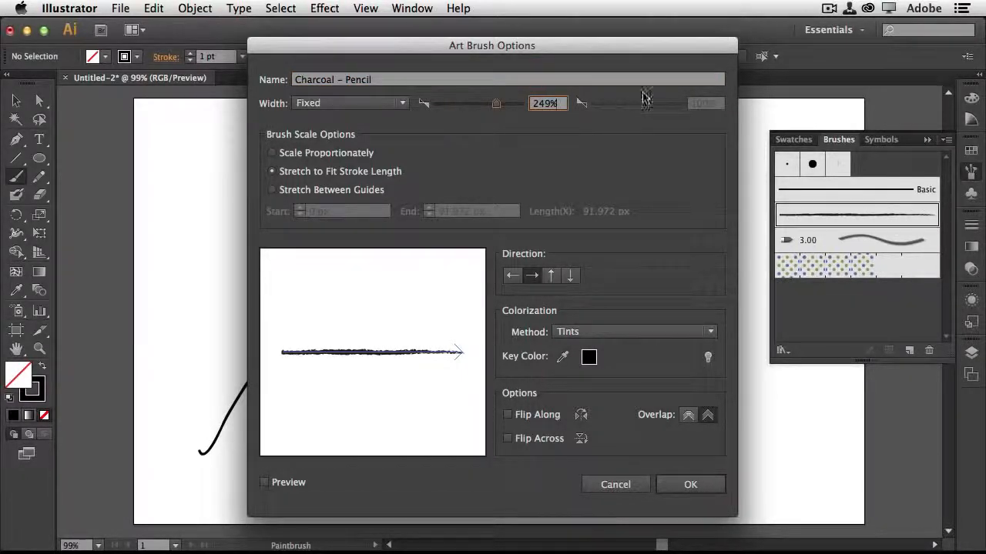
{"action": "left_click", "coordinate": [690, 485]}
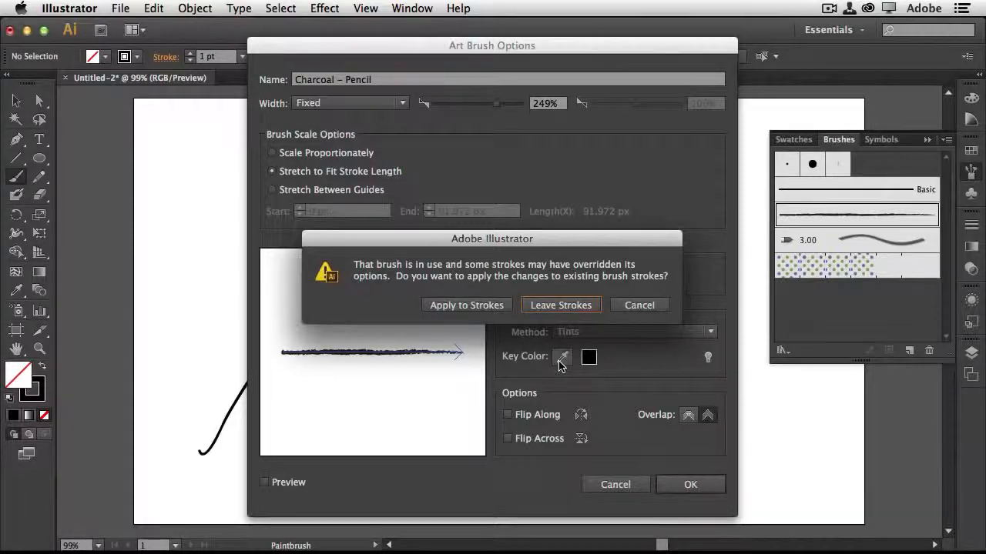
{"action": "left_click", "coordinate": [566, 305]}
Step: Paint three rough rising strokes with the widened Charcoal - Pencil brush in the artboard's lower right area
{"action": "left_click_drag", "start_coordinate": [441, 476], "coordinate": [603, 401]}
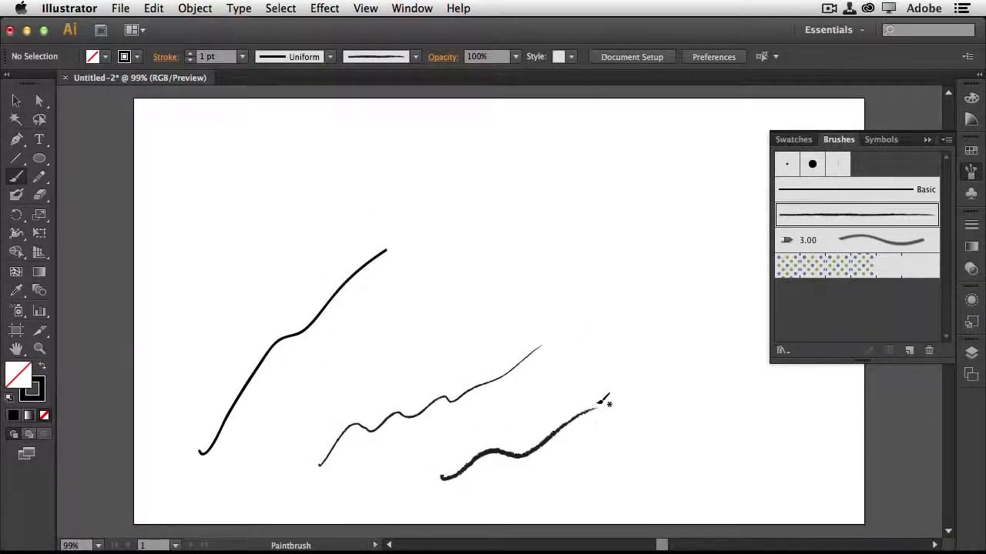
{"action": "mouse_move", "coordinate": [583, 486]}
{"action": "left_mouse_down"}
{"action": "mouse_move", "coordinate": [594, 458]}
{"action": "mouse_move", "coordinate": [620, 443]}
{"action": "mouse_move", "coordinate": [667, 310]}
{"action": "left_mouse_up"}
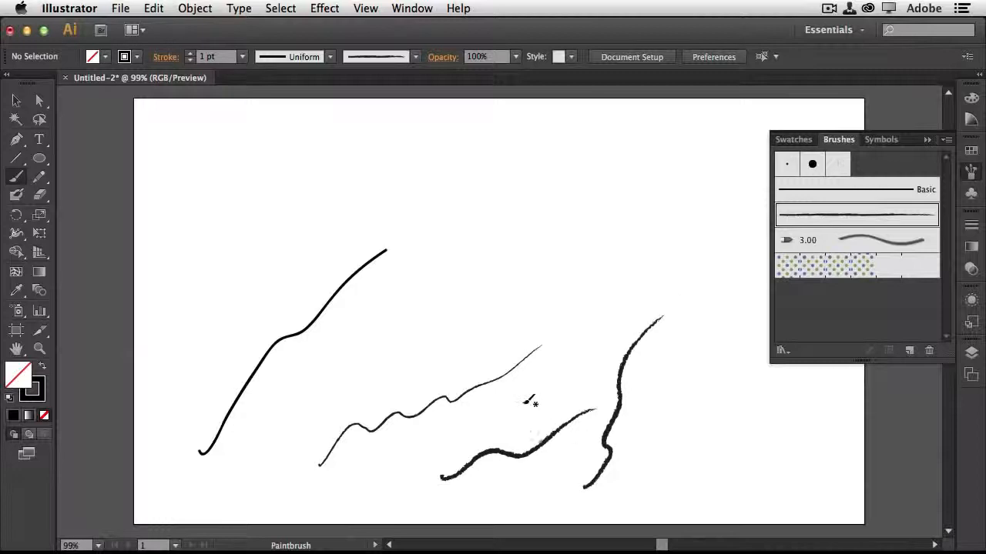
{"action": "left_click_drag", "start_coordinate": [530, 398], "coordinate": [578, 373]}
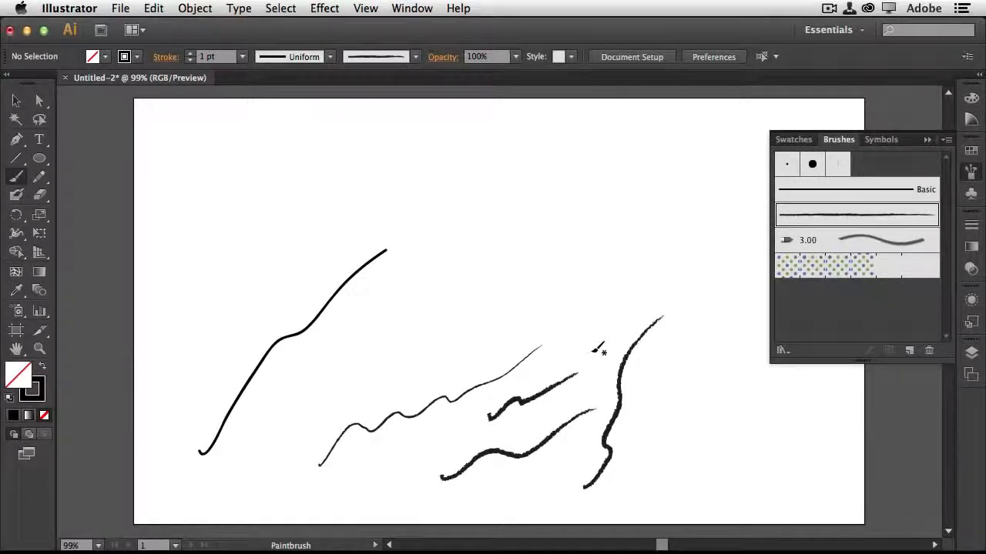
Step: Paint a wavy rising stroke and a C-shaped one above it near the artboard's centre with the Cat's Tongue bristle brush
{"action": "left_click", "coordinate": [868, 240]}
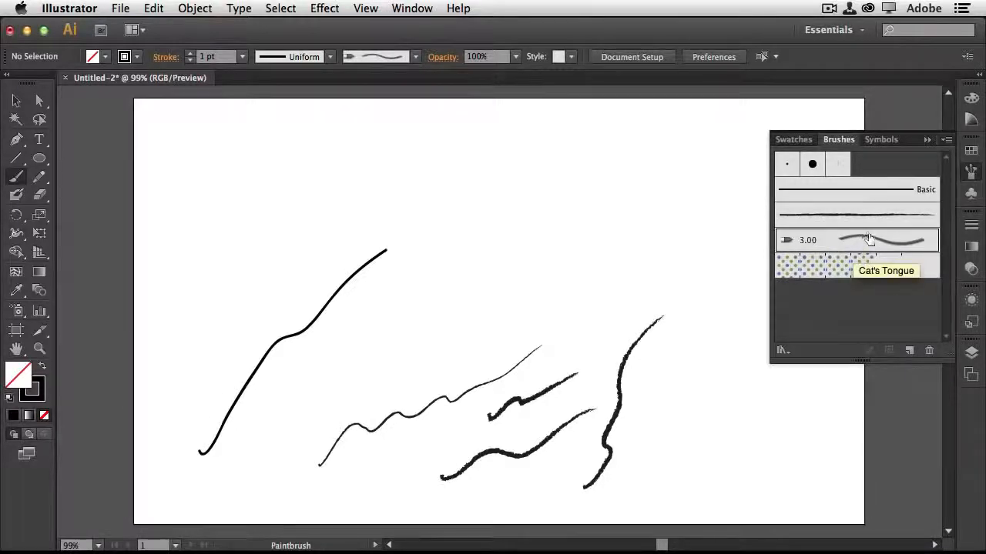
{"action": "mouse_move", "coordinate": [332, 379]}
{"action": "left_mouse_down"}
{"action": "mouse_move", "coordinate": [354, 359]}
{"action": "mouse_move", "coordinate": [419, 351]}
{"action": "mouse_move", "coordinate": [531, 295]}
{"action": "left_mouse_up"}
{"action": "mouse_move", "coordinate": [471, 300]}
{"action": "left_mouse_down"}
{"action": "mouse_move", "coordinate": [455, 269]}
{"action": "mouse_move", "coordinate": [472, 240]}
{"action": "mouse_move", "coordinate": [518, 228]}
{"action": "left_mouse_up"}
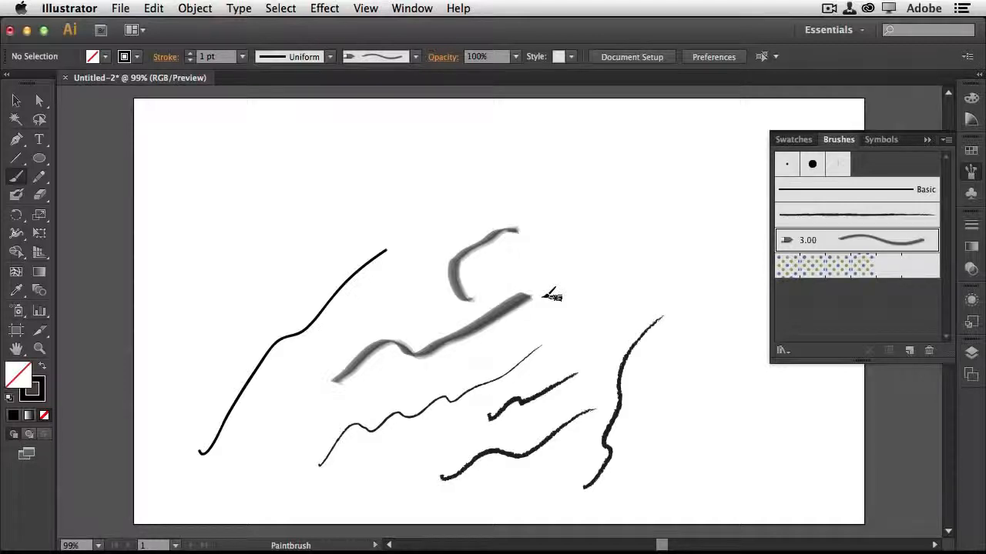
Step: Open the Decorative_Banners and Seals brush library and place it below the document's brushes, clear of the strokes
{"action": "left_click", "coordinate": [947, 140]}
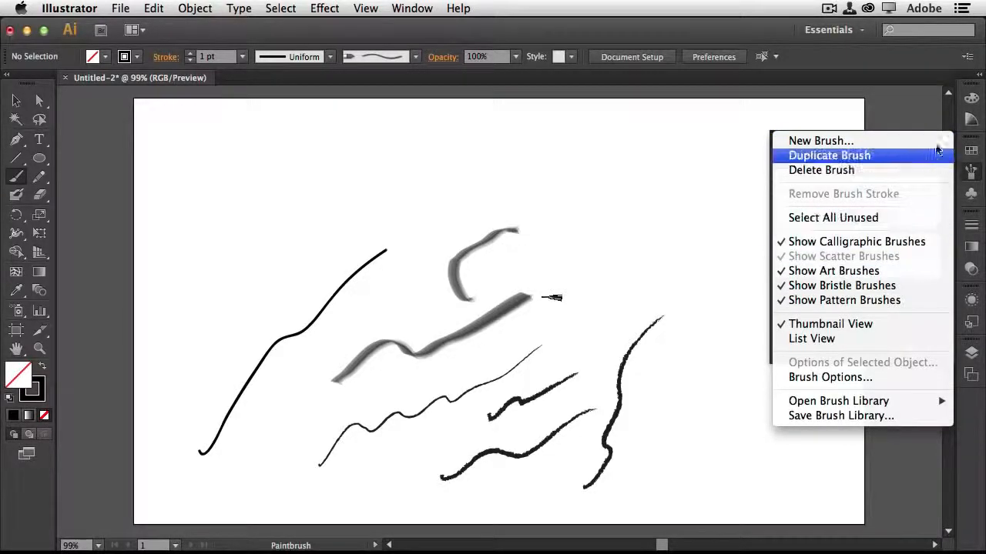
{"action": "left_click", "coordinate": [949, 126]}
{"action": "left_click", "coordinate": [947, 141]}
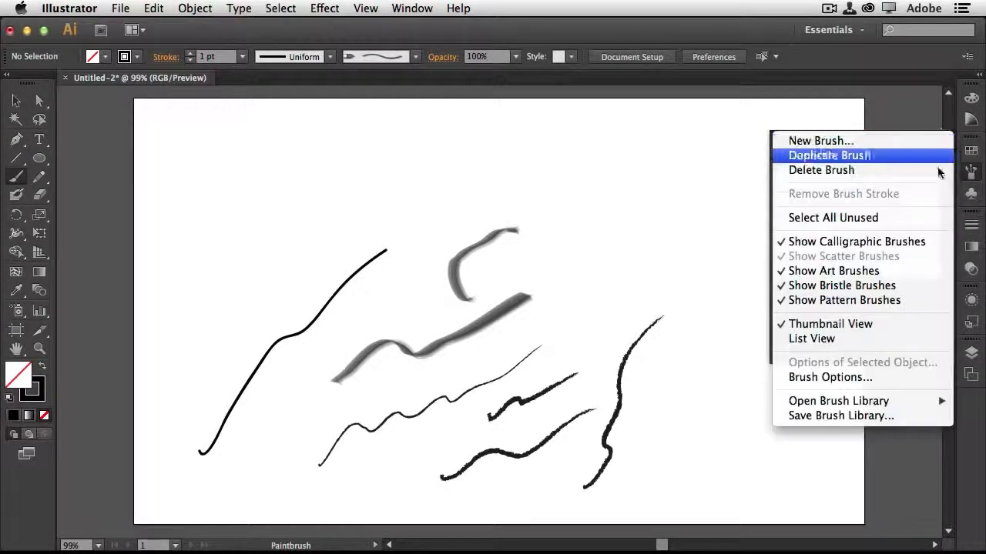
{"action": "mouse_move", "coordinate": [878, 402]}
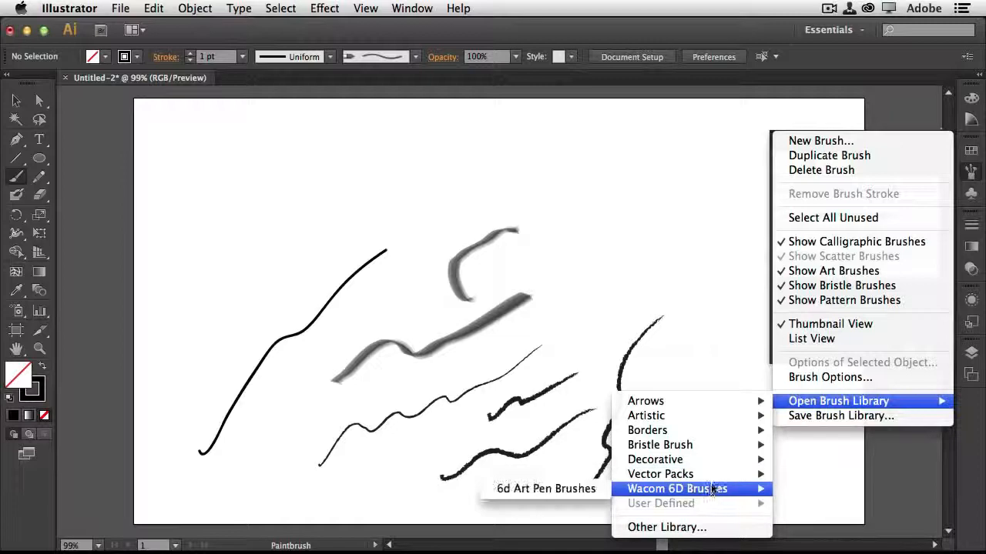
{"action": "mouse_move", "coordinate": [710, 464]}
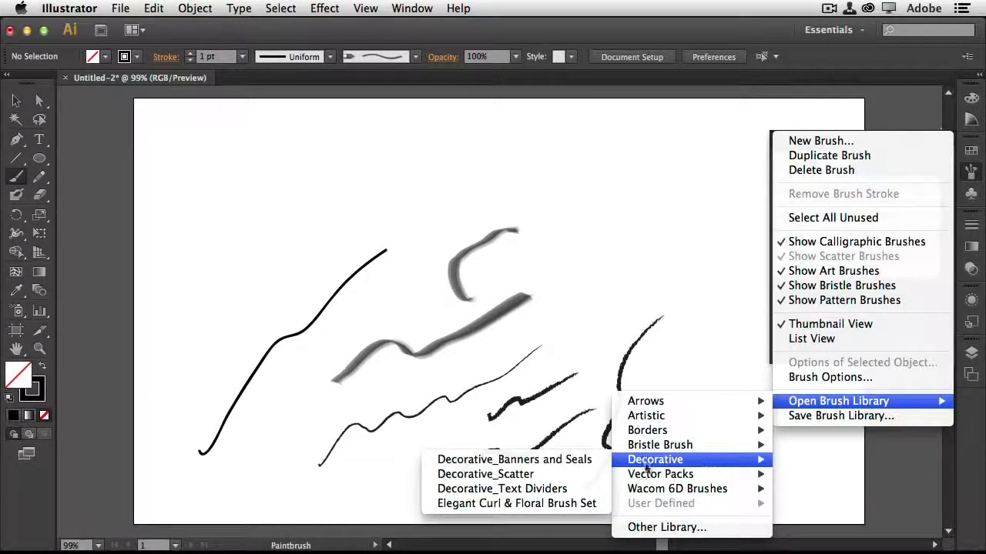
{"action": "left_click", "coordinate": [585, 459]}
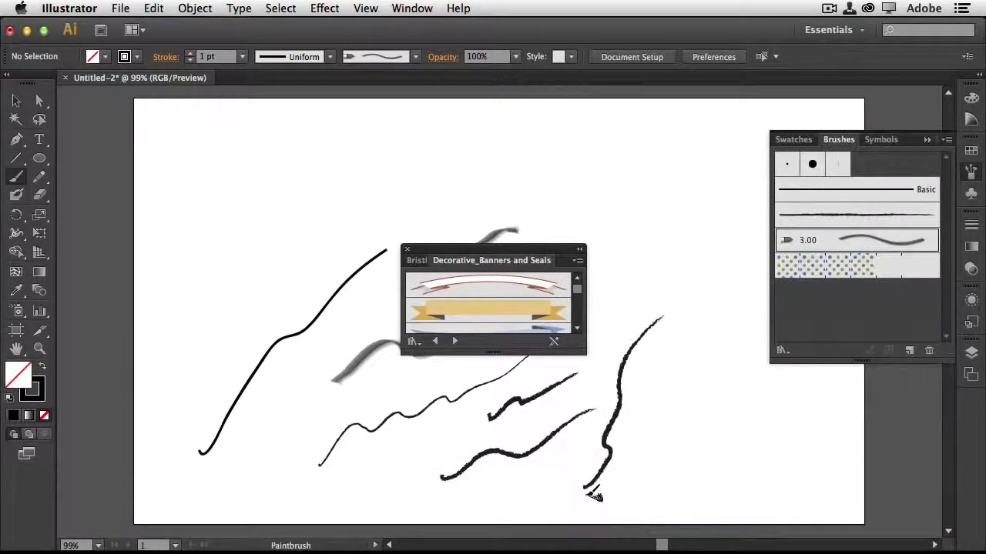
{"action": "left_click_drag", "start_coordinate": [546, 254], "coordinate": [829, 394]}
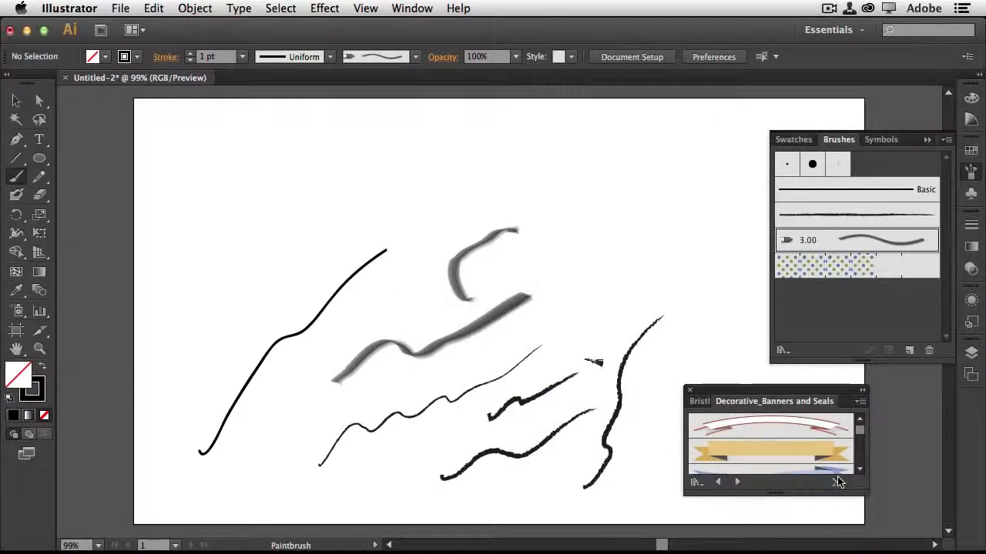
Step: Paint an arched gold banner in the upper left of the artboard and a sagging red-outlined banner in the upper right
{"action": "left_click", "coordinate": [795, 448]}
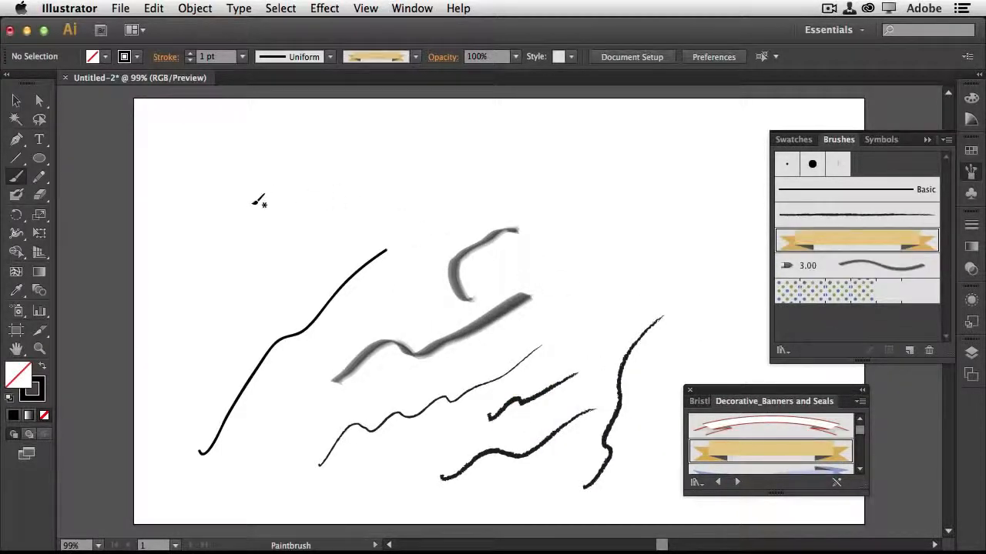
{"action": "mouse_move", "coordinate": [260, 193]}
{"action": "left_mouse_down"}
{"action": "mouse_move", "coordinate": [352, 158]}
{"action": "mouse_move", "coordinate": [464, 178]}
{"action": "left_mouse_up"}
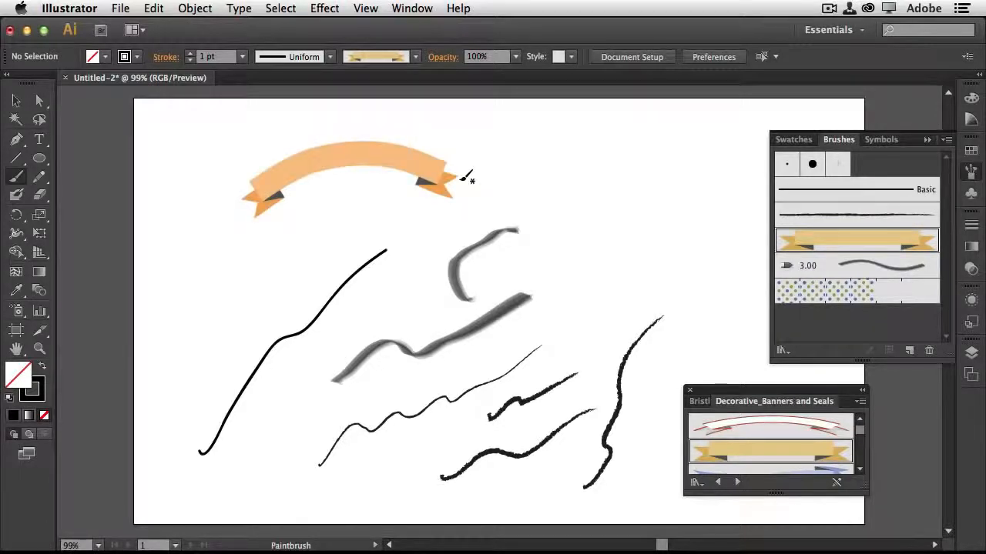
{"action": "left_click", "coordinate": [774, 427]}
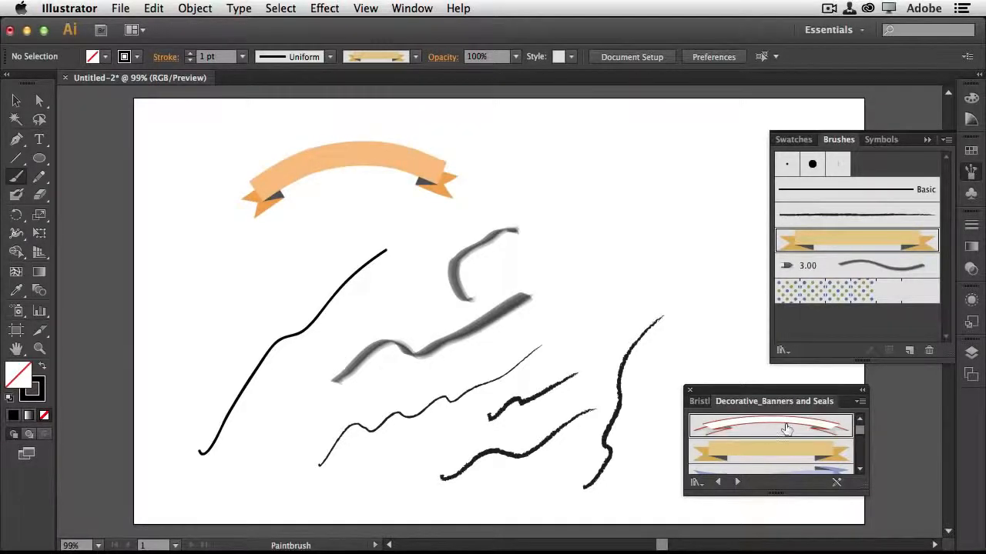
{"action": "left_click_drag", "start_coordinate": [561, 210], "coordinate": [714, 202]}
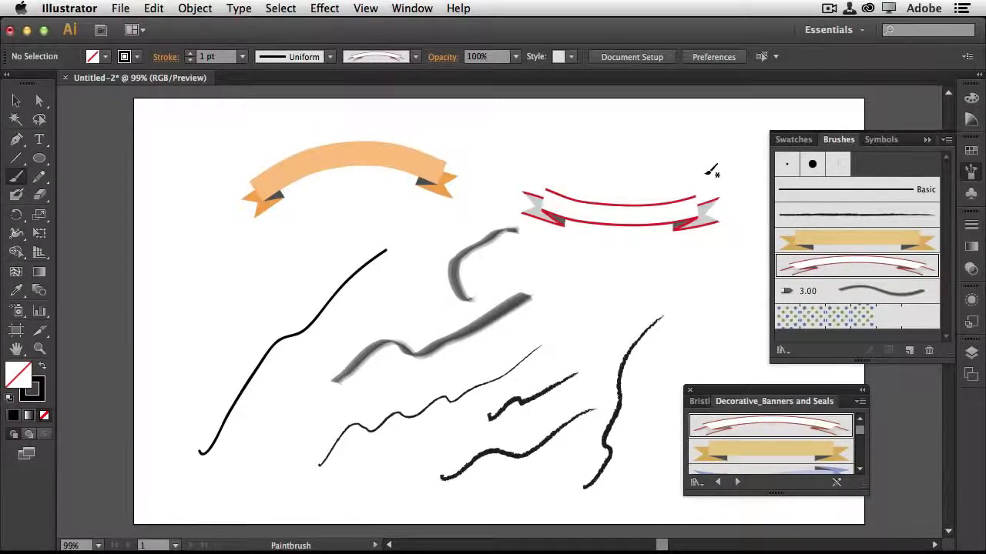
Step: Paint several short and curved strokes across the artboard with the purple starburst brush from the banners and seals library
{"action": "scroll", "coordinate": [844, 446], "scroll_direction": "down", "scroll_amount": 8}
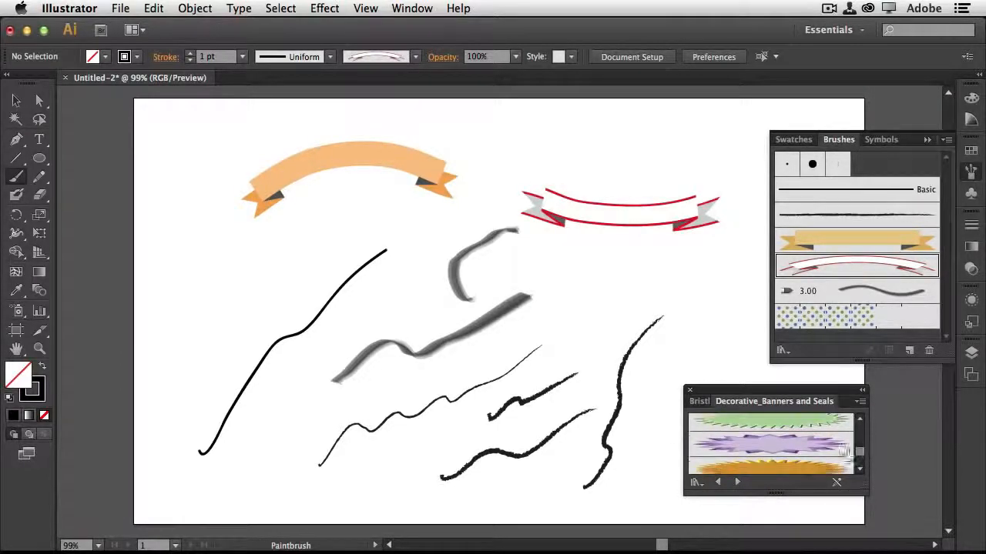
{"action": "left_click", "coordinate": [845, 451]}
{"action": "left_click_drag", "start_coordinate": [213, 275], "coordinate": [224, 305]}
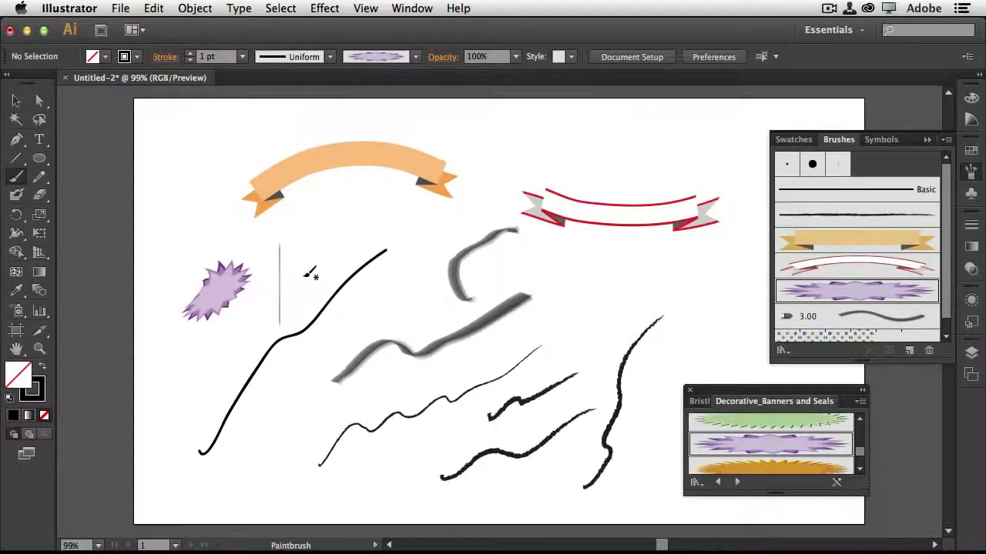
{"action": "mouse_move", "coordinate": [310, 274]}
{"action": "left_mouse_down"}
{"action": "mouse_move", "coordinate": [428, 239]}
{"action": "mouse_move", "coordinate": [378, 353]}
{"action": "left_mouse_up"}
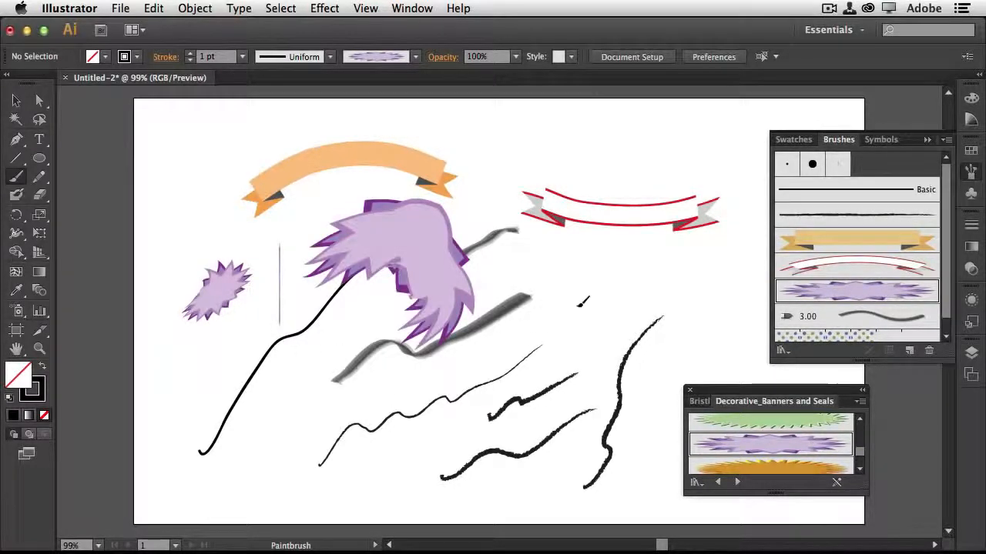
{"action": "mouse_move", "coordinate": [579, 304]}
{"action": "left_mouse_down"}
{"action": "mouse_move", "coordinate": [602, 279]}
{"action": "mouse_move", "coordinate": [661, 289]}
{"action": "left_mouse_up"}
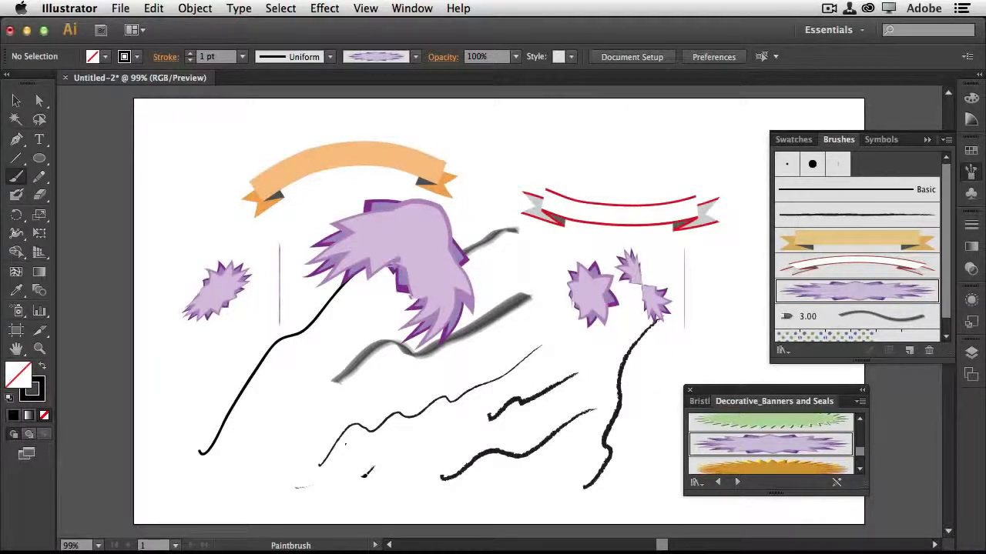
{"action": "left_click_drag", "start_coordinate": [302, 482], "coordinate": [380, 475]}
{"action": "left_click_drag", "start_coordinate": [279, 371], "coordinate": [277, 445]}
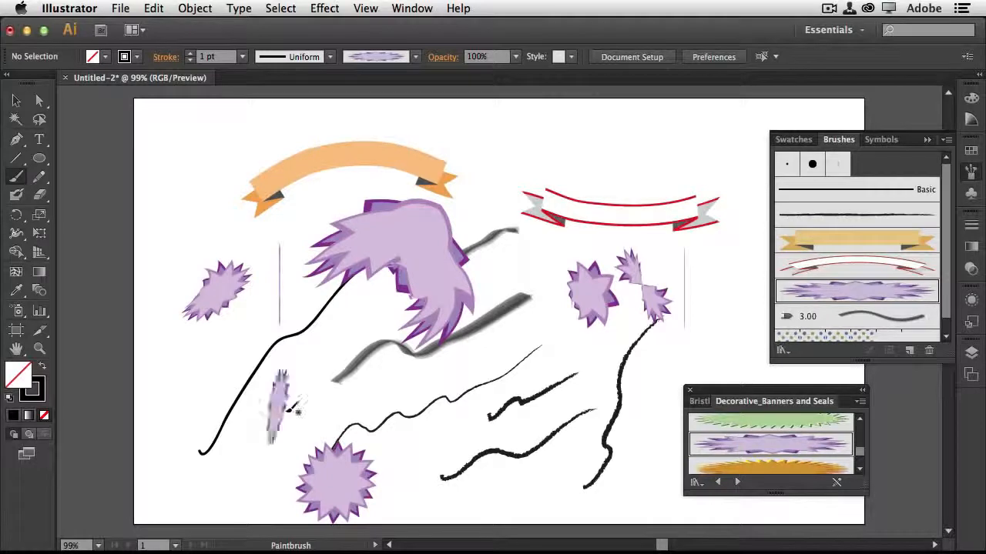
{"action": "left_click_drag", "start_coordinate": [389, 393], "coordinate": [393, 396]}
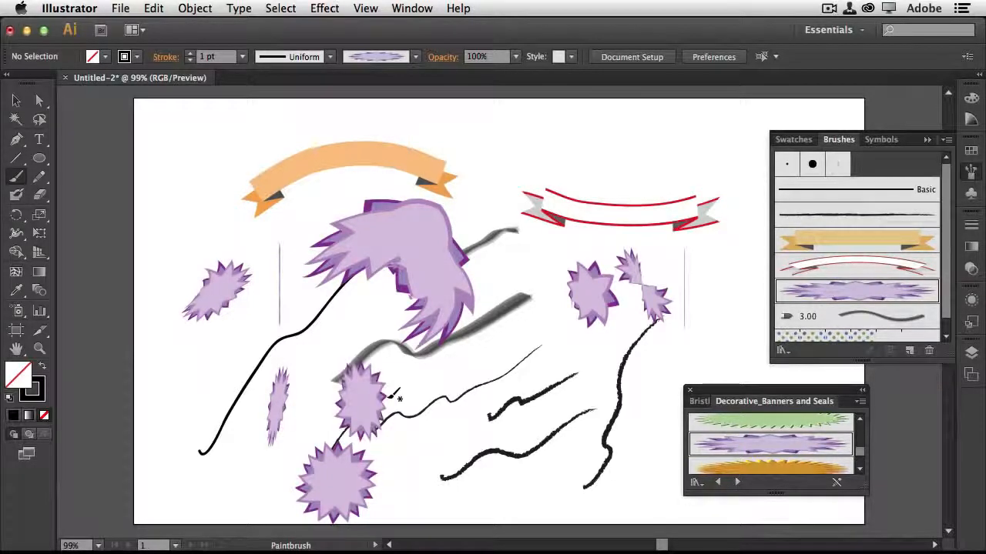
Step: Browse further down the banners and seals brushes, and delete all artwork from the artboard
{"action": "scroll", "coordinate": [860, 453], "scroll_direction": "down", "scroll_amount": 2}
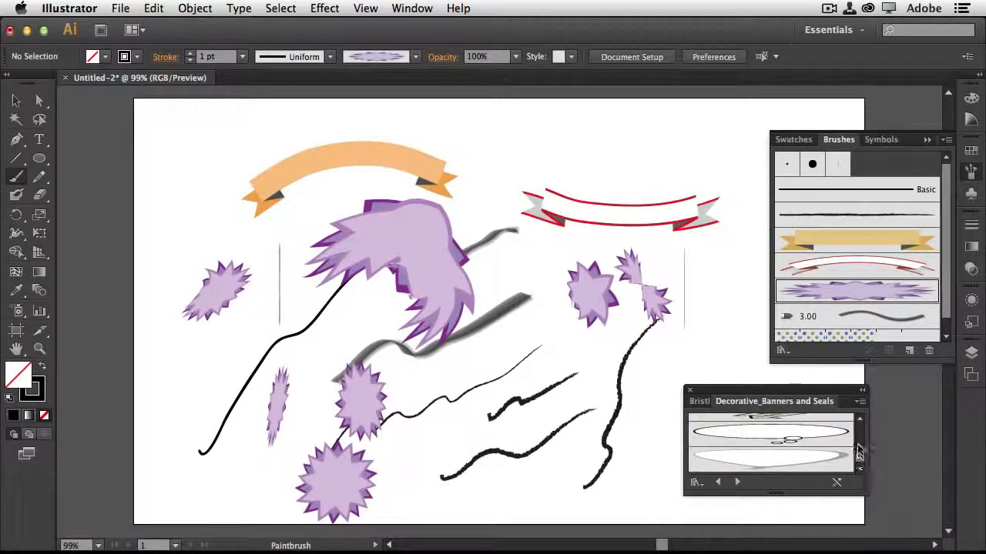
{"action": "key", "text": "super+a"}
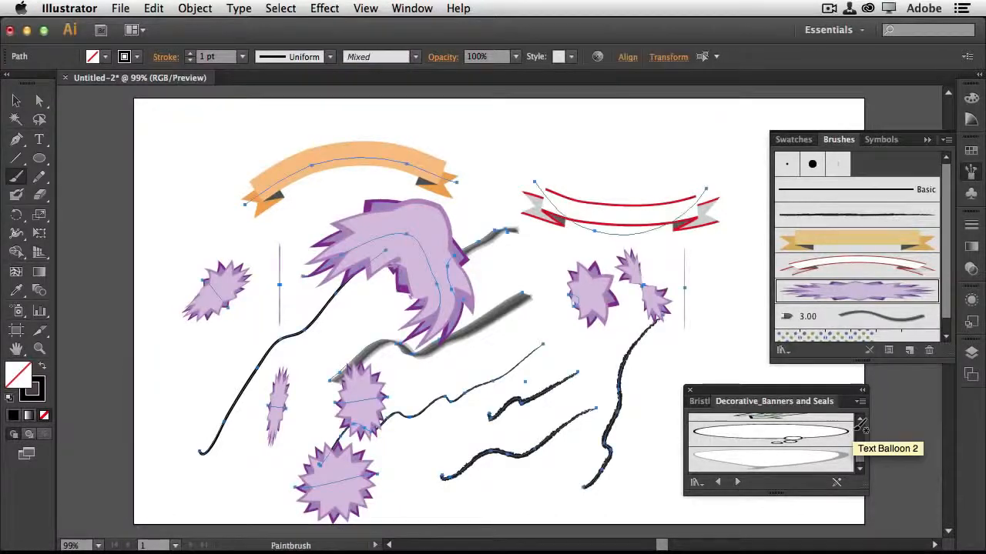
{"action": "key", "text": "Delete"}
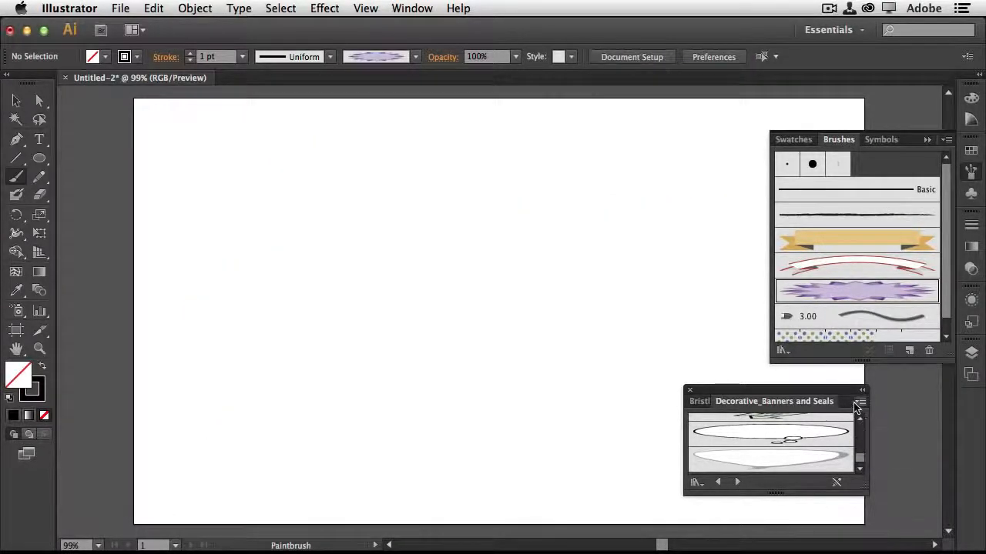
Step: Open the Bristle Brush Library alongside the Decorative_Banners and Seals library
{"action": "left_click", "coordinate": [860, 403]}
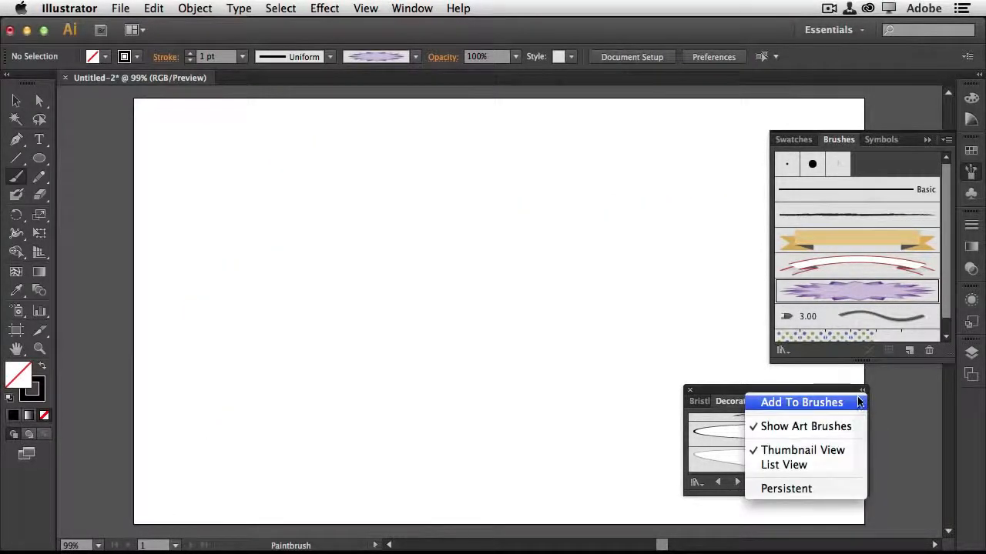
{"action": "left_click", "coordinate": [856, 402]}
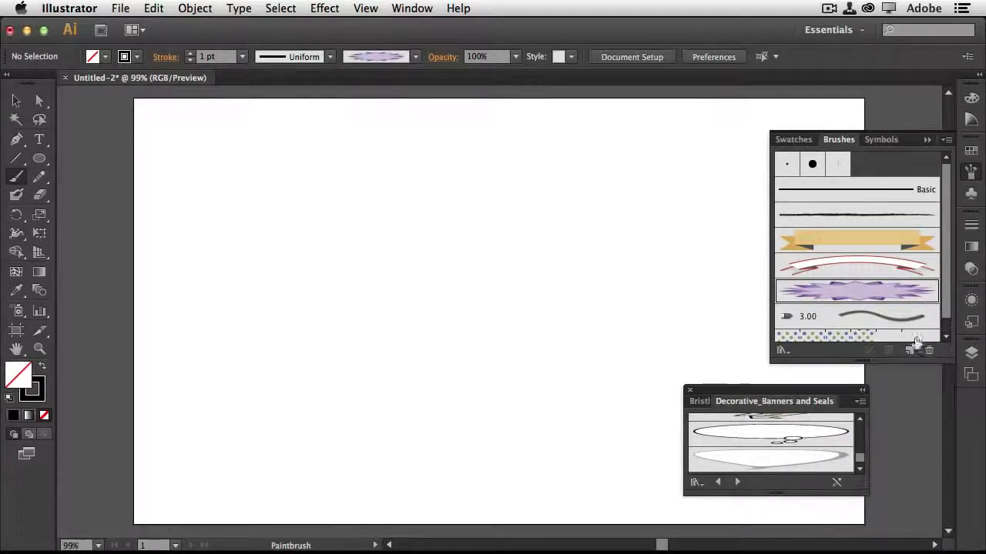
{"action": "left_click", "coordinate": [946, 139]}
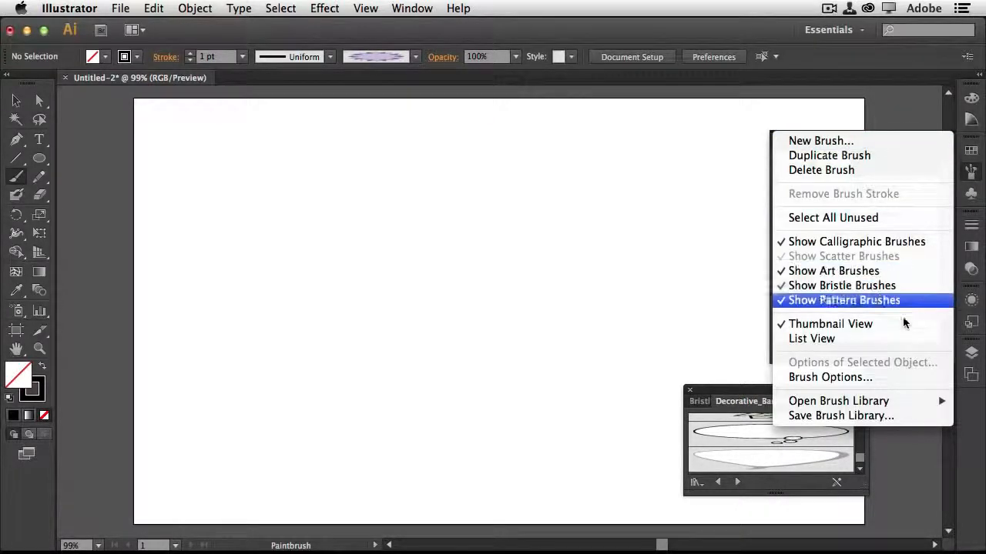
{"action": "mouse_move", "coordinate": [883, 404]}
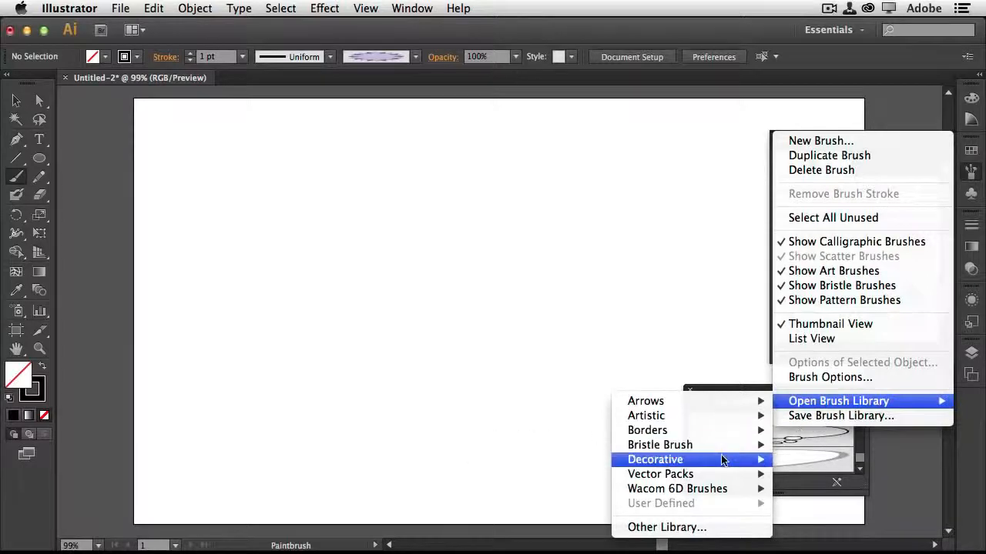
{"action": "mouse_move", "coordinate": [715, 450]}
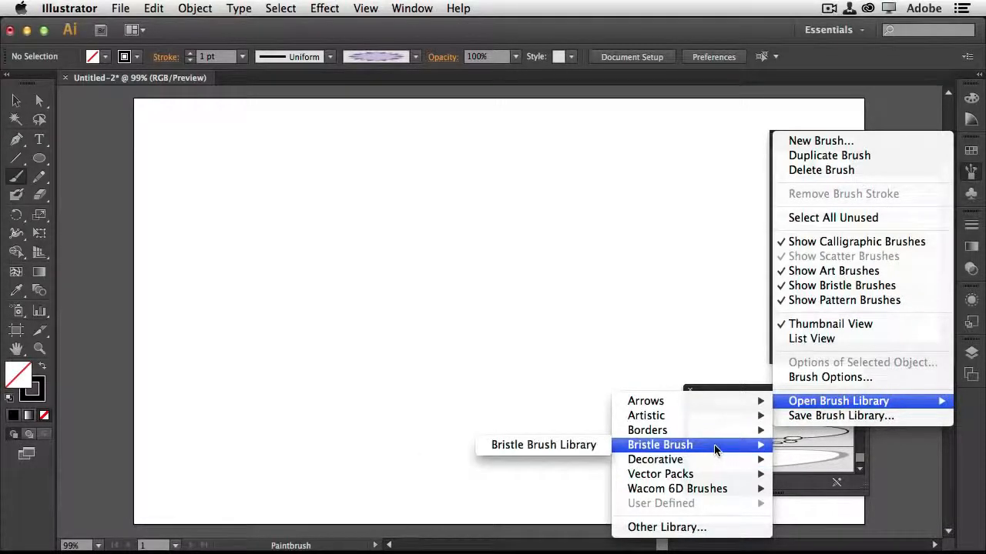
{"action": "left_click", "coordinate": [591, 446]}
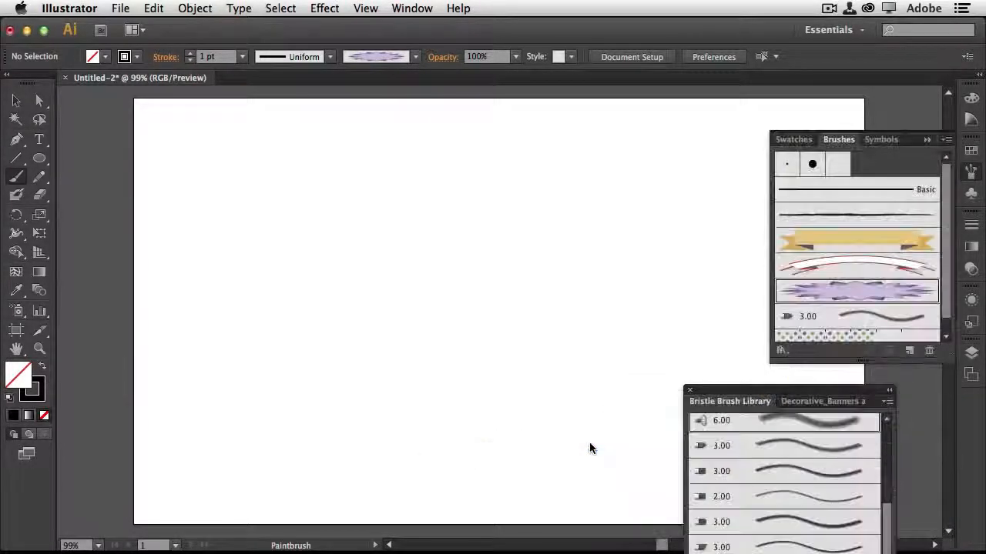
Step: Open the Artistic_Calligraphic brush library and move the group of brush libraries further over the artboard
{"action": "left_click", "coordinate": [947, 140]}
{"action": "mouse_move", "coordinate": [871, 401]}
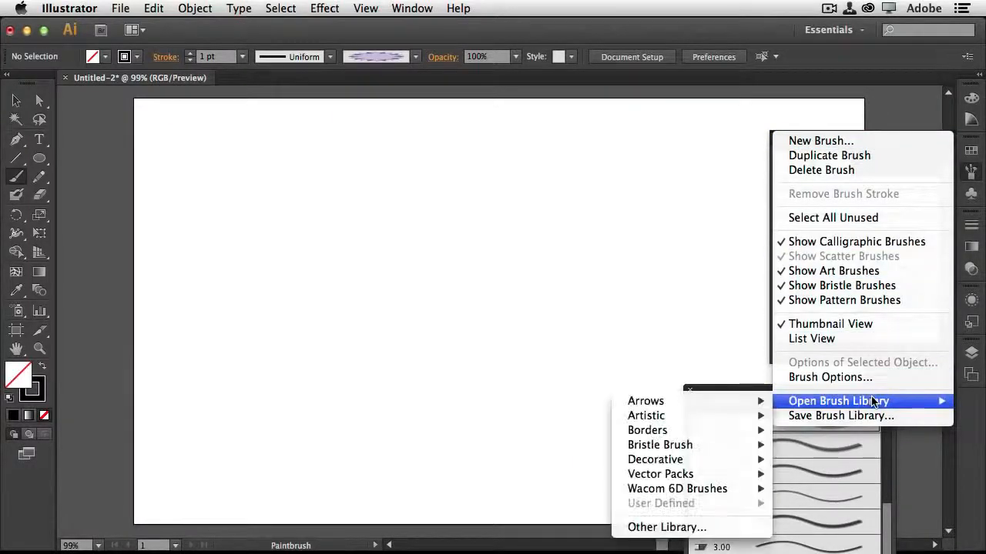
{"action": "mouse_move", "coordinate": [724, 417]}
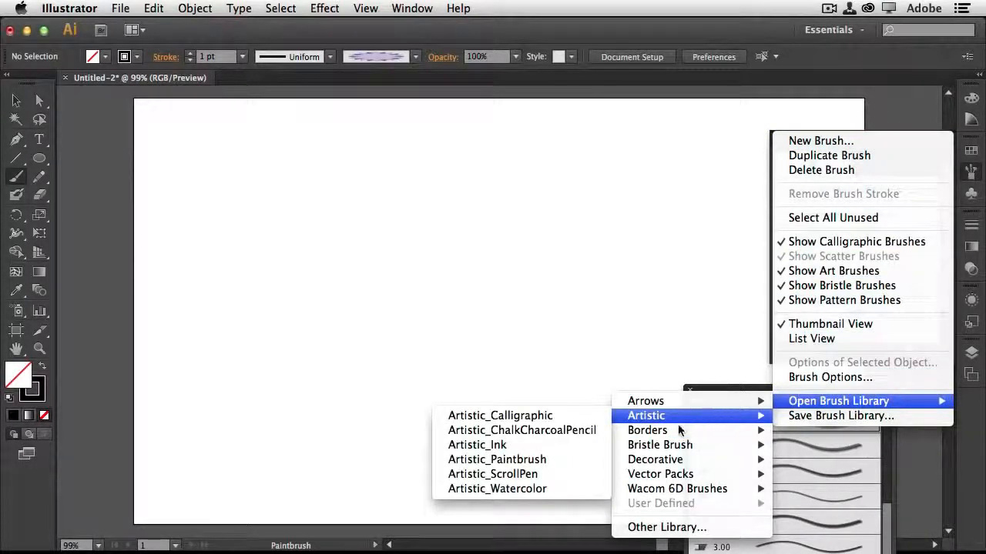
{"action": "mouse_move", "coordinate": [642, 429]}
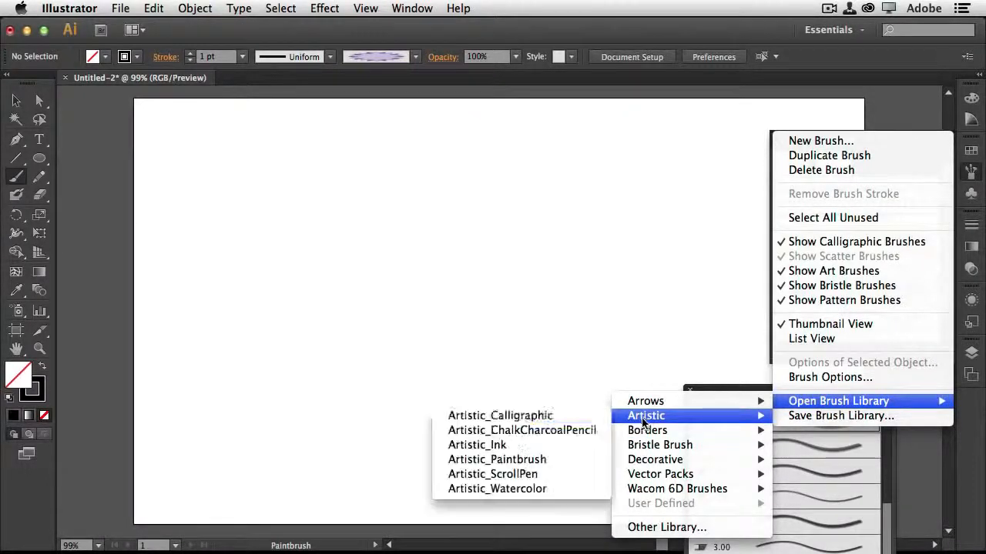
{"action": "left_click", "coordinate": [572, 420]}
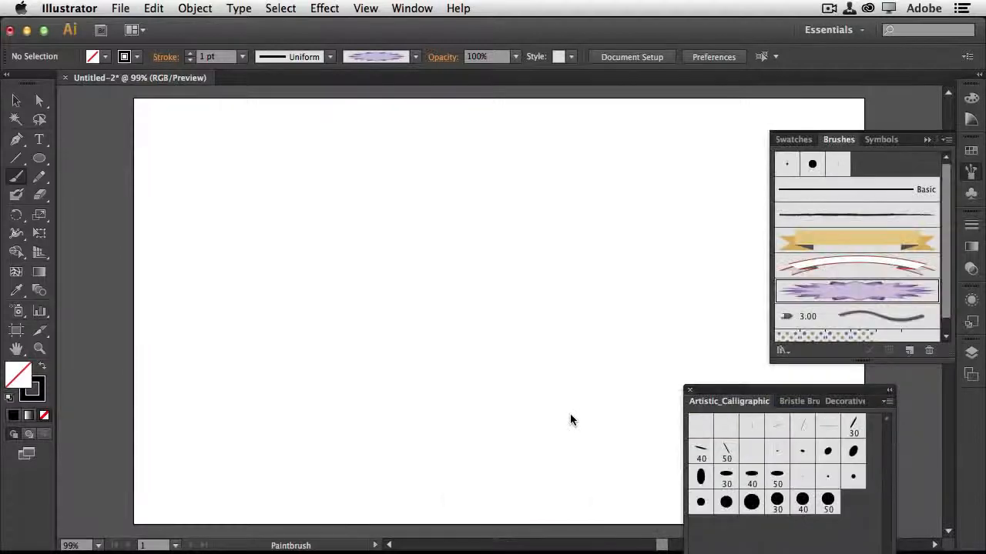
{"action": "left_click_drag", "start_coordinate": [824, 387], "coordinate": [732, 347]}
Step: Look through the open brush libraries and paint a diagonal stroke in the lower middle of the artboard with the 6.00 bristle brush
{"action": "left_click", "coordinate": [707, 361]}
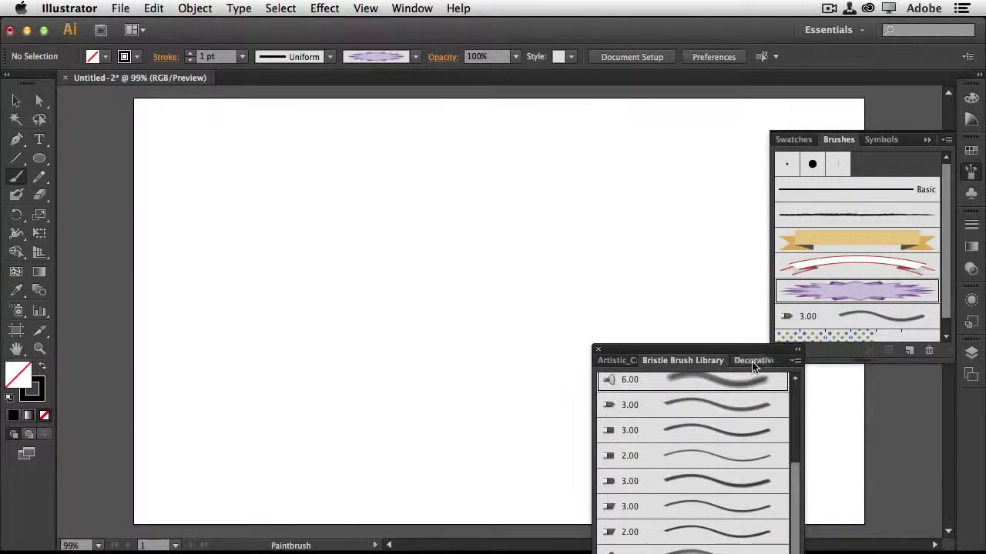
{"action": "left_click", "coordinate": [749, 362]}
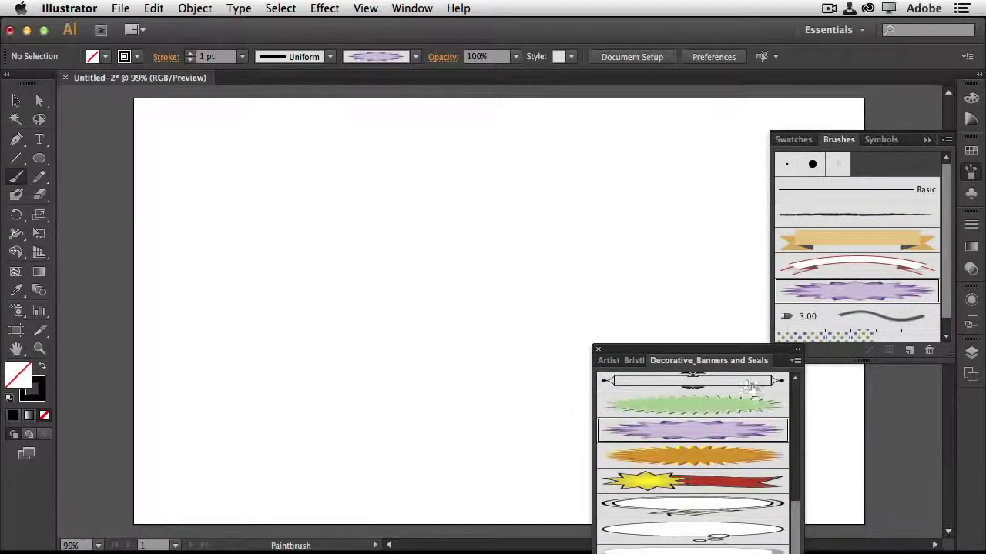
{"action": "left_click", "coordinate": [642, 363]}
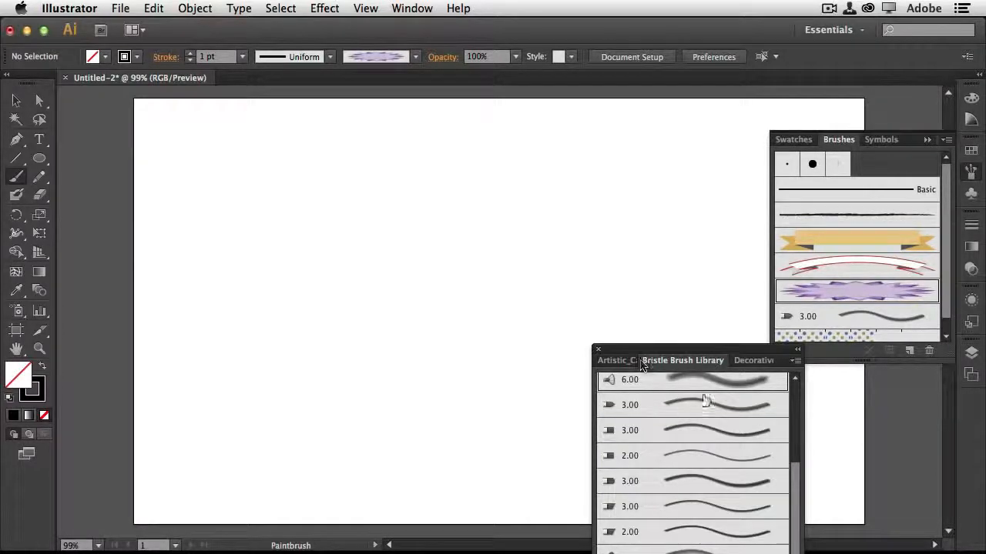
{"action": "left_click", "coordinate": [705, 383]}
{"action": "mouse_move", "coordinate": [317, 454]}
{"action": "left_mouse_down"}
{"action": "mouse_move", "coordinate": [464, 310]}
{"action": "mouse_move", "coordinate": [510, 283]}
{"action": "left_mouse_up"}
Step: Paint a short diagonal stroke and a longer wavy stroke above it with the 50 pt. Flat brush from the Artistic_Calligraphic library
{"action": "left_click", "coordinate": [613, 362]}
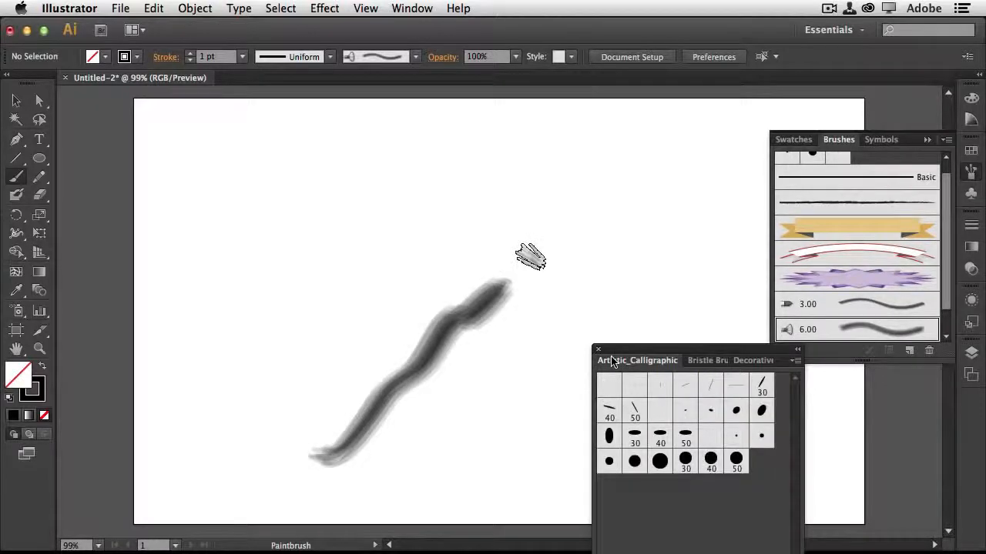
{"action": "left_click", "coordinate": [635, 410]}
{"action": "mouse_move", "coordinate": [245, 402]}
{"action": "left_mouse_down"}
{"action": "mouse_move", "coordinate": [284, 402]}
{"action": "mouse_move", "coordinate": [392, 285]}
{"action": "mouse_move", "coordinate": [427, 273]}
{"action": "left_mouse_up"}
{"action": "mouse_move", "coordinate": [188, 275]}
{"action": "left_mouse_down"}
{"action": "mouse_move", "coordinate": [309, 185]}
{"action": "mouse_move", "coordinate": [371, 224]}
{"action": "mouse_move", "coordinate": [521, 182]}
{"action": "mouse_move", "coordinate": [544, 165]}
{"action": "left_mouse_up"}
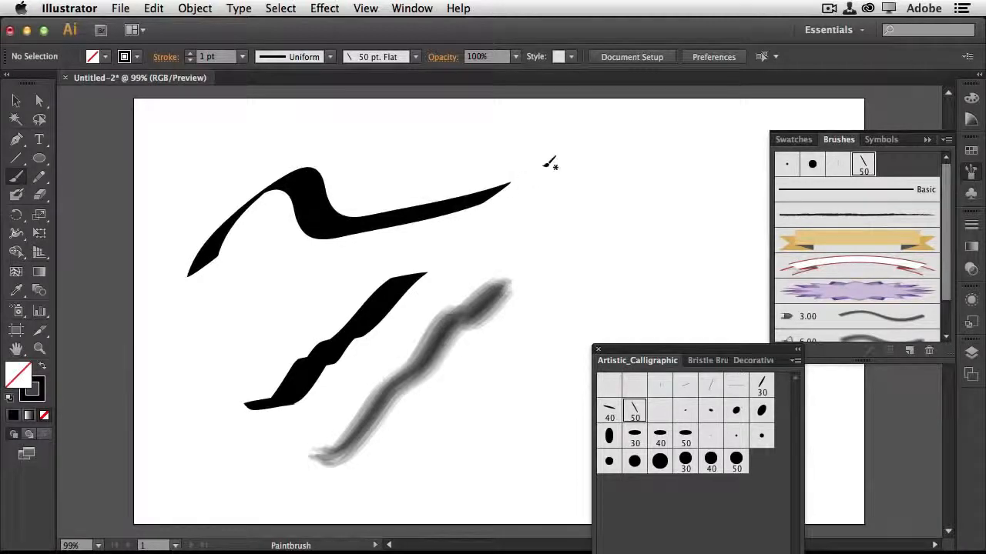
Step: Paint a short diagonal and a longer horizontal stroke with the red megaphone banner brush from the Decorative_Banners and Seals library
{"action": "left_click", "coordinate": [751, 360]}
{"action": "left_click", "coordinate": [796, 420]}
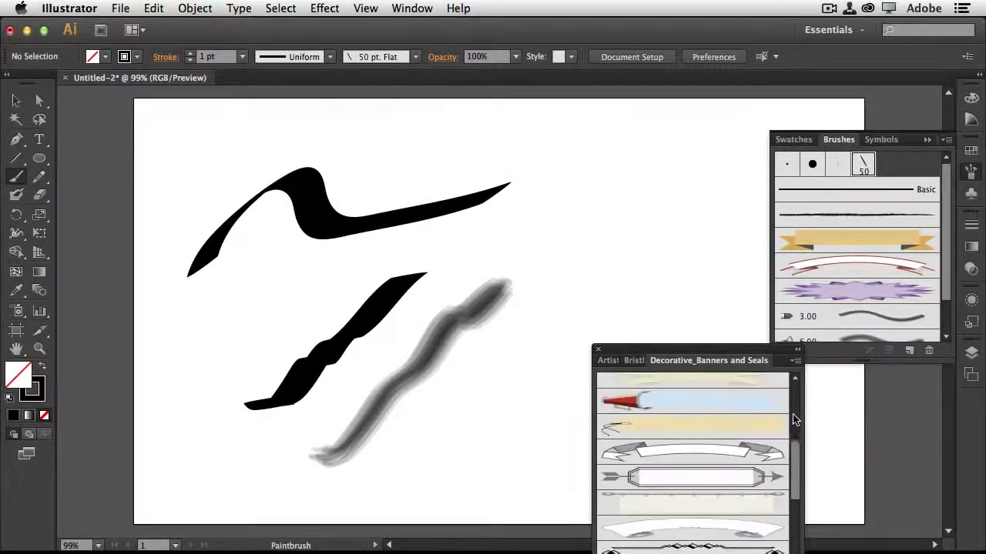
{"action": "left_click", "coordinate": [693, 400]}
{"action": "left_click_drag", "start_coordinate": [493, 445], "coordinate": [532, 397]}
{"action": "left_click_drag", "start_coordinate": [495, 241], "coordinate": [639, 233]}
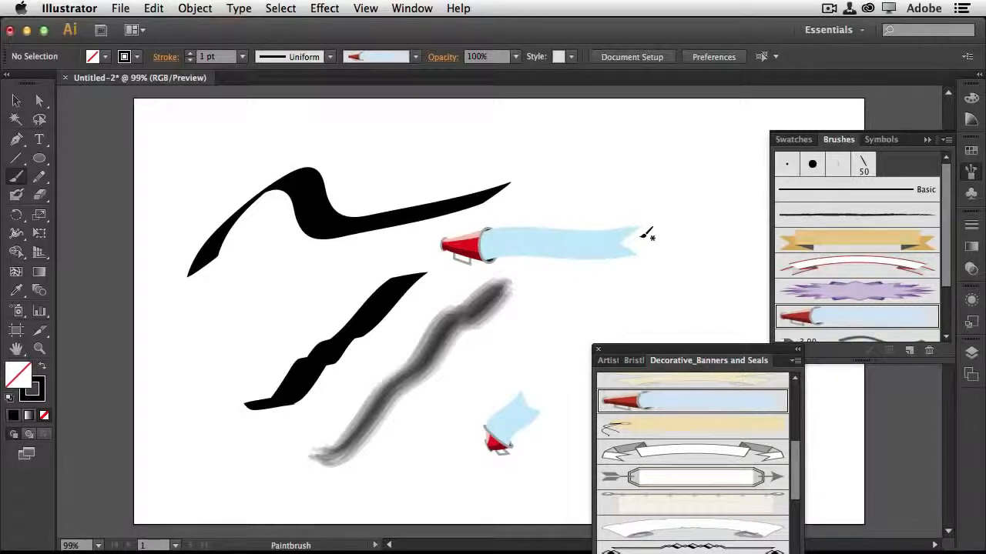
Step: Delete all artwork from the artboard and close the group of brush libraries
{"action": "key", "text": "super+a"}
{"action": "key", "text": "Delete"}
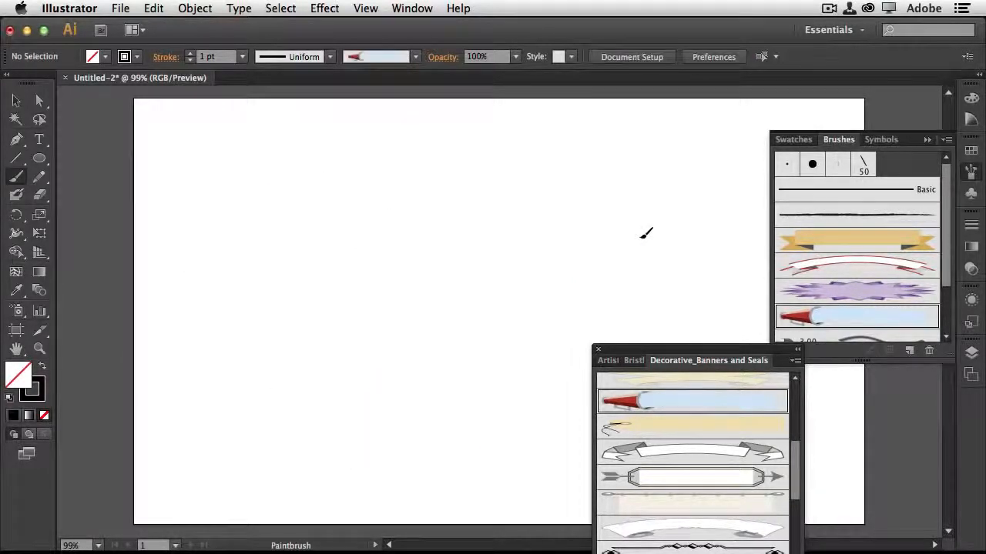
{"action": "left_click", "coordinate": [598, 351]}
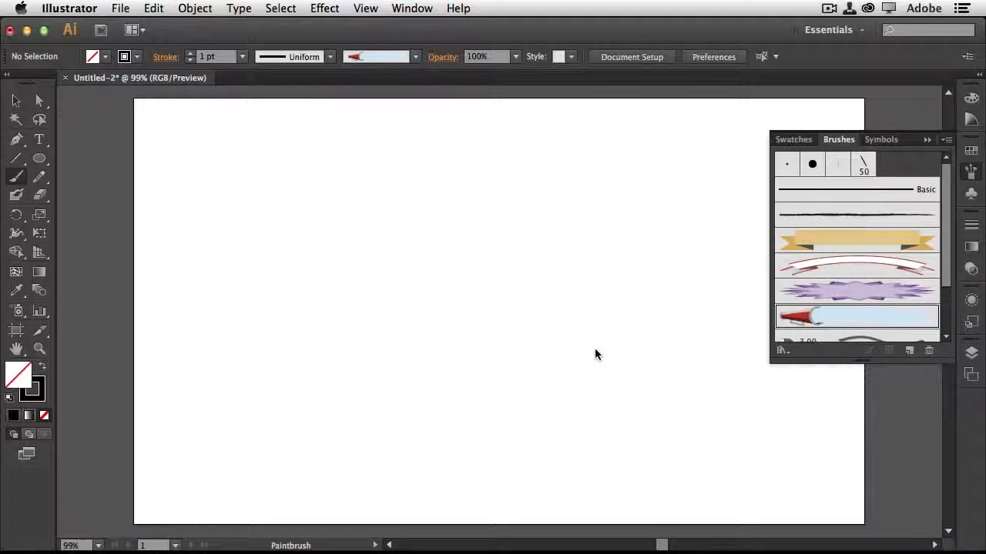
Step: Close the Untitled-2 document without saving and open the recent file Pluralist.ai
{"action": "left_click", "coordinate": [64, 77]}
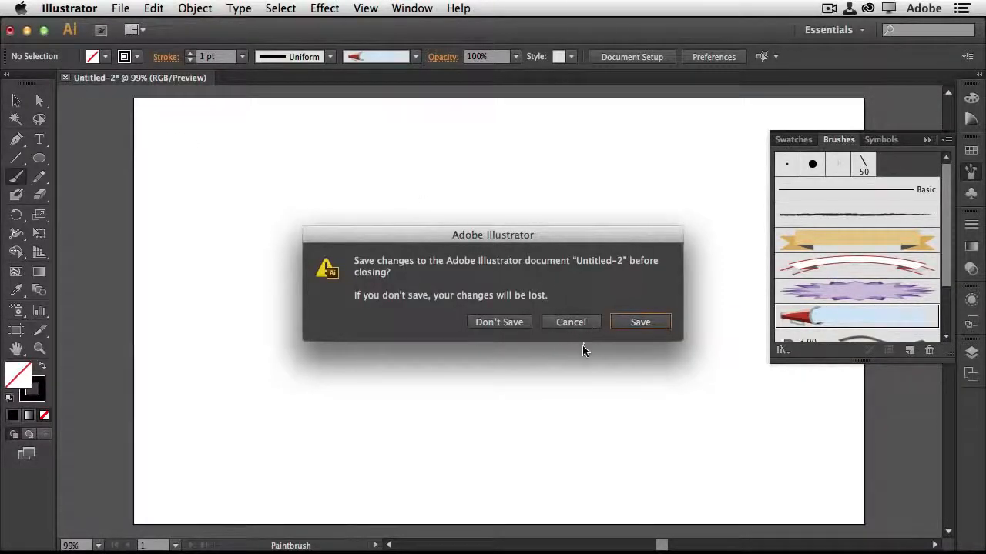
{"action": "left_click", "coordinate": [508, 323]}
{"action": "left_click", "coordinate": [123, 8]}
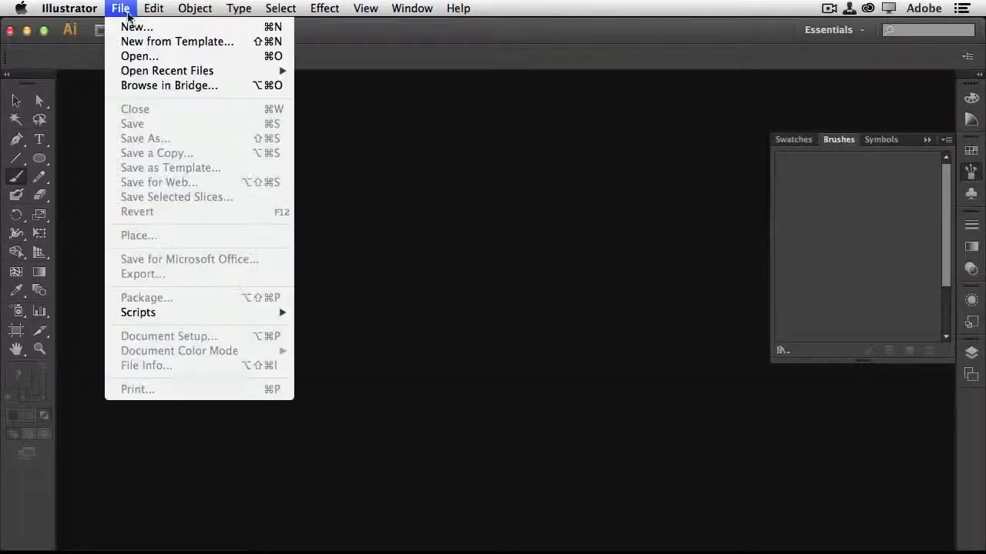
{"action": "mouse_move", "coordinate": [239, 74]}
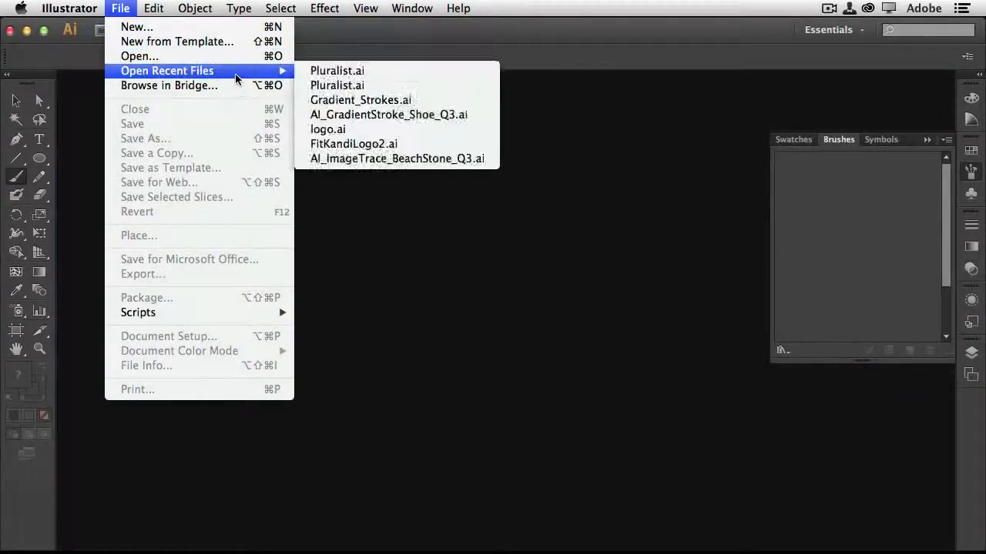
{"action": "left_click", "coordinate": [408, 83]}
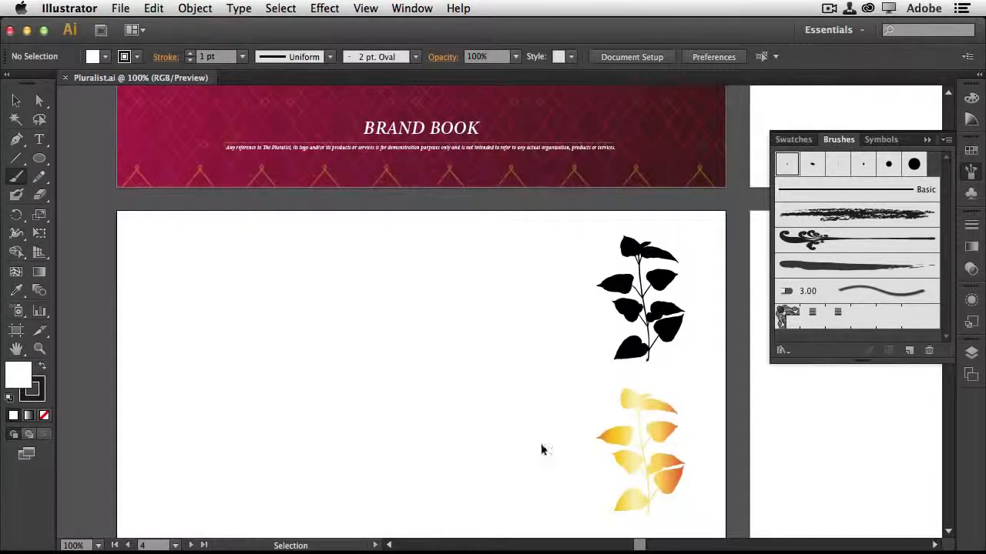
Step: Place greenleaf_med.jpg from the Links folder as a linked image on the artboard with the leaf artwork
{"action": "key", "text": "b"}
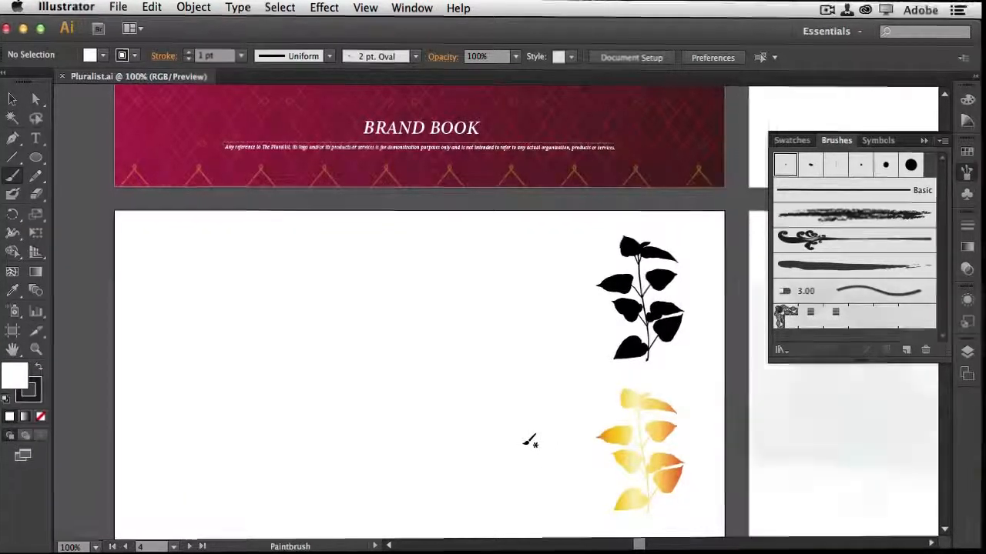
{"action": "key", "text": "space"}
{"action": "mouse_move", "coordinate": [530, 453]}
{"action": "left_mouse_down"}
{"action": "mouse_move", "coordinate": [541, 385]}
{"action": "mouse_move", "coordinate": [535, 356]}
{"action": "mouse_move", "coordinate": [522, 358]}
{"action": "left_mouse_up"}
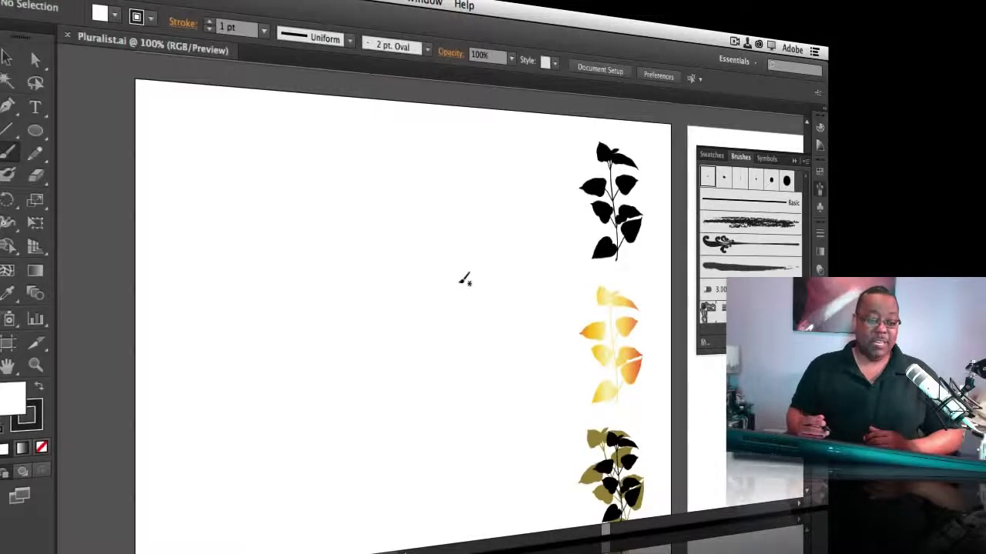
{"action": "left_click", "coordinate": [133, 0]}
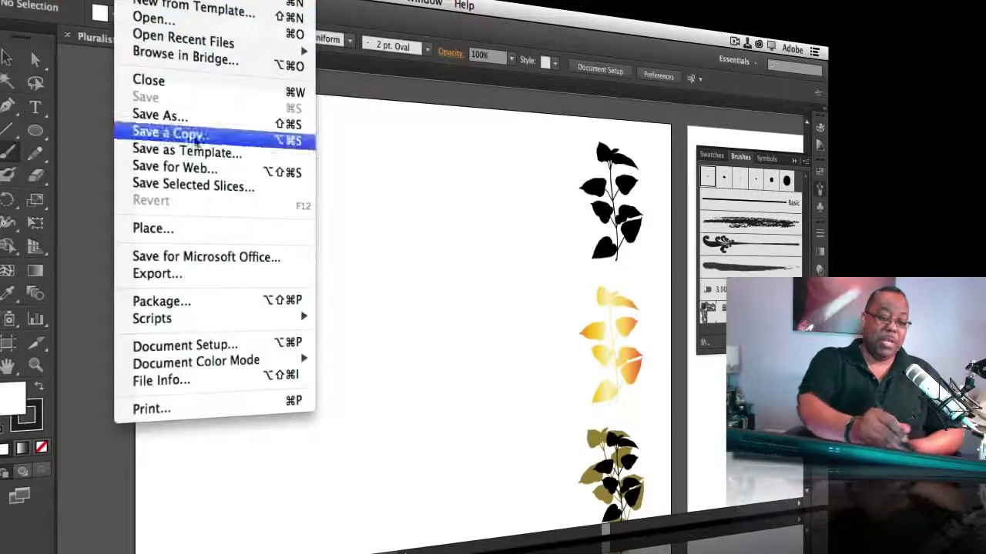
{"action": "left_click", "coordinate": [222, 229]}
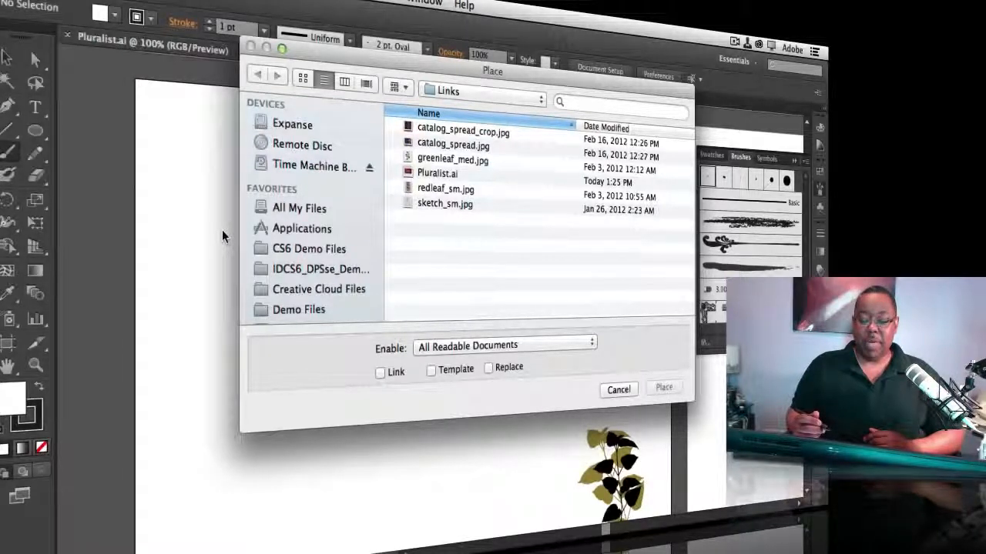
{"action": "left_click", "coordinate": [462, 160]}
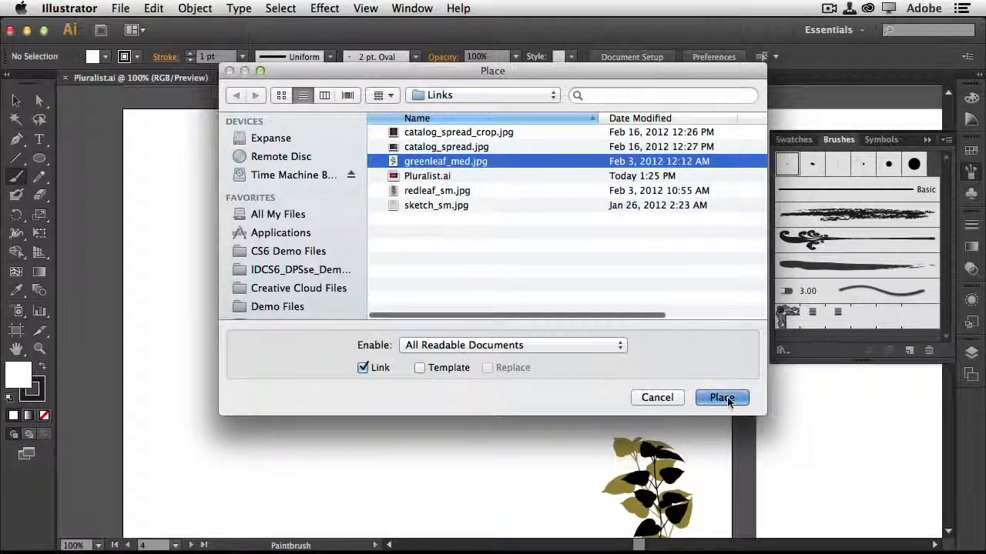
{"action": "left_click", "coordinate": [722, 398]}
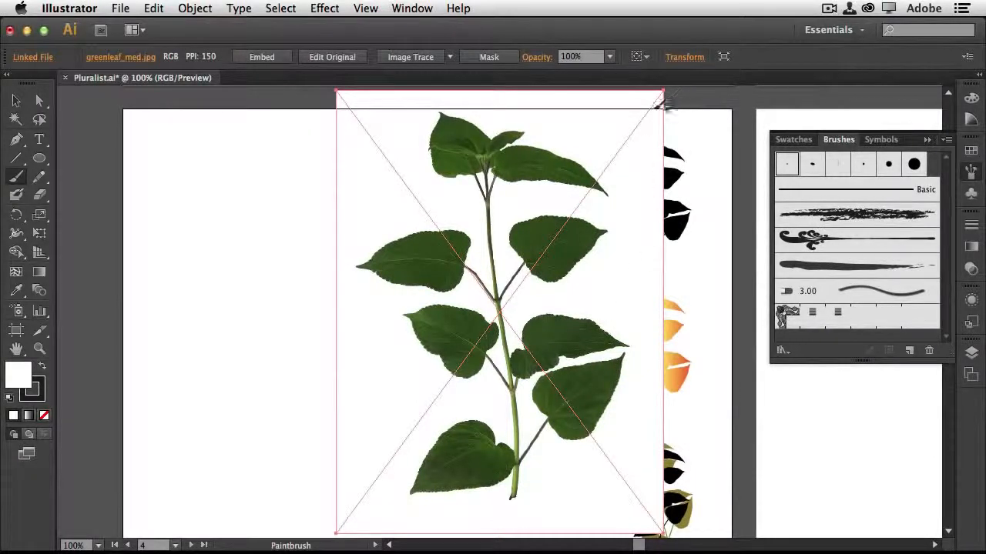
Step: Scale the placed leaf image down to about 243 PPI and move it to the empty left side of the artboard
{"action": "key", "text": "v"}
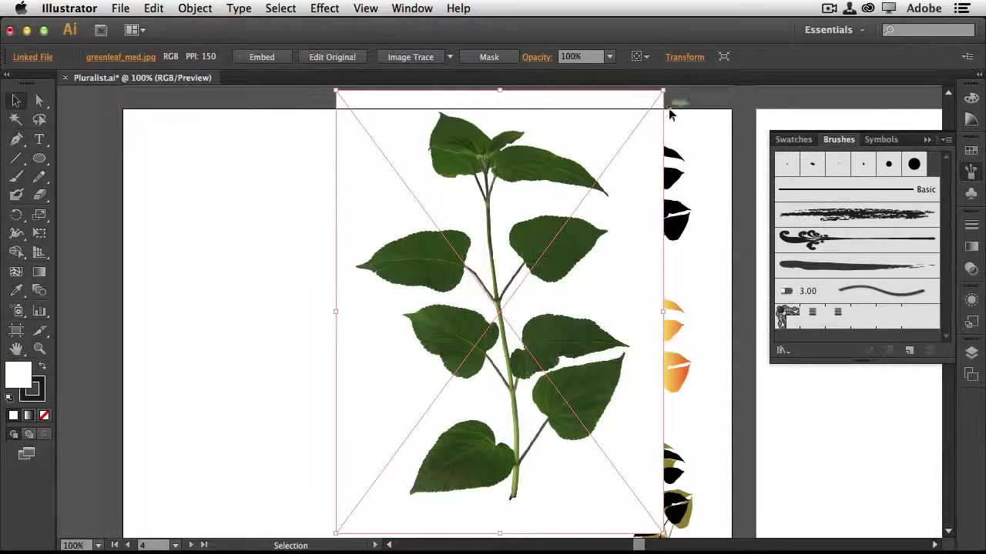
{"action": "left_click_drag", "start_coordinate": [665, 91], "coordinate": [538, 260]}
{"action": "left_click_drag", "start_coordinate": [466, 408], "coordinate": [349, 335]}
Step: Examine the pixels along the edge and tip of a leaf in the placed image at up to 1200% zoom, and return to 100%
{"action": "key", "text": "super"}
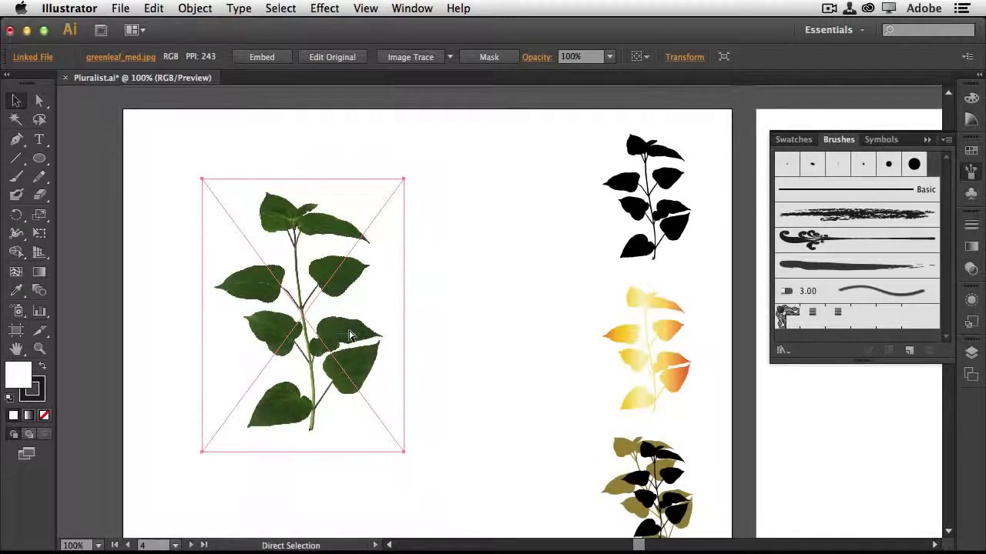
{"action": "key", "text": "super+equal"}
{"action": "key", "text": "super+equal"}
{"action": "key", "text": "super+equal"}
{"action": "key", "text": "super+equal"}
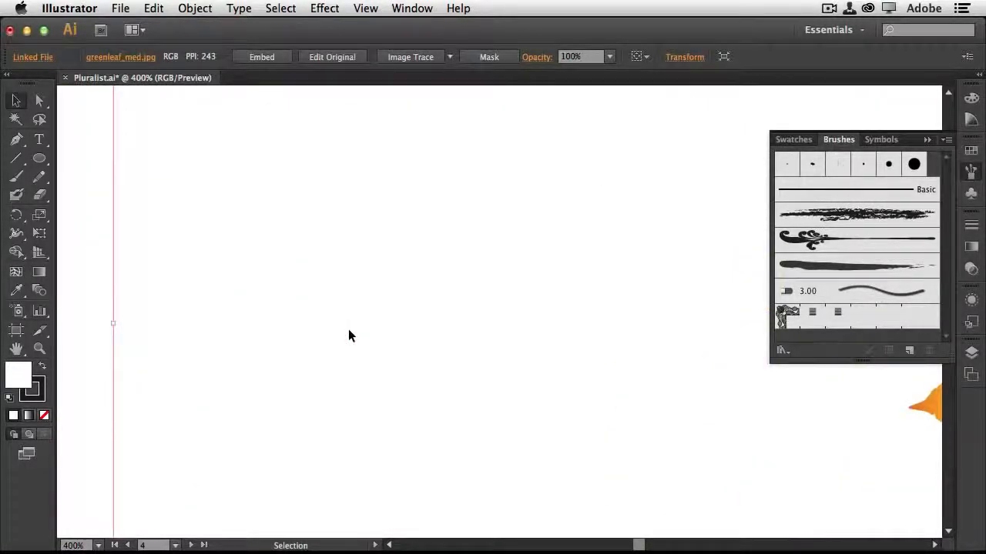
{"action": "key", "text": "space"}
{"action": "left_click_drag", "start_coordinate": [311, 401], "coordinate": [667, 363]}
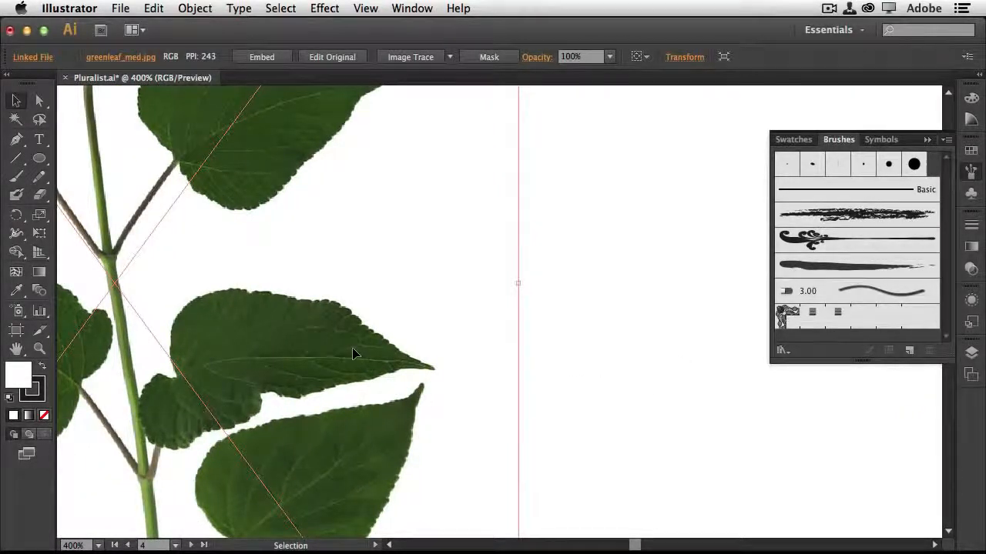
{"action": "key", "text": "super+equal"}
{"action": "key", "text": "super+equal"}
{"action": "key", "text": "super+equal"}
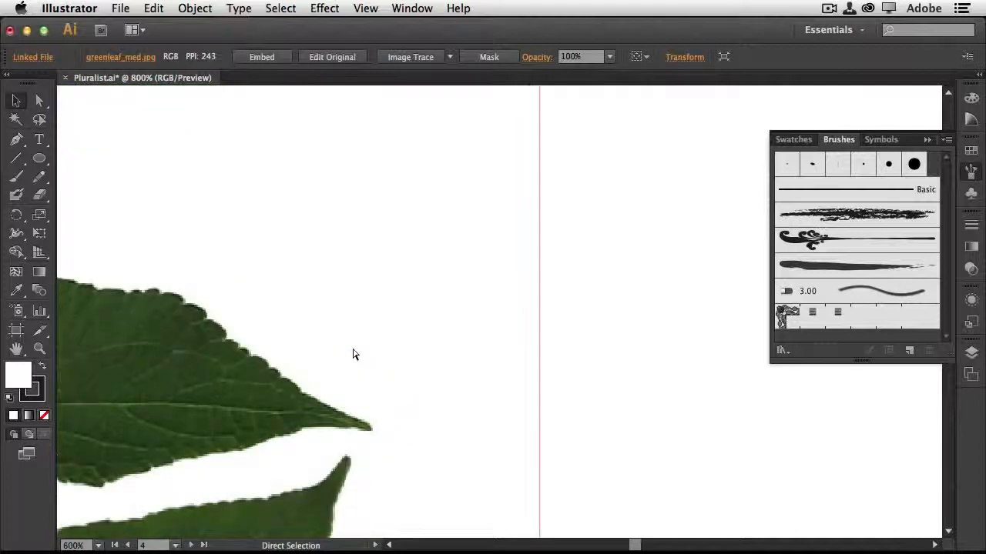
{"action": "key", "text": "space"}
{"action": "left_click_drag", "start_coordinate": [260, 442], "coordinate": [575, 353]}
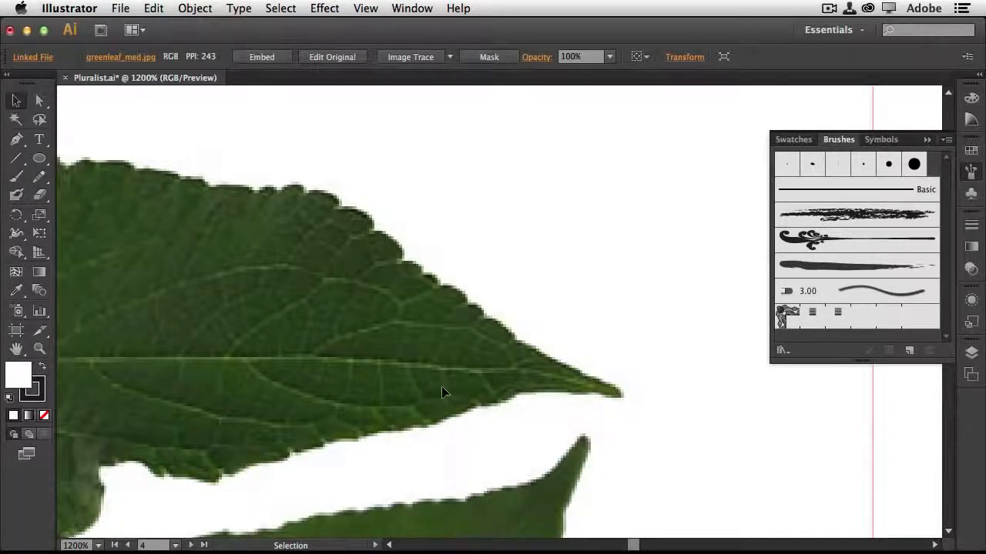
{"action": "key", "text": "super+minus"}
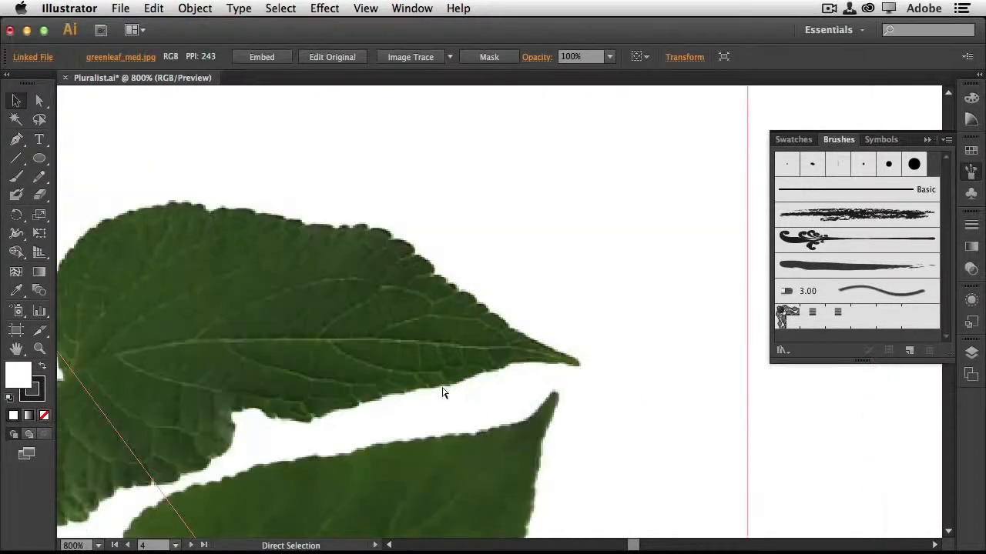
{"action": "key", "text": "super+minus"}
{"action": "key", "text": "super+minus"}
{"action": "key", "text": "super+minus"}
{"action": "key", "text": "super+minus"}
{"action": "key", "text": "super+minus"}
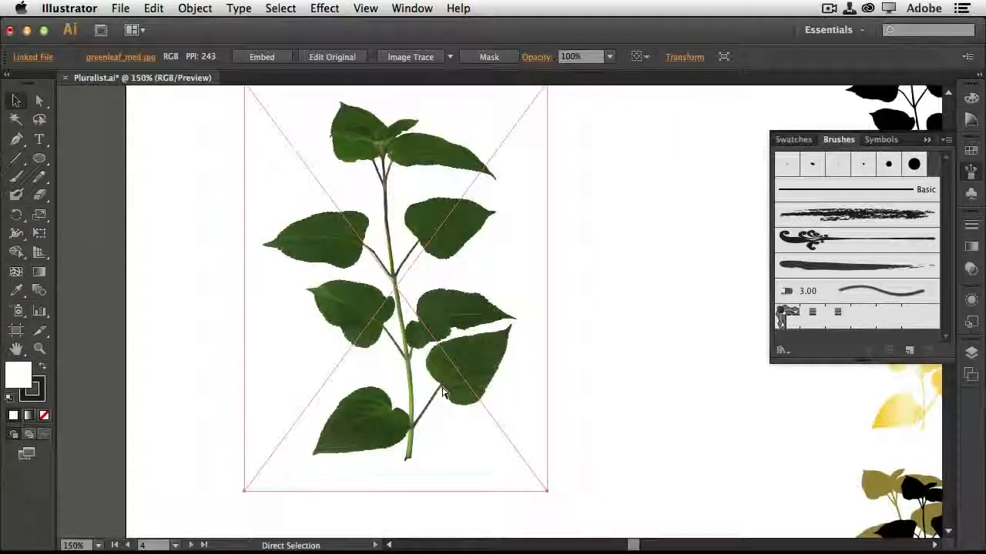
{"action": "key", "text": "super+minus"}
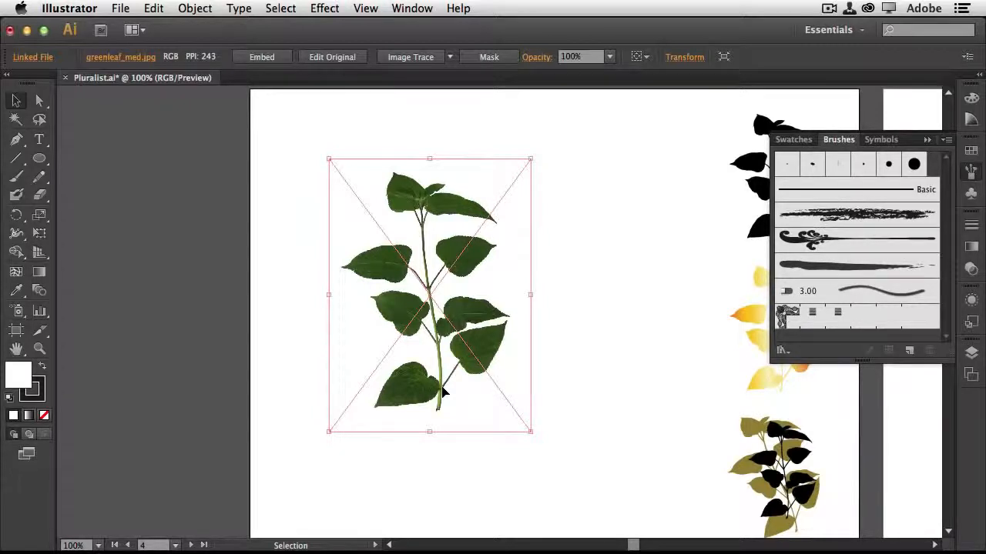
Step: Hide the brush library and open the Image Trace settings beside the placed leaf image
{"action": "left_click", "coordinate": [927, 139]}
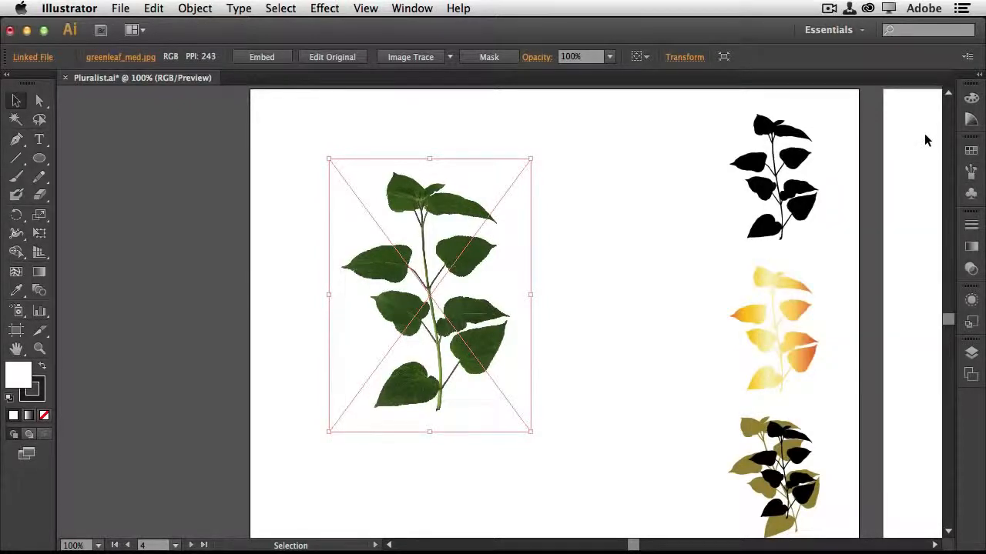
{"action": "left_click", "coordinate": [420, 10]}
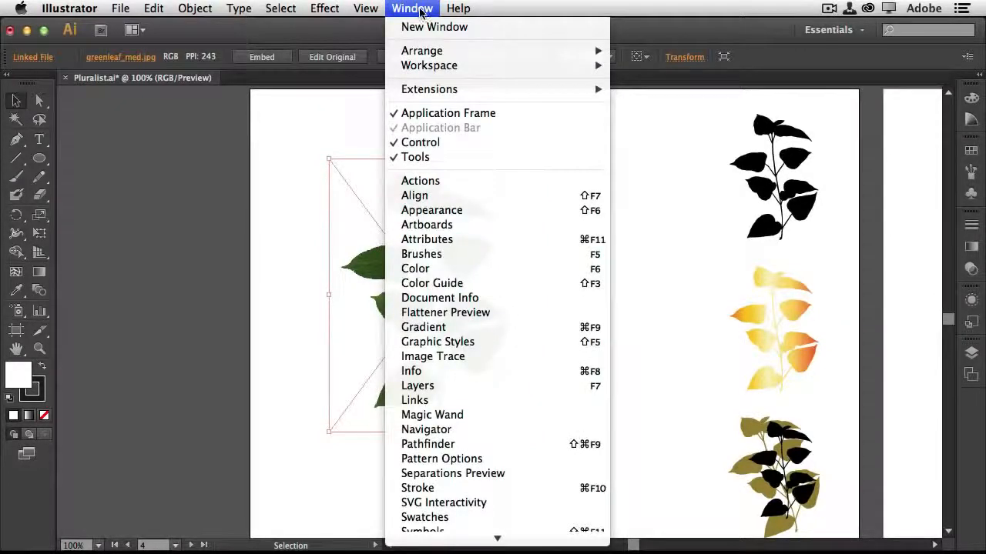
{"action": "mouse_move", "coordinate": [494, 536]}
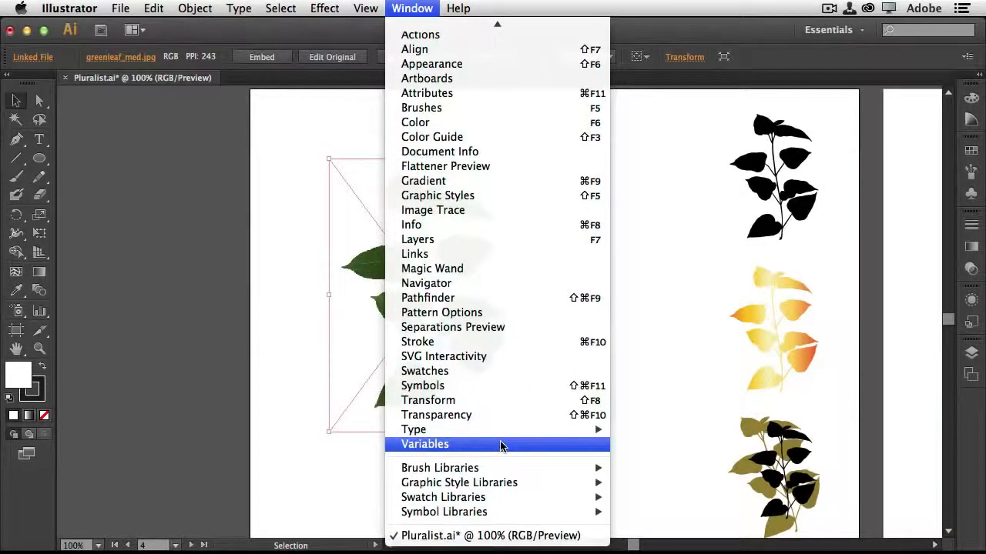
{"action": "mouse_move", "coordinate": [504, 432]}
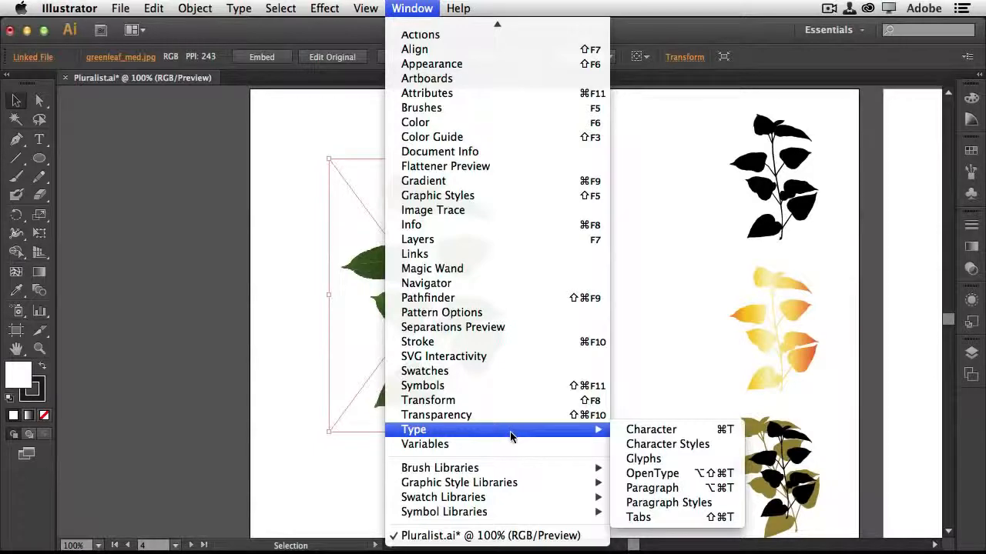
{"action": "left_click", "coordinate": [508, 209]}
{"action": "left_click_drag", "start_coordinate": [685, 182], "coordinate": [840, 144]}
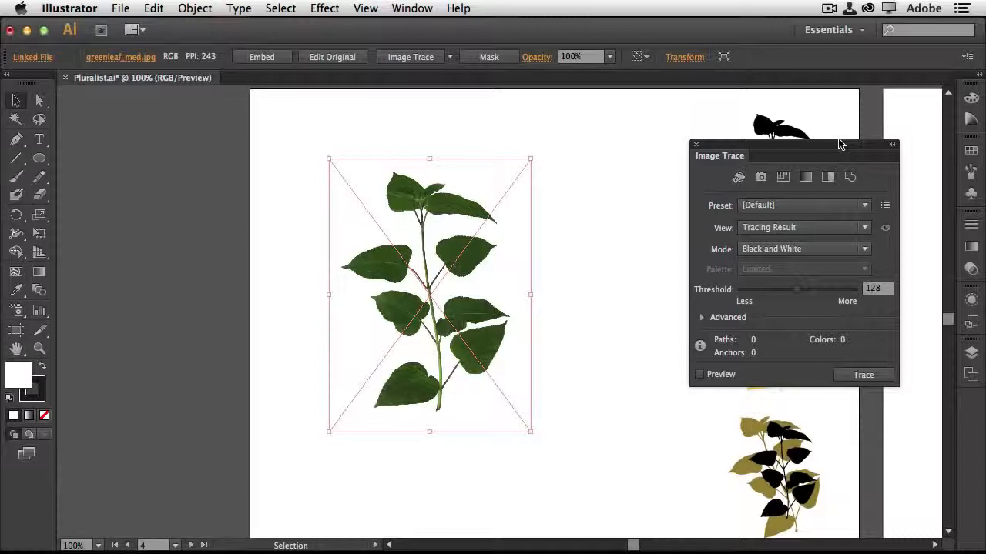
Step: Trace the leaf image with the Low Fidelity Photo preset and inspect the traced leaf edges at up to 4800% zoom
{"action": "left_click", "coordinate": [835, 204]}
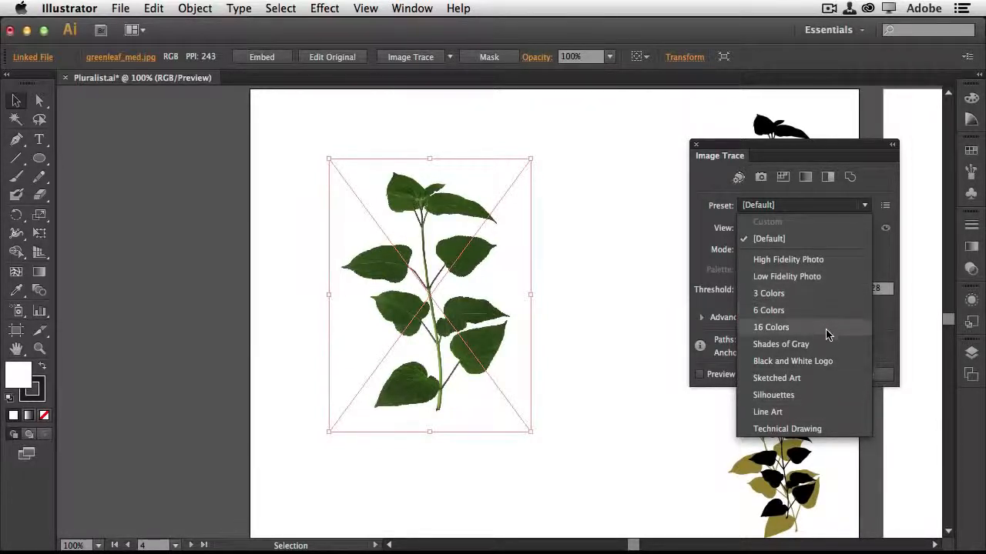
{"action": "key", "text": "Escape"}
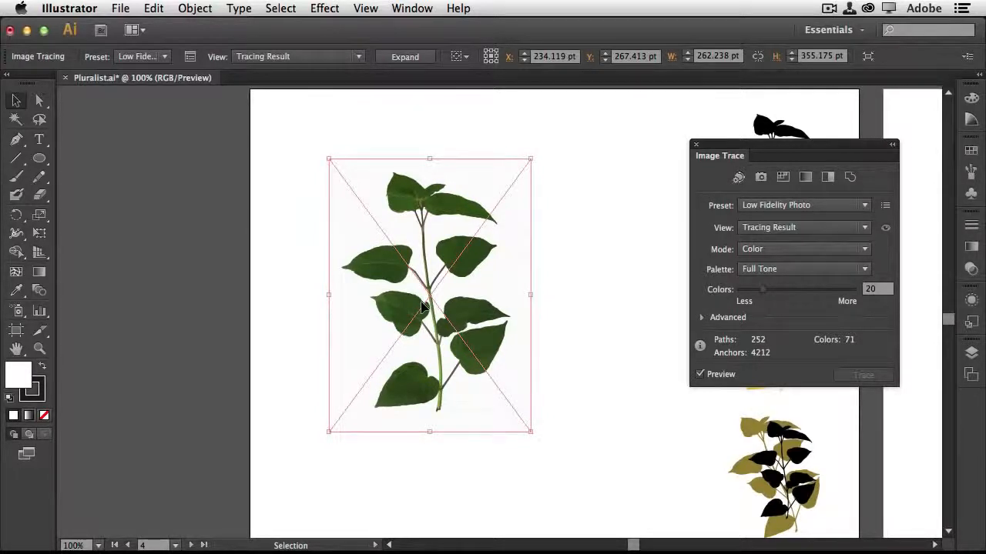
{"action": "scroll", "coordinate": [423, 307], "scroll_direction": "up", "scroll_amount": 6}
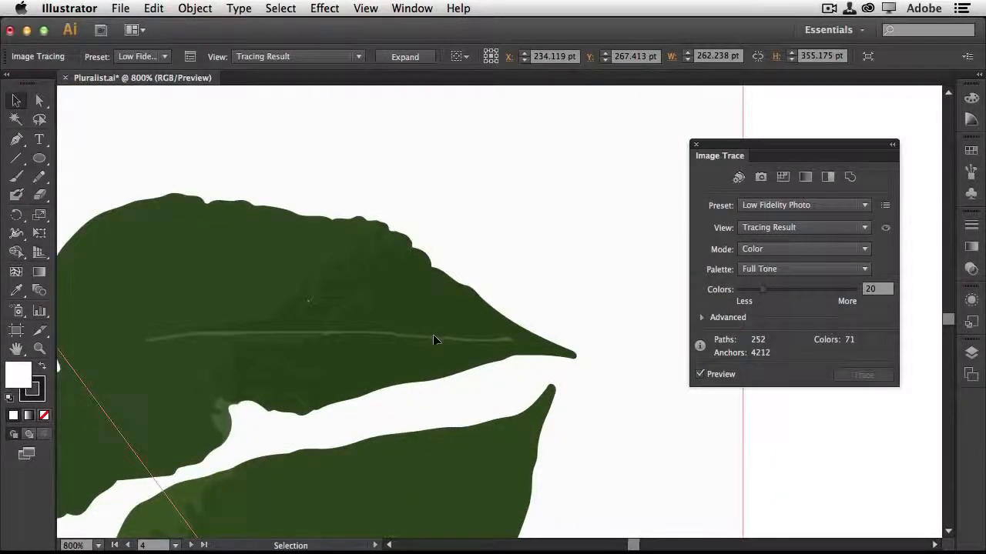
{"action": "scroll", "coordinate": [433, 339], "scroll_direction": "up", "scroll_amount": 5}
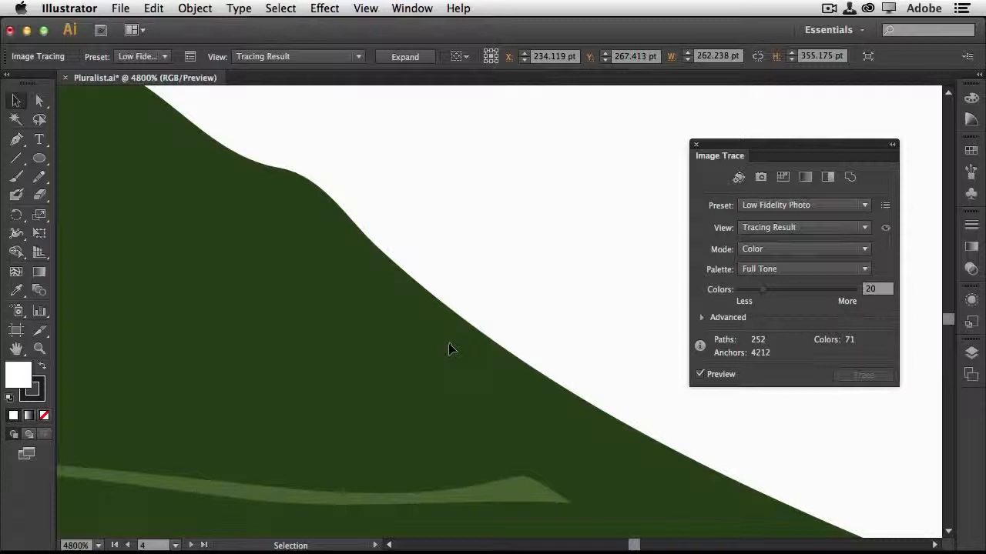
{"action": "scroll", "coordinate": [450, 349], "scroll_direction": "down", "scroll_amount": 3}
{"action": "scroll", "coordinate": [451, 350], "scroll_direction": "down", "scroll_amount": 8}
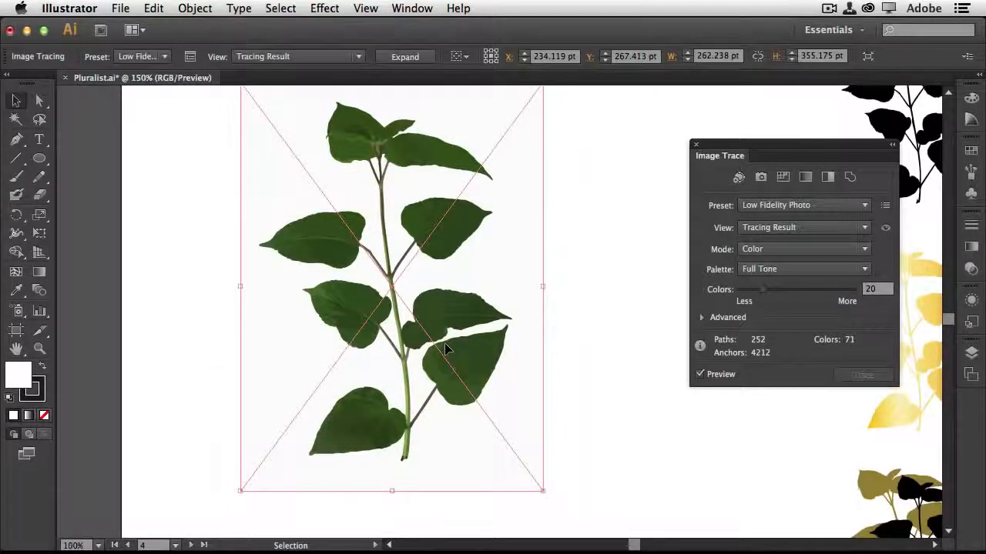
{"action": "scroll", "coordinate": [445, 350], "scroll_direction": "down", "scroll_amount": 2}
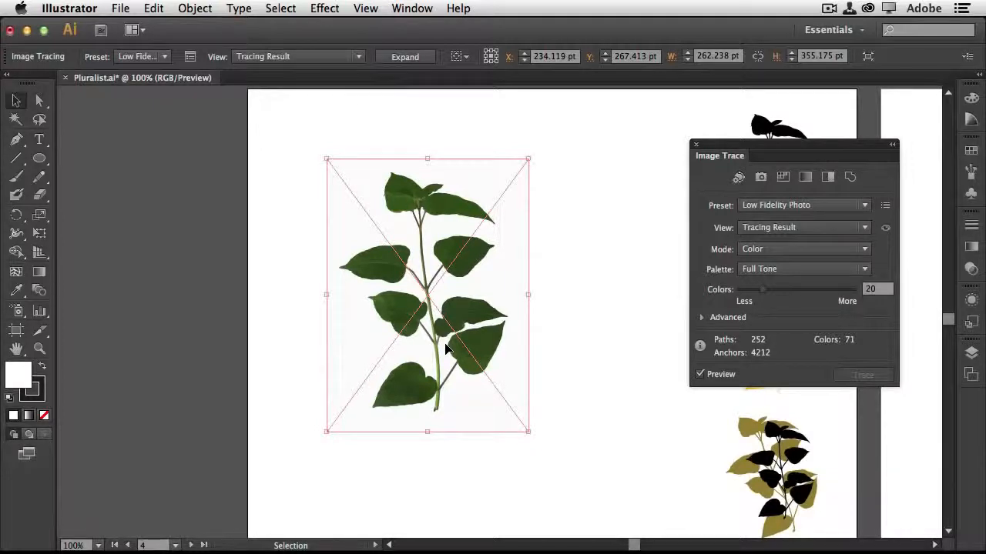
Step: Retrace the leaf image with the Shades of Gray preset and inspect the leaf tip at 800% zoom
{"action": "left_click", "coordinate": [818, 205]}
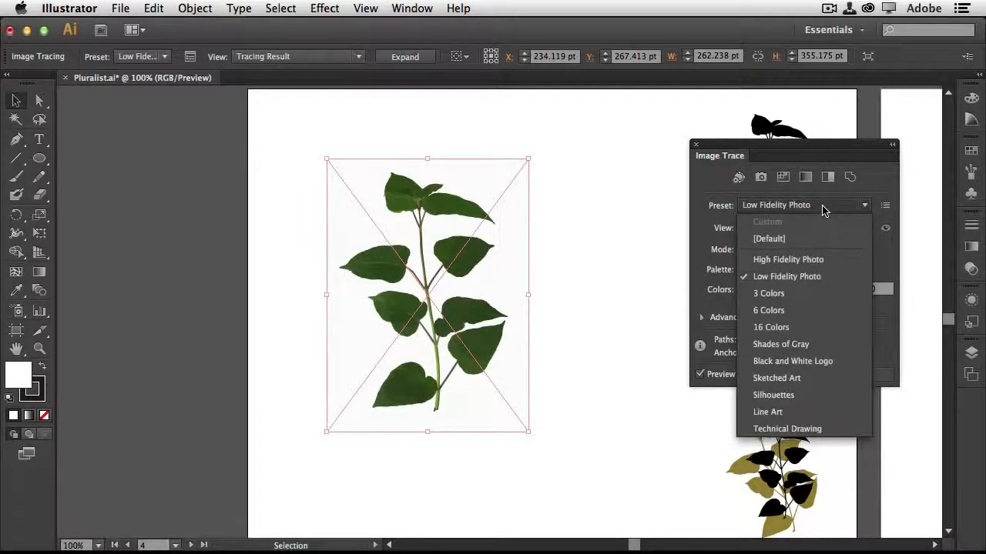
{"action": "left_click", "coordinate": [815, 344]}
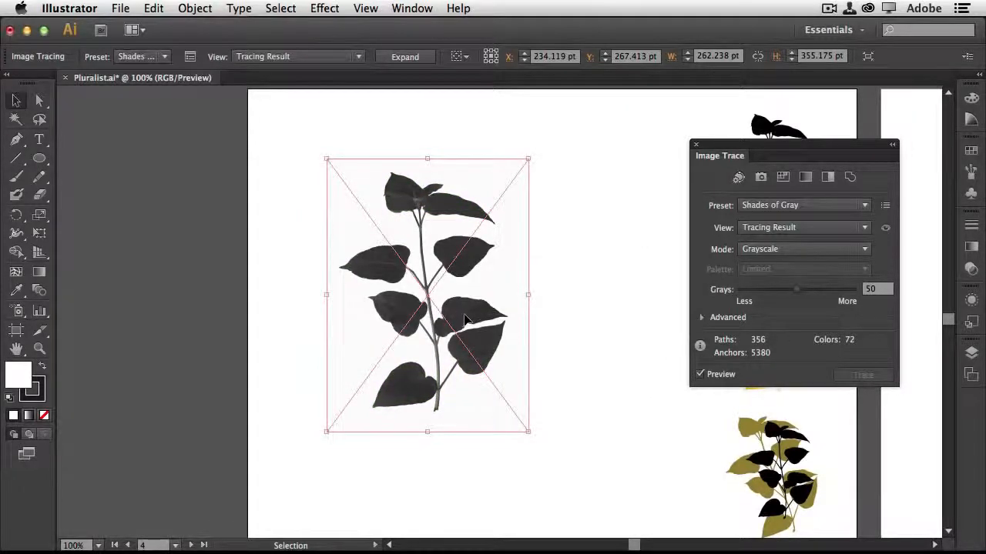
{"action": "key", "text": "super+equal"}
{"action": "key", "text": "super+equal"}
{"action": "key", "text": "super+equal"}
{"action": "key", "text": "super+equal"}
{"action": "key", "text": "super+equal"}
{"action": "key", "text": "super+equal"}
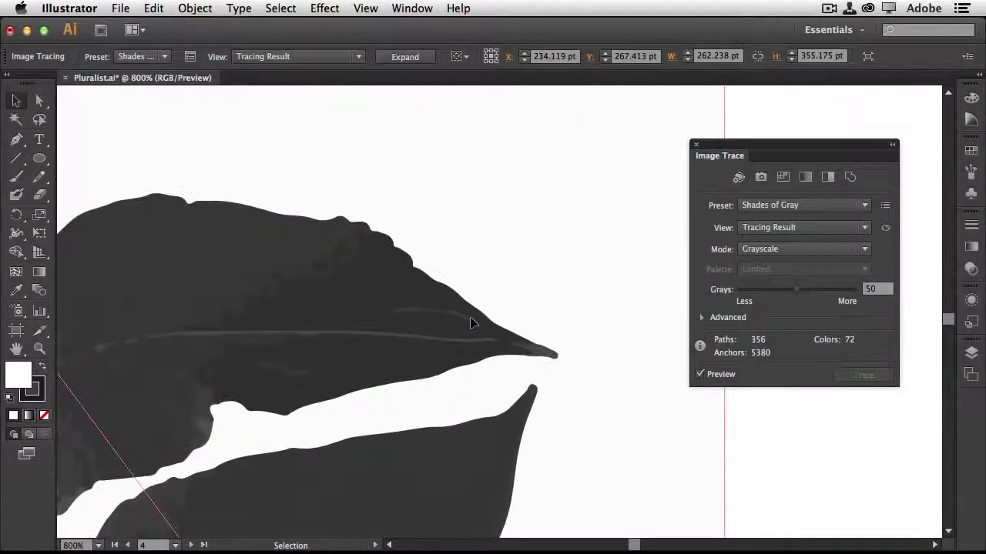
{"action": "key", "text": "super+minus"}
{"action": "key", "text": "super+minus"}
{"action": "key", "text": "super+minus"}
{"action": "key", "text": "super+minus"}
{"action": "key", "text": "super+minus"}
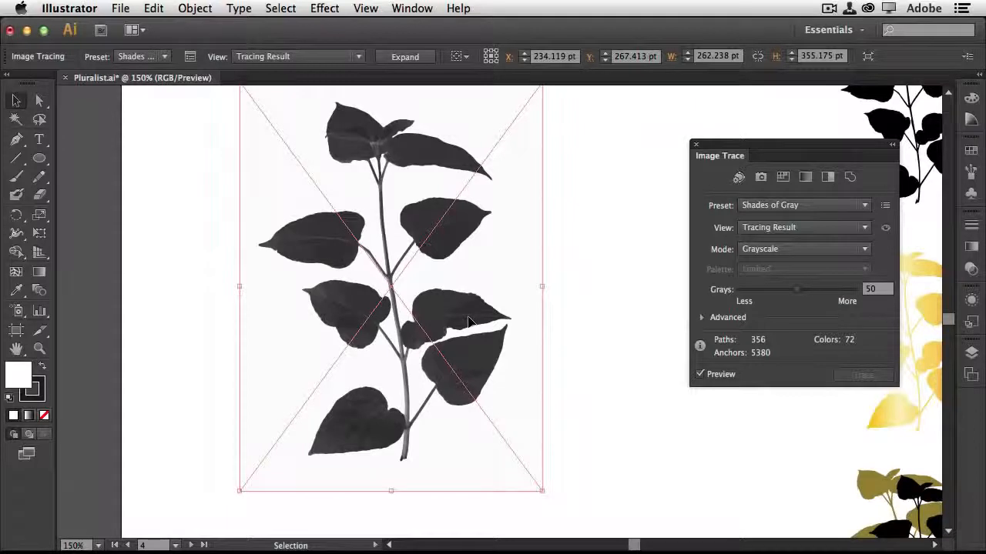
Step: Look through the tracing modes and presets and retrace the leaf image with the Line Art preset
{"action": "left_click", "coordinate": [807, 250]}
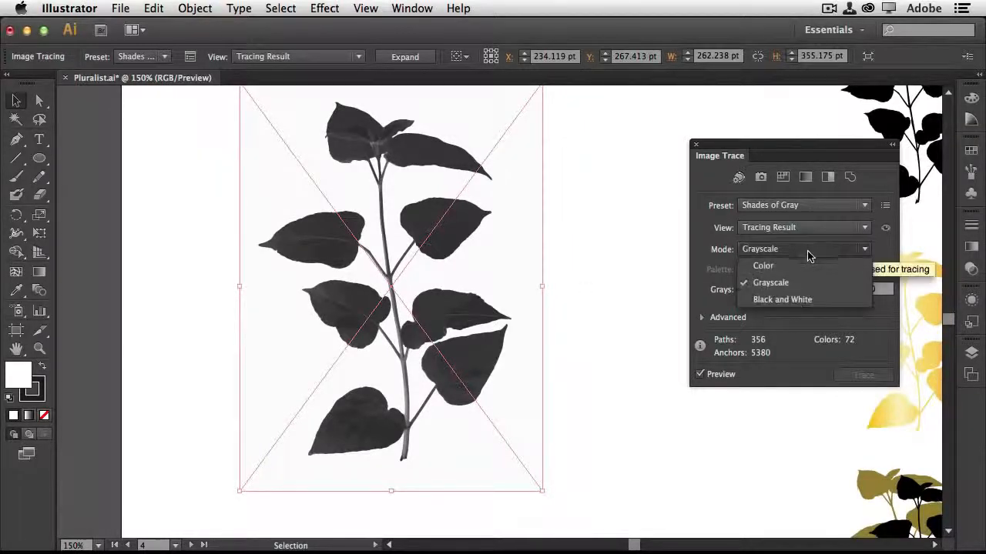
{"action": "left_click", "coordinate": [806, 206]}
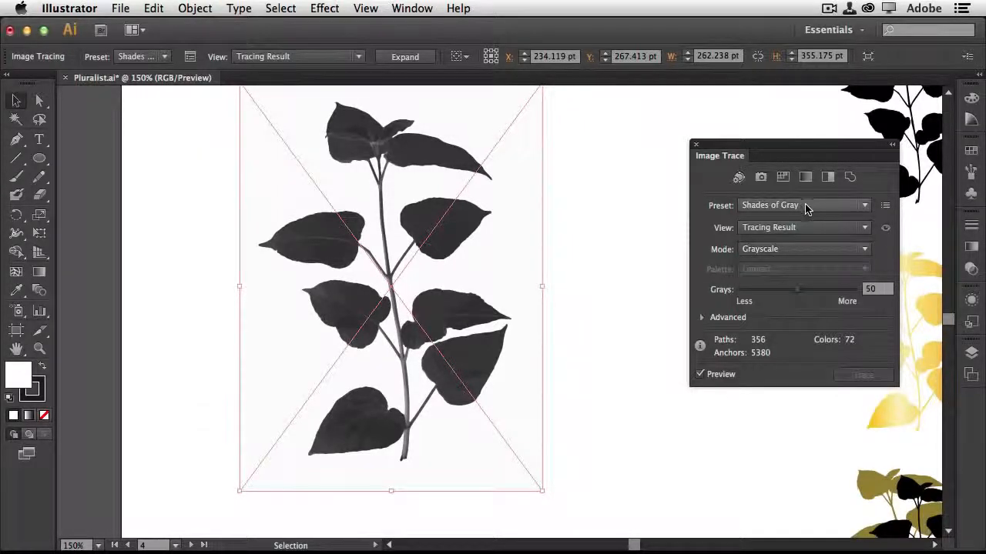
{"action": "left_click", "coordinate": [805, 207]}
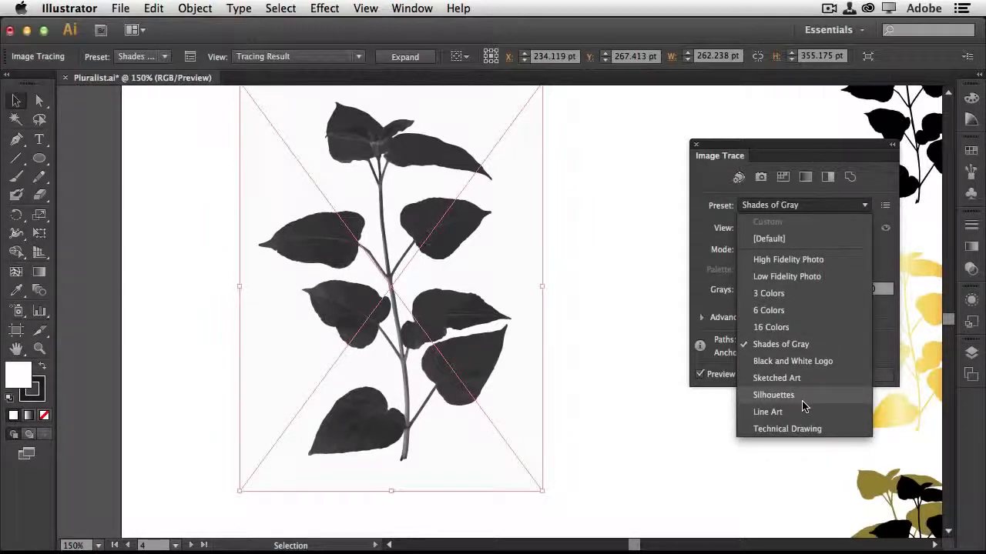
{"action": "key", "text": "Escape"}
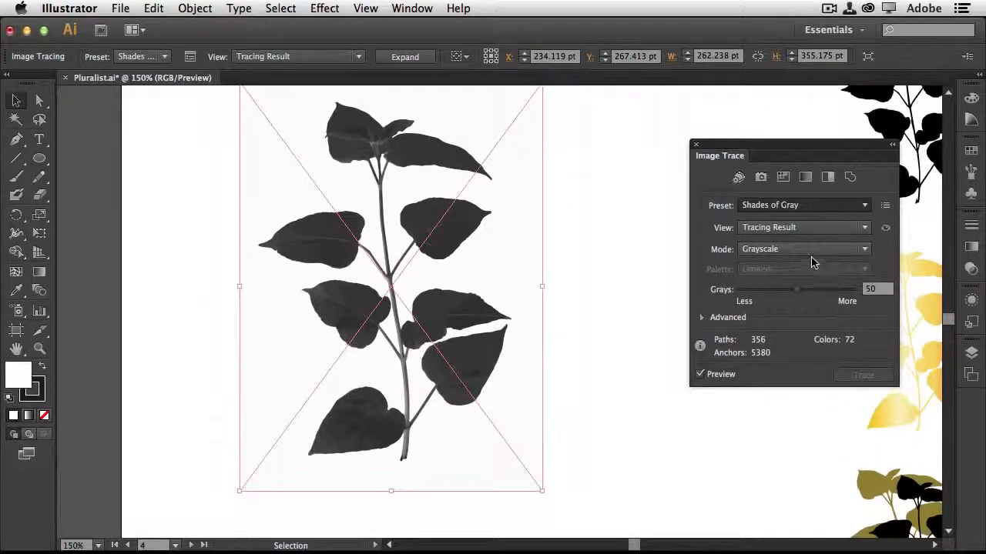
Step: Retrace the leaf image with the Silhouettes preset and expand the result into editable paths
{"action": "left_click", "coordinate": [818, 206]}
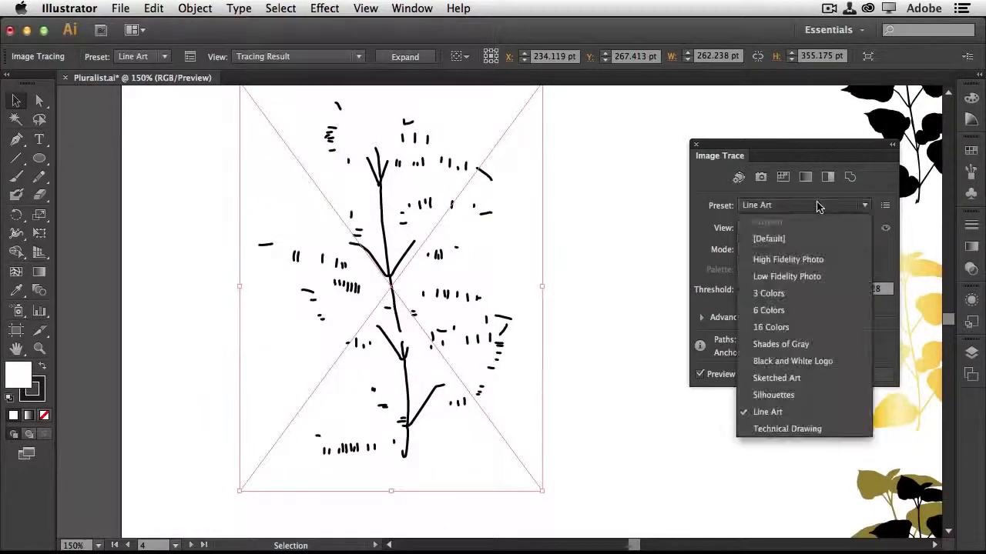
{"action": "left_click", "coordinate": [794, 395]}
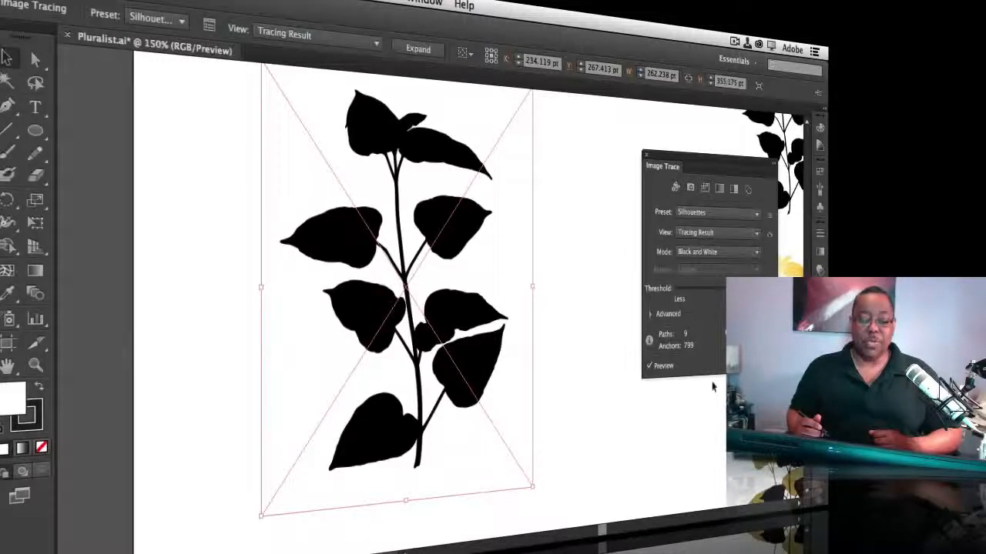
{"action": "left_click", "coordinate": [418, 49]}
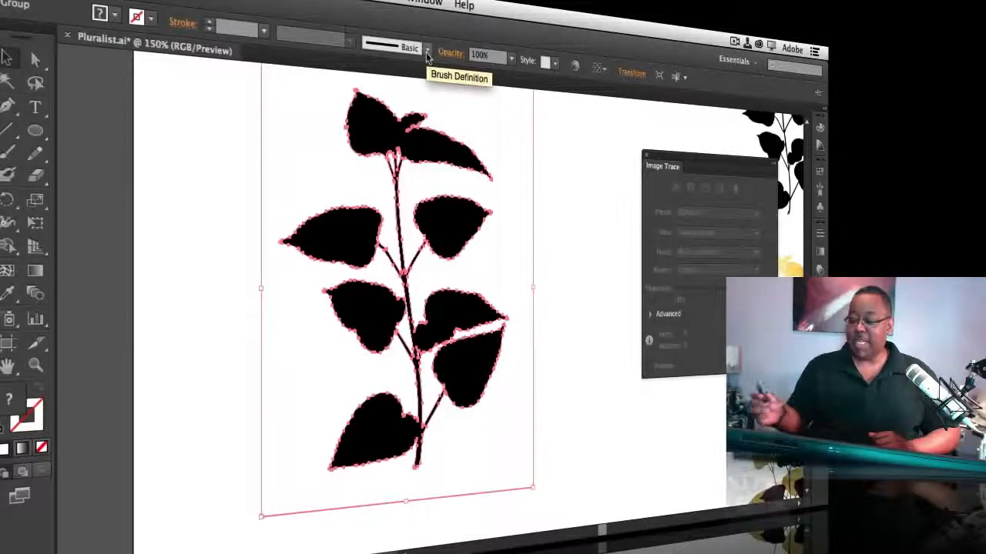
Step: Try to fill the whole expanded leaf group with the gray R=114 G=111 B=110 swatch and undo the fill
{"action": "left_click", "coordinate": [819, 171]}
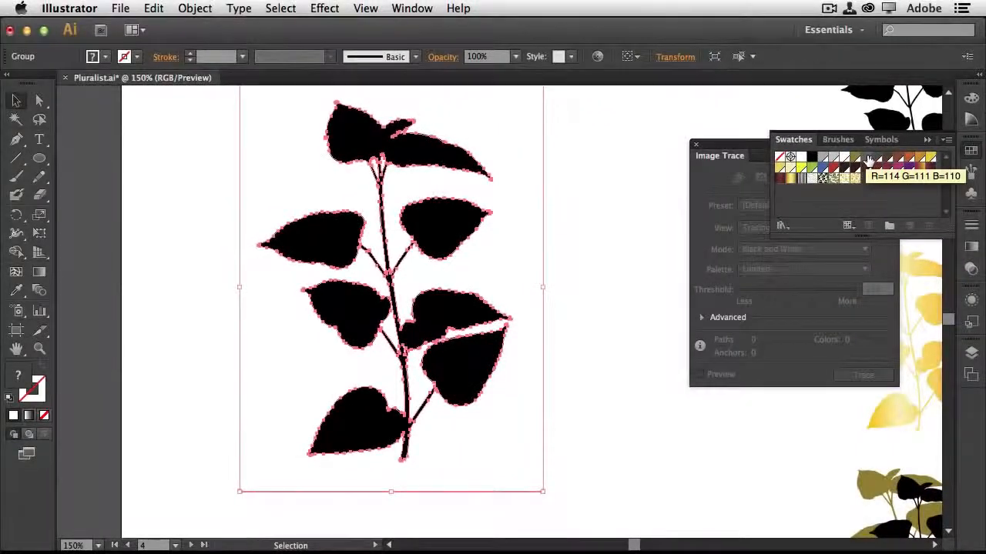
{"action": "left_click", "coordinate": [866, 158]}
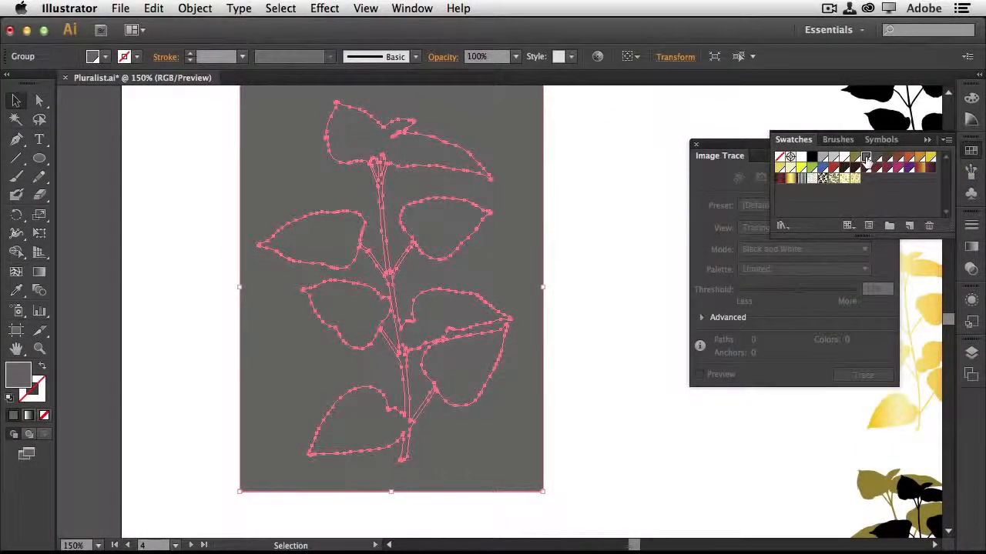
{"action": "key", "text": "super+z"}
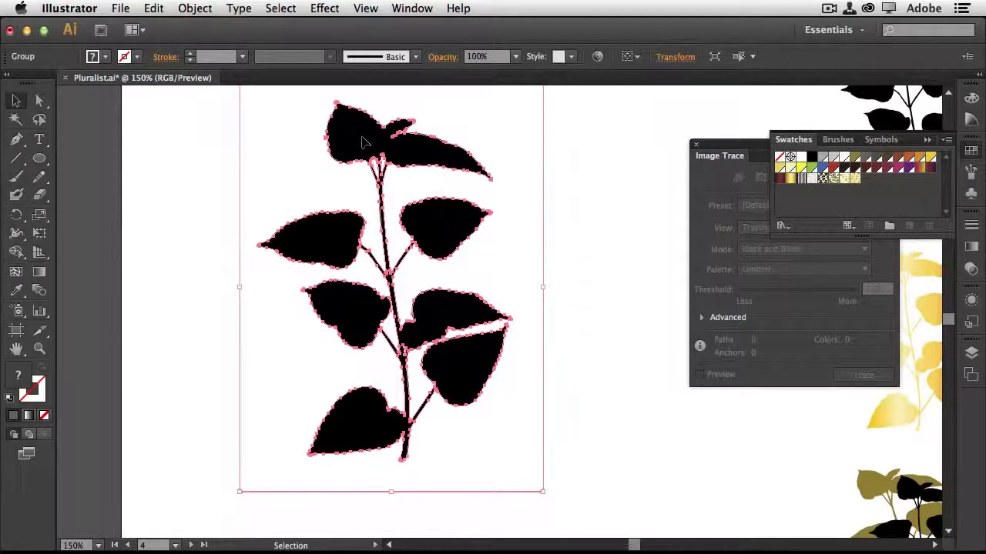
Step: Isolate the leaf compound path inside its group, fill it with the magenta swatch, and exit isolation mode
{"action": "double_click", "coordinate": [364, 142]}
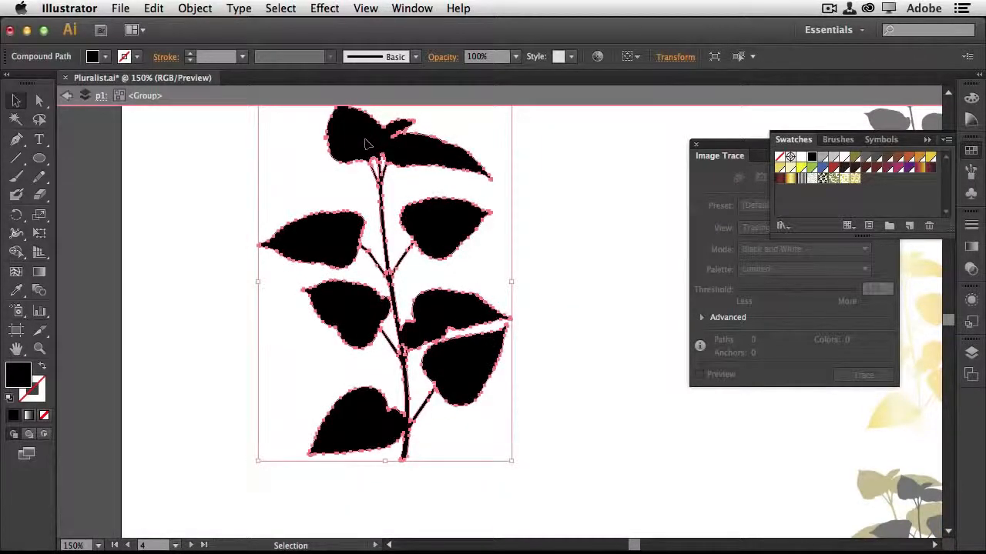
{"action": "left_click", "coordinate": [859, 160]}
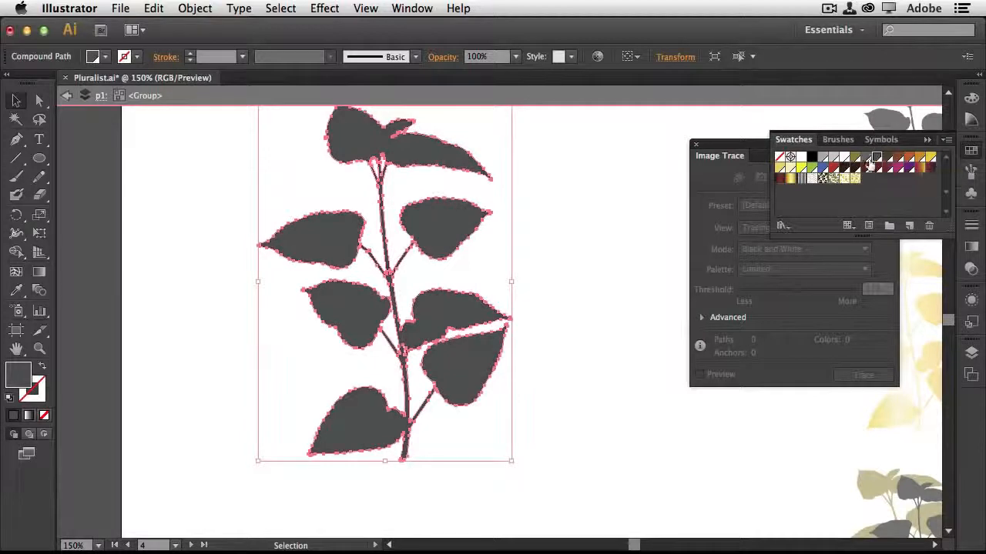
{"action": "left_click", "coordinate": [856, 158]}
{"action": "left_click", "coordinate": [868, 161]}
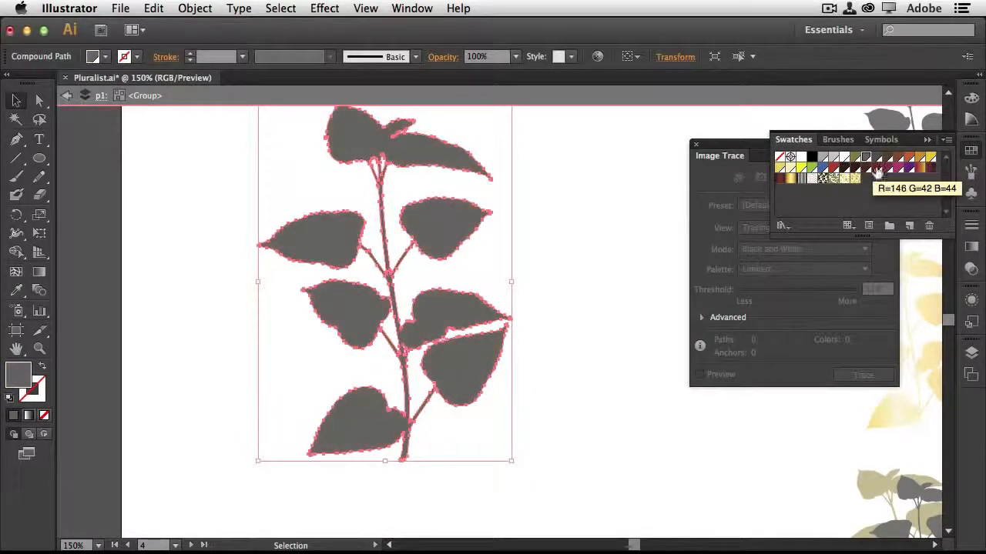
{"action": "left_click", "coordinate": [891, 168]}
{"action": "left_click", "coordinate": [897, 168]}
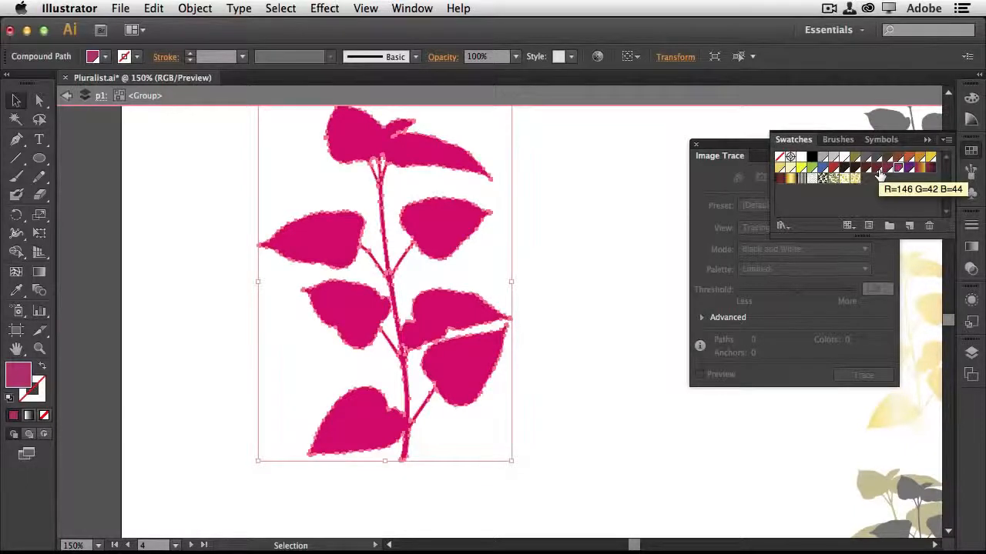
{"action": "left_click", "coordinate": [654, 440]}
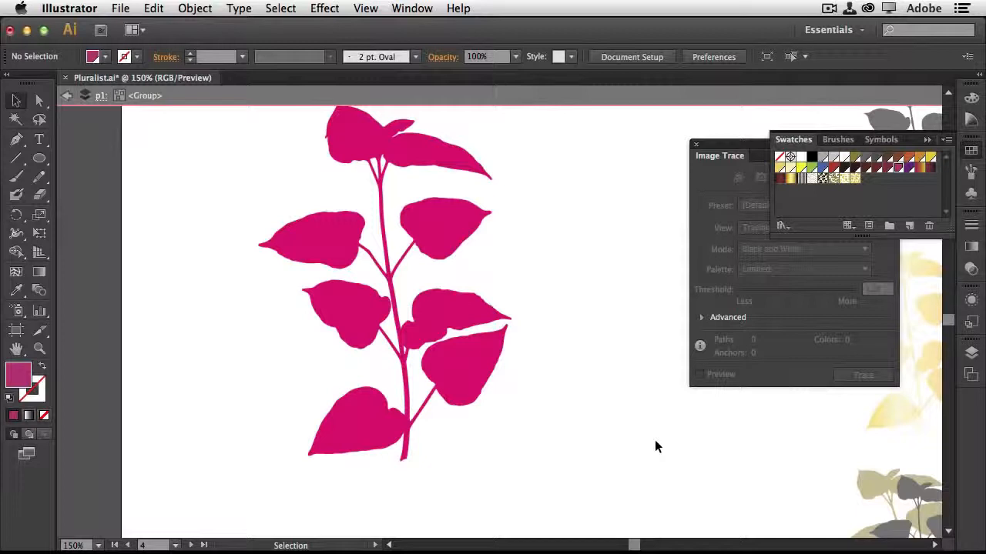
{"action": "key", "text": "a"}
{"action": "key", "text": "super+minus"}
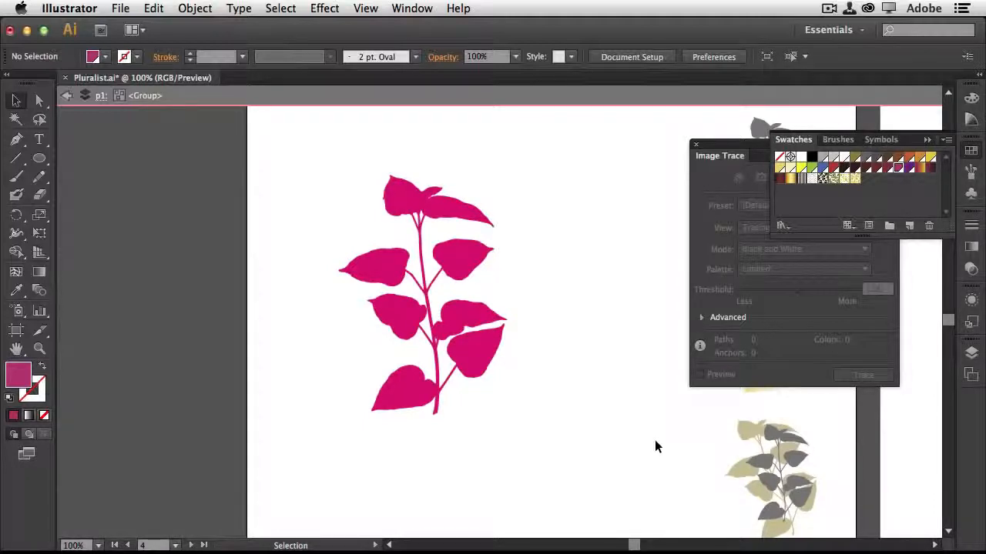
{"action": "left_click", "coordinate": [67, 94]}
Step: Make a new pattern from the magenta leaf group
{"action": "left_click", "coordinate": [405, 193]}
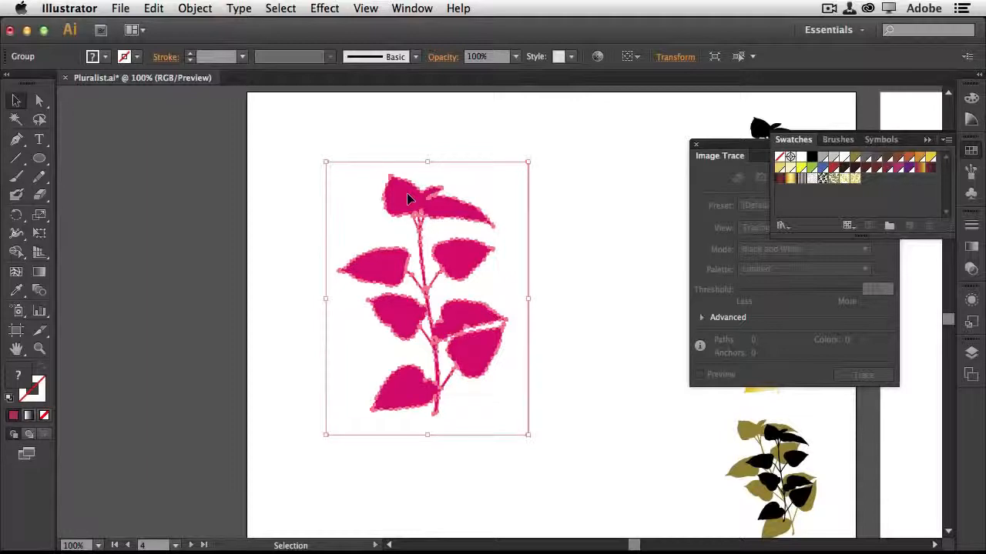
{"action": "left_click", "coordinate": [194, 8]}
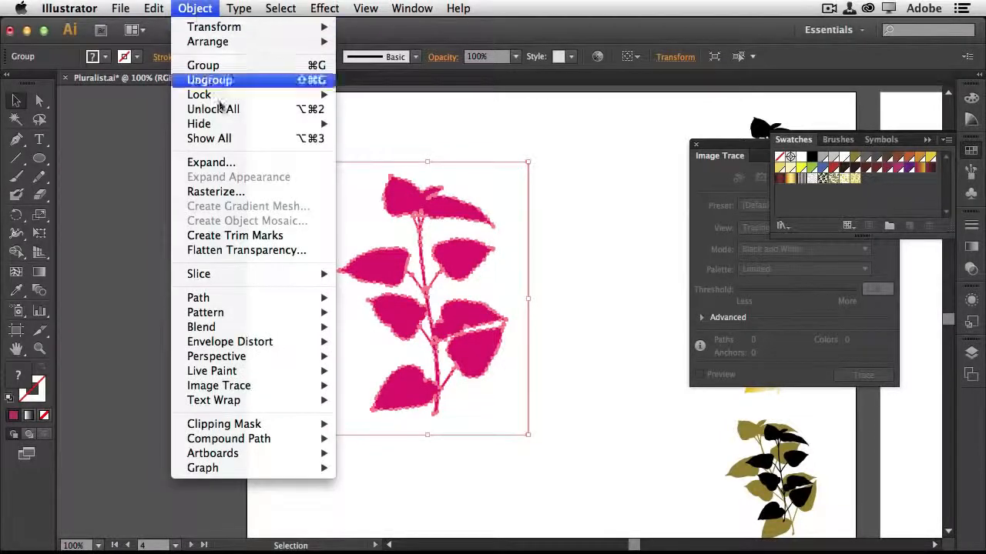
{"action": "mouse_move", "coordinate": [277, 312]}
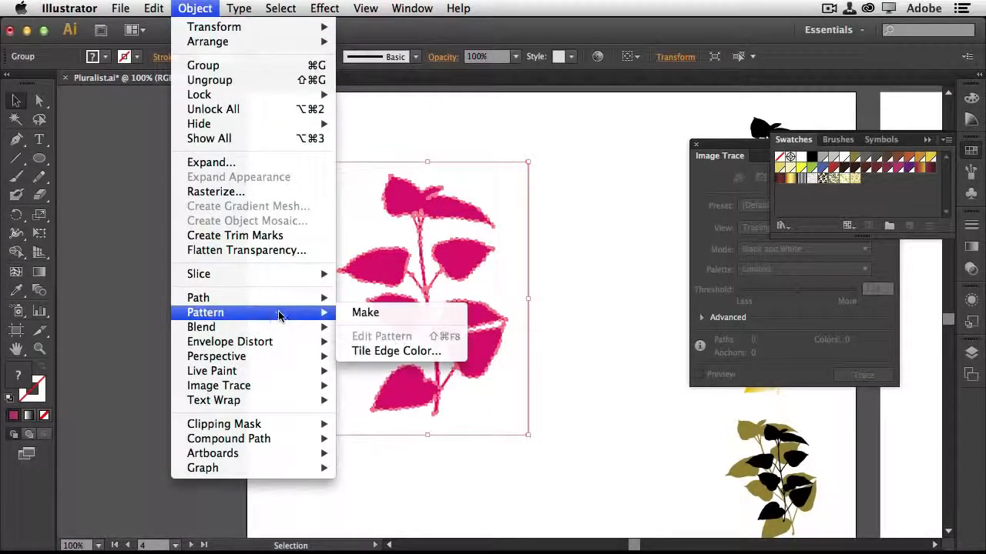
{"action": "left_click", "coordinate": [389, 317]}
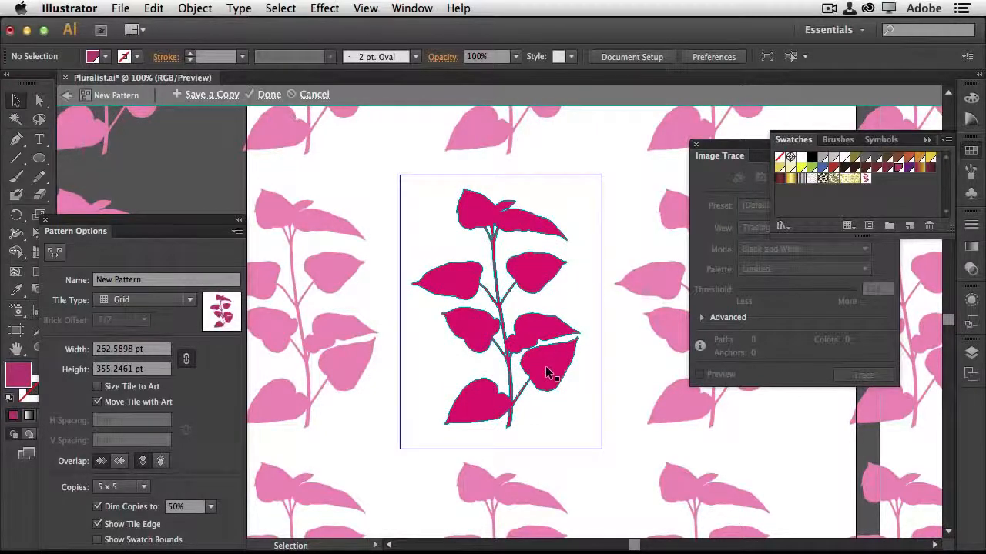
Step: Duplicate the magenta leaf inside the pattern tile, rotate the copy, fill it orange, and scale it down in the tile's lower-left area
{"action": "left_click_drag", "start_coordinate": [546, 373], "coordinate": [587, 408]}
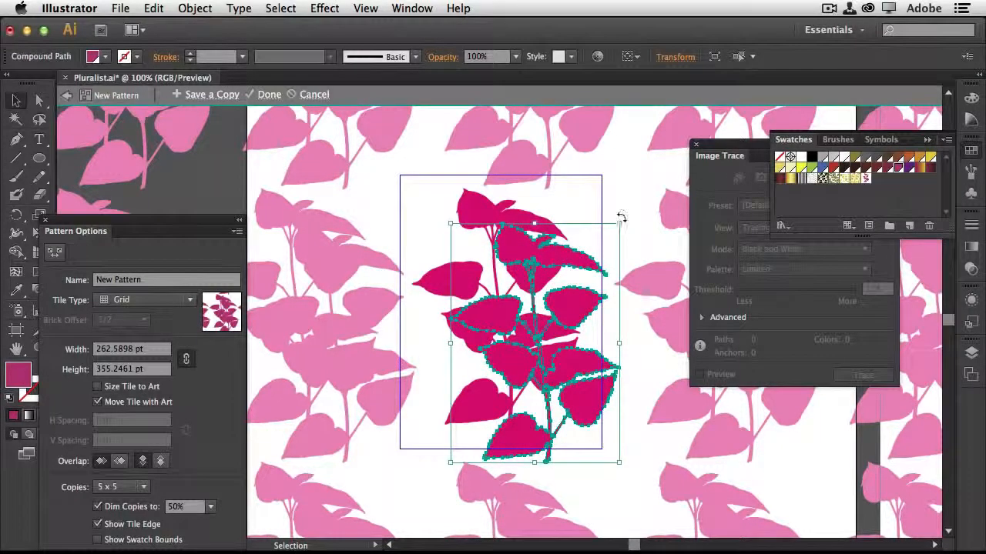
{"action": "left_click_drag", "start_coordinate": [621, 215], "coordinate": [528, 248]}
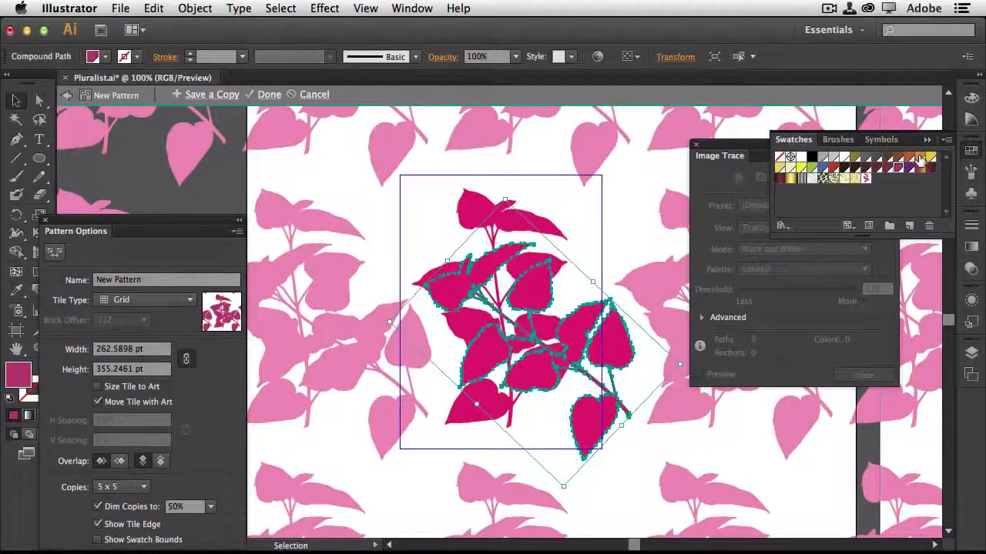
{"action": "left_click", "coordinate": [917, 158]}
{"action": "left_click_drag", "start_coordinate": [625, 348], "coordinate": [563, 375]}
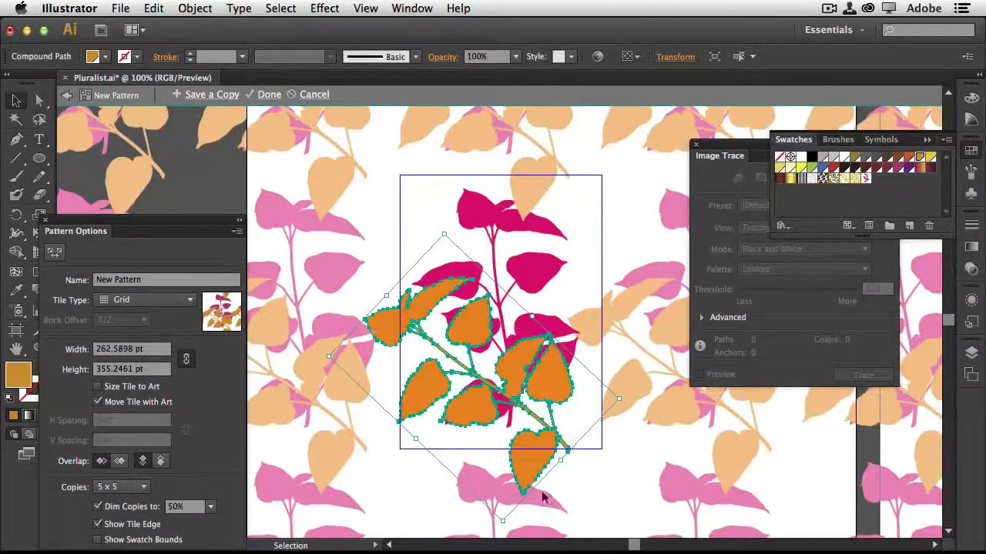
{"action": "left_click_drag", "start_coordinate": [501, 521], "coordinate": [486, 439]}
Step: Place a rotated copy of the orange leaf at the tile's upper left, filled with R=174 G=39 B=75 at 30% opacity
{"action": "left_click_drag", "start_coordinate": [521, 341], "coordinate": [606, 250]}
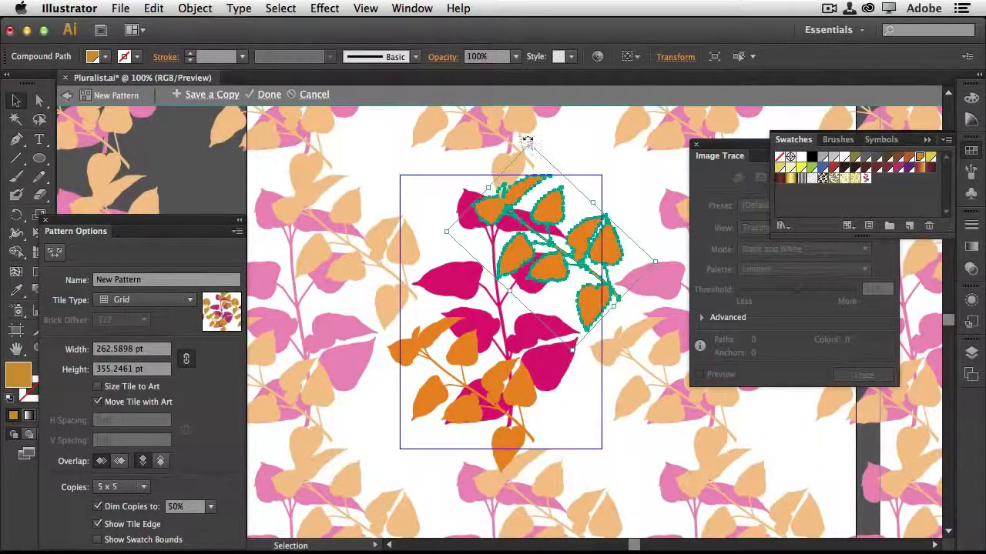
{"action": "left_click_drag", "start_coordinate": [526, 136], "coordinate": [633, 217]}
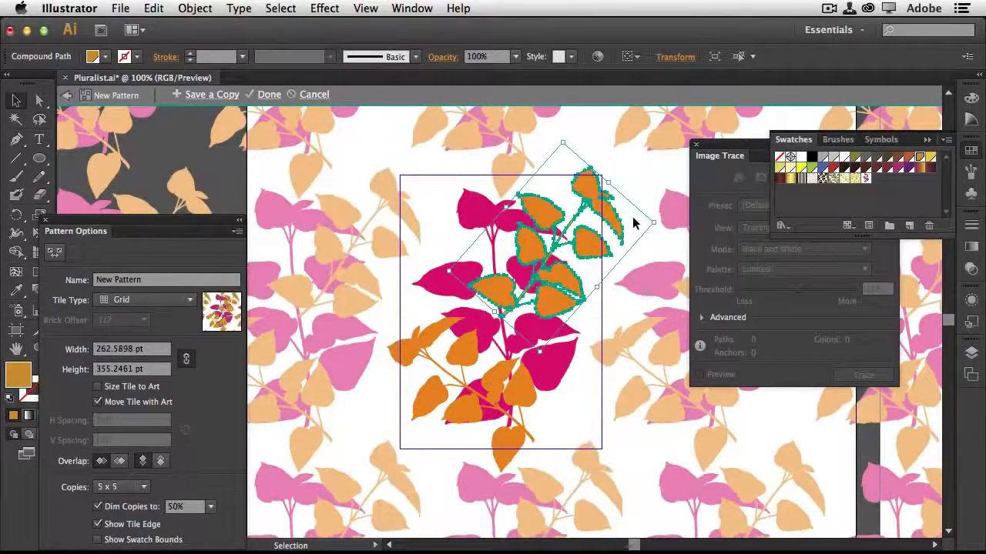
{"action": "left_click", "coordinate": [885, 169]}
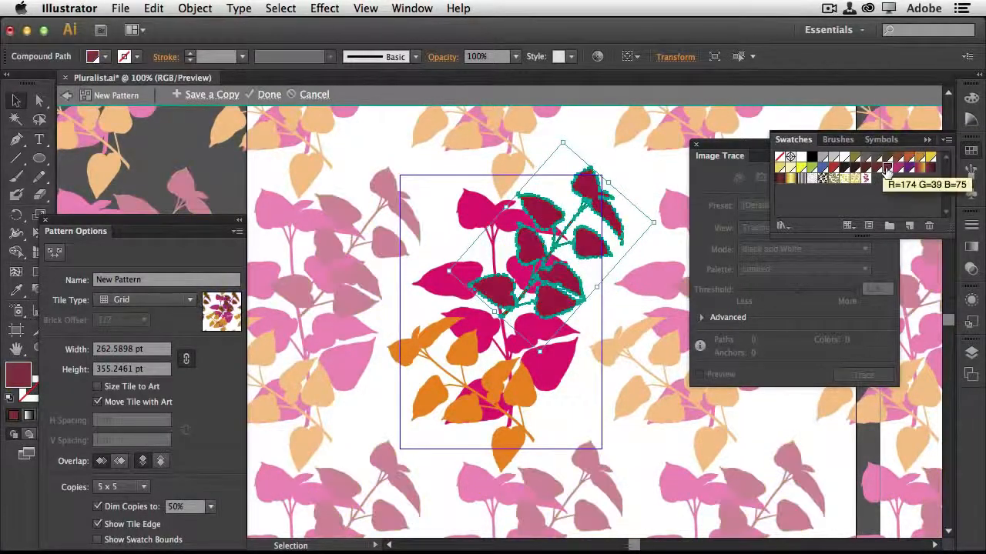
{"action": "left_click", "coordinate": [515, 56]}
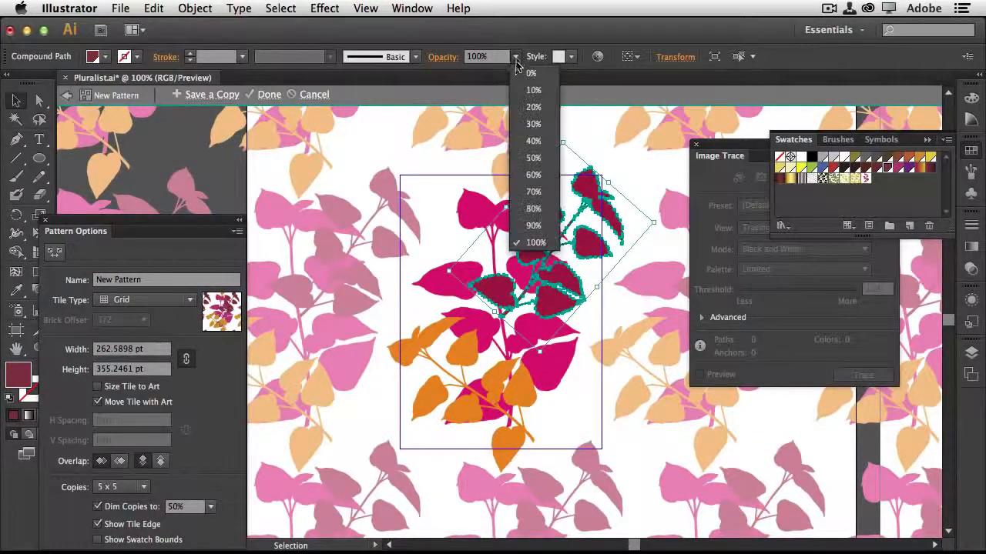
{"action": "left_click", "coordinate": [534, 125]}
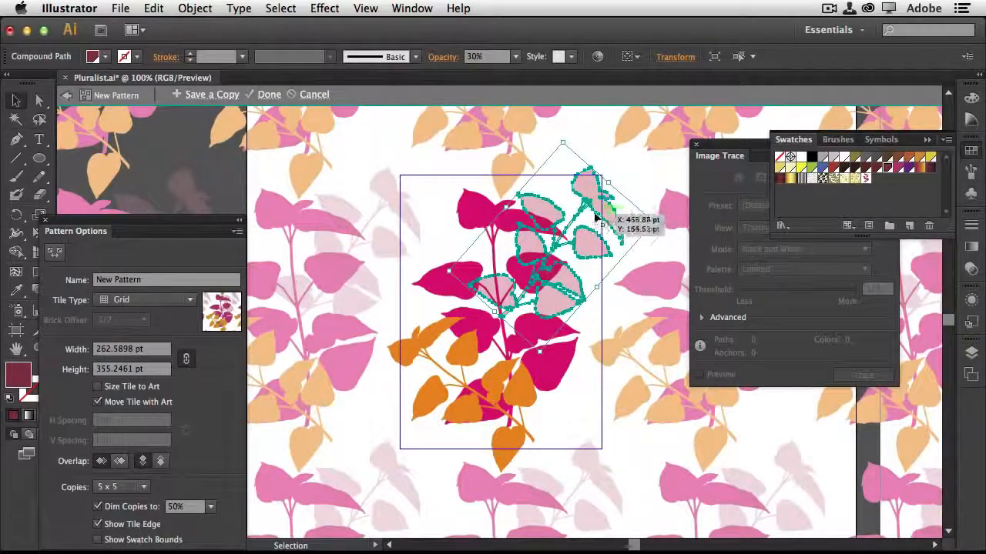
{"action": "left_click_drag", "start_coordinate": [586, 190], "coordinate": [467, 197]}
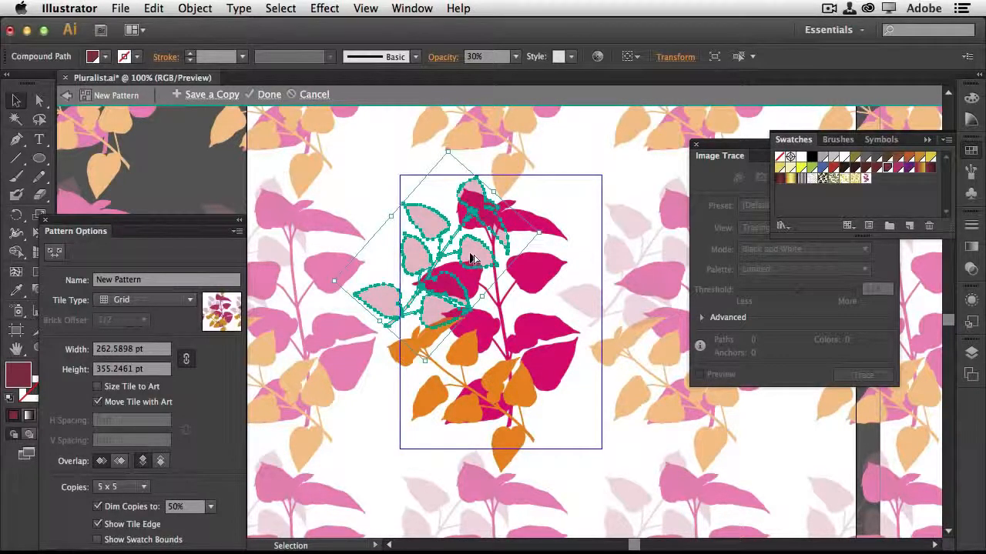
Step: Copy the translucent leaf to the tile's upper-right area, scale the copy down, and fill it with the orange swatch
{"action": "left_click_drag", "start_coordinate": [470, 260], "coordinate": [590, 272]}
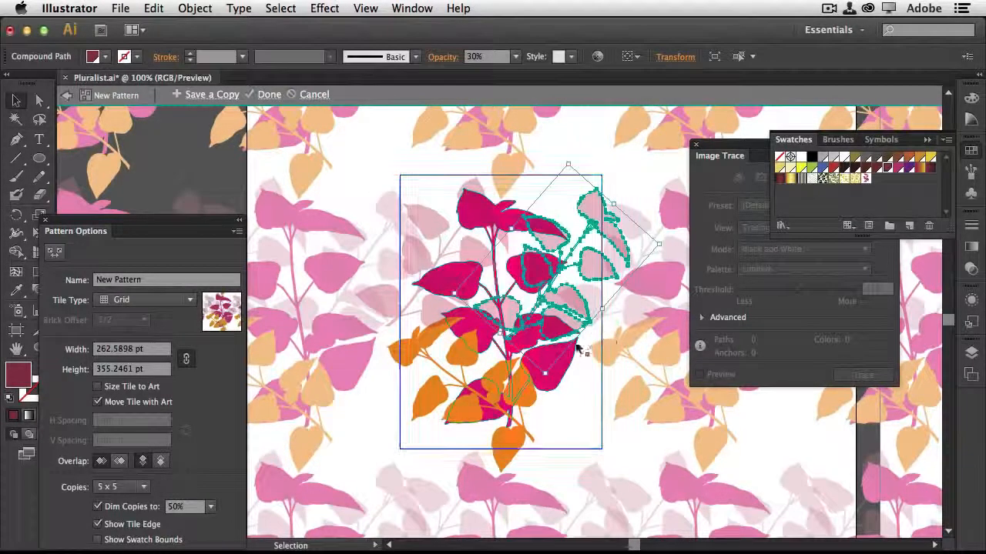
{"action": "left_click_drag", "start_coordinate": [546, 374], "coordinate": [552, 305]}
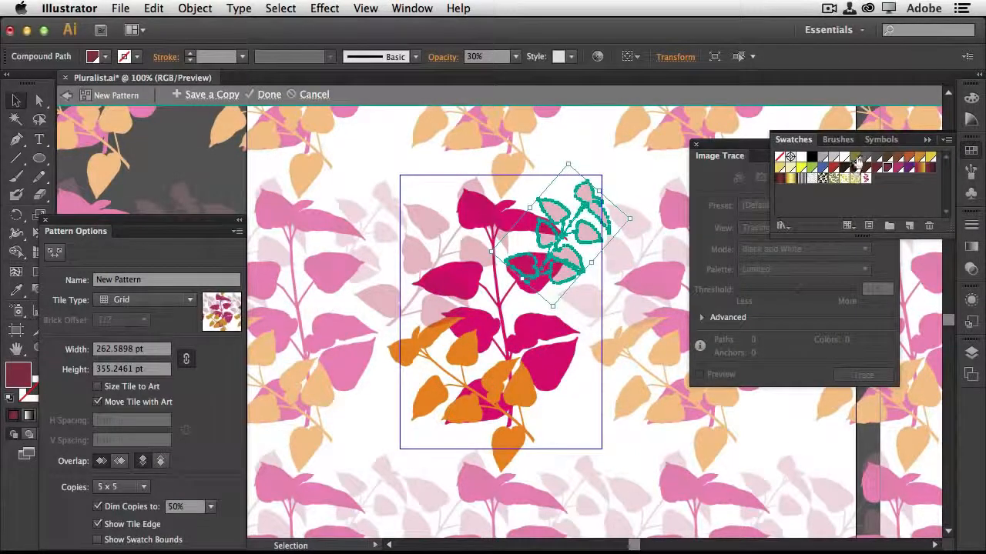
{"action": "left_click", "coordinate": [920, 158]}
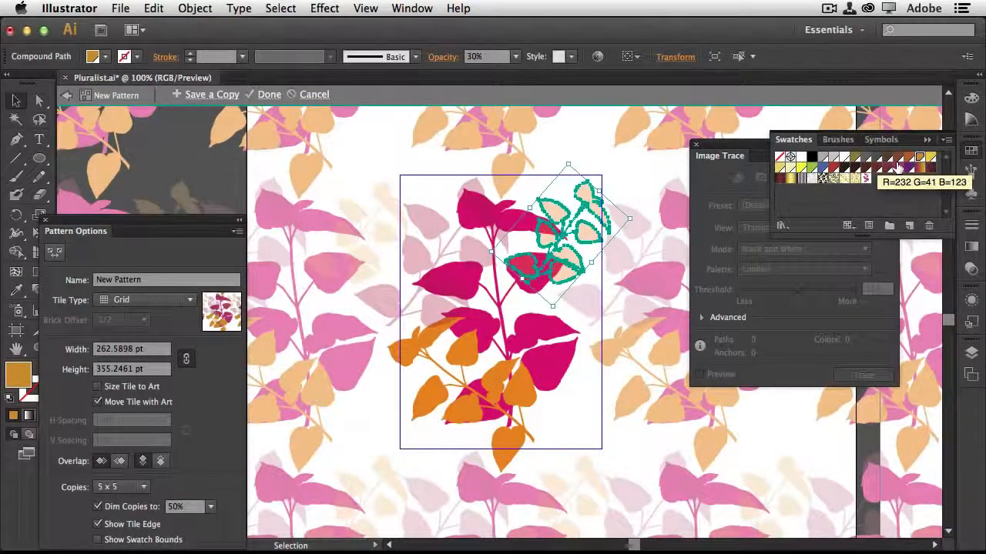
Step: Finish editing the pattern, return to the normal artwork, and close the Image Trace settings
{"action": "left_click", "coordinate": [927, 140]}
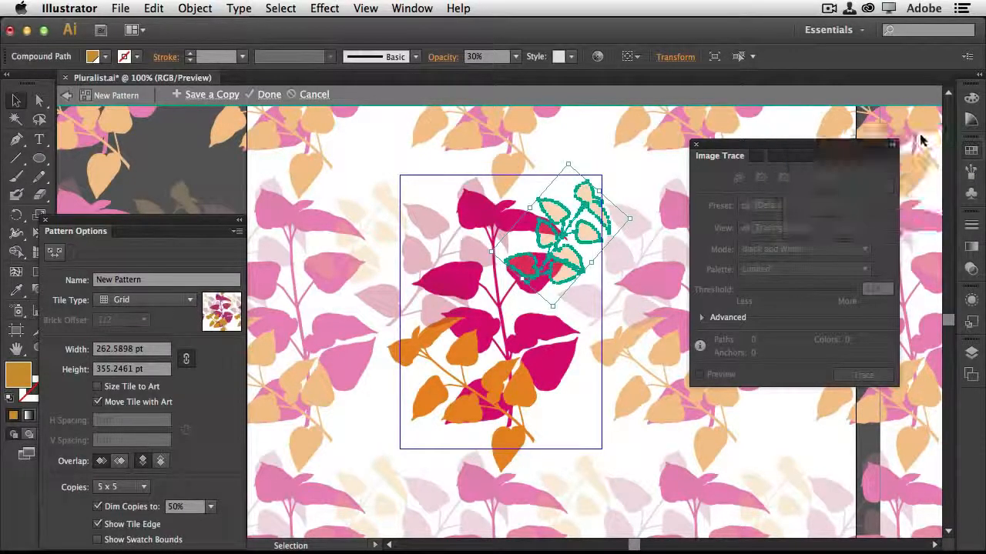
{"action": "left_click_drag", "start_coordinate": [190, 231], "coordinate": [228, 197]}
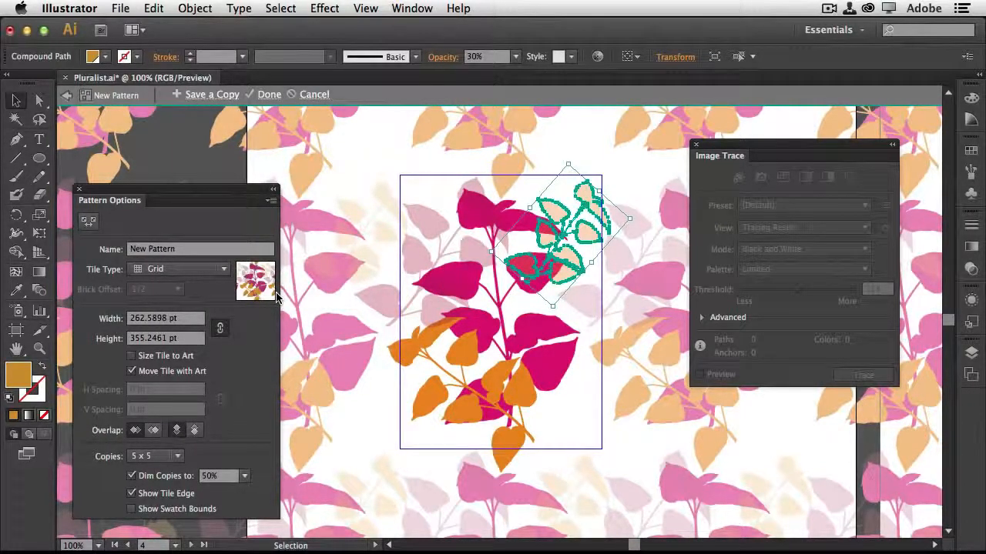
{"action": "left_click", "coordinate": [267, 95]}
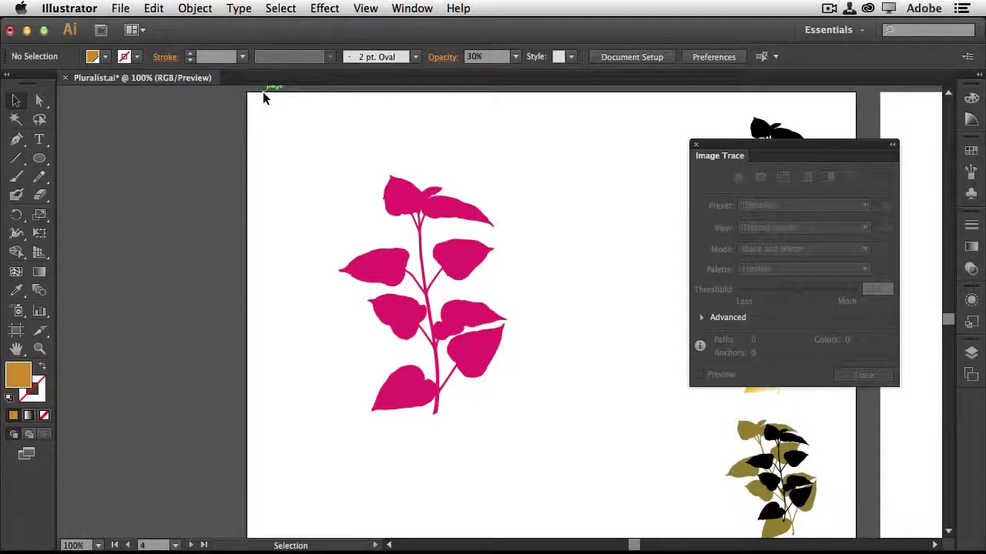
{"action": "left_click", "coordinate": [696, 144]}
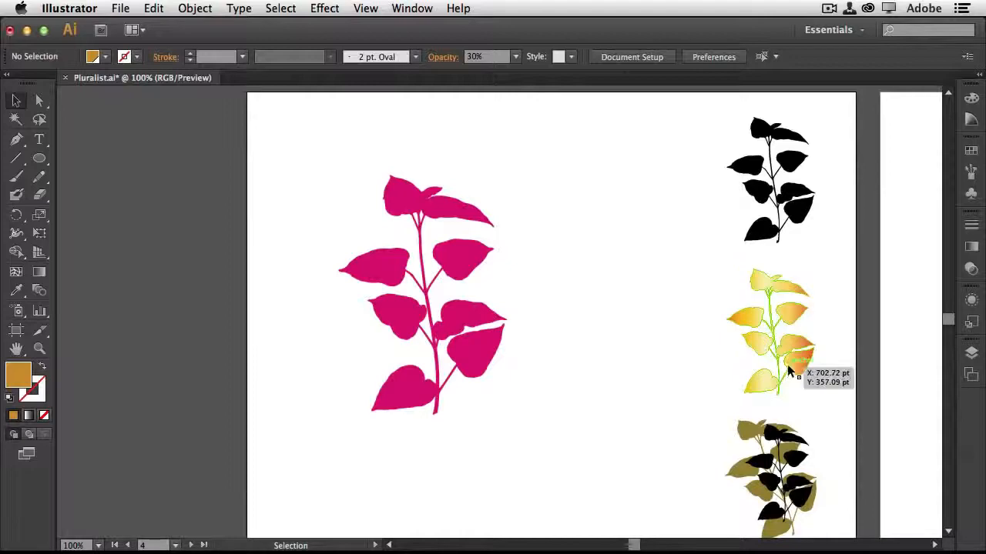
Step: Fill the main outline of the dress on artboard 5 with the new leaf pattern swatch
{"action": "key", "text": "space"}
{"action": "mouse_move", "coordinate": [792, 362]}
{"action": "left_mouse_down"}
{"action": "mouse_move", "coordinate": [340, 389]}
{"action": "mouse_move", "coordinate": [231, 387]}
{"action": "mouse_move", "coordinate": [209, 372]}
{"action": "left_mouse_up"}
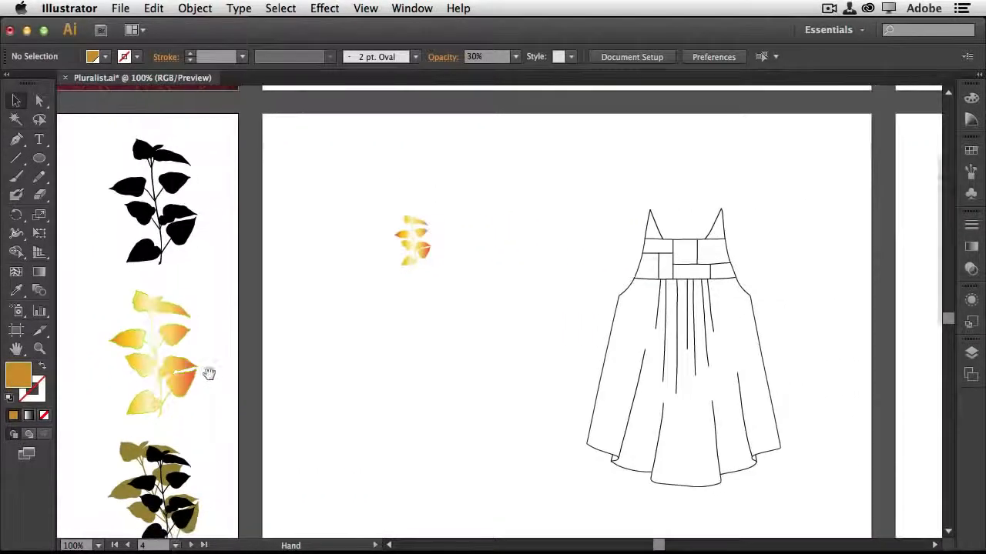
{"action": "left_click", "coordinate": [747, 298]}
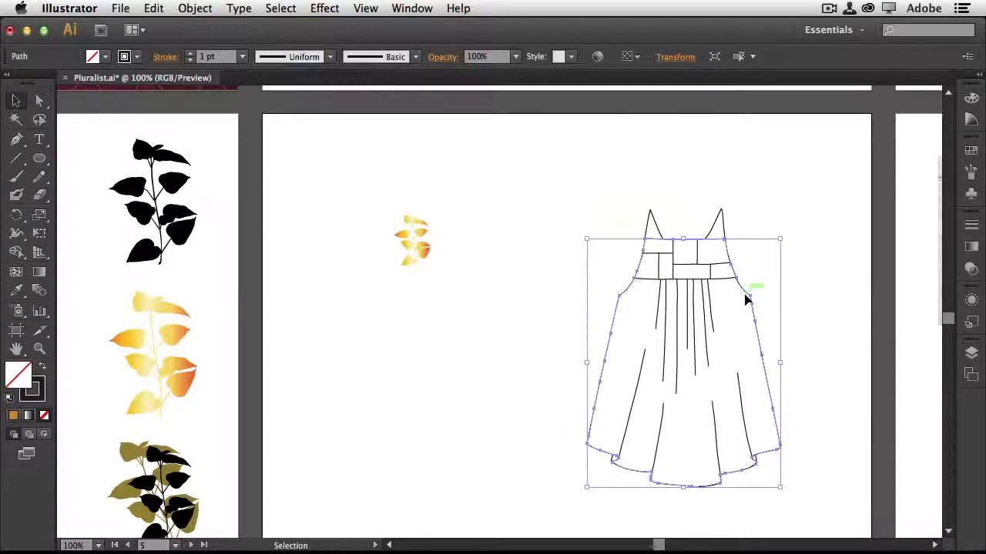
{"action": "left_click", "coordinate": [971, 150]}
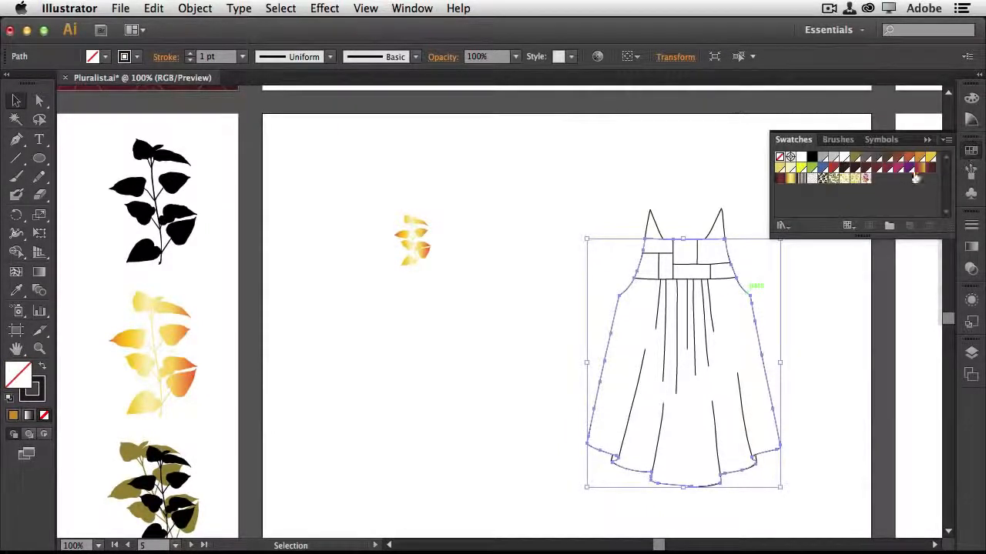
{"action": "left_click", "coordinate": [866, 180]}
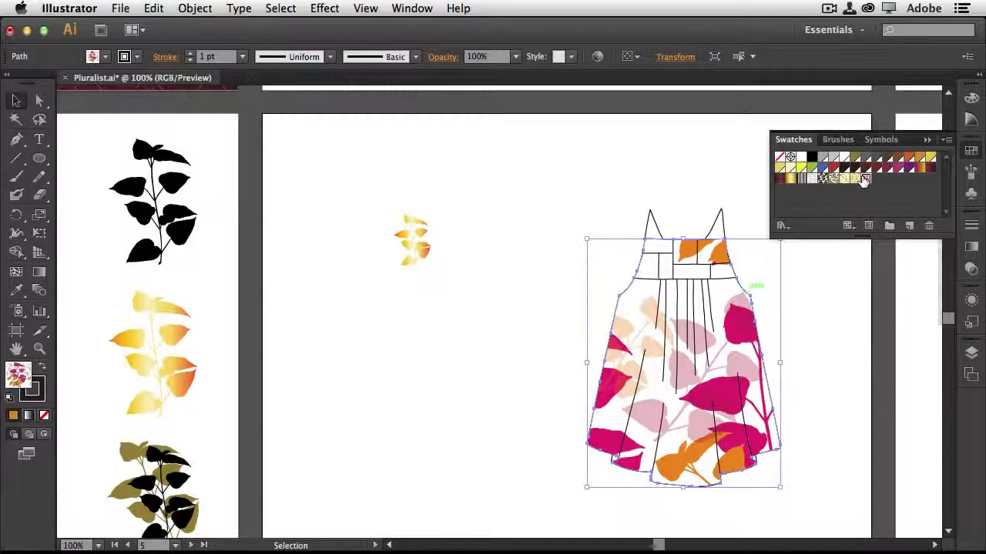
Step: View all six artboards of the document together at 33.33%
{"action": "key", "text": "a"}
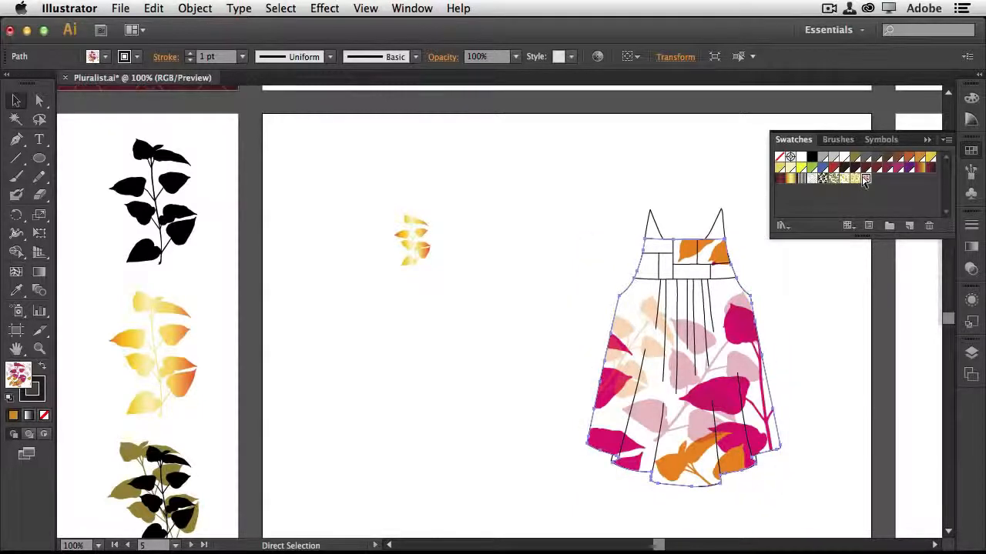
{"action": "key", "text": "super+minus"}
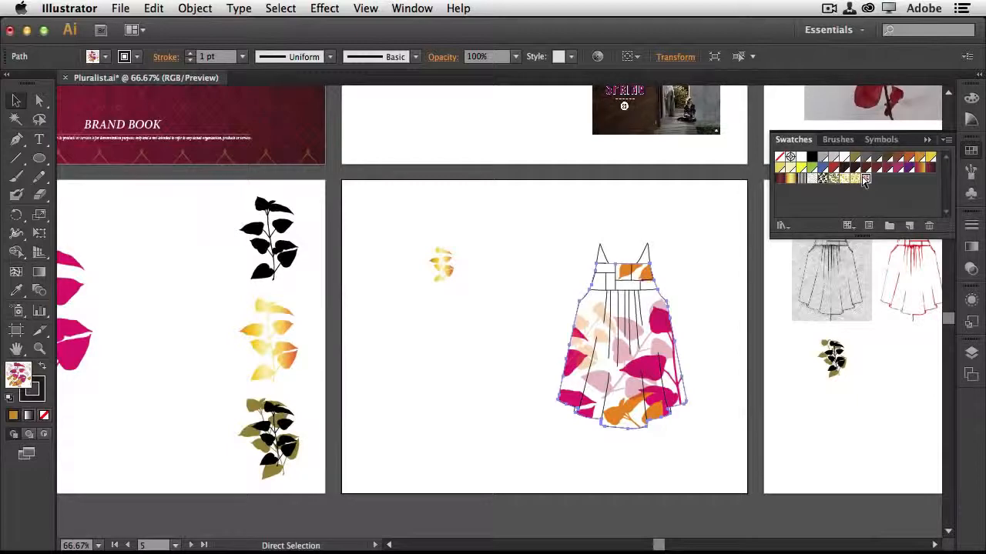
{"action": "key", "text": "super+minus"}
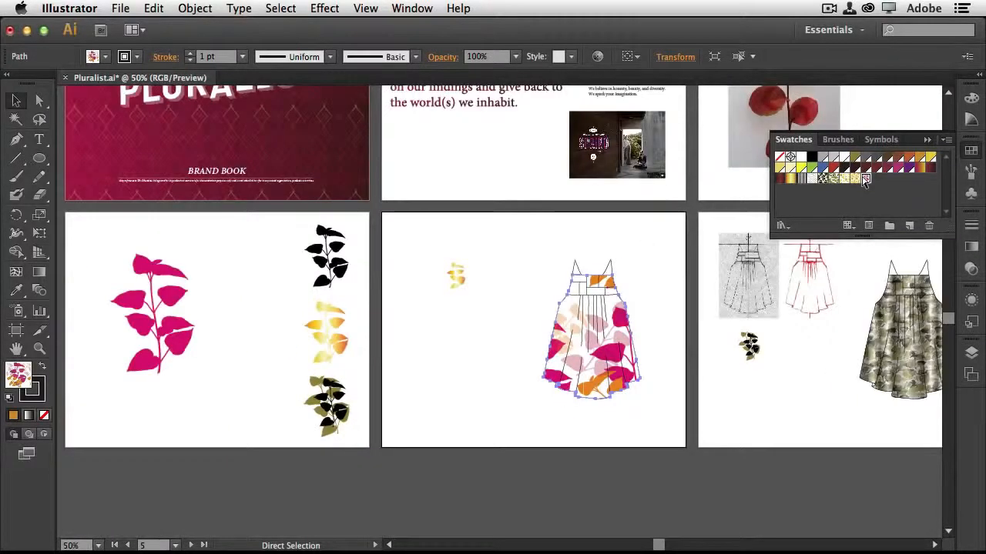
{"action": "key", "text": "super+minus"}
{"action": "key", "text": "v"}
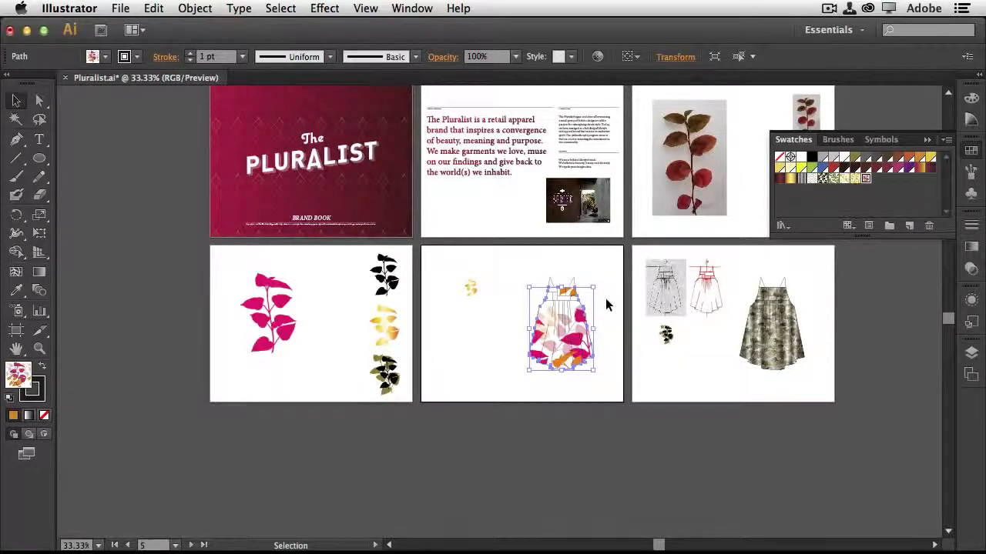
{"action": "key", "text": "space"}
{"action": "left_click_drag", "start_coordinate": [610, 279], "coordinate": [554, 363]}
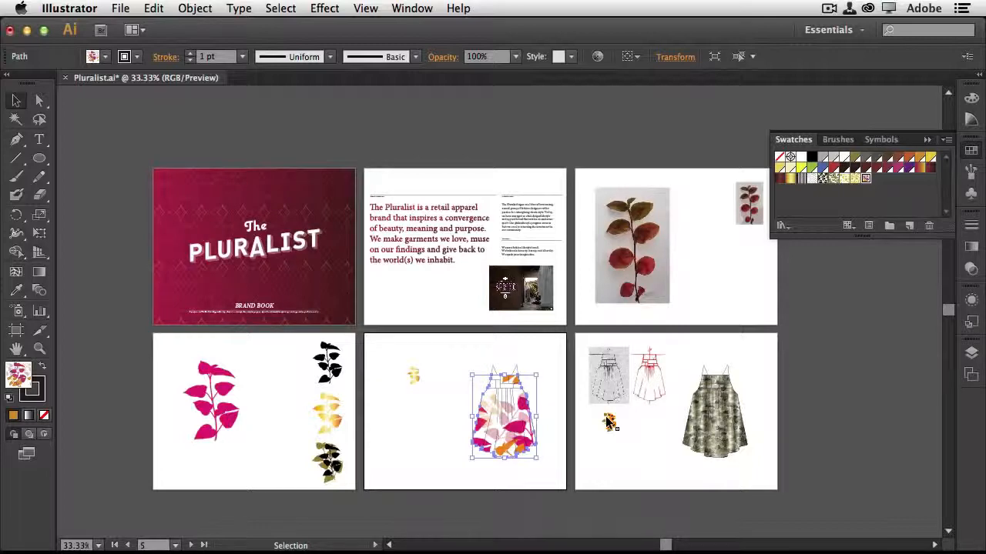
{"action": "left_click", "coordinate": [120, 9]}
{"action": "left_click", "coordinate": [131, 26]}
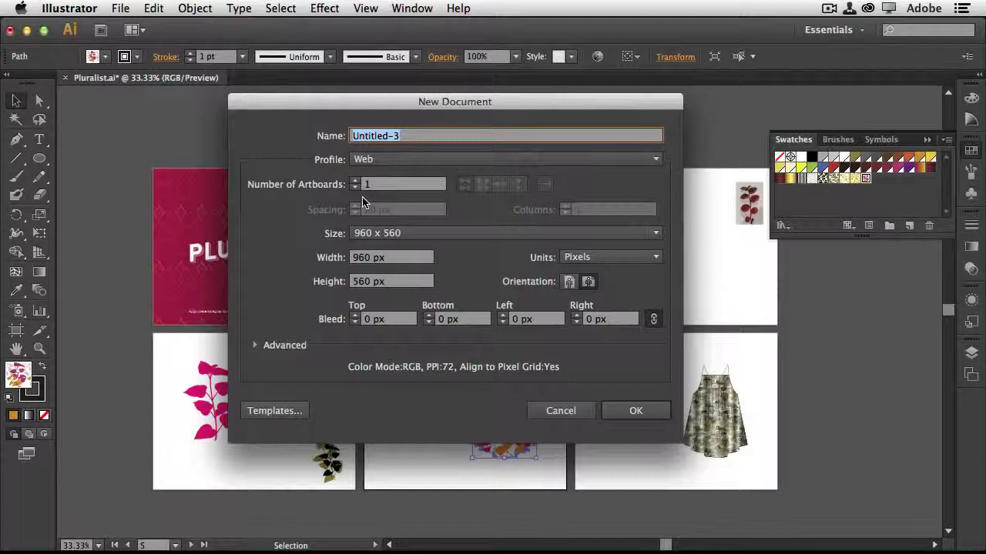
{"action": "left_click", "coordinate": [560, 411]}
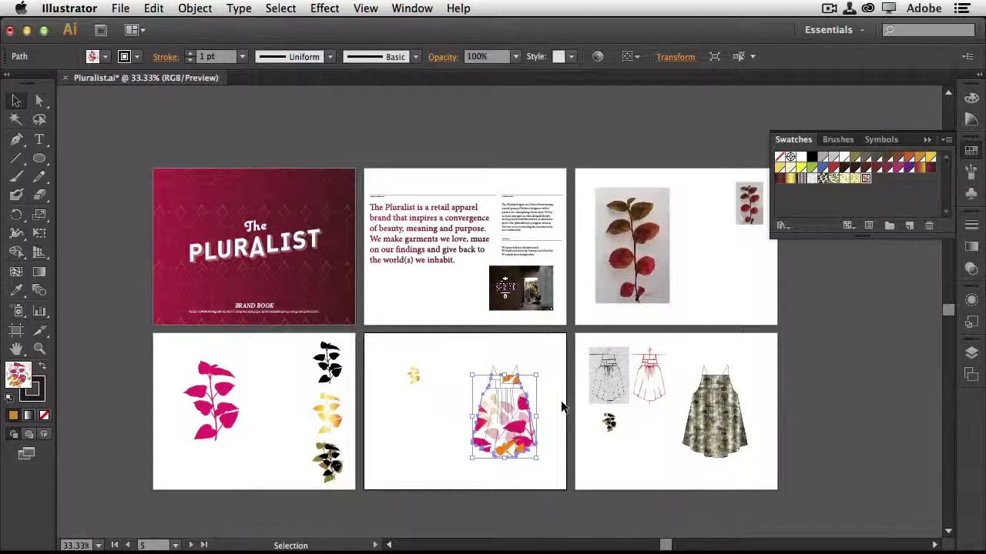
Step: Draw a new artboard beside Artboard 6, about 405 pt wide and 612 pt high
{"action": "left_click", "coordinate": [17, 331]}
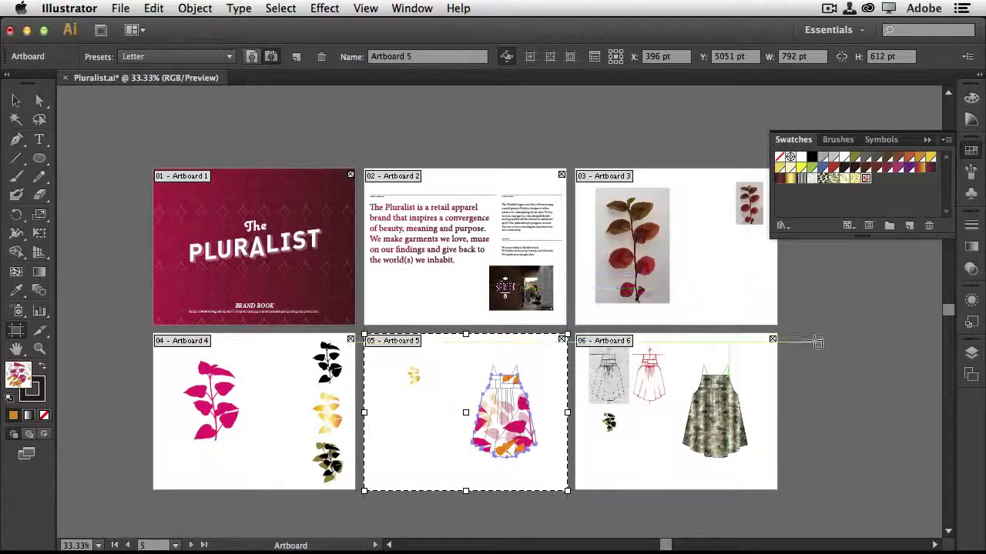
{"action": "left_click_drag", "start_coordinate": [800, 335], "coordinate": [892, 490]}
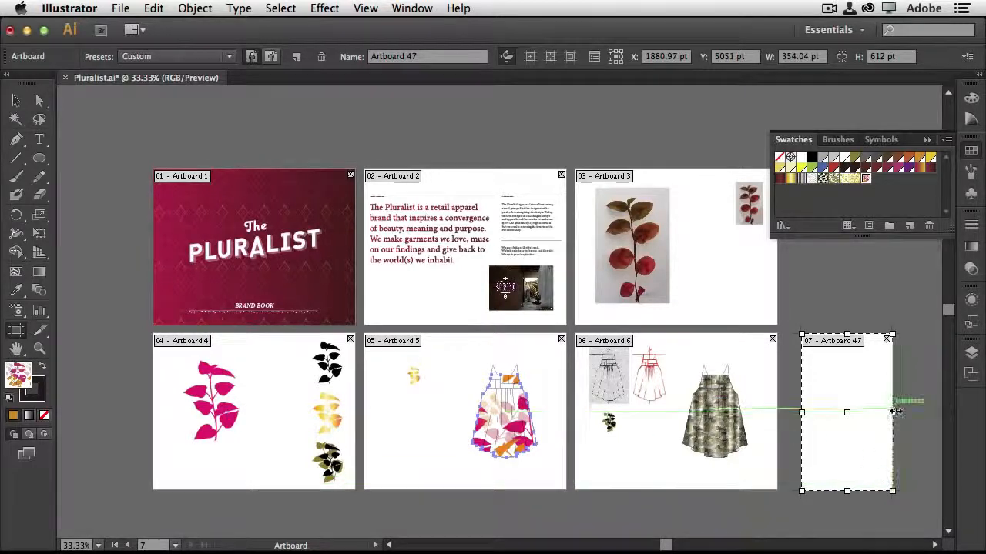
{"action": "left_click_drag", "start_coordinate": [892, 413], "coordinate": [902, 407]}
Step: Apply the Letter preset to the new artboard and move it clear of Artboard 6, leaving artboard editing
{"action": "left_click", "coordinate": [192, 61]}
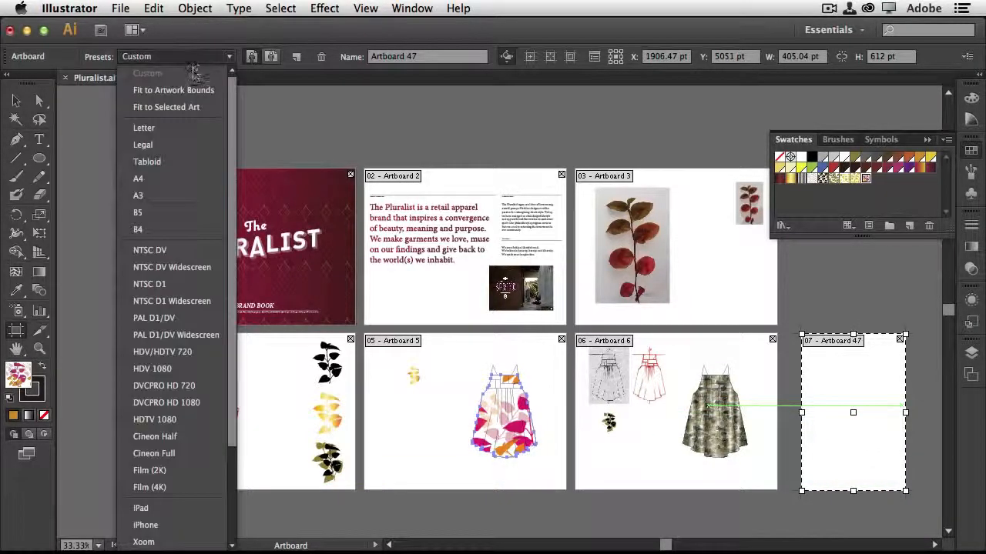
{"action": "left_click", "coordinate": [185, 131]}
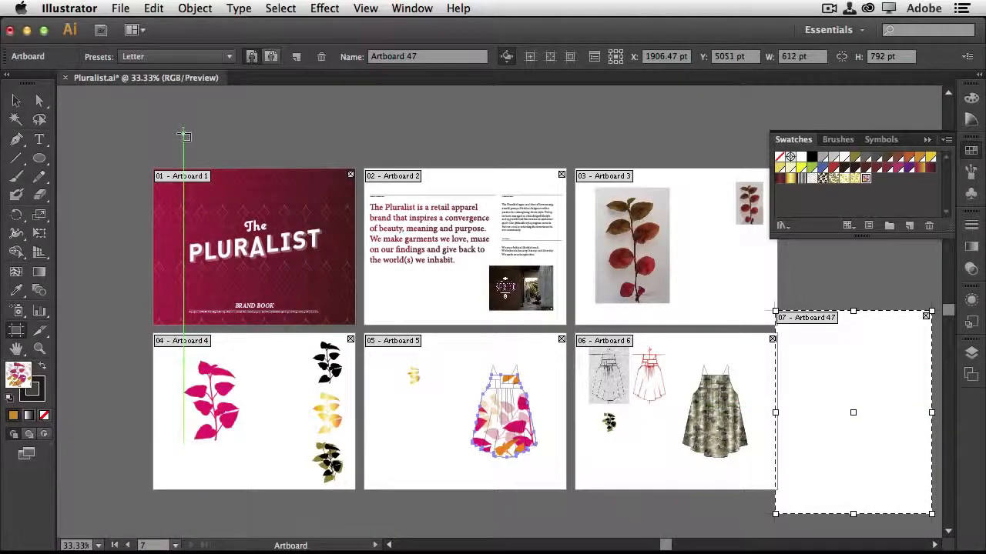
{"action": "left_click_drag", "start_coordinate": [864, 456], "coordinate": [884, 393]}
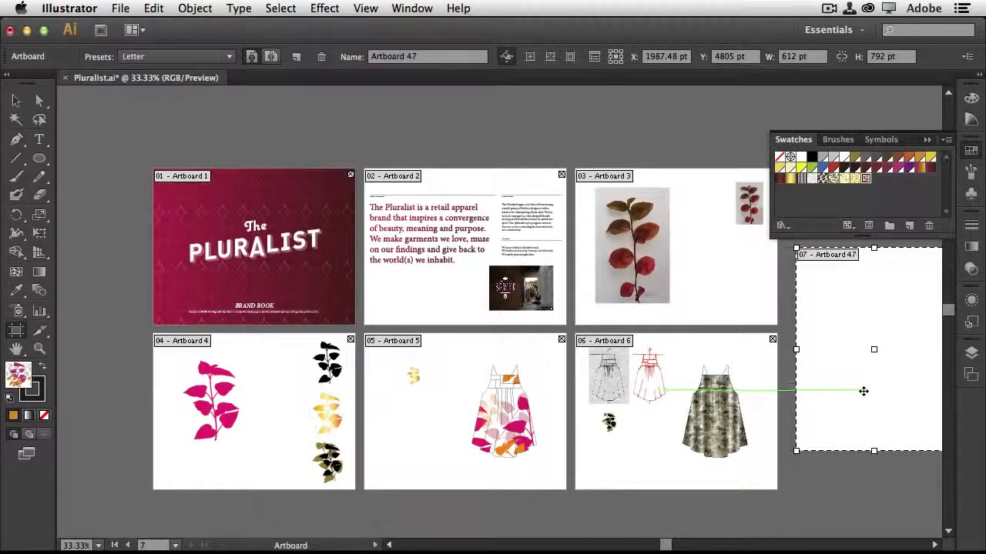
{"action": "key", "text": "v"}
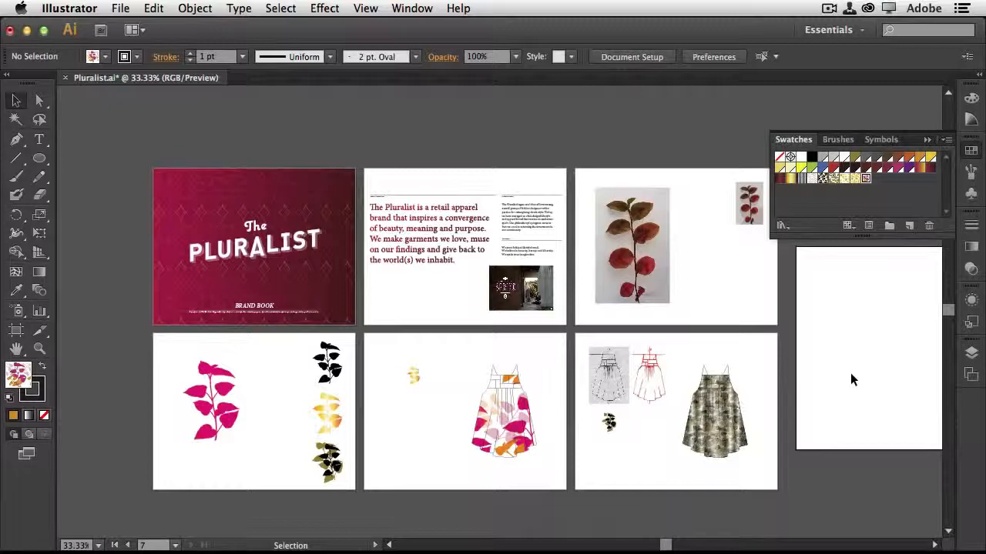
Step: Draw a leaf-patterned circle in the upper middle of the new Letter artboard with the Ellipse tool
{"action": "key", "text": "space"}
{"action": "left_click_drag", "start_coordinate": [847, 374], "coordinate": [416, 364]}
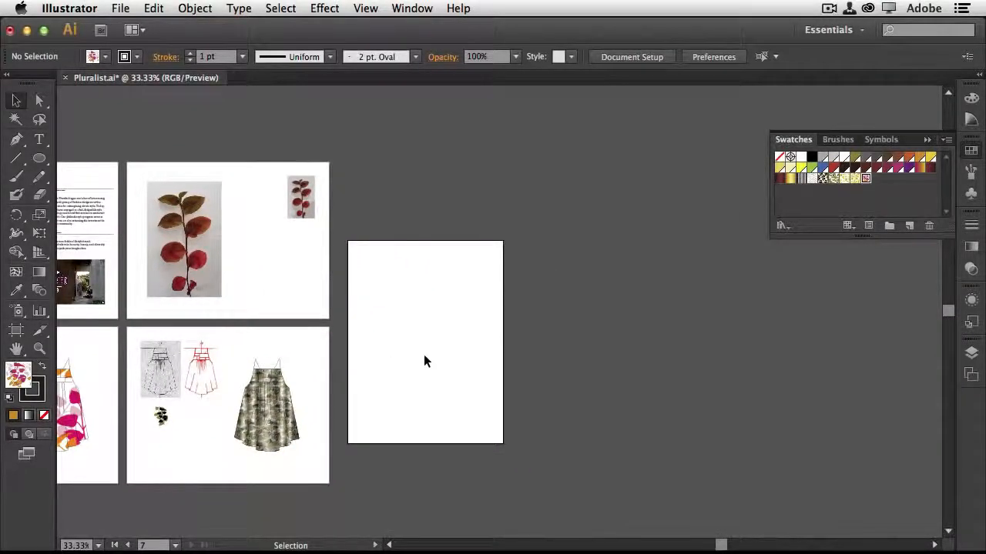
{"action": "key", "text": "super+1"}
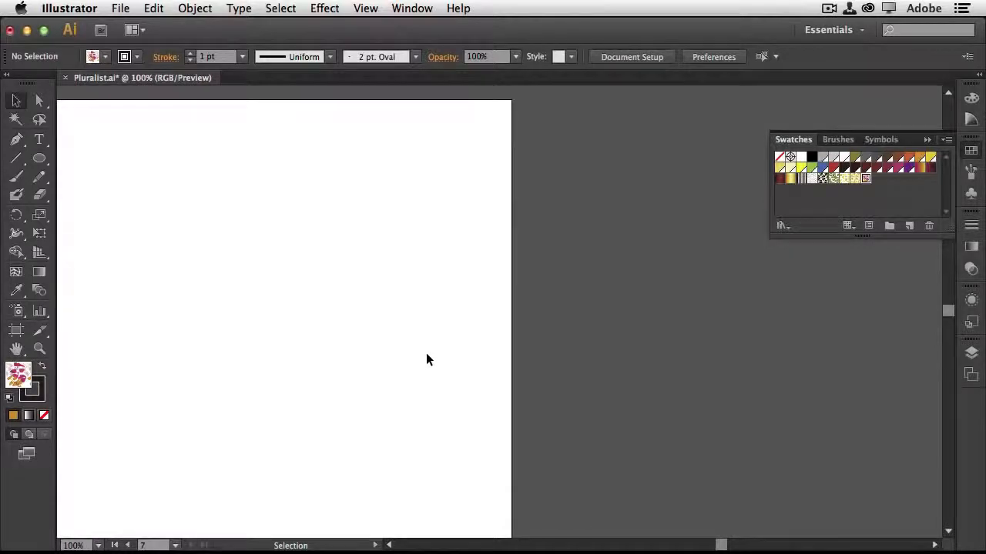
{"action": "key", "text": "super+minus"}
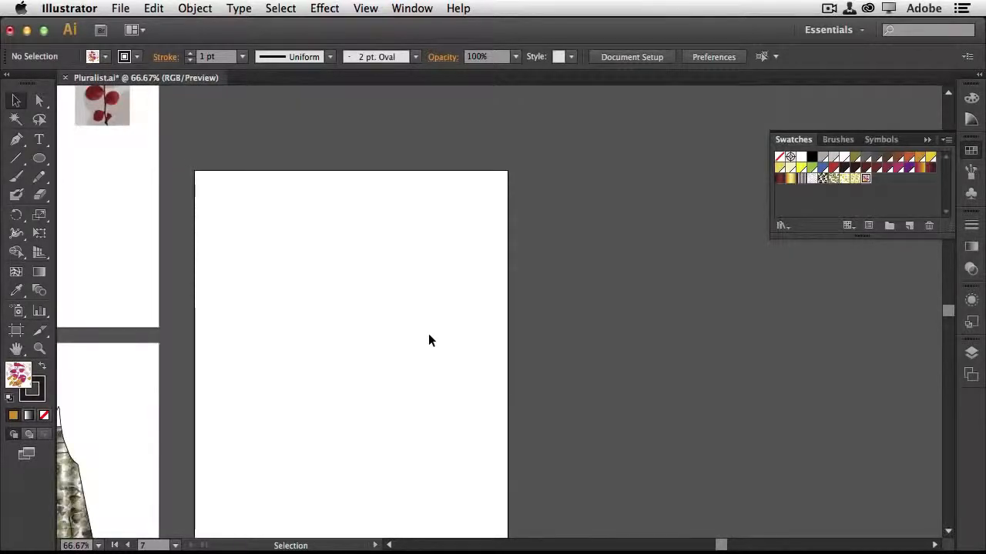
{"action": "left_click", "coordinate": [40, 158]}
{"action": "left_click_drag", "start_coordinate": [291, 264], "coordinate": [415, 390]}
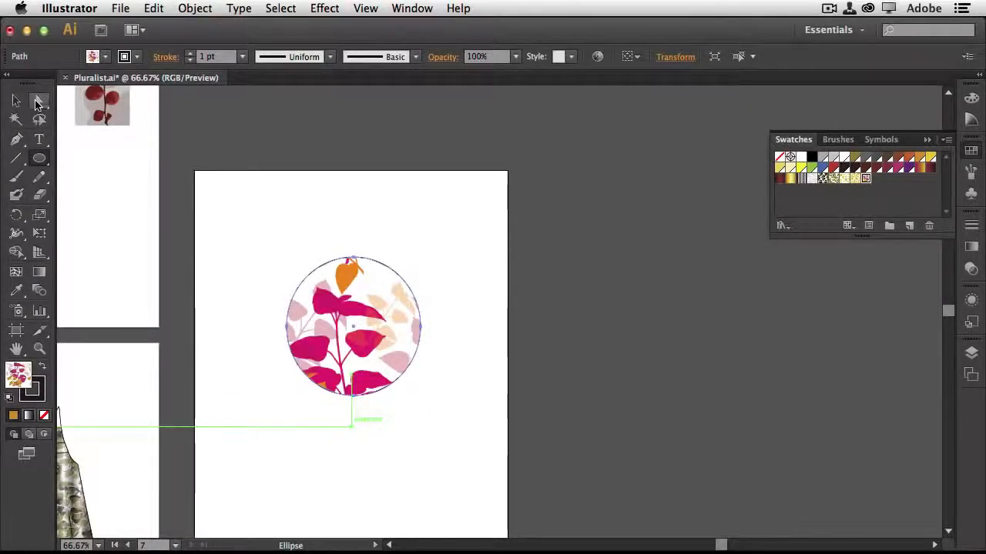
Step: Draw a rectangle overlapping the circle's upper-left part and fill it with a dark grey swatch
{"action": "left_click_drag", "start_coordinate": [39, 157], "coordinate": [73, 160]}
{"action": "left_click_drag", "start_coordinate": [251, 247], "coordinate": [351, 368]}
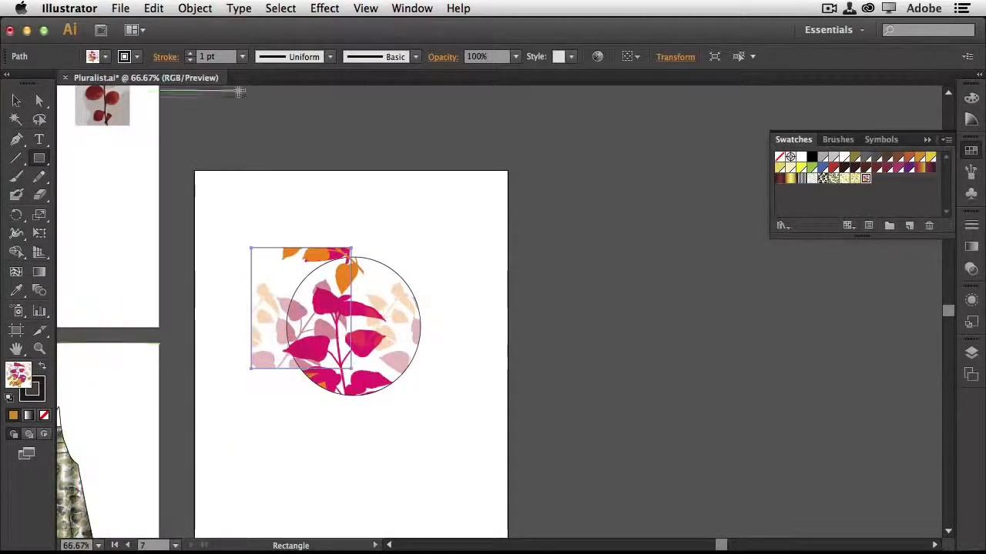
{"action": "left_click", "coordinate": [105, 57]}
{"action": "left_click", "coordinate": [96, 83]}
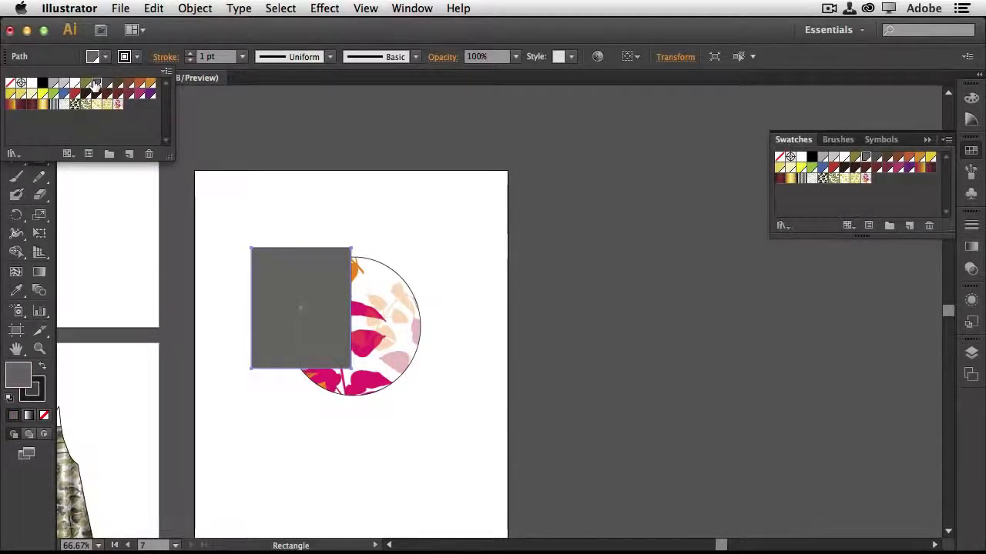
Step: Show the document's layers and collapse the p2: Text layer to examine the list of page layers
{"action": "left_click", "coordinate": [969, 355]}
{"action": "left_click", "coordinate": [968, 355]}
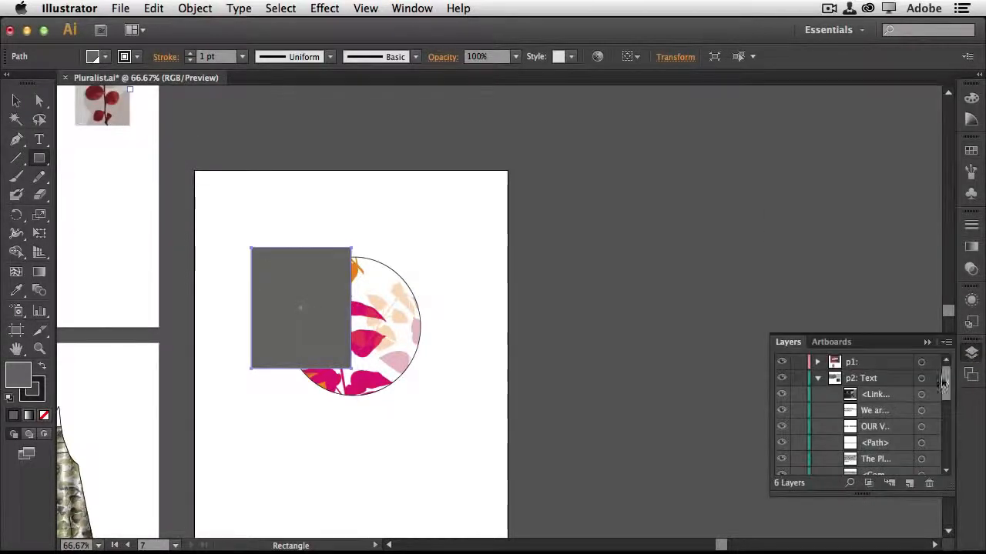
{"action": "left_click", "coordinate": [817, 378]}
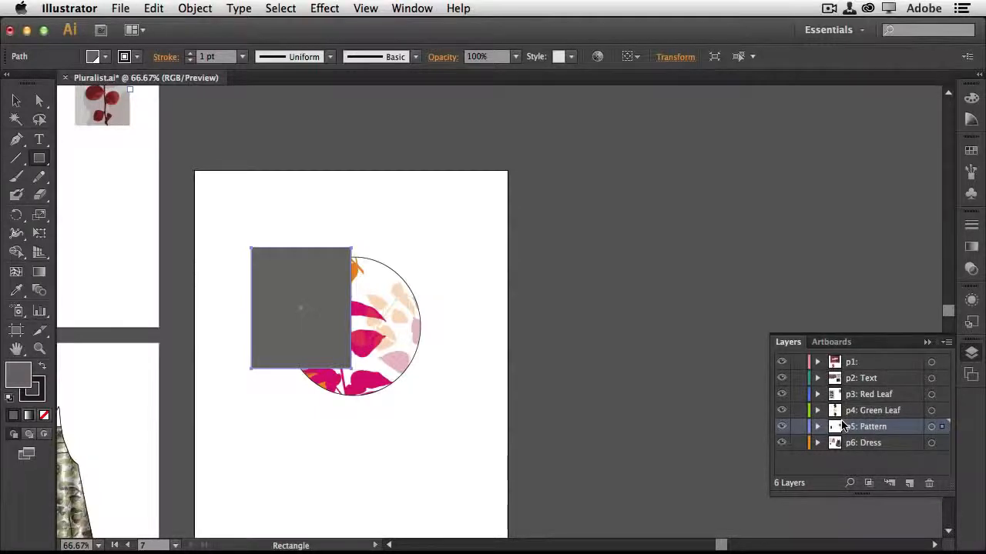
Step: Create a new document with the Web profile, one artboard and a size of 960 x 560 px
{"action": "left_click", "coordinate": [123, 8]}
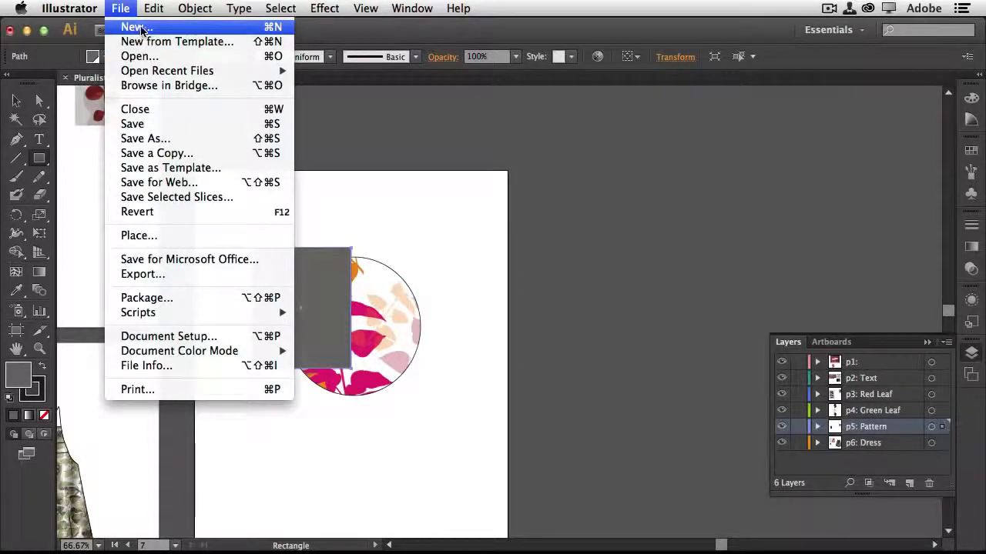
{"action": "left_click", "coordinate": [175, 27]}
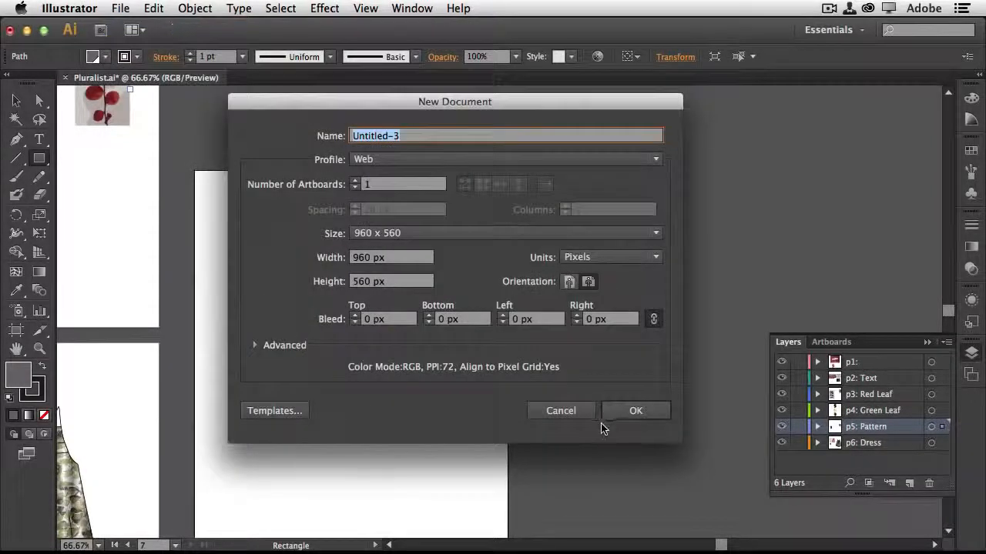
{"action": "left_click", "coordinate": [632, 411]}
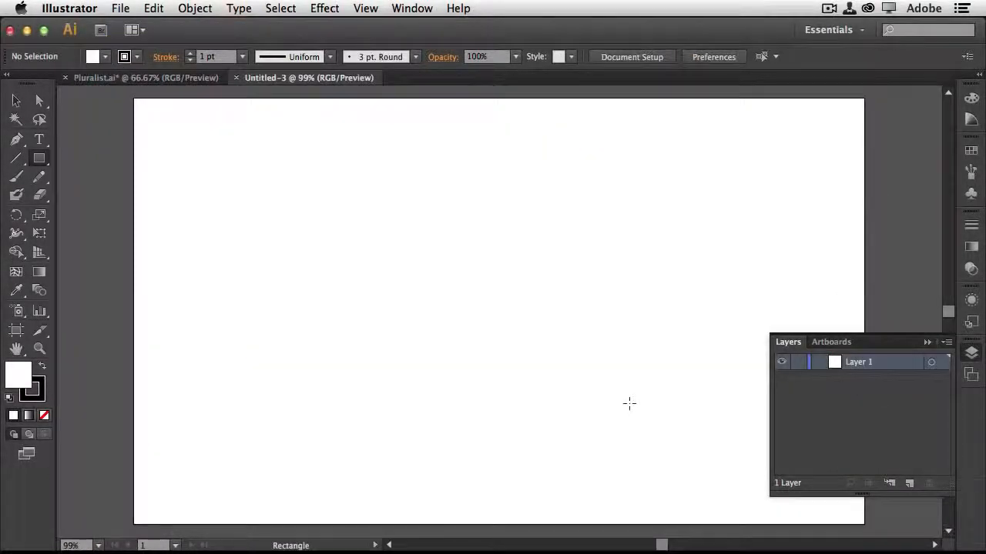
Step: Draw a large, nearly square rectangle left of the artboard's centre and a tall ellipse overlapping its lower-right corner
{"action": "left_click_drag", "start_coordinate": [270, 206], "coordinate": [509, 433]}
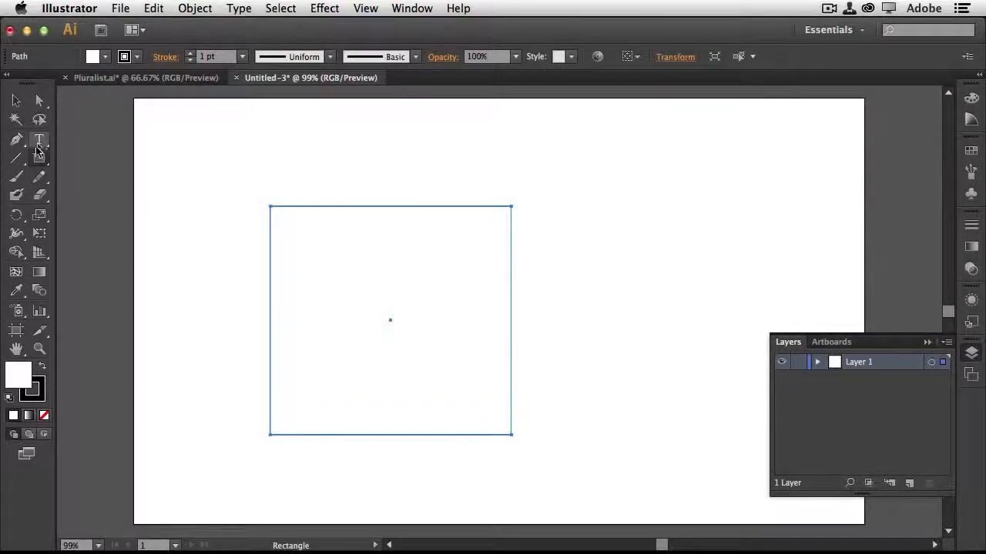
{"action": "left_click_drag", "start_coordinate": [39, 159], "coordinate": [85, 195]}
{"action": "left_click_drag", "start_coordinate": [450, 263], "coordinate": [598, 449]}
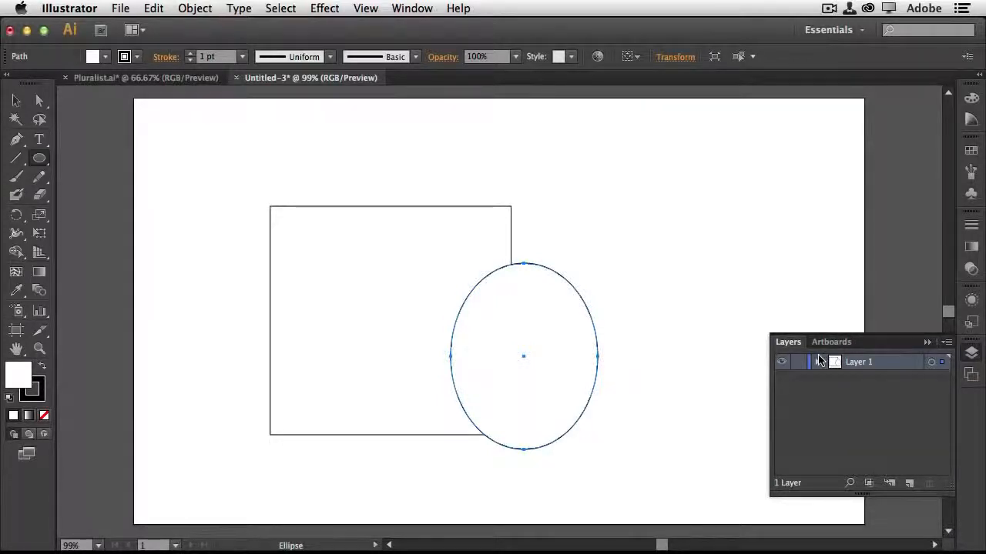
Step: Fill the ellipse with RGB Blue and expand Layer 1 to list its paths
{"action": "left_click", "coordinate": [92, 56]}
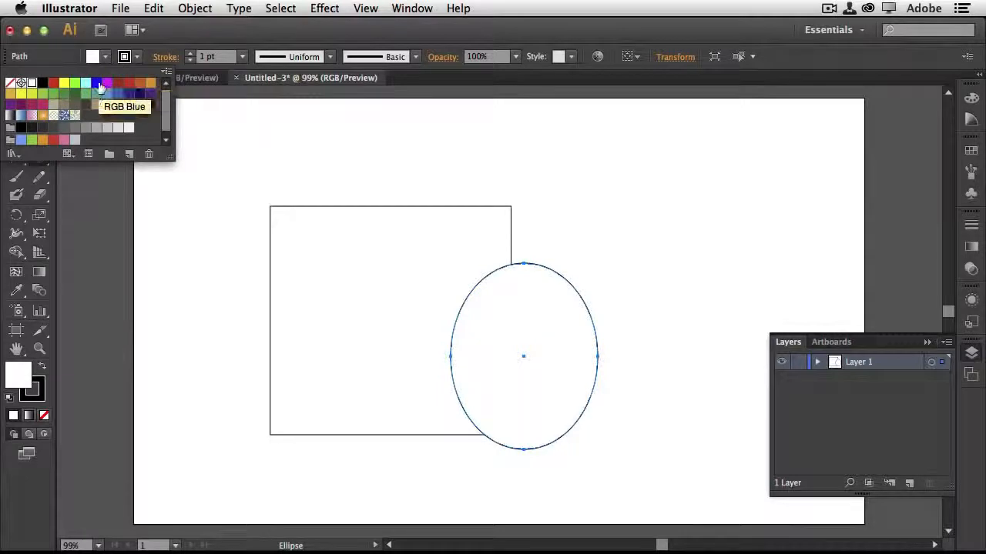
{"action": "left_click", "coordinate": [100, 86]}
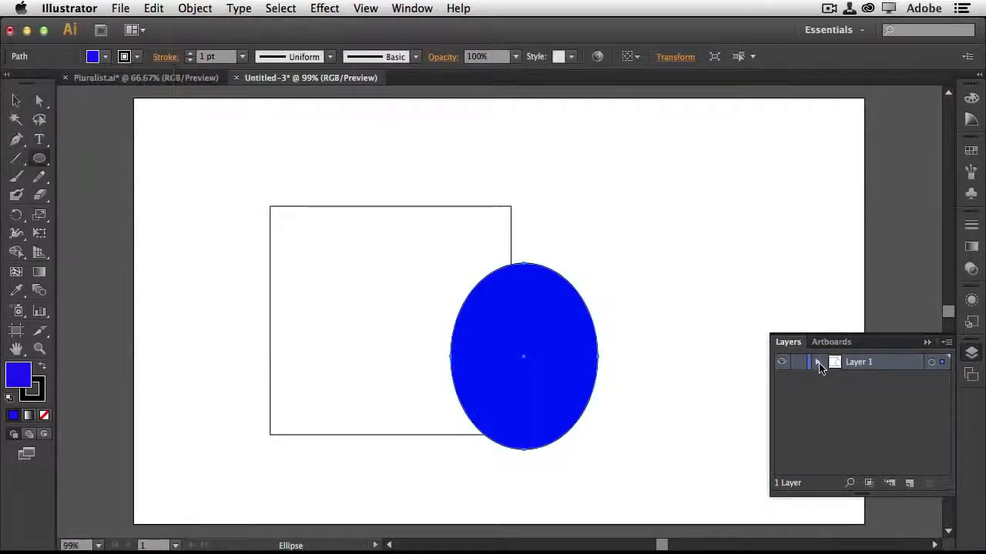
{"action": "left_click", "coordinate": [817, 362]}
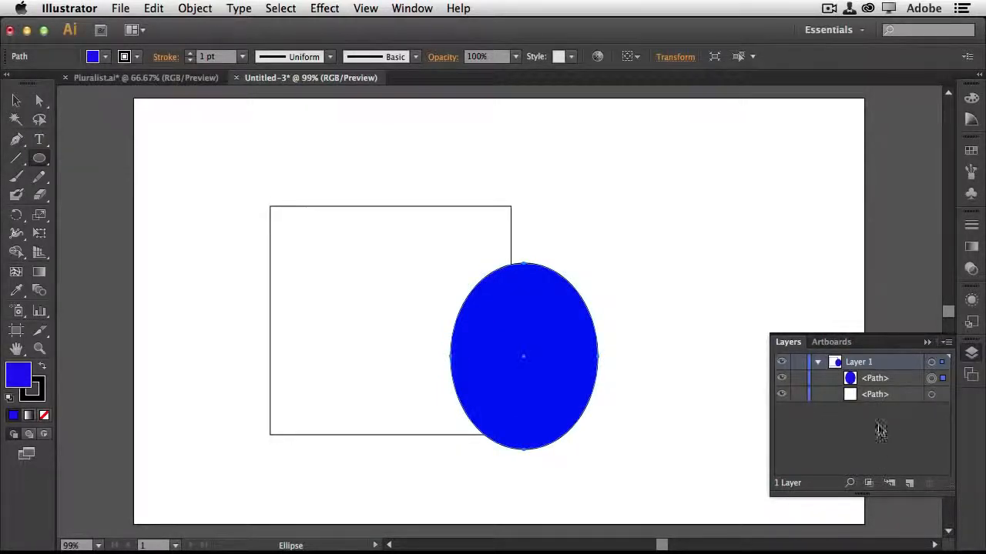
Step: Fill the large rectangle with a dark red swatch
{"action": "key", "text": "v"}
{"action": "left_click", "coordinate": [297, 232]}
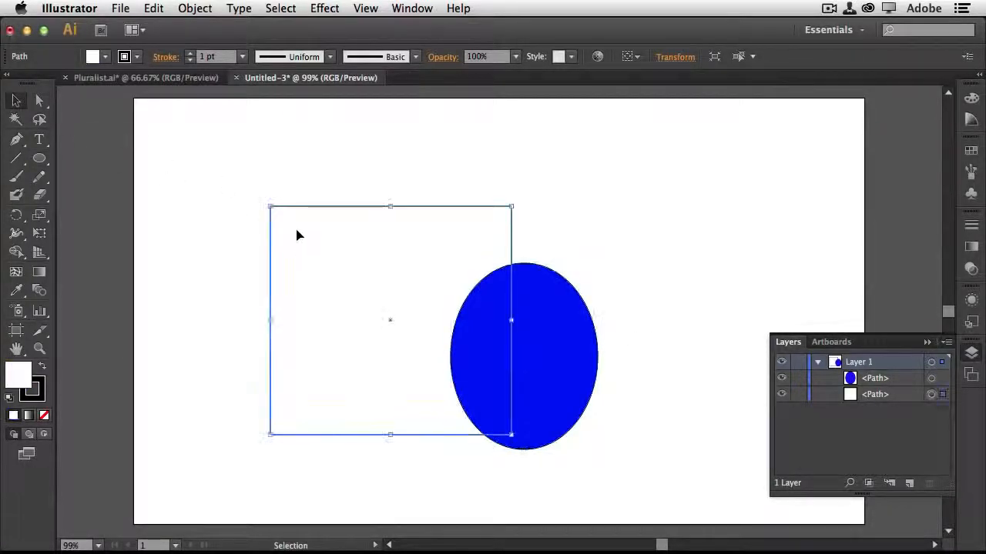
{"action": "left_click", "coordinate": [106, 57]}
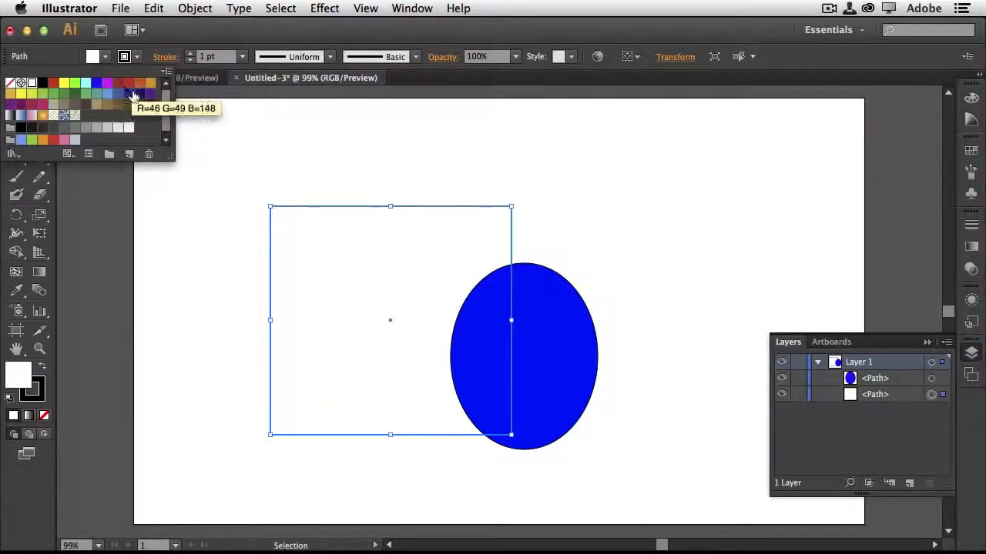
{"action": "left_click", "coordinate": [118, 83]}
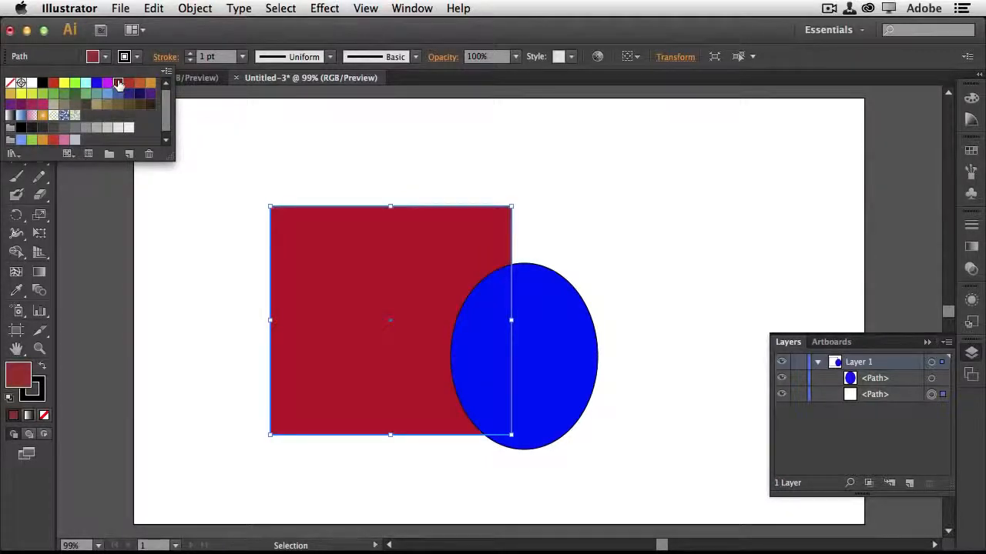
{"action": "left_click", "coordinate": [625, 305]}
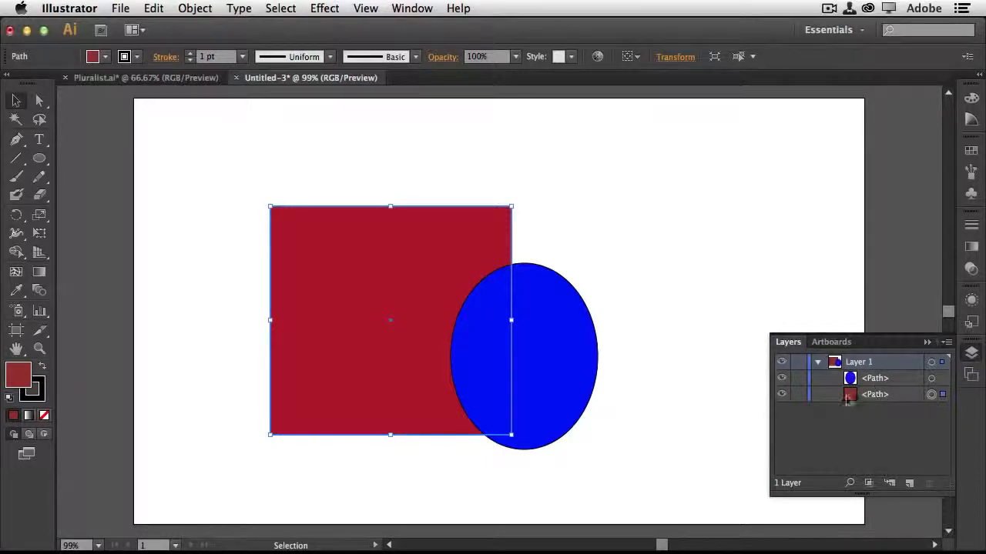
Step: Hide and reshow the blue ellipse's path to check its visibility control, and collapse Layer 1
{"action": "left_click", "coordinate": [781, 380]}
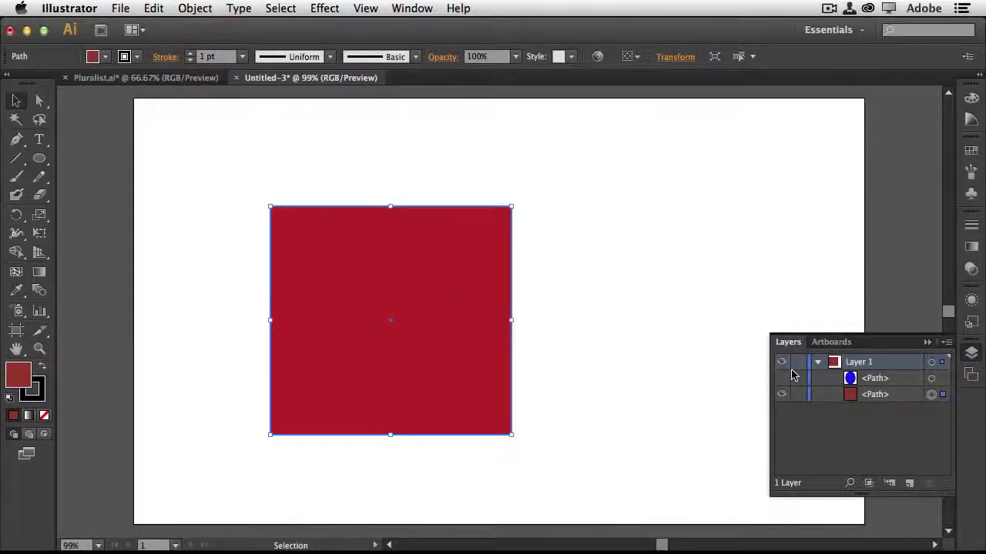
{"action": "left_click", "coordinate": [781, 379]}
{"action": "left_click", "coordinate": [818, 362]}
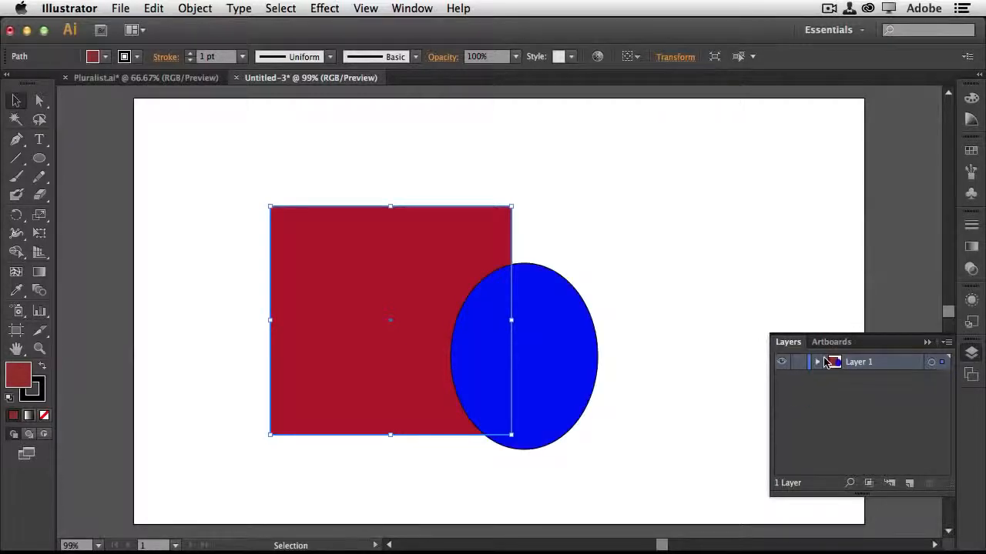
Step: Add a new layer above Layer 1 and draw a wide ellipse on it over the red rectangle's upper-left corner
{"action": "left_click", "coordinate": [909, 483]}
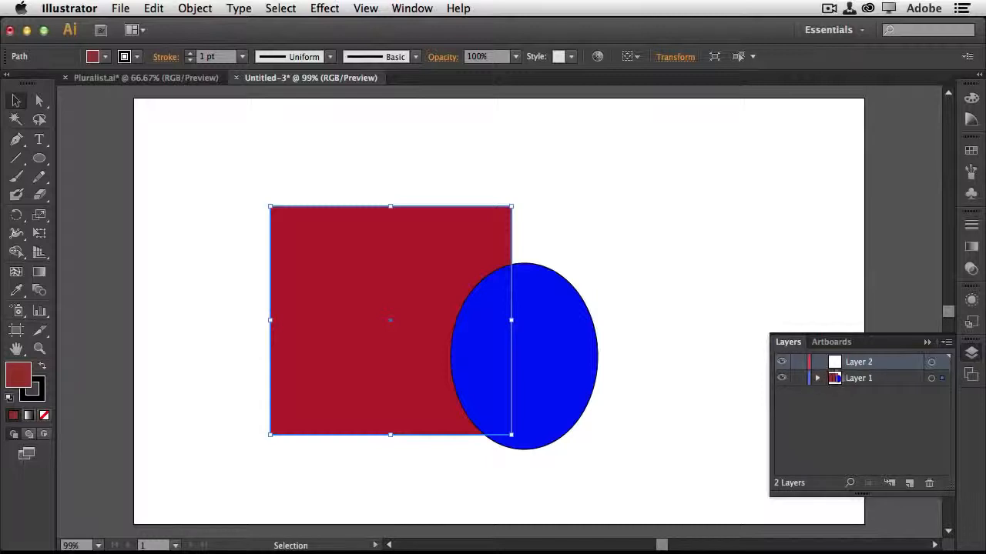
{"action": "left_click", "coordinate": [40, 158]}
{"action": "left_click_drag", "start_coordinate": [199, 169], "coordinate": [338, 272]}
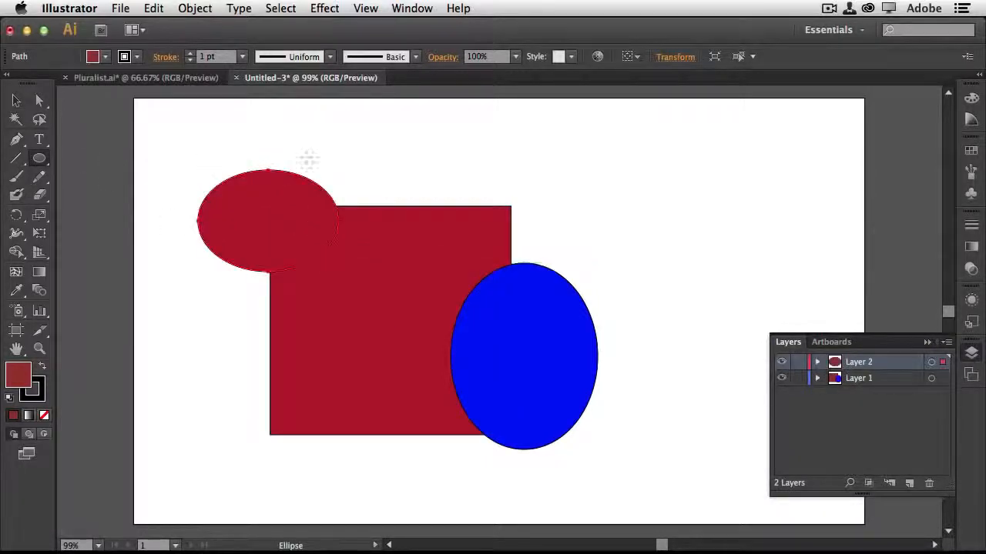
Step: Fill the new wide ellipse with an orange swatch and check its layer by hiding and reshowing Layer 2
{"action": "left_click", "coordinate": [107, 57]}
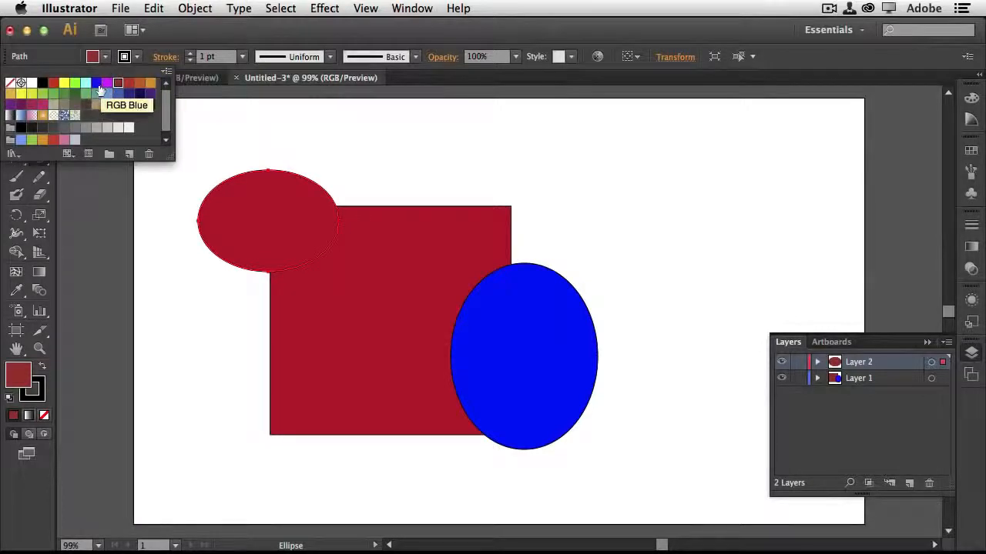
{"action": "left_click", "coordinate": [96, 82]}
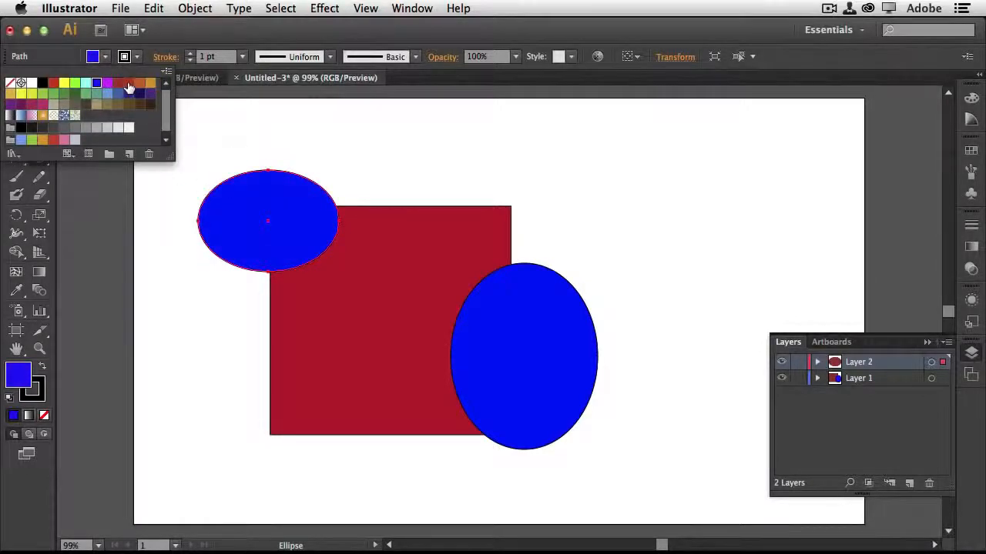
{"action": "left_click", "coordinate": [128, 83]}
{"action": "left_click", "coordinate": [140, 84]}
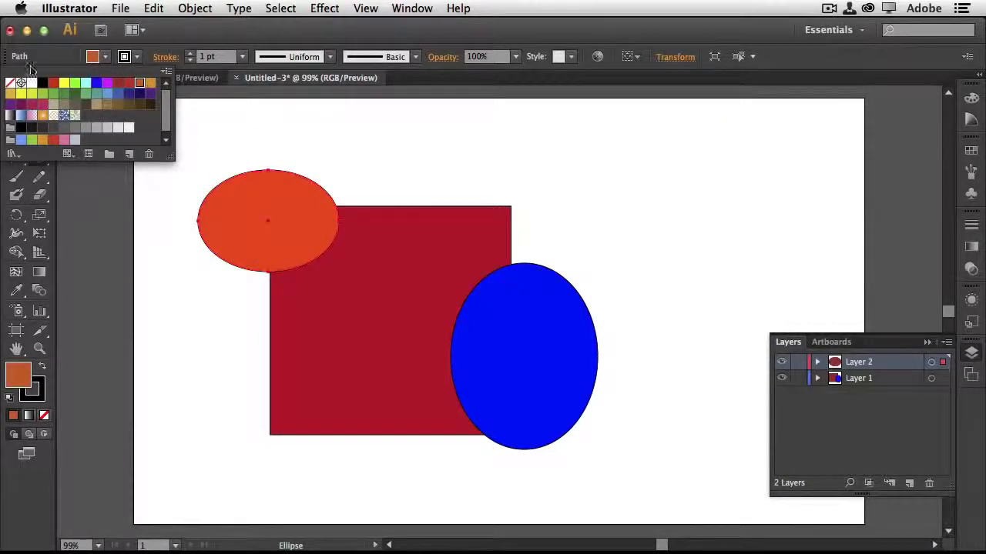
{"action": "left_click", "coordinate": [199, 31]}
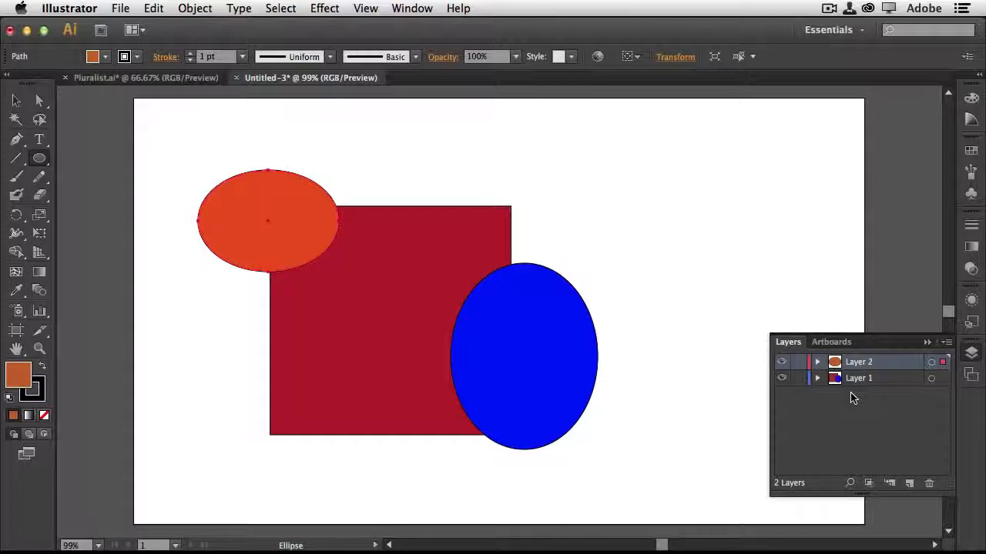
{"action": "left_click", "coordinate": [781, 362]}
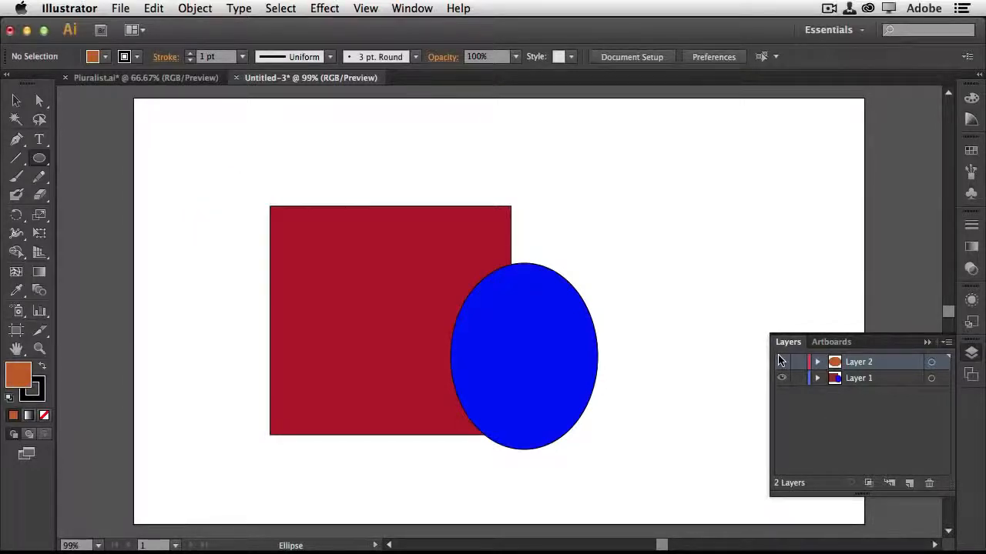
{"action": "left_click", "coordinate": [781, 362]}
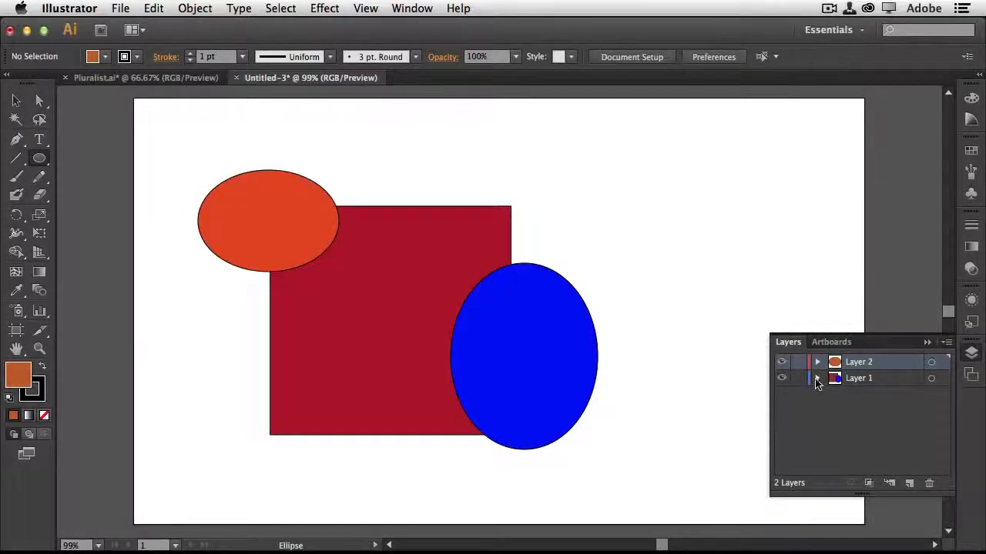
Step: Move the blue ellipse from Layer 1 to Layer 2 and check the move by hiding and reshowing Layer 2
{"action": "left_click", "coordinate": [816, 379]}
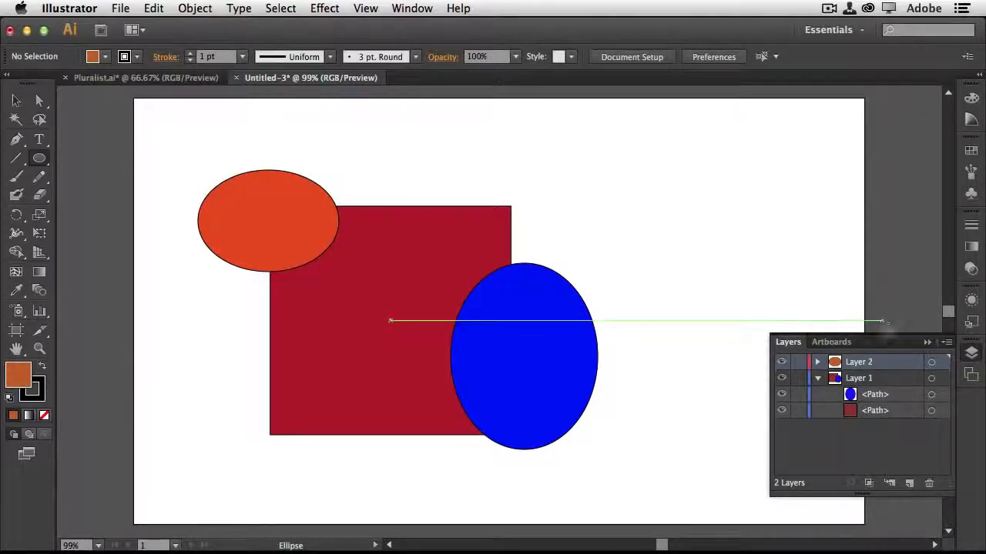
{"action": "left_click", "coordinate": [931, 394]}
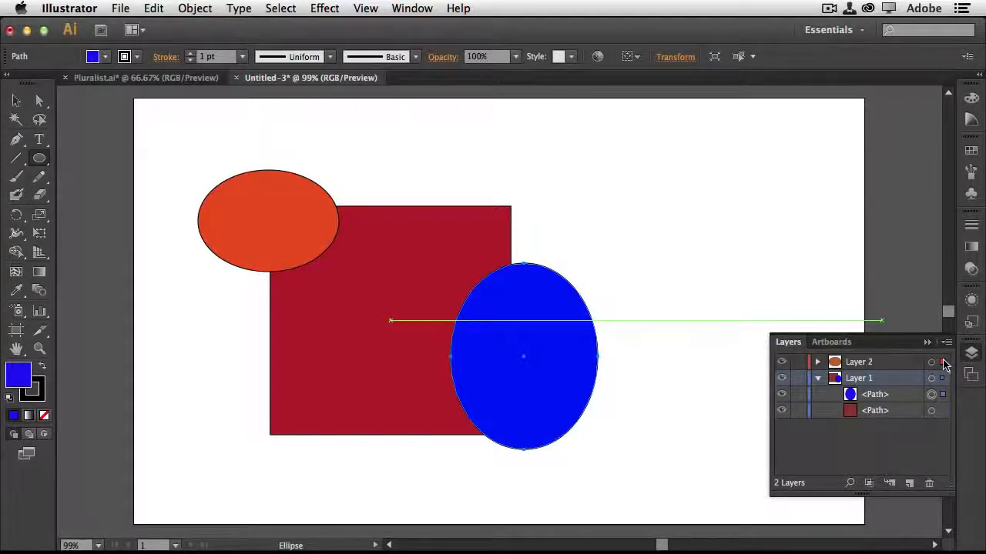
{"action": "left_click_drag", "start_coordinate": [945, 365], "coordinate": [944, 363]}
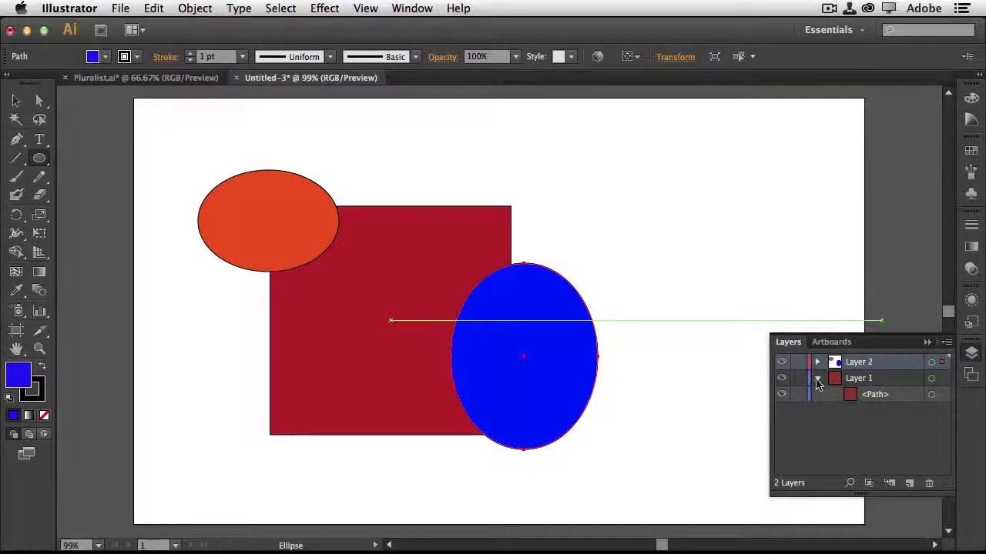
{"action": "left_click", "coordinate": [817, 378]}
{"action": "left_click", "coordinate": [782, 362]}
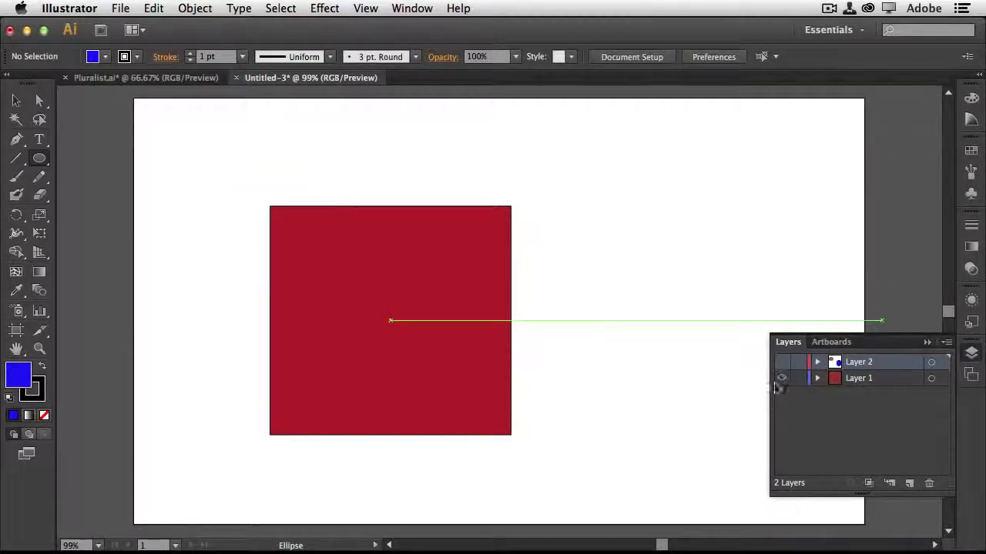
{"action": "left_click", "coordinate": [782, 362]}
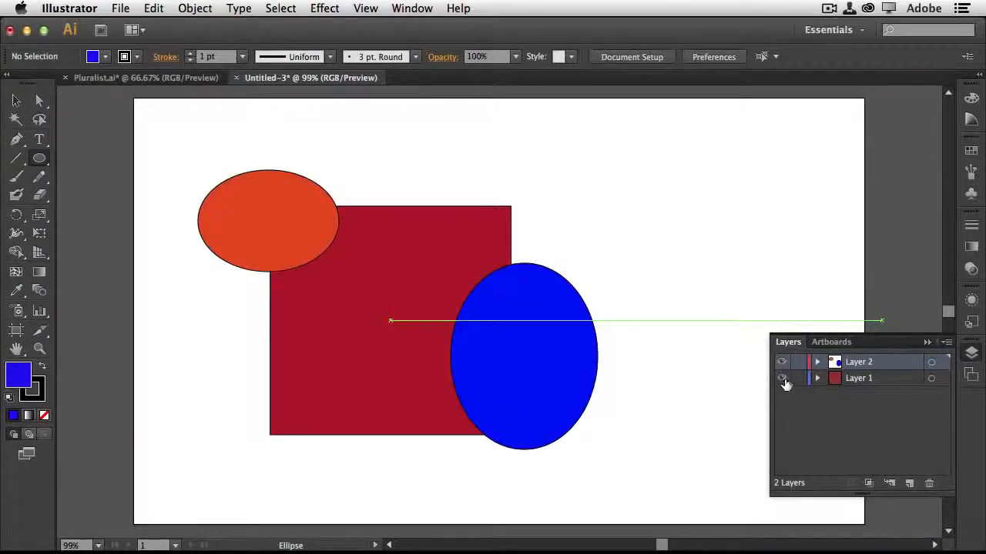
Step: Hide and reshow Layer 1 to check which shapes it still holds
{"action": "left_click", "coordinate": [781, 378]}
{"action": "left_click", "coordinate": [781, 378]}
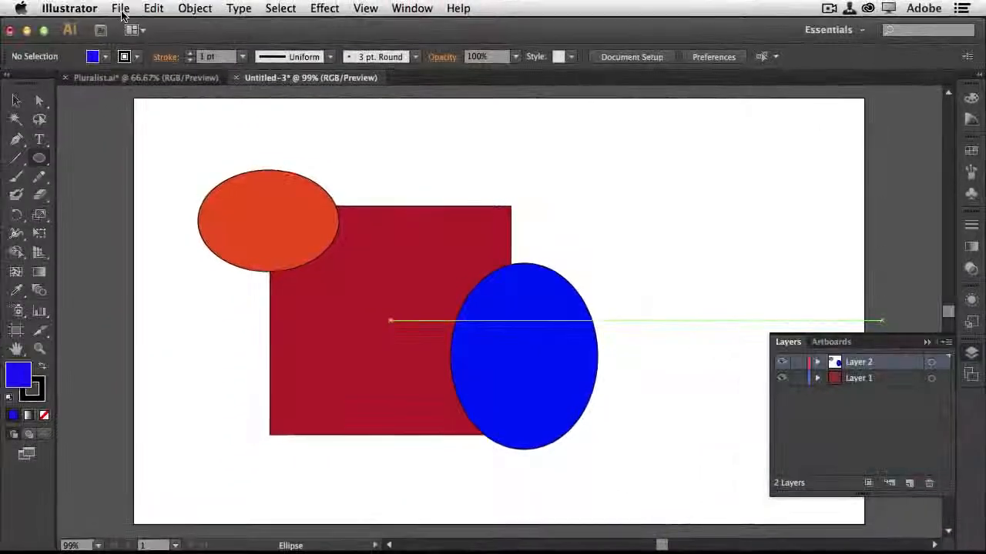
Step: Examine the file formats offered for saving the document, trying Illustrator EPS and Adobe PDF, and cancel without saving
{"action": "left_click", "coordinate": [122, 8]}
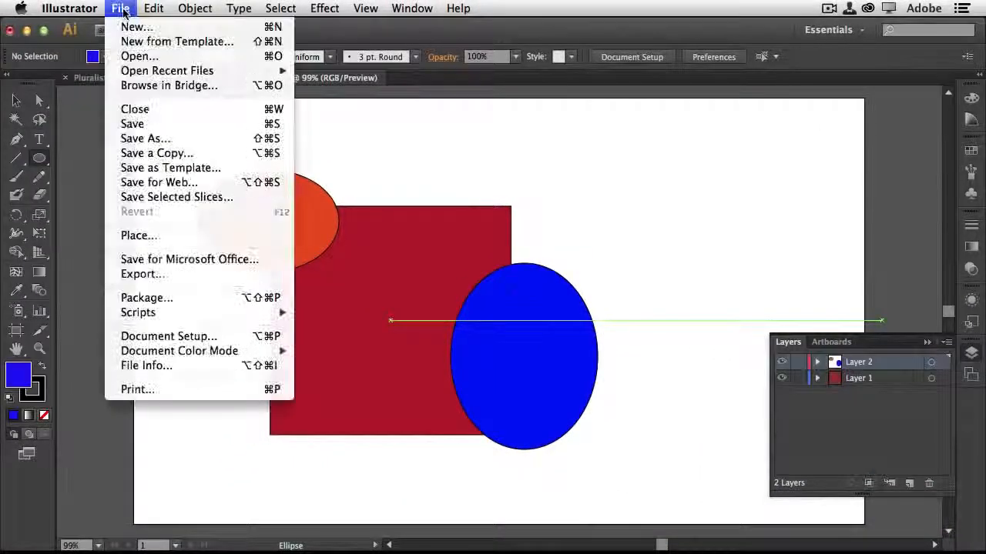
{"action": "left_click", "coordinate": [154, 123]}
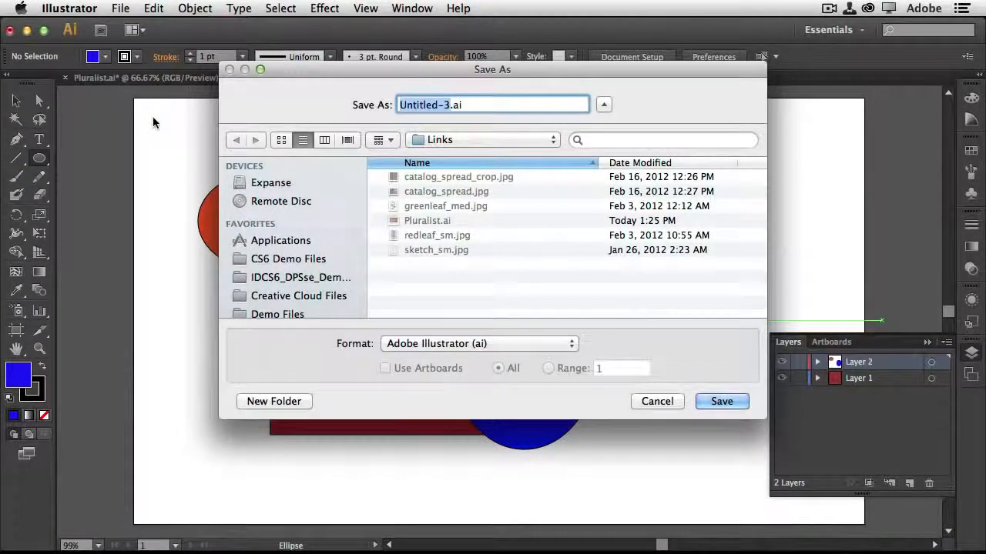
{"action": "left_click", "coordinate": [543, 350]}
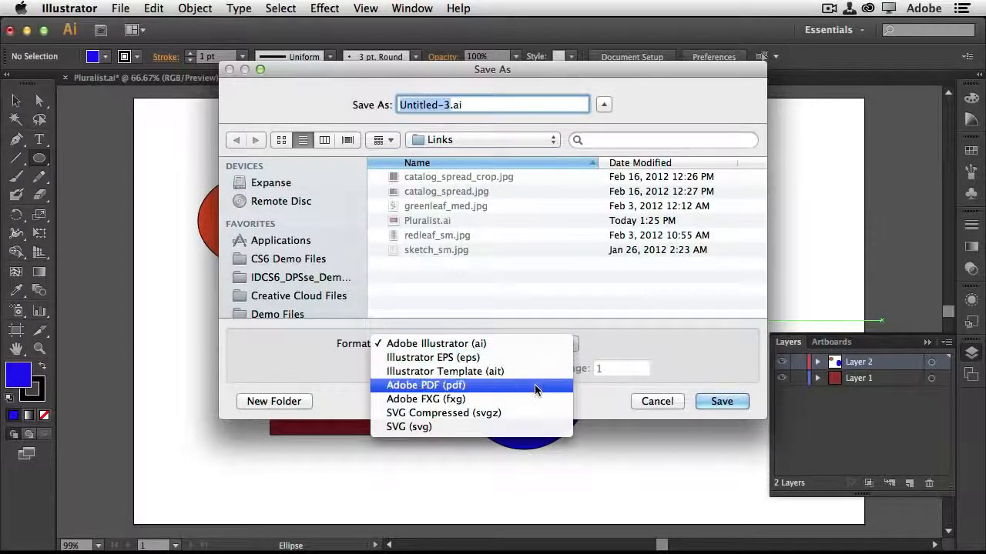
{"action": "left_click", "coordinate": [534, 343]}
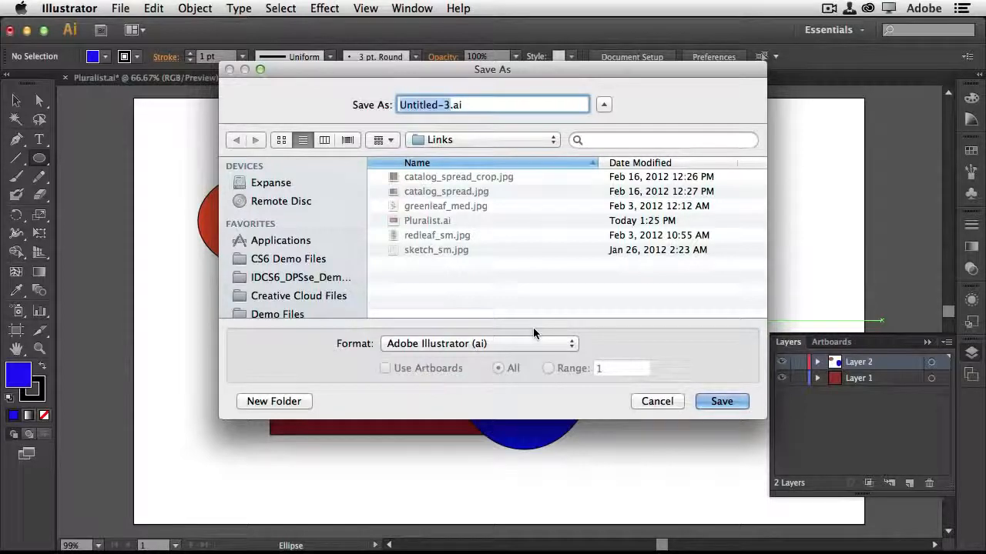
{"action": "left_click", "coordinate": [530, 343]}
{"action": "left_click", "coordinate": [513, 355]}
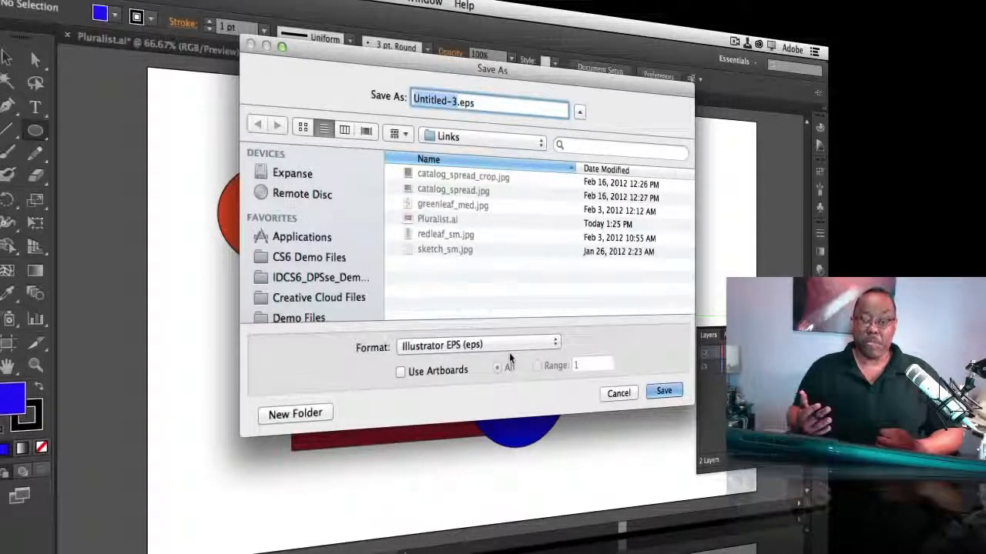
{"action": "left_click", "coordinate": [507, 348]}
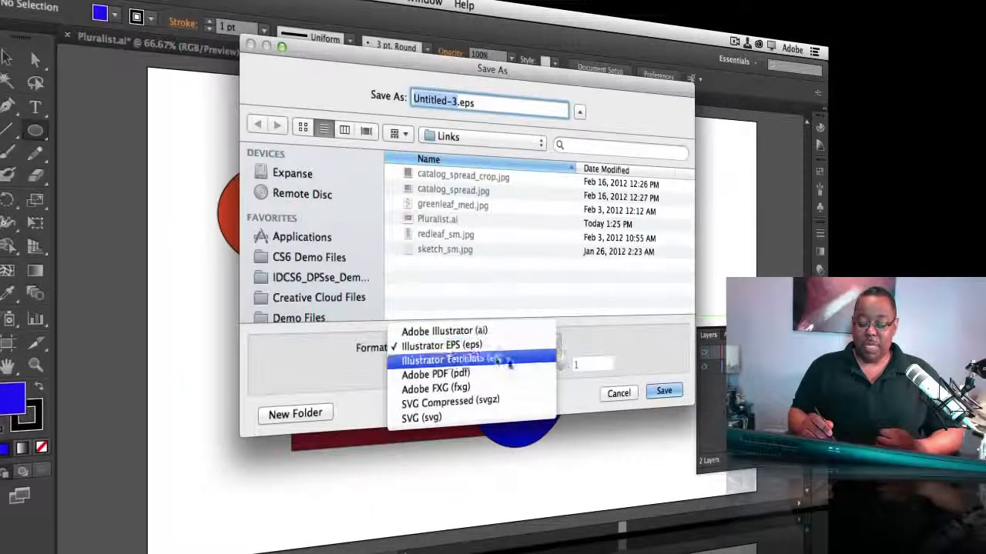
{"action": "left_click", "coordinate": [506, 374]}
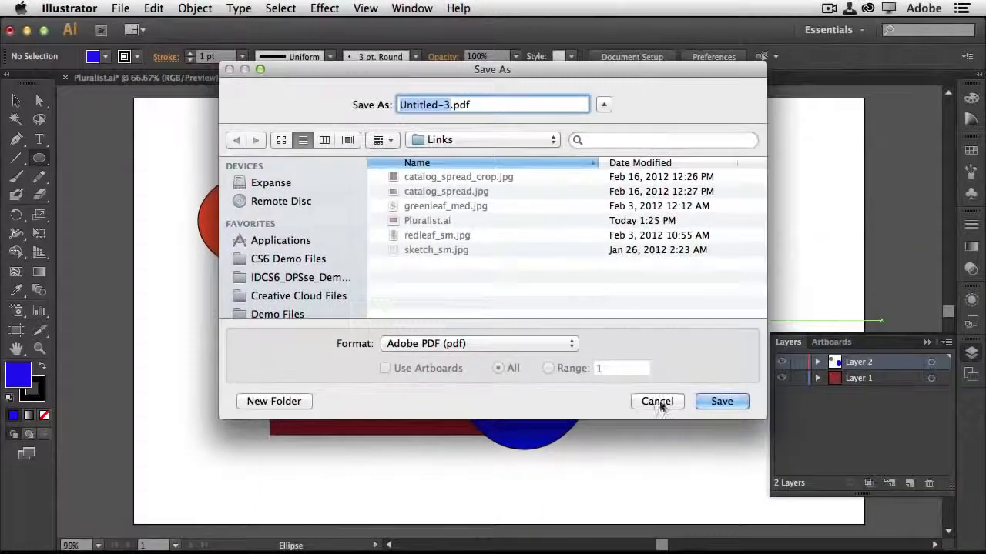
{"action": "left_click", "coordinate": [657, 401]}
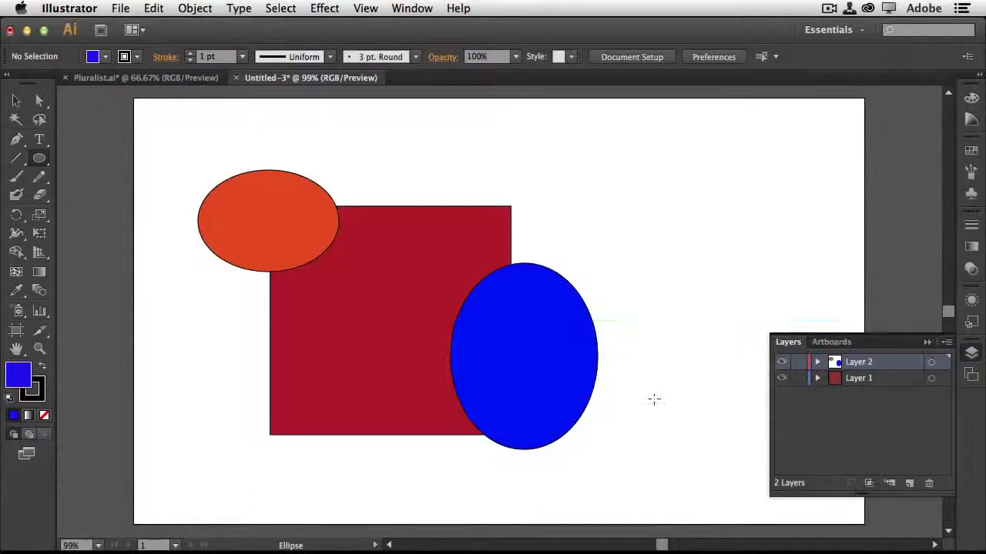
Step: Examine the file formats available for exporting the document and cancel the export
{"action": "left_click", "coordinate": [121, 9]}
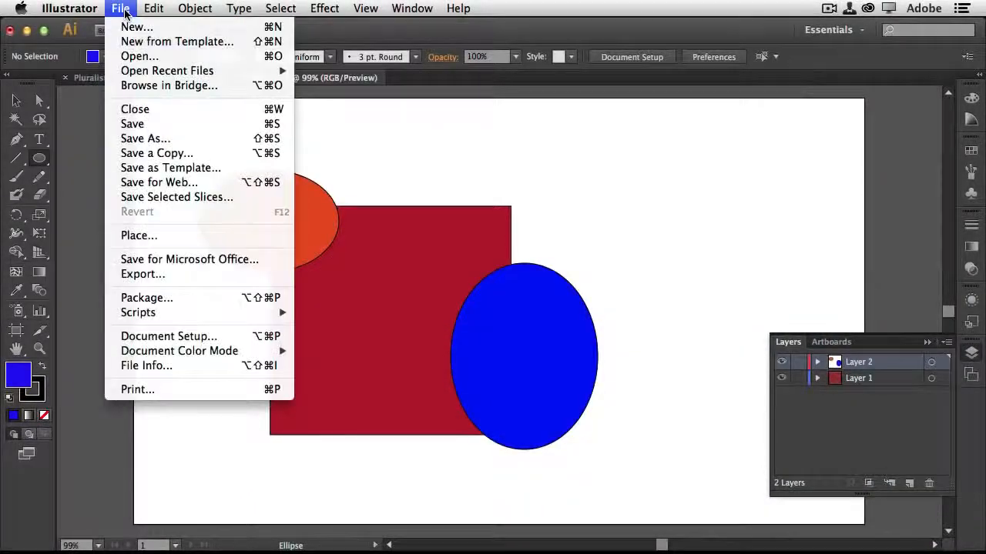
{"action": "left_click", "coordinate": [239, 274]}
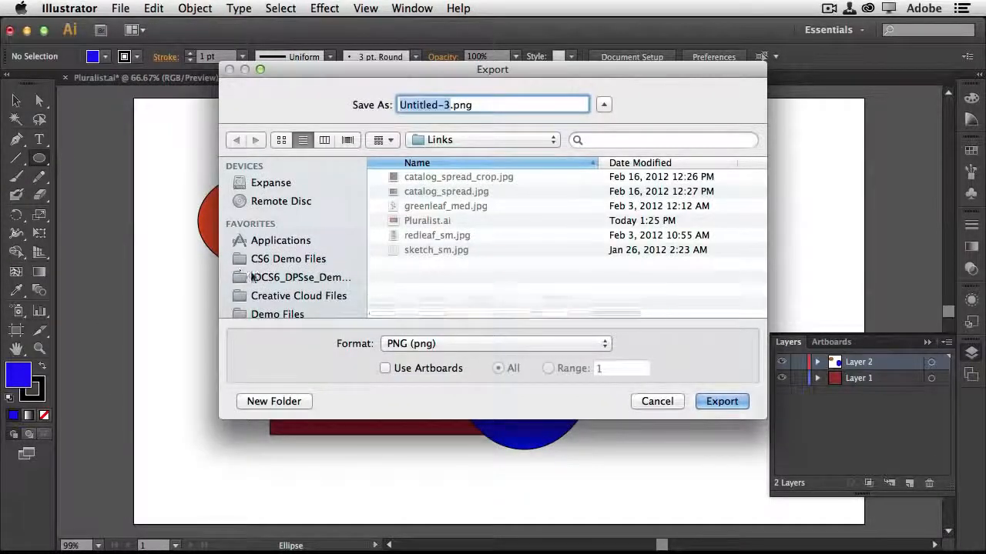
{"action": "left_click", "coordinate": [550, 346]}
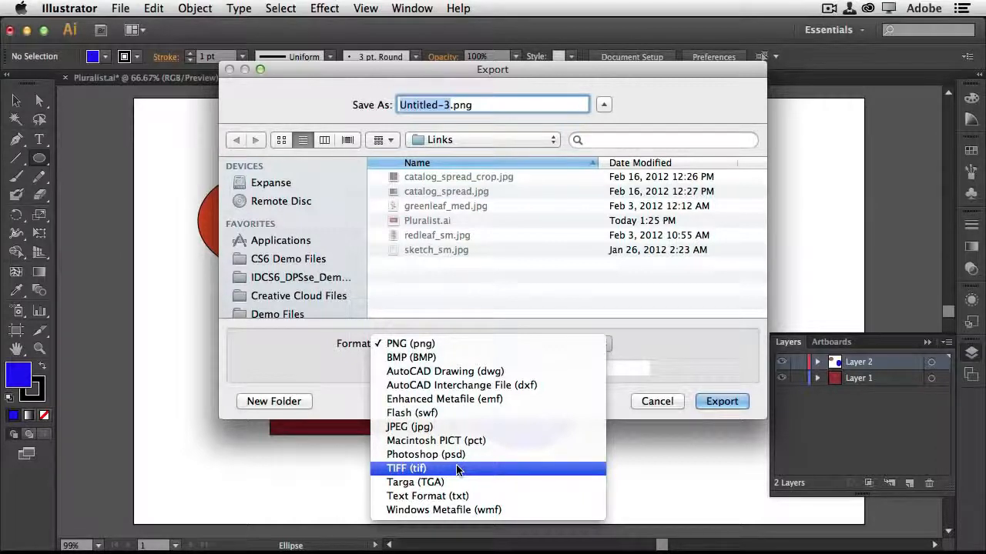
{"action": "left_click", "coordinate": [662, 403]}
{"action": "left_click", "coordinate": [664, 402]}
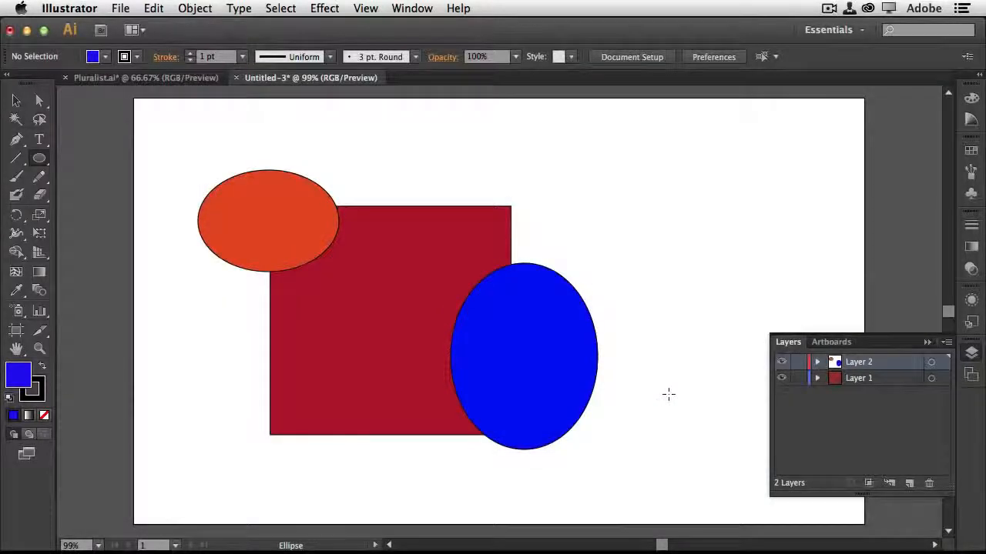
Step: Start saving the document as Untitled-3.ai in Adobe Illustrator format in the Links folder and show the available Illustrator versions
{"action": "left_click", "coordinate": [120, 7]}
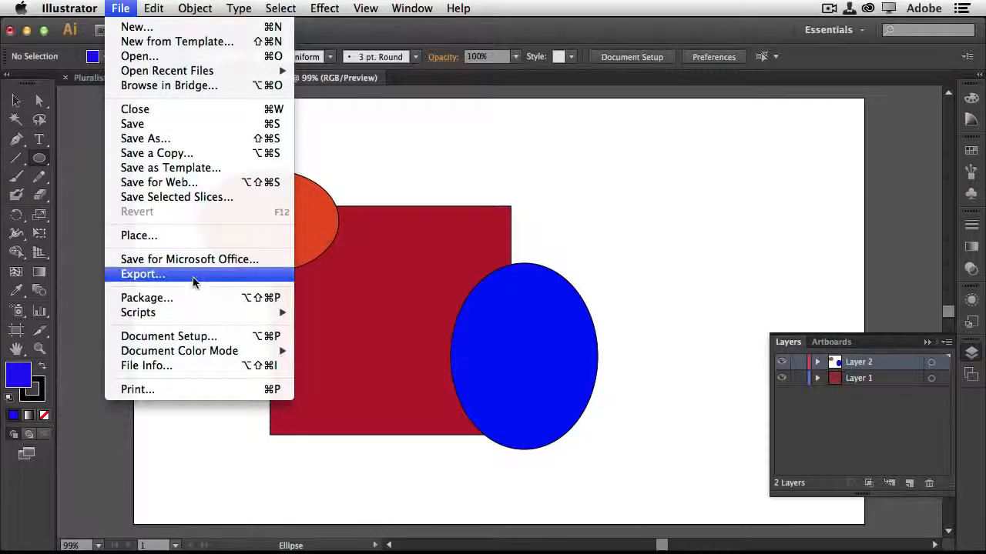
{"action": "left_click", "coordinate": [186, 125]}
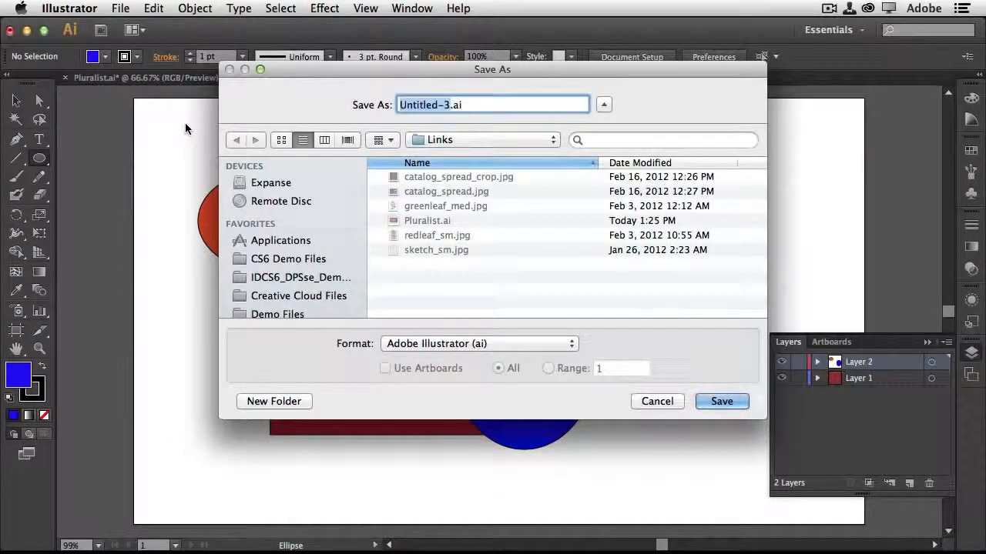
{"action": "left_click", "coordinate": [712, 399]}
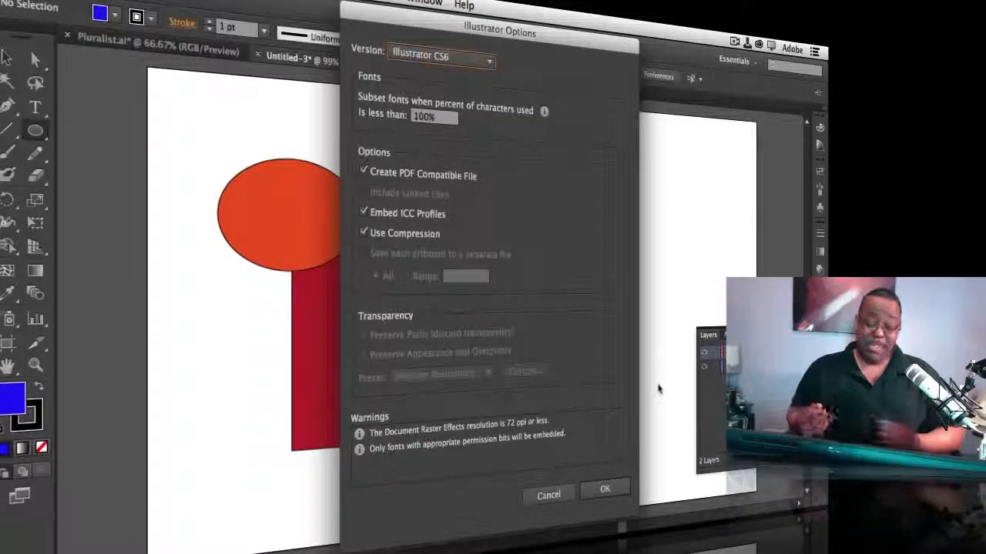
{"action": "left_click", "coordinate": [483, 61]}
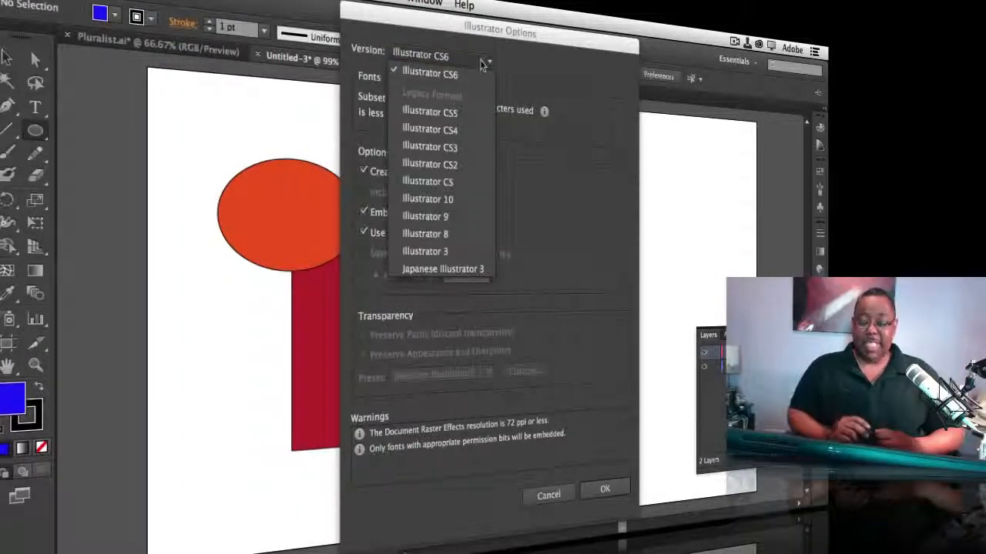